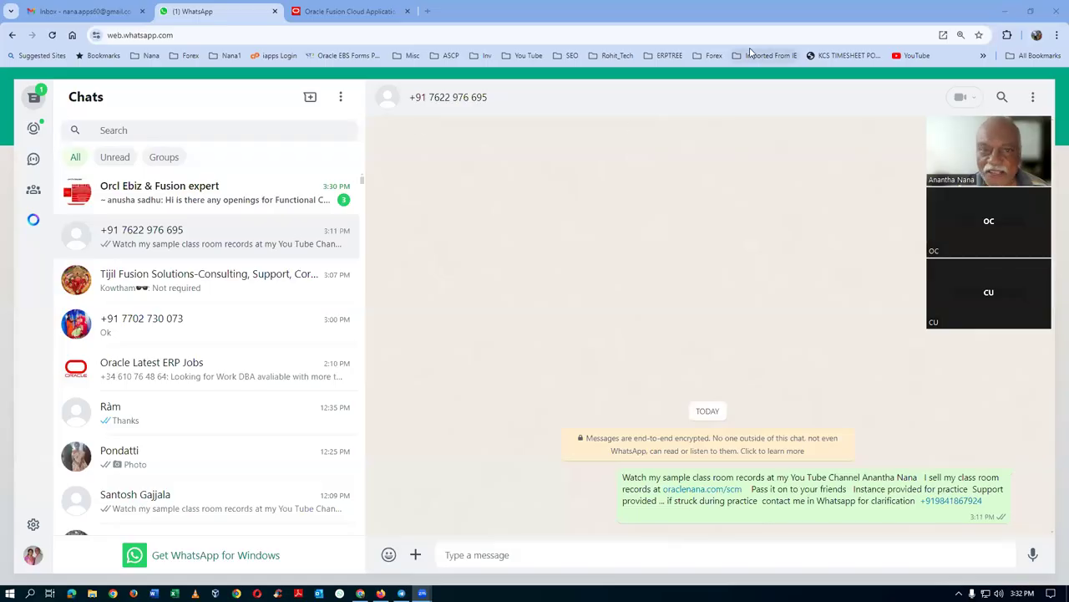
- Switch to Oracle Fusion Cloud Applications and open the task search page in Setup and Maintenance
key(ctrl+Tab)
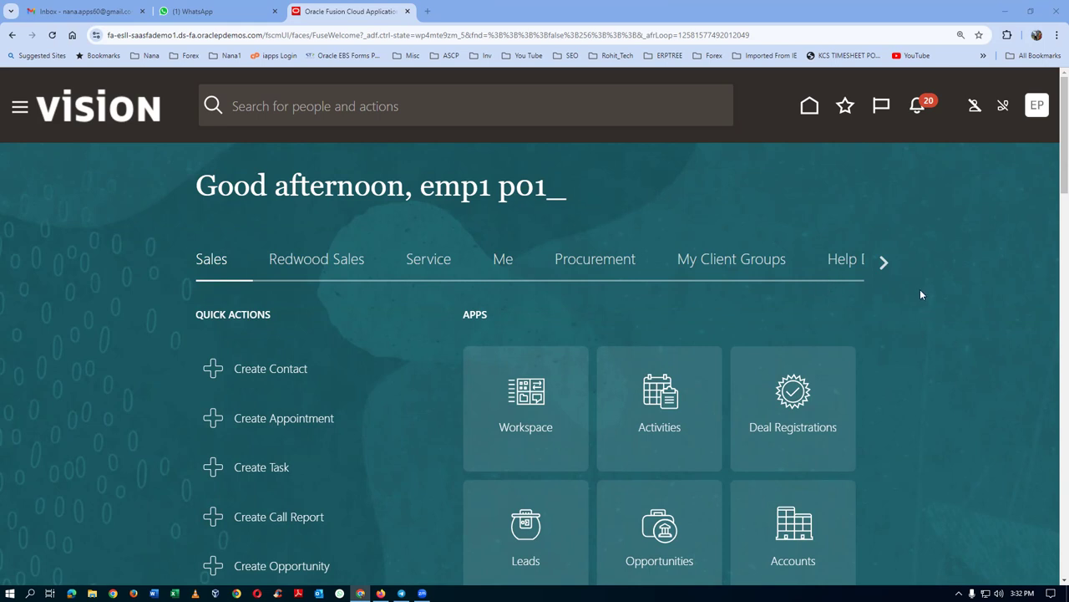
click(1037, 106)
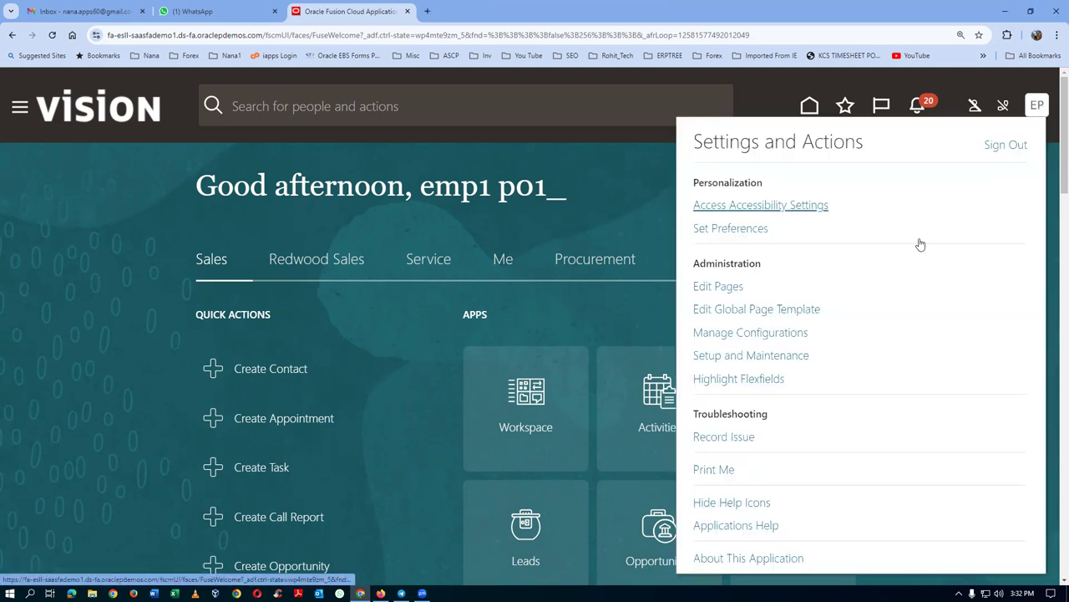
click(798, 356)
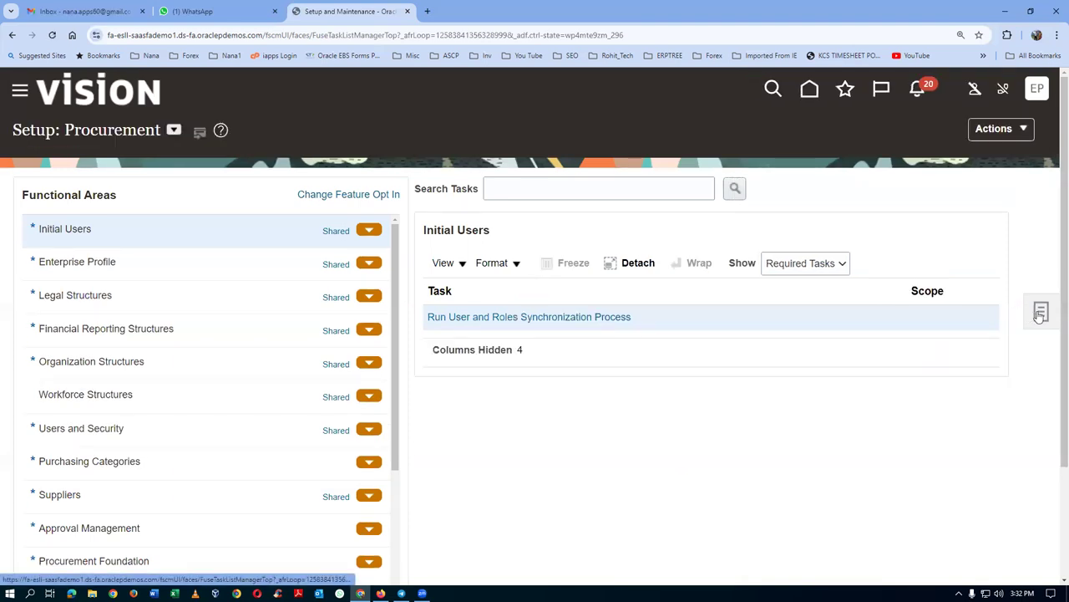
click(1040, 313)
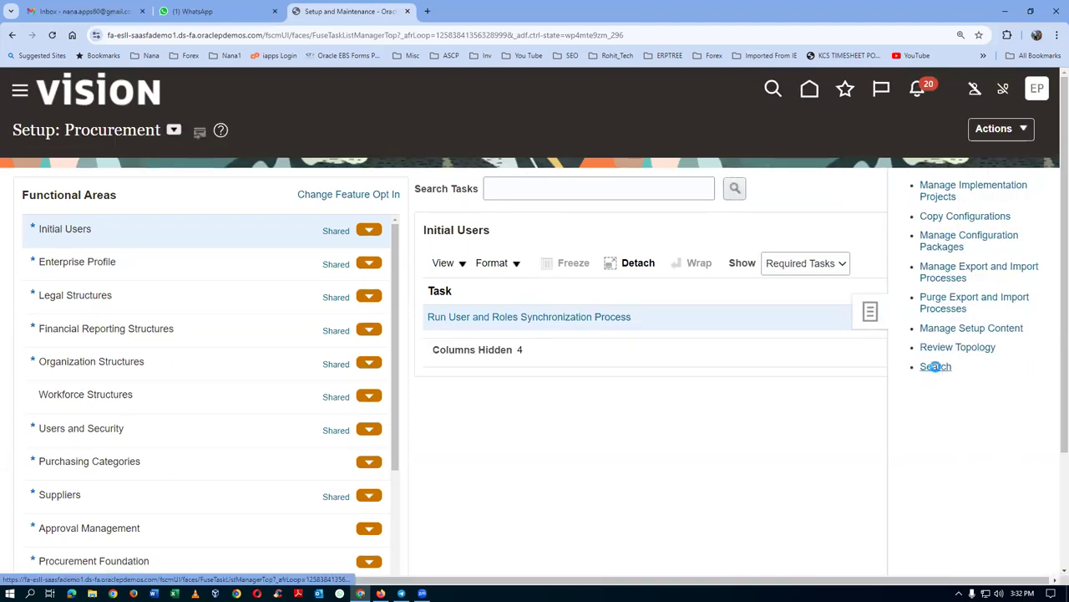
click(936, 366)
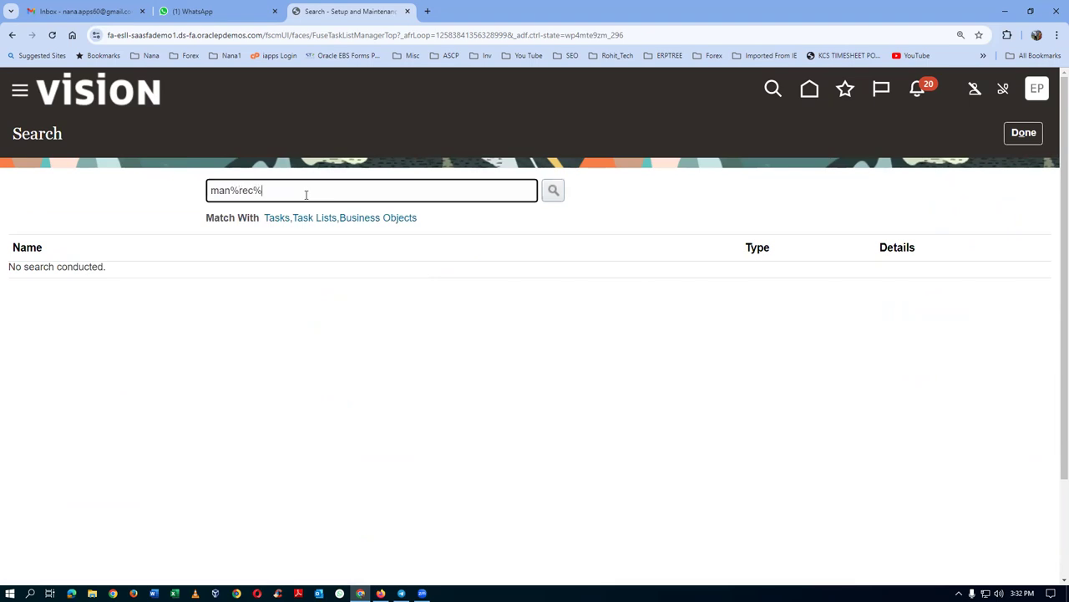
- Search the setup tasks for man%rec%para% and open Manage Receiving Parameters for organization P011
text(man%rec%para%)
key(Return)
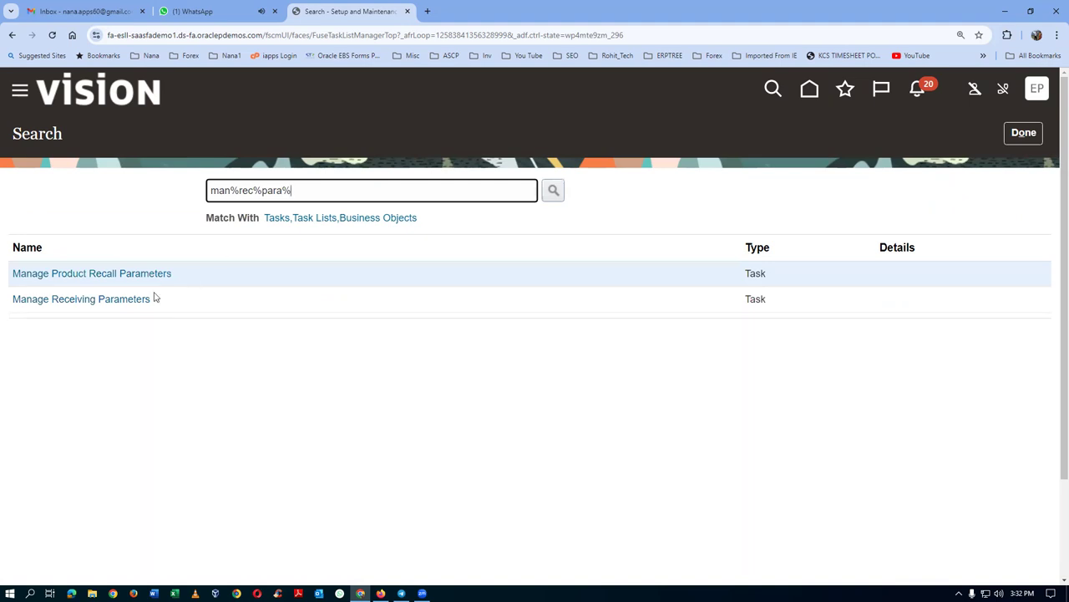
click(125, 299)
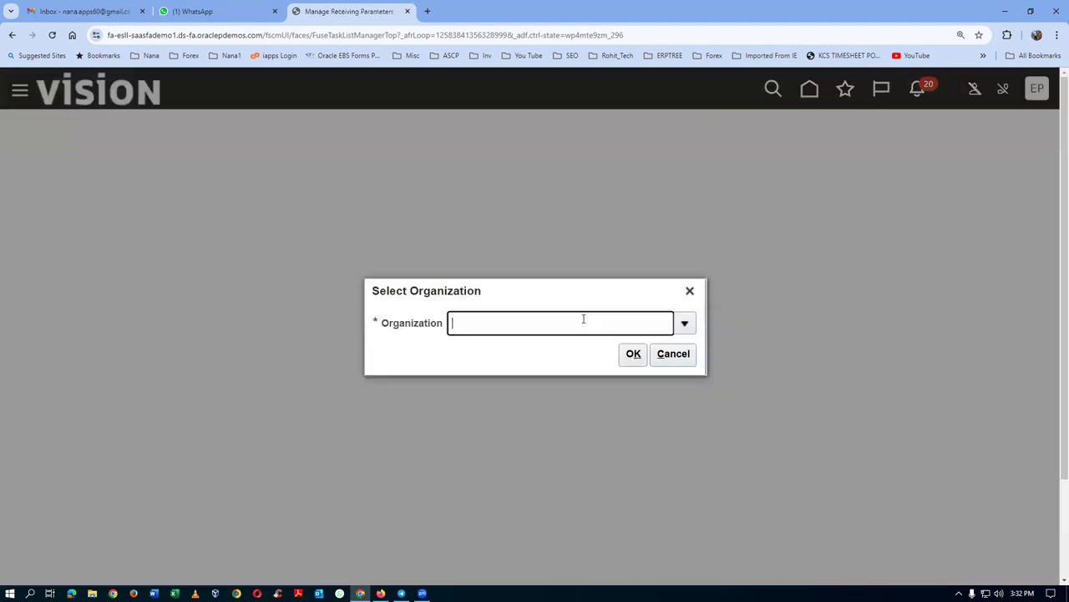
text(P011)
key(Tab)
click(633, 353)
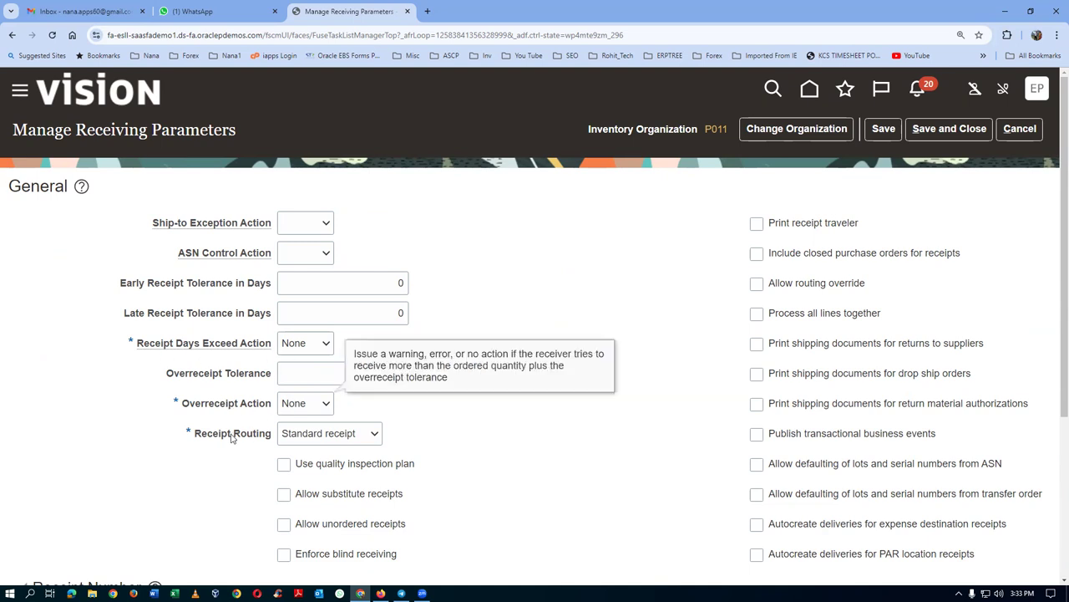
- Review the general, receipt number and RMA receiving parameters, and leave the page and the task search without saving
scroll(345, 438, down, 3)
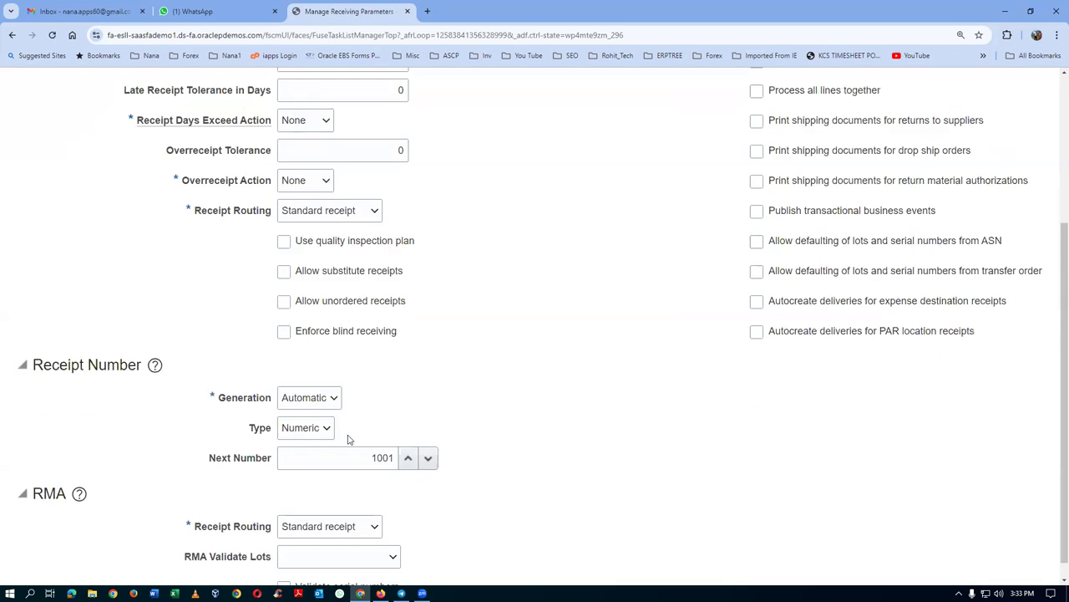
drag(369, 458, 394, 461)
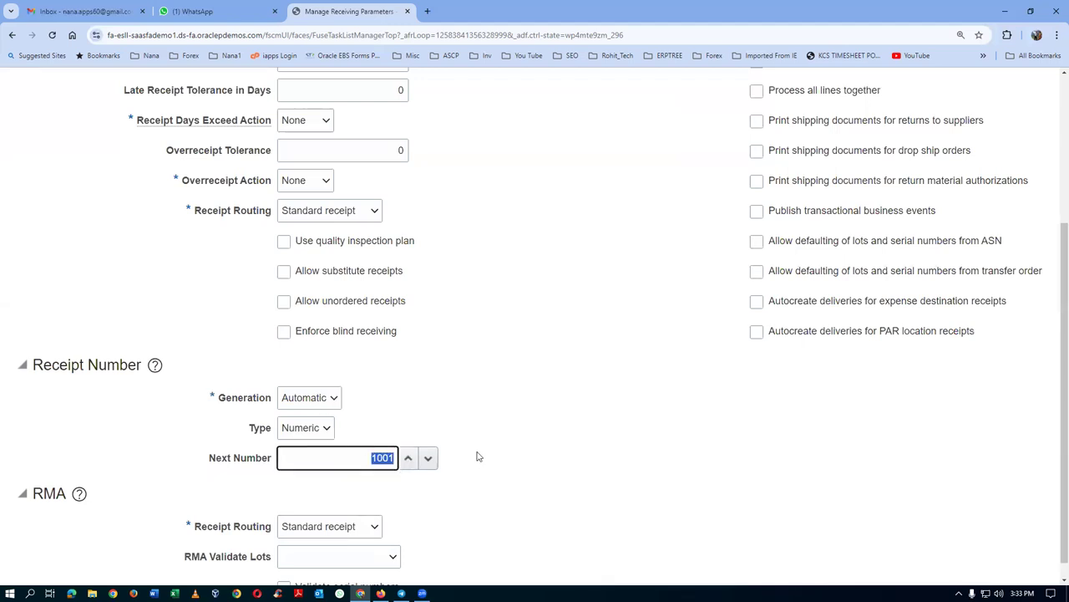
scroll(477, 457, down, 1)
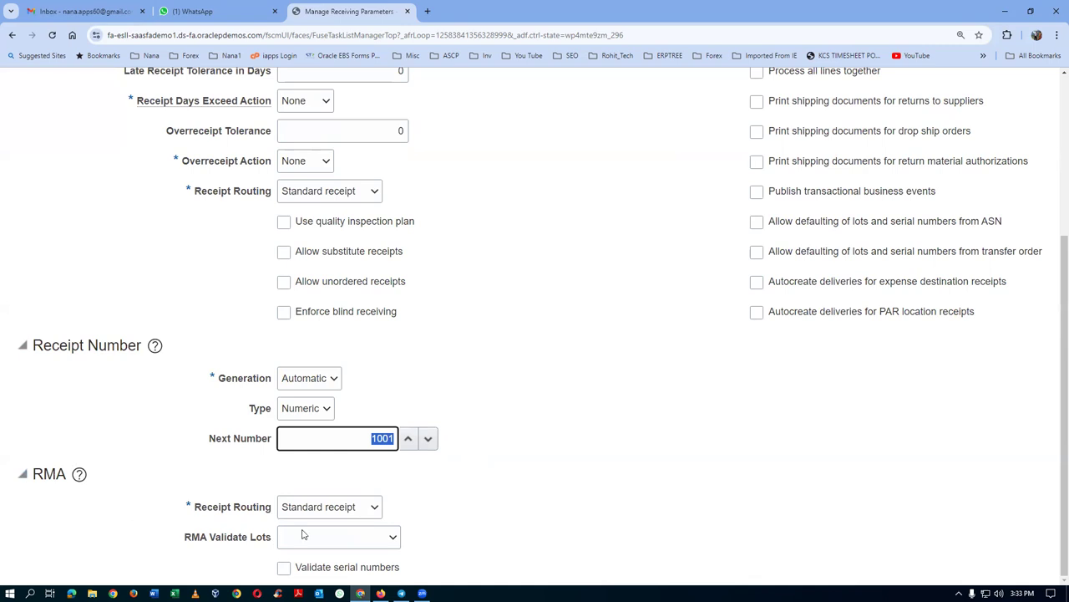
scroll(530, 439, up, 3)
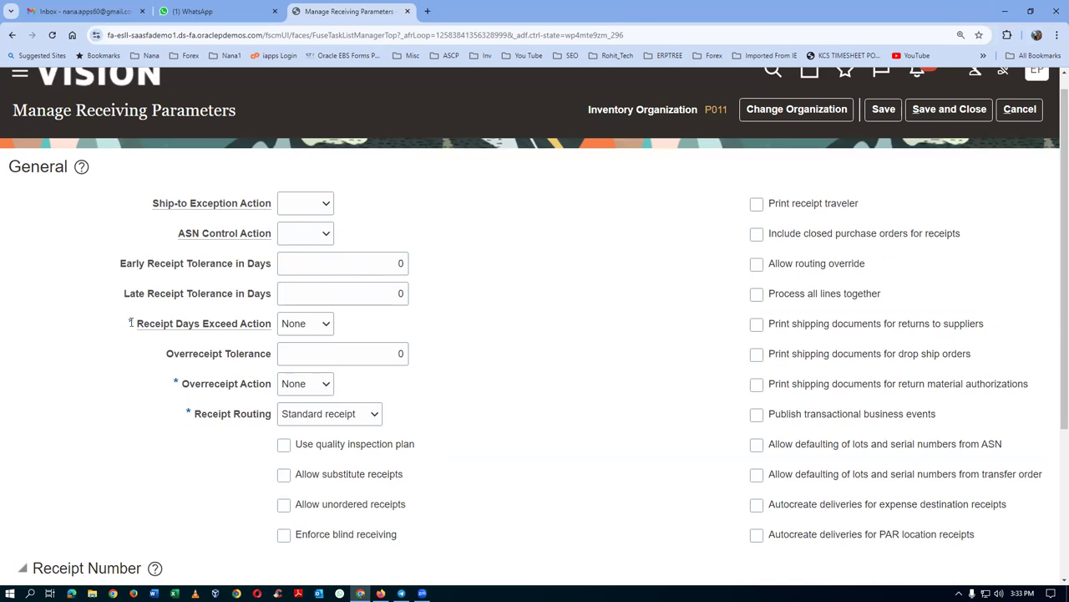
click(1020, 109)
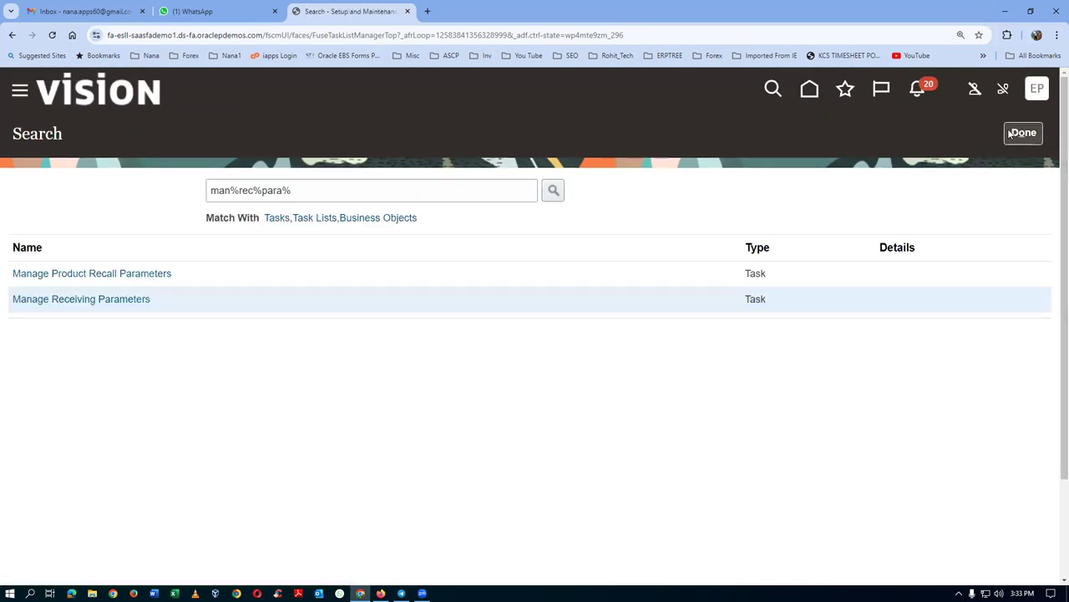
click(1023, 133)
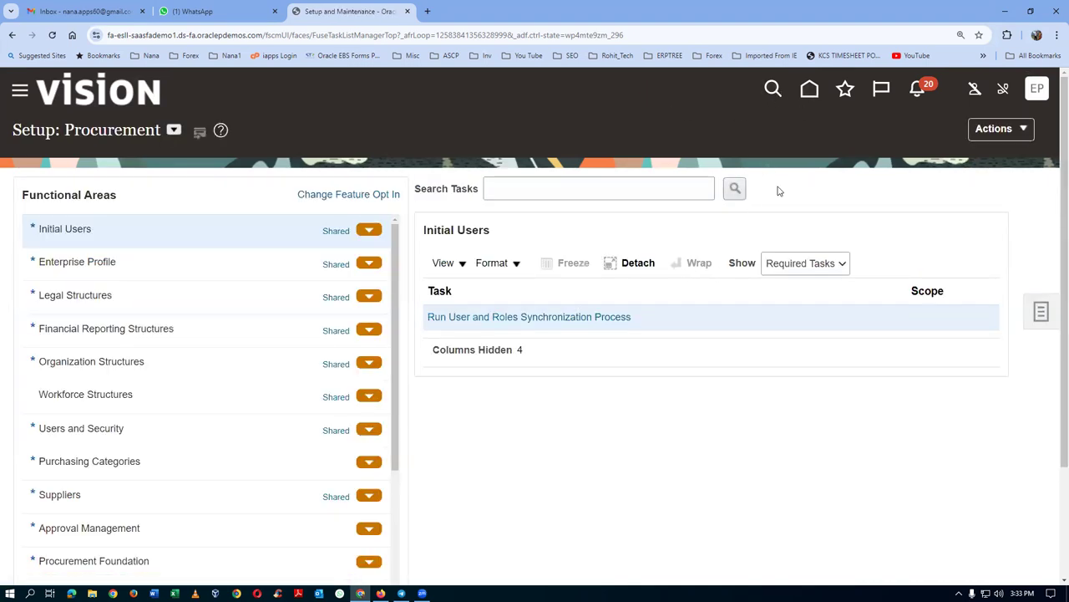
- Go to the home page, open Purchase Orders under Procurement and view its task list
click(811, 92)
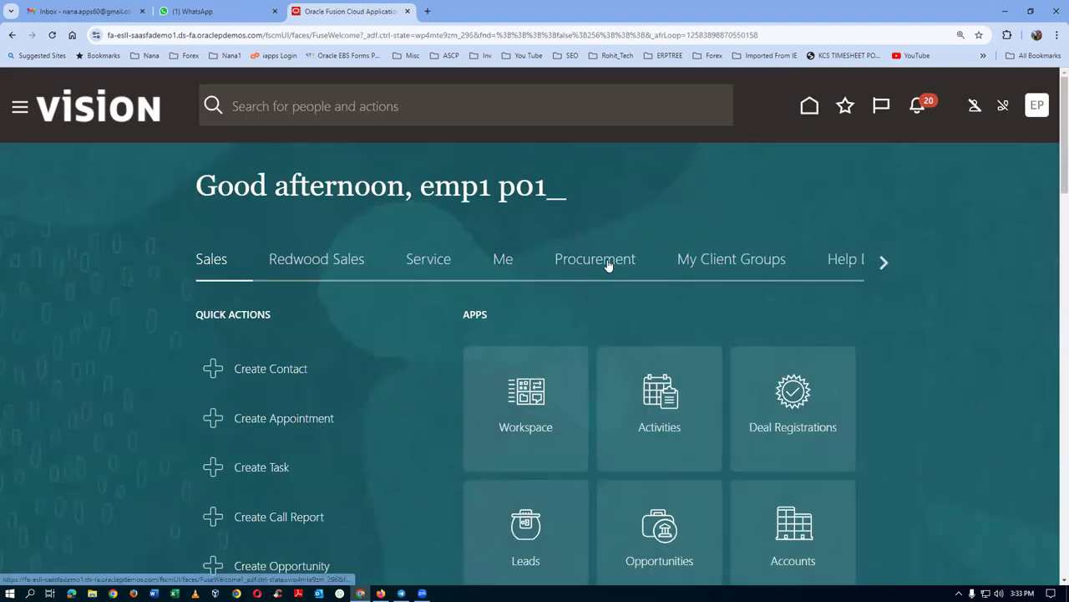
click(608, 261)
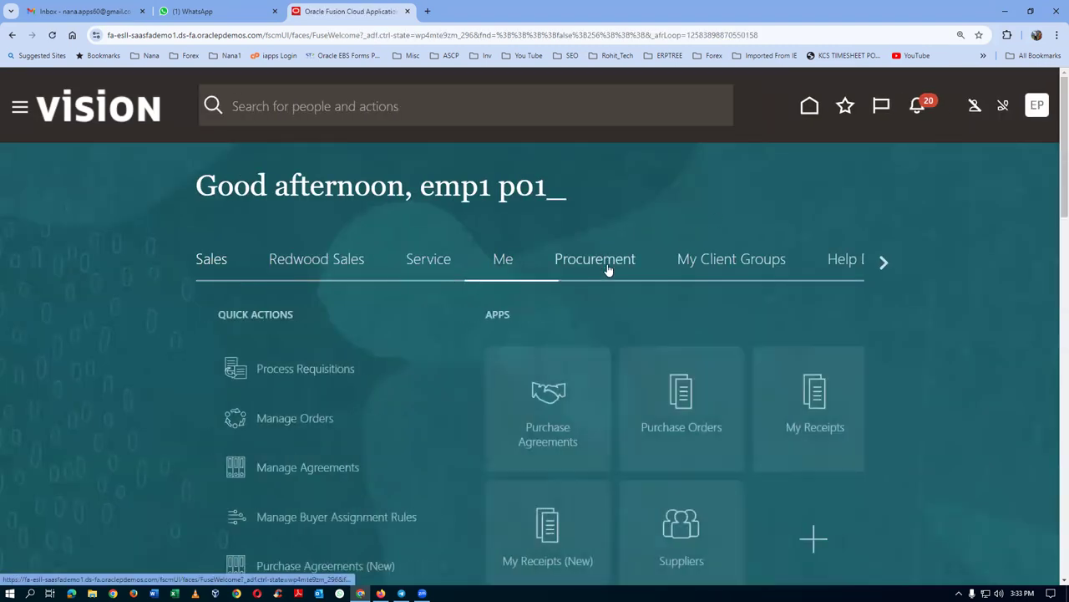
click(663, 435)
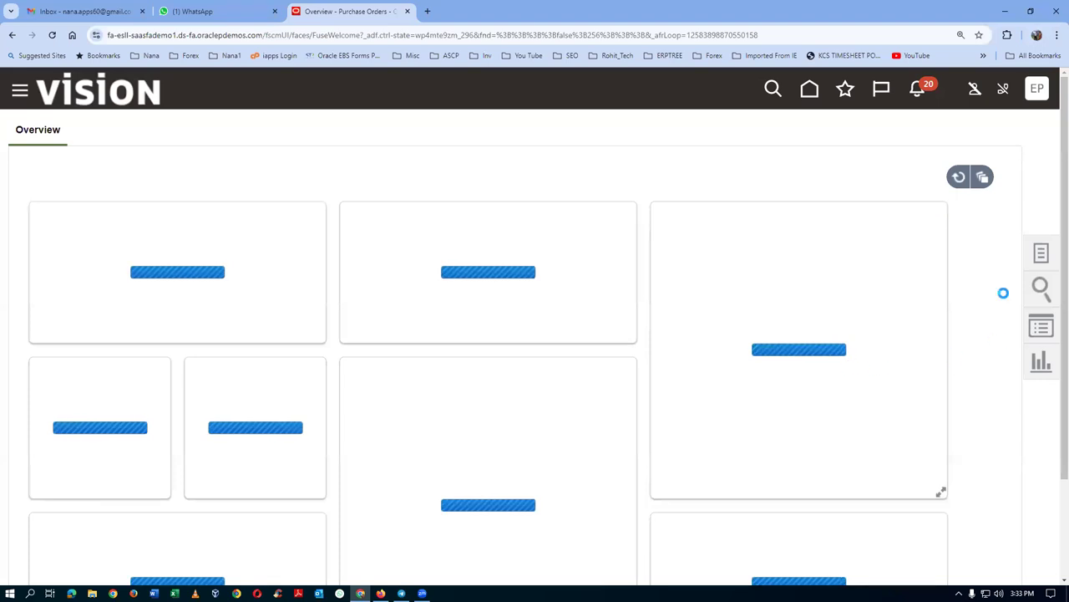
click(1042, 253)
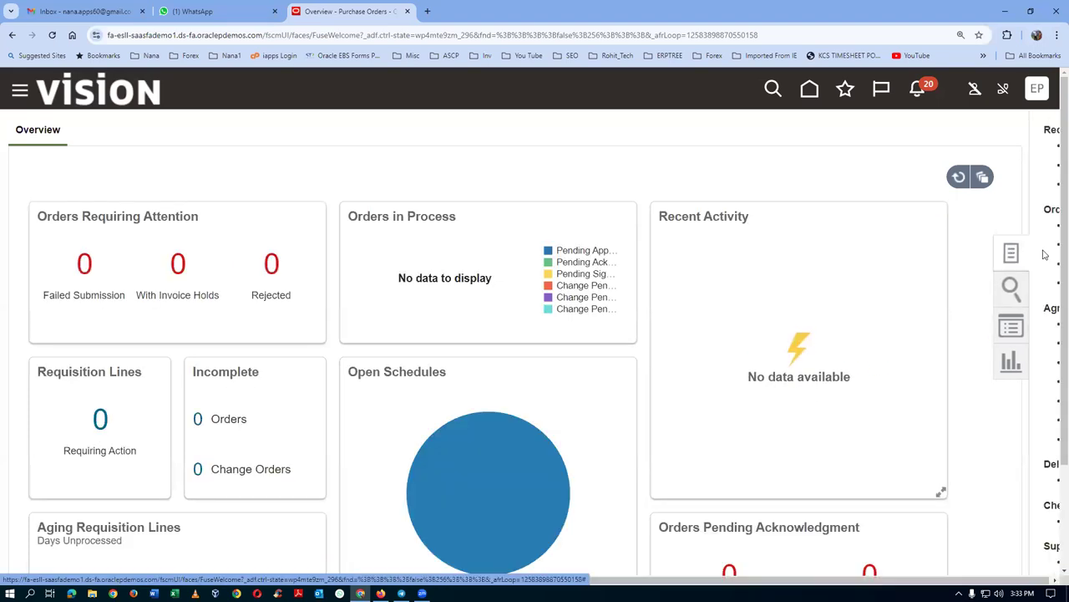
click(614, 172)
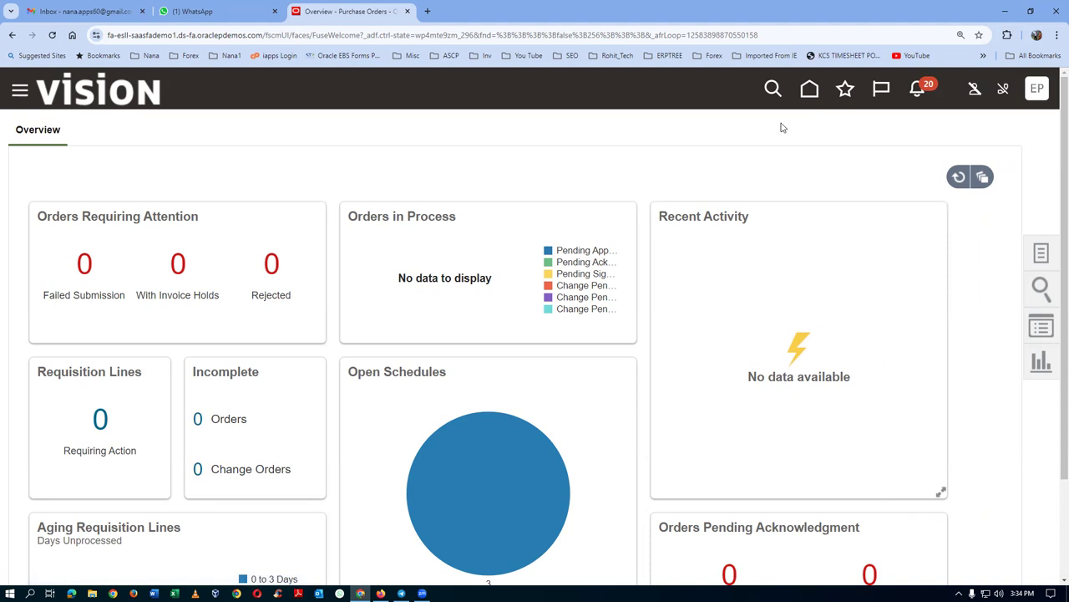
- Return to the home page and open Inventory Management (New) under Supply Chain Execution to view its tasks
click(809, 92)
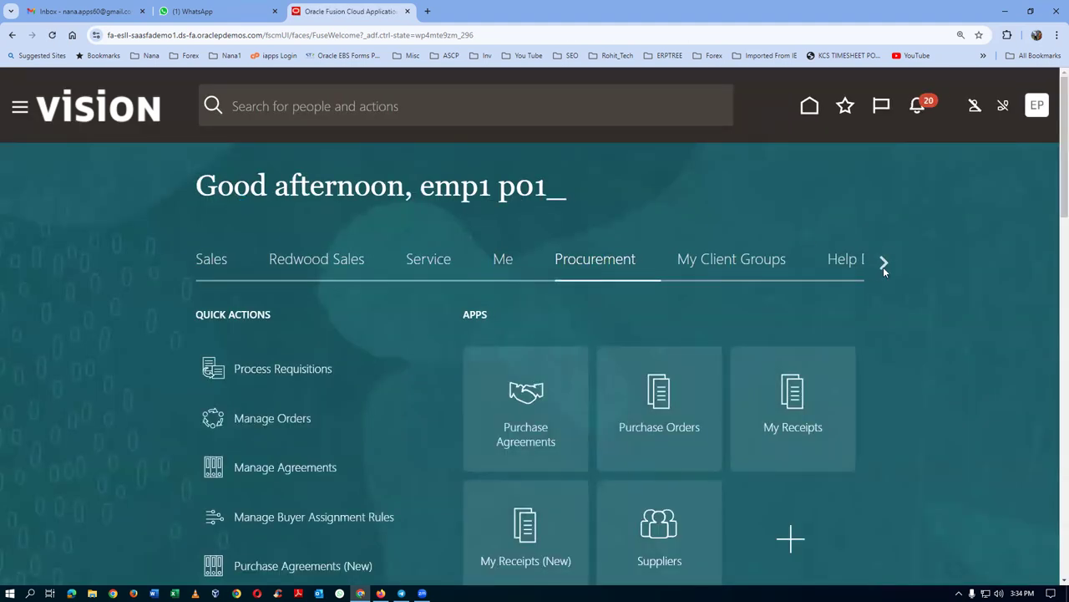
click(883, 266)
click(883, 266)
click(883, 267)
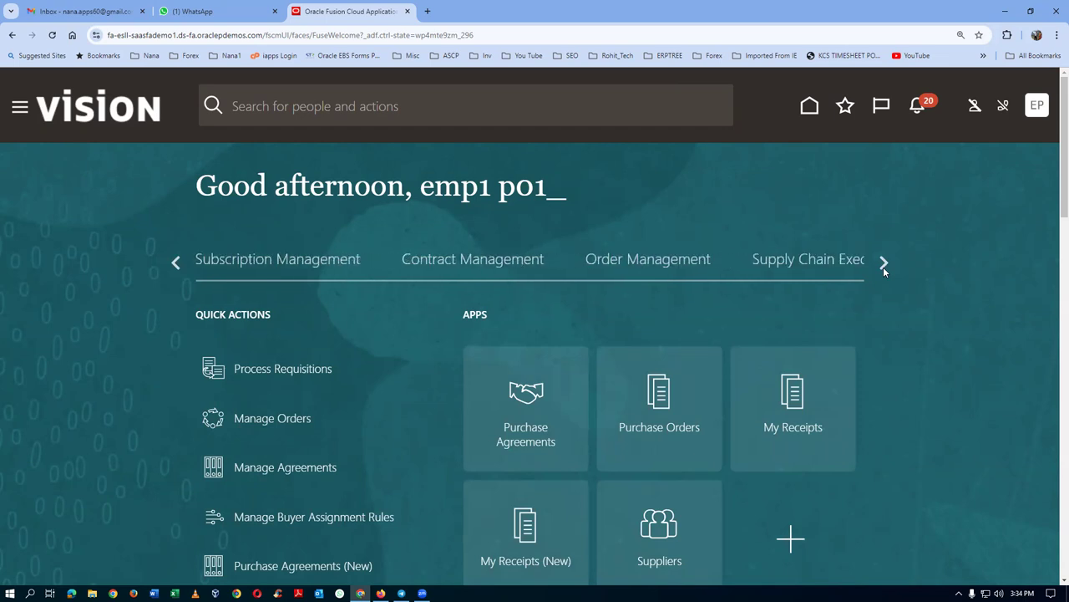
click(831, 268)
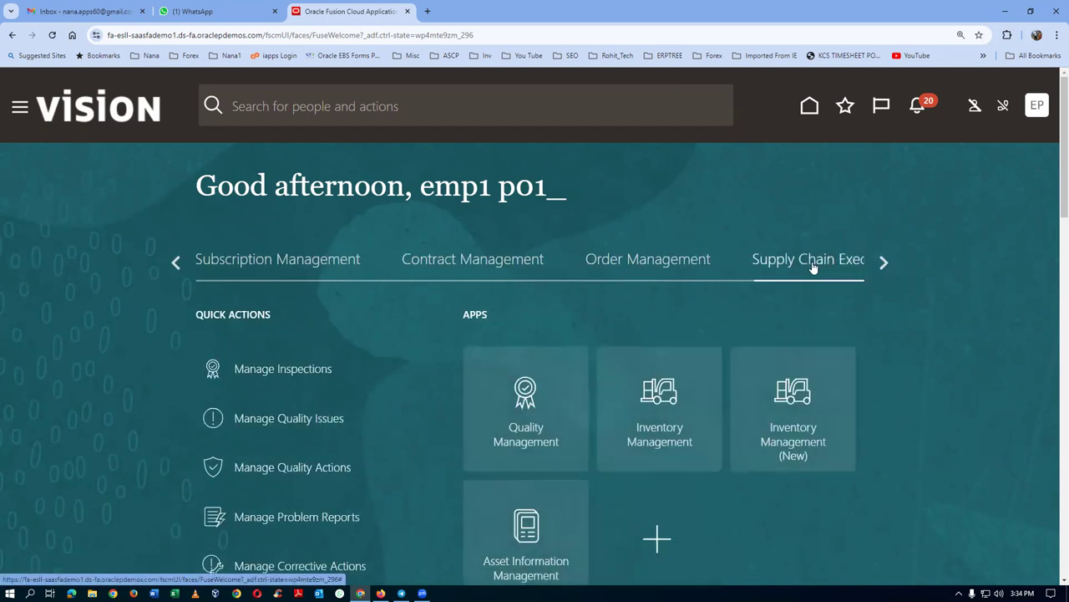
click(800, 443)
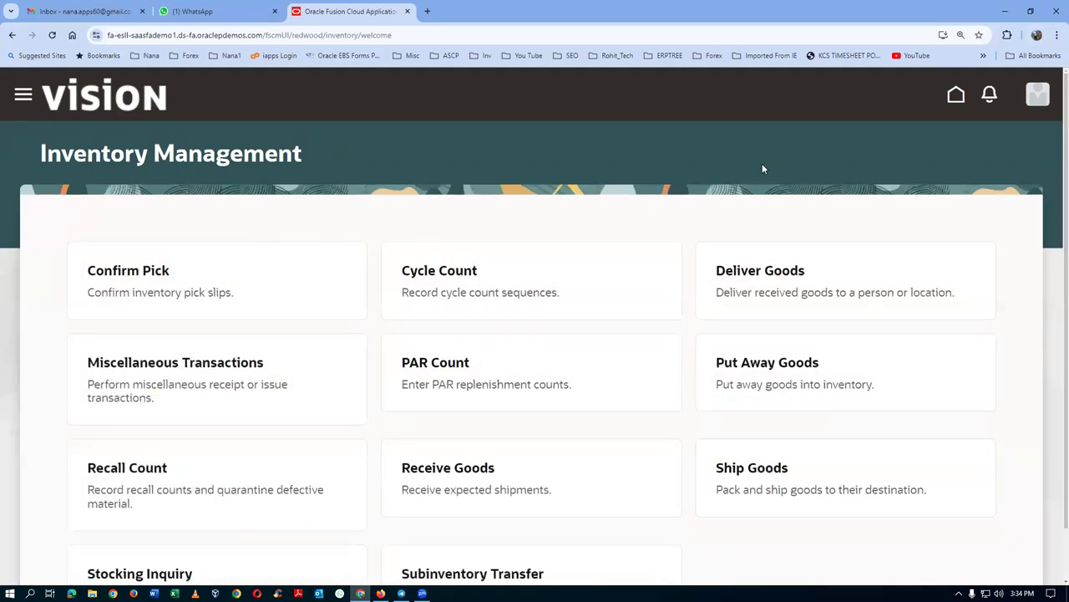
- Go back home and open the Manage Item Quantities task in the classic Inventory Management app under Supply Chain Execution
click(955, 98)
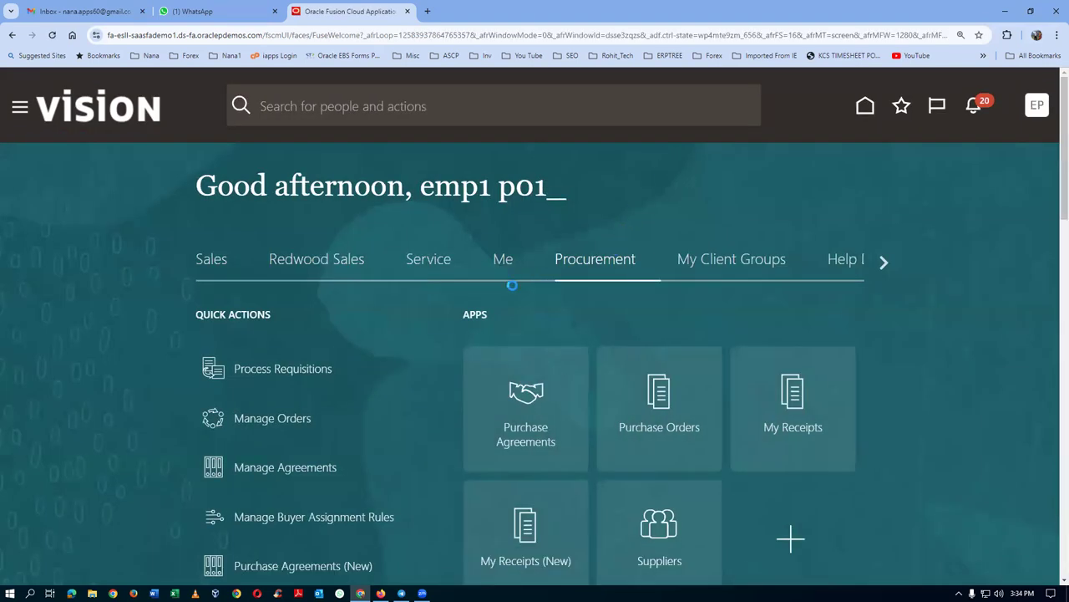
click(885, 263)
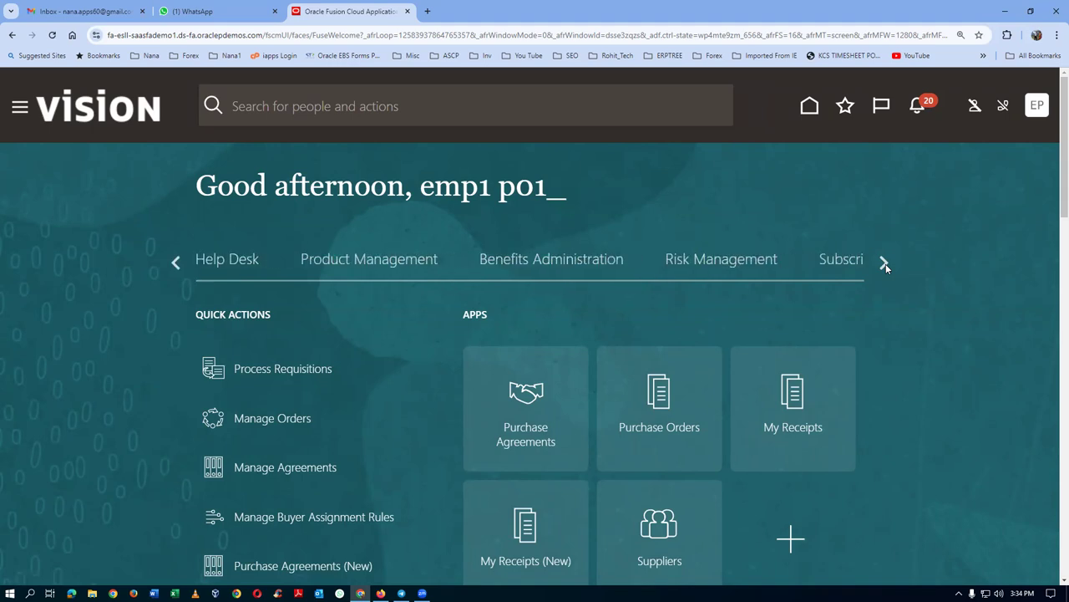
click(885, 263)
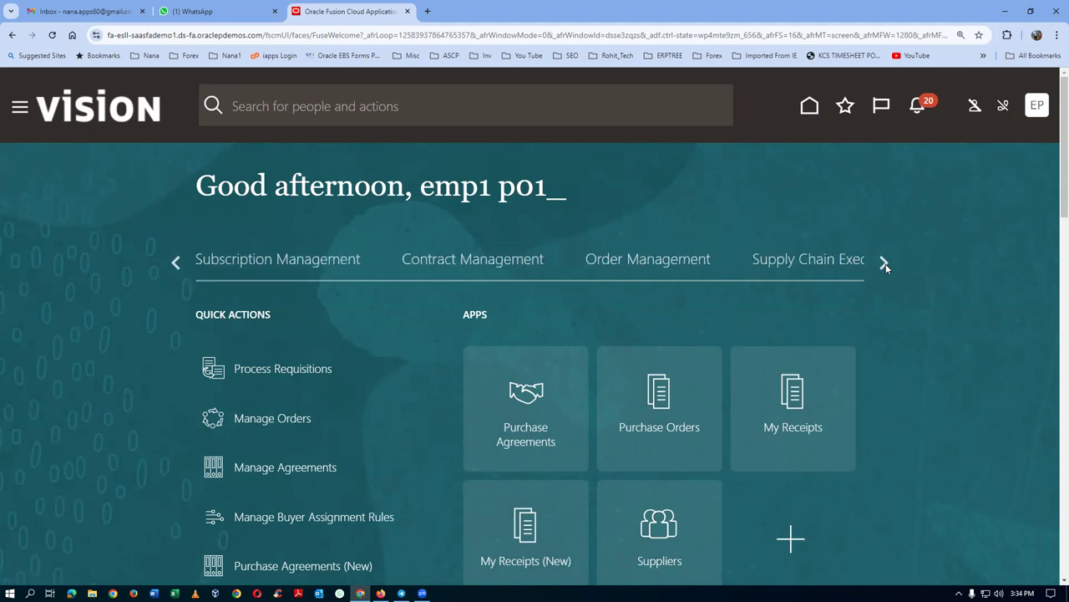
click(808, 262)
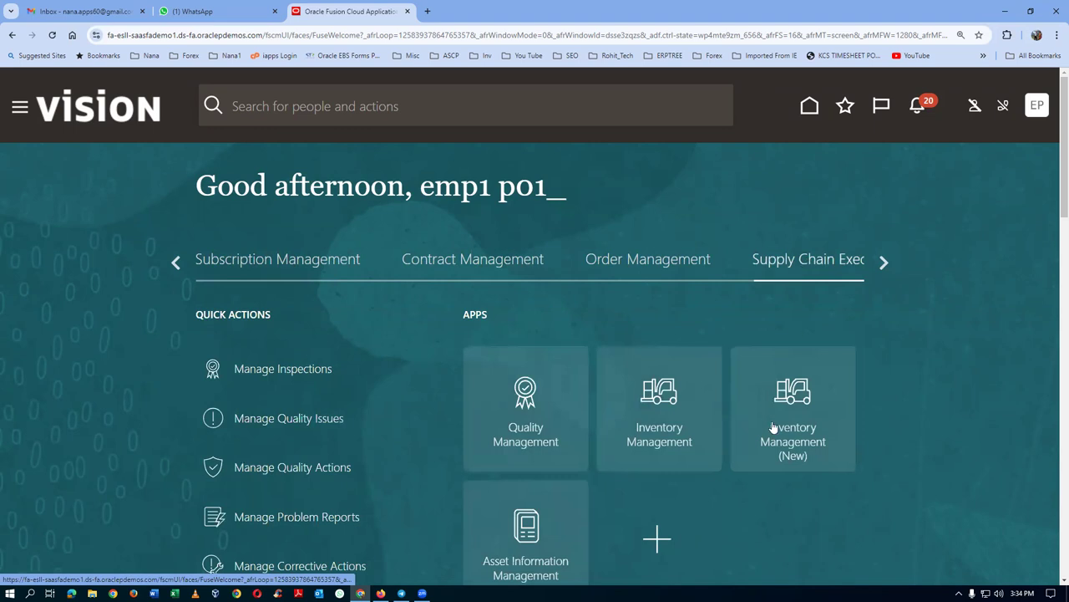
scroll(803, 410, down, 2)
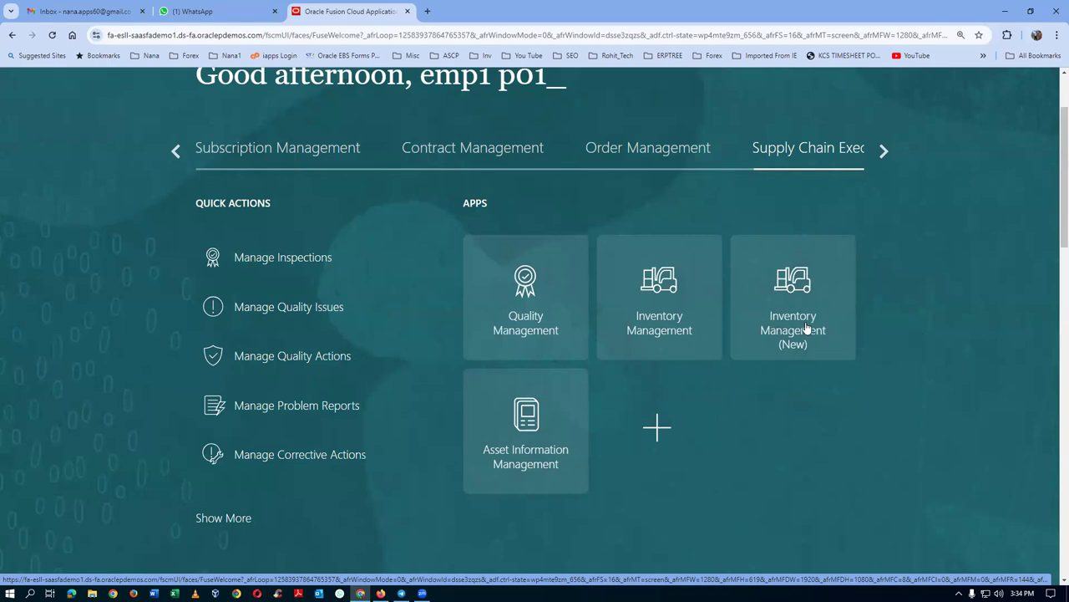
click(659, 332)
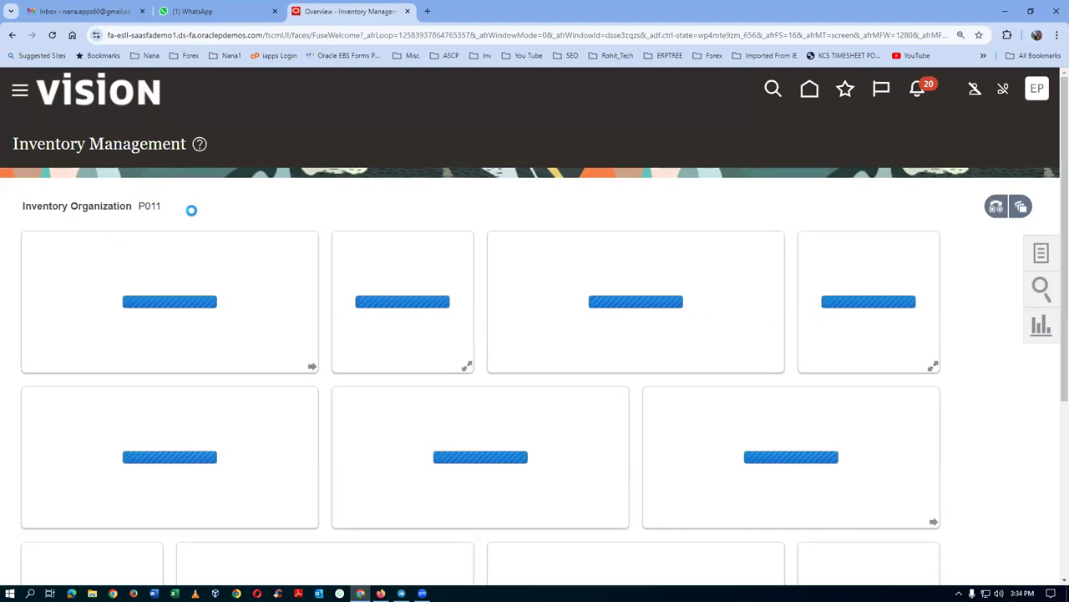
click(1042, 253)
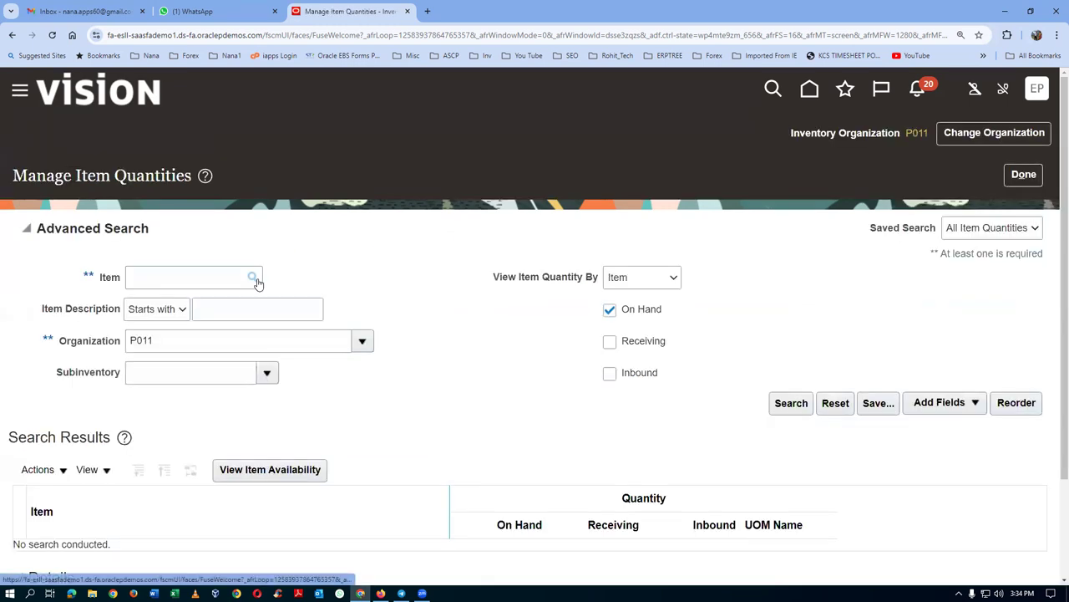
click(239, 279)
text(p)
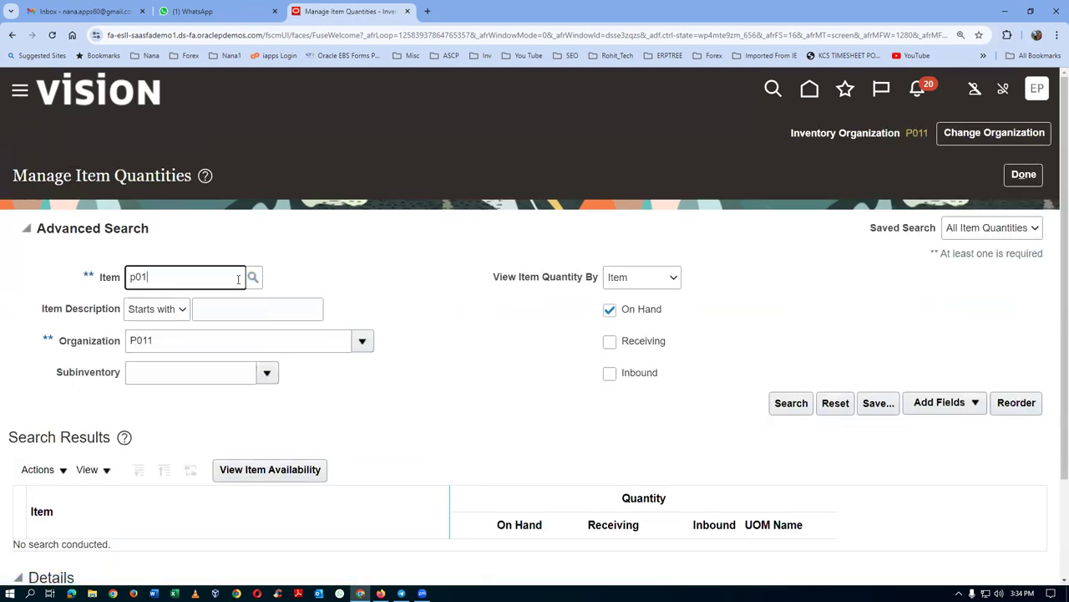
text(0101)
key(Tab)
- Look up items starting with p01, select p01_first_item, and search for its on-hand quantity in organization P011
click(252, 277)
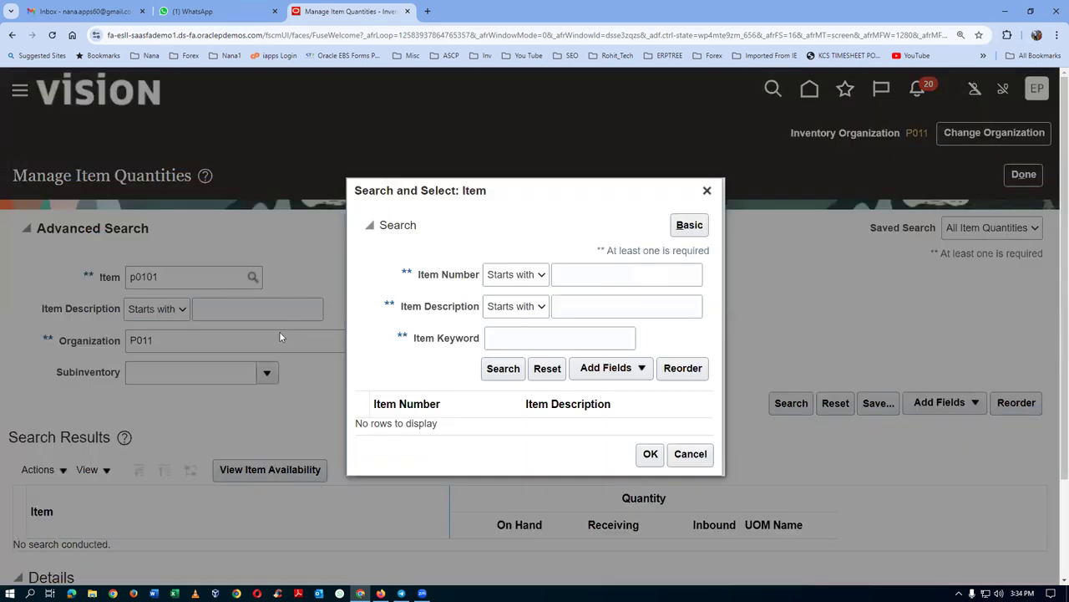
click(592, 270)
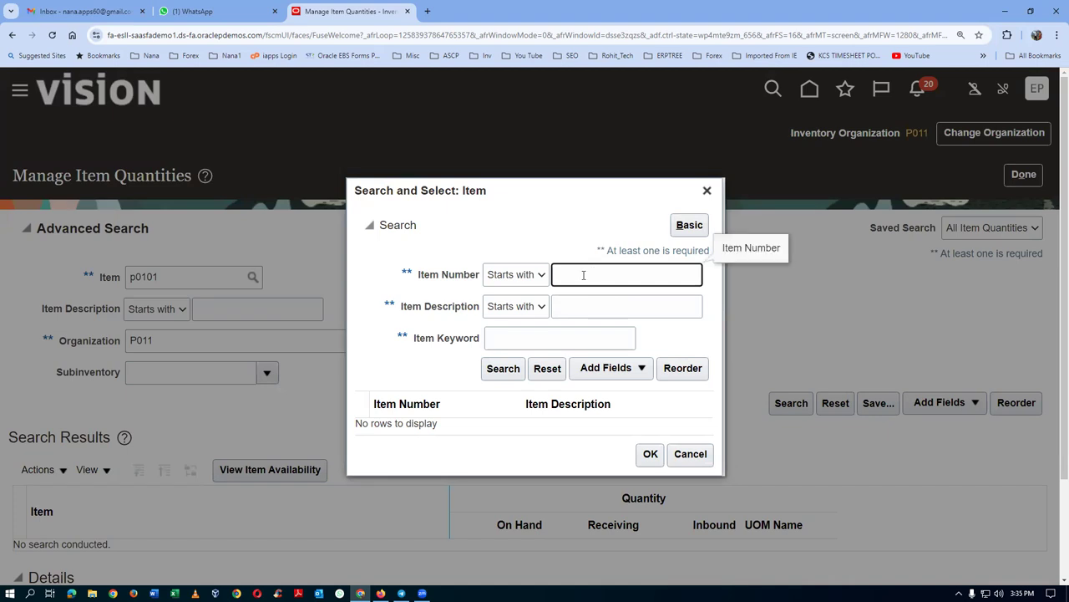
text(p01)
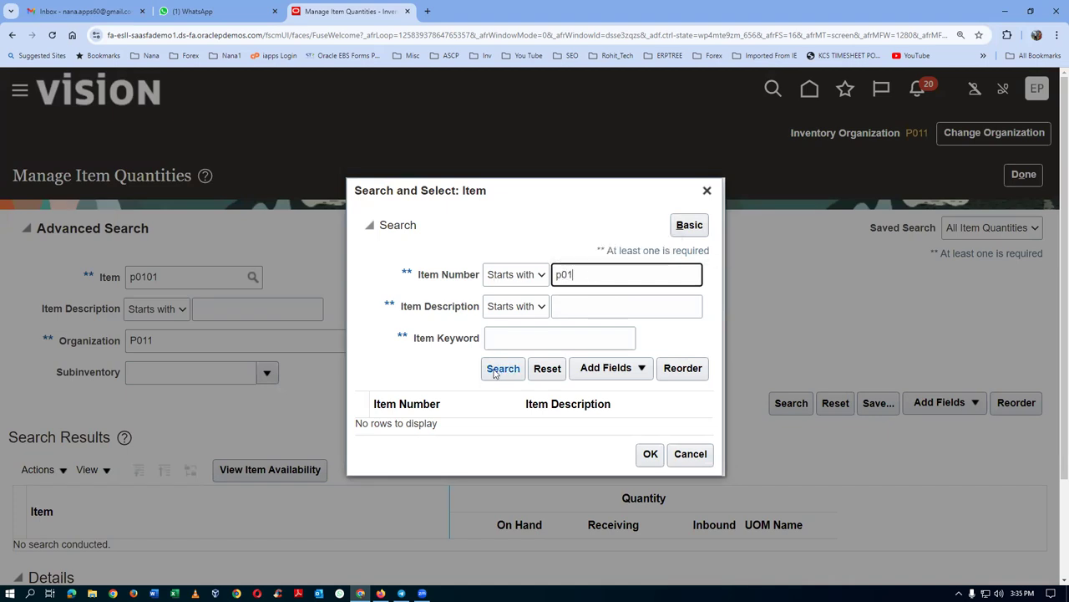
click(494, 369)
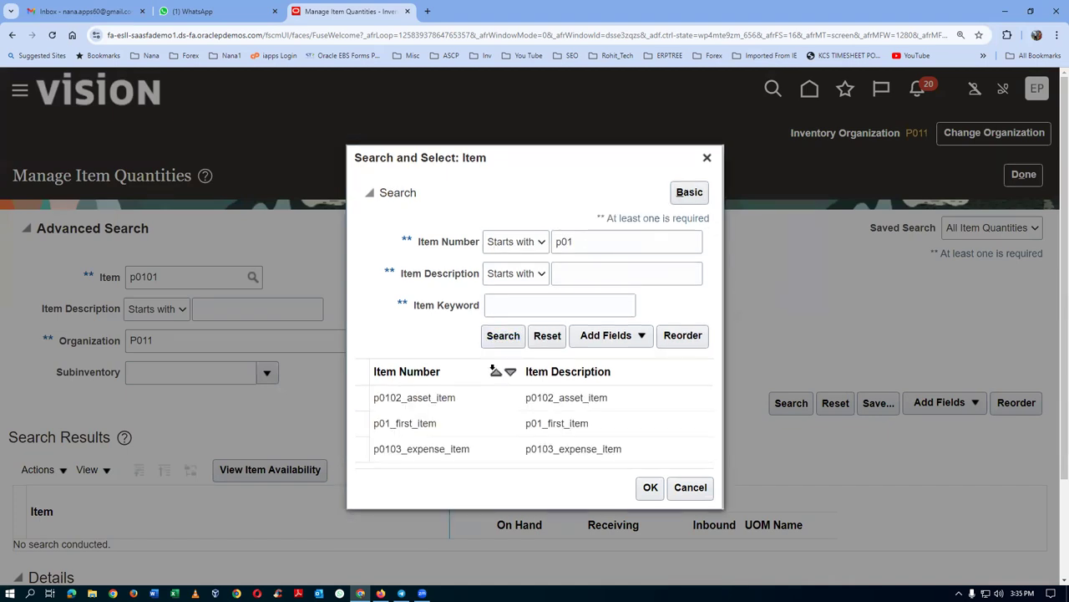
click(483, 426)
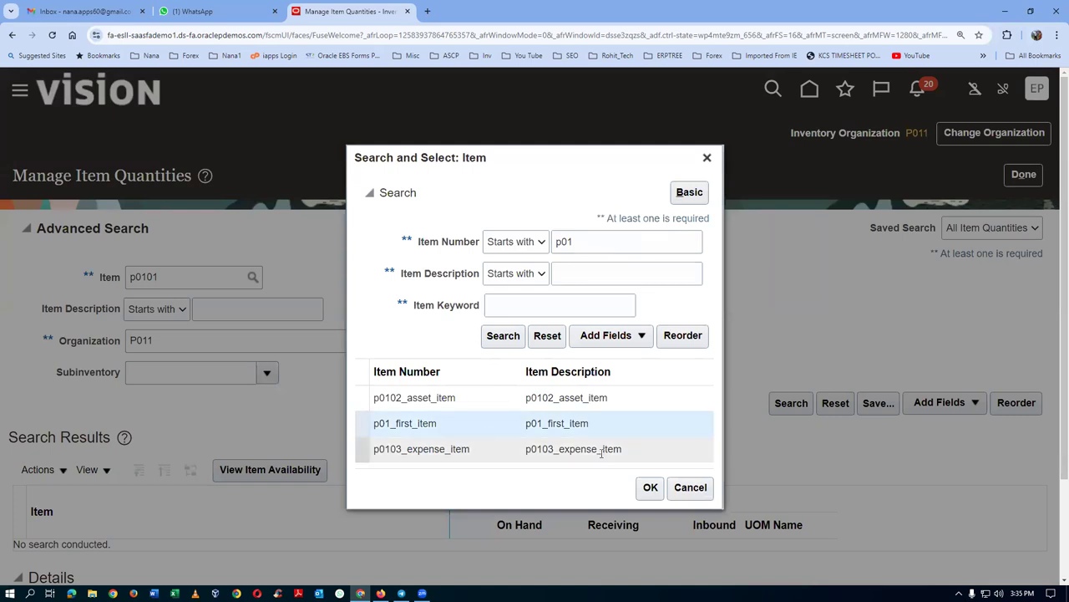
click(651, 488)
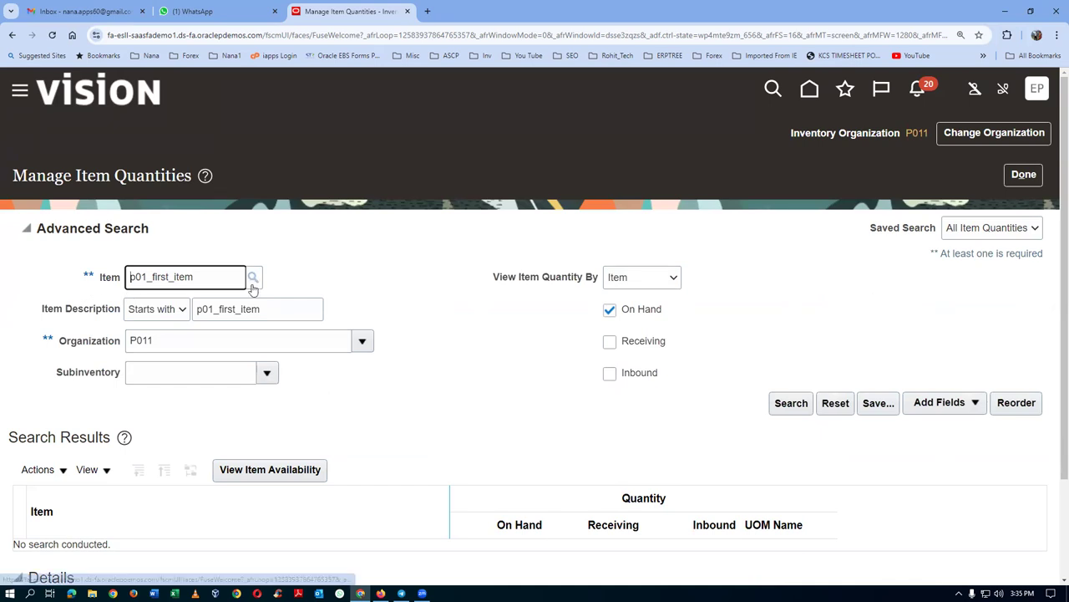
click(794, 405)
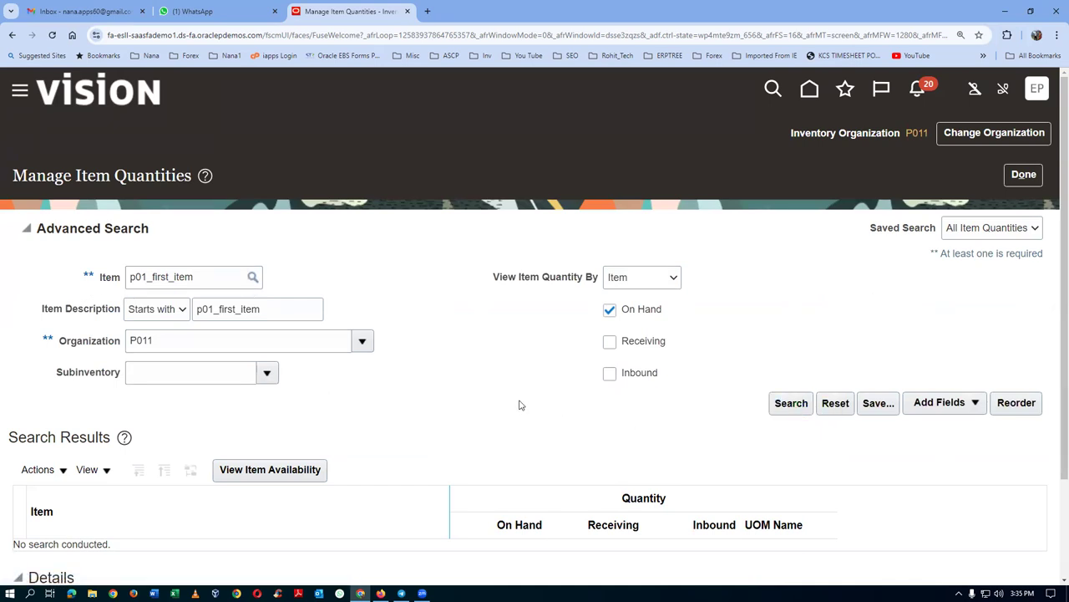
scroll(519, 405, down, 2)
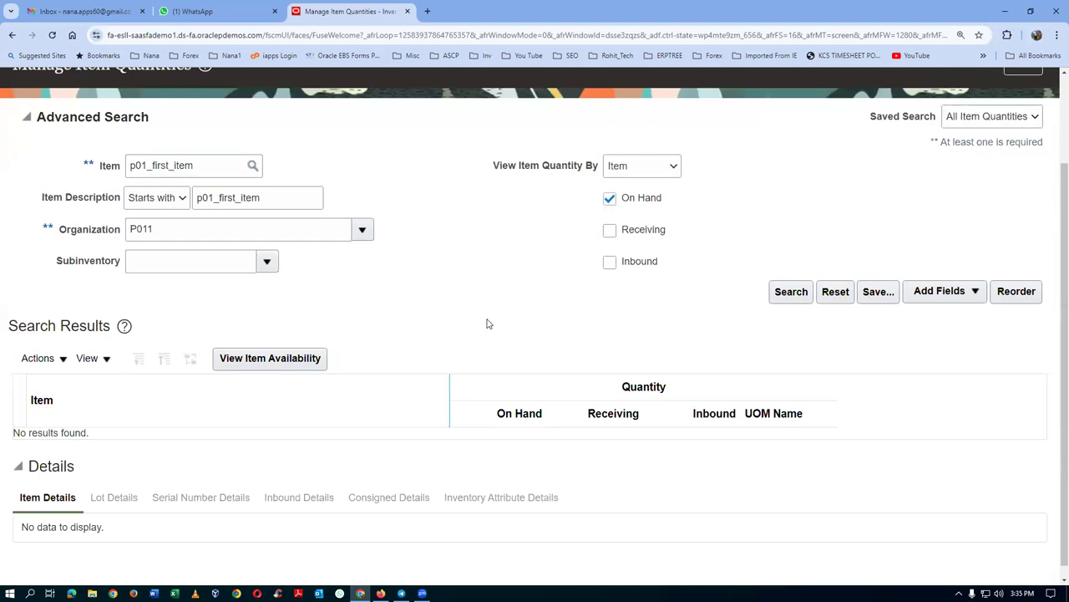
- Open a second copy of the application in a new browser tab and show the Purchase Orders task list under Procurement
right_click(359, 17)
click(397, 116)
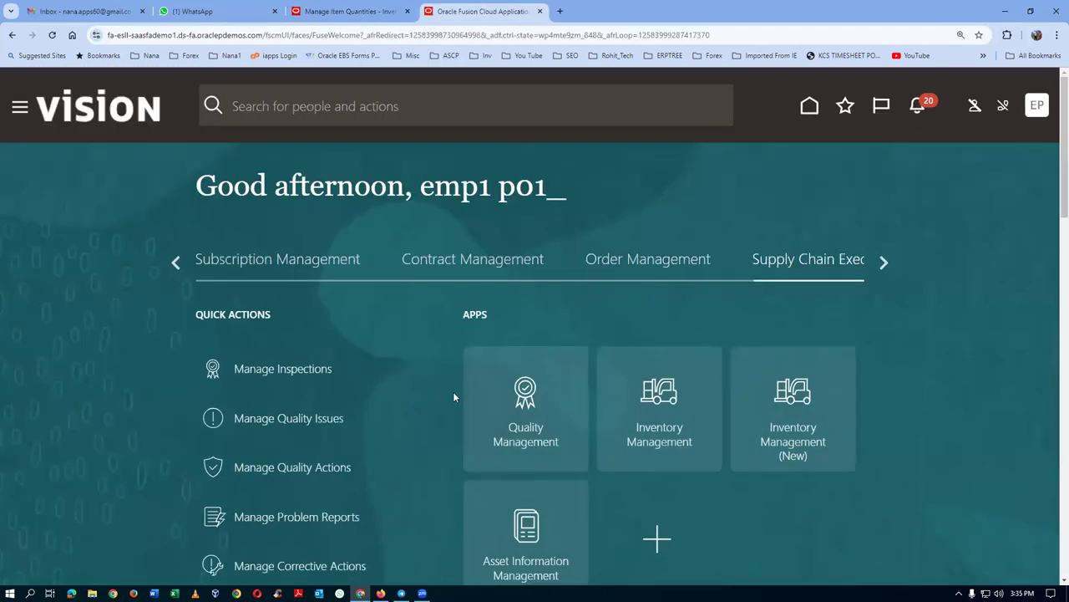
click(176, 263)
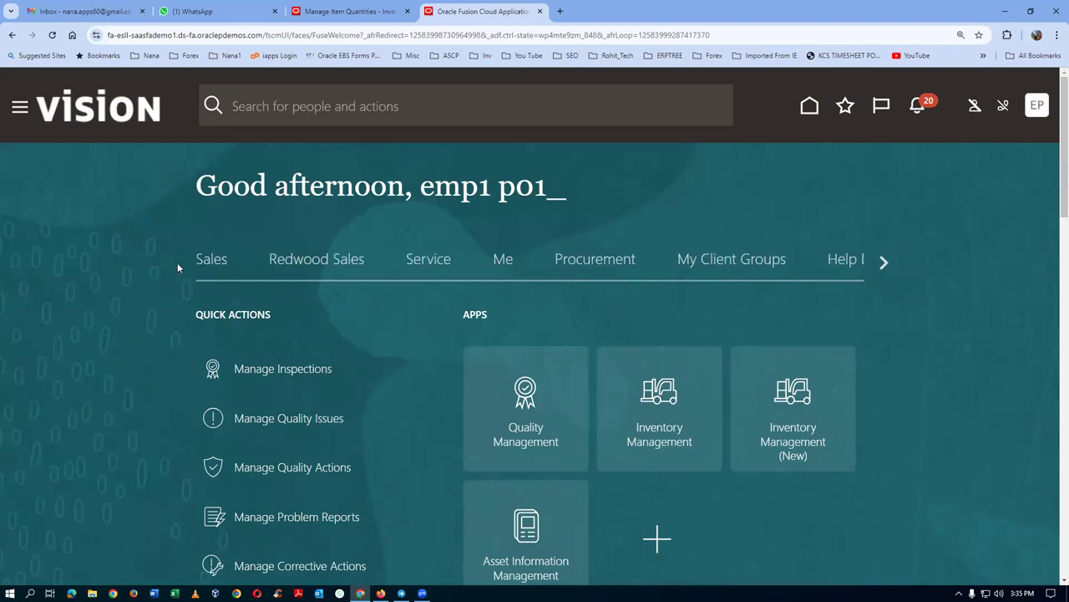
click(619, 262)
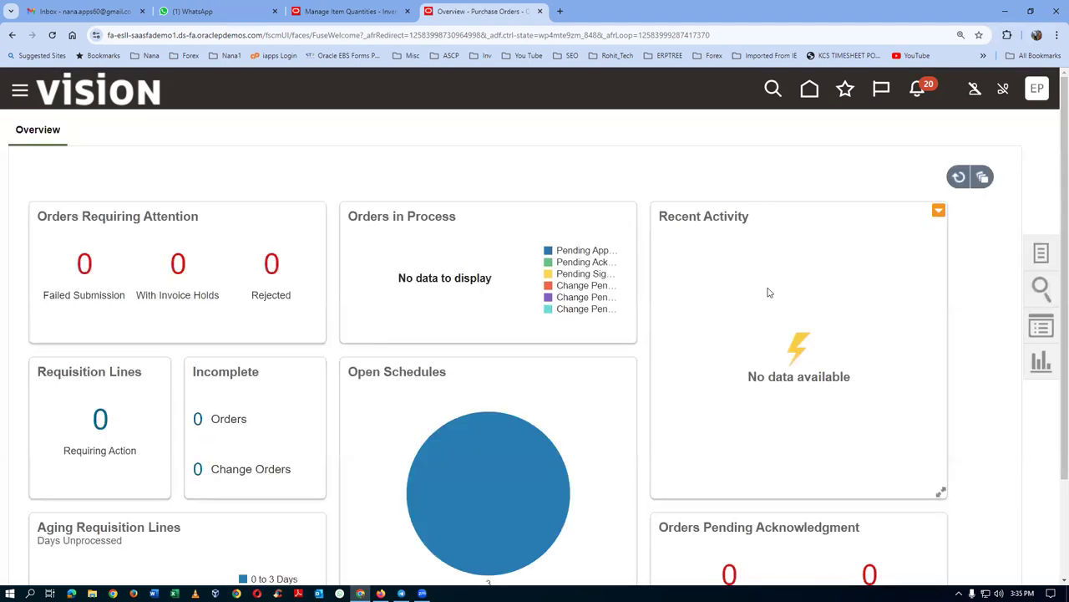
click(1042, 254)
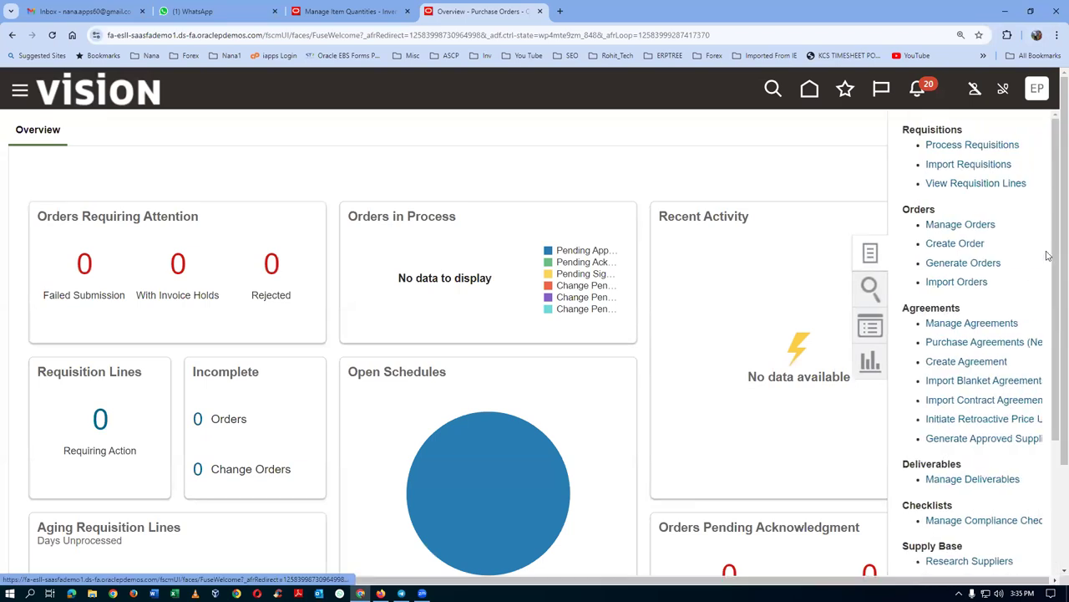
- Create an order in the Purchase Order style for supplier p01_sup_3, keeping the defaulted site, ship-to location and currency
click(971, 243)
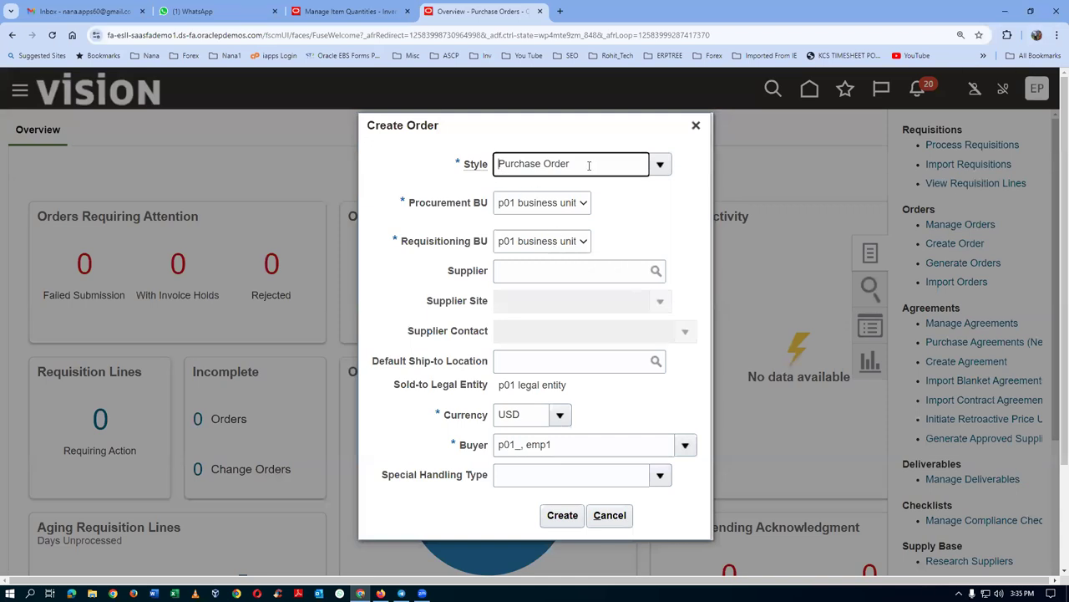
click(570, 265)
text(p01)
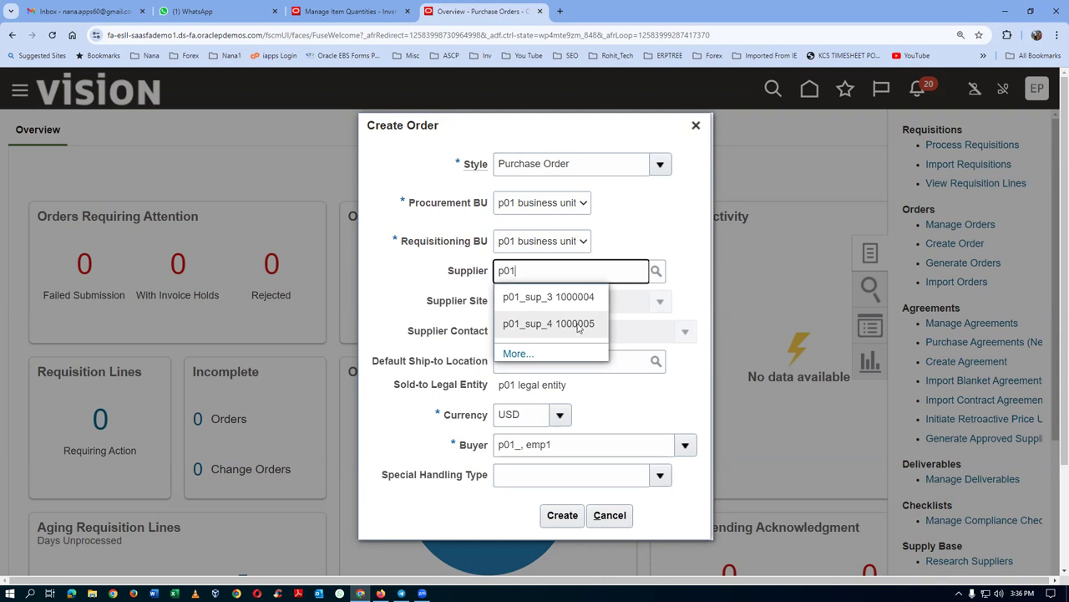
click(575, 298)
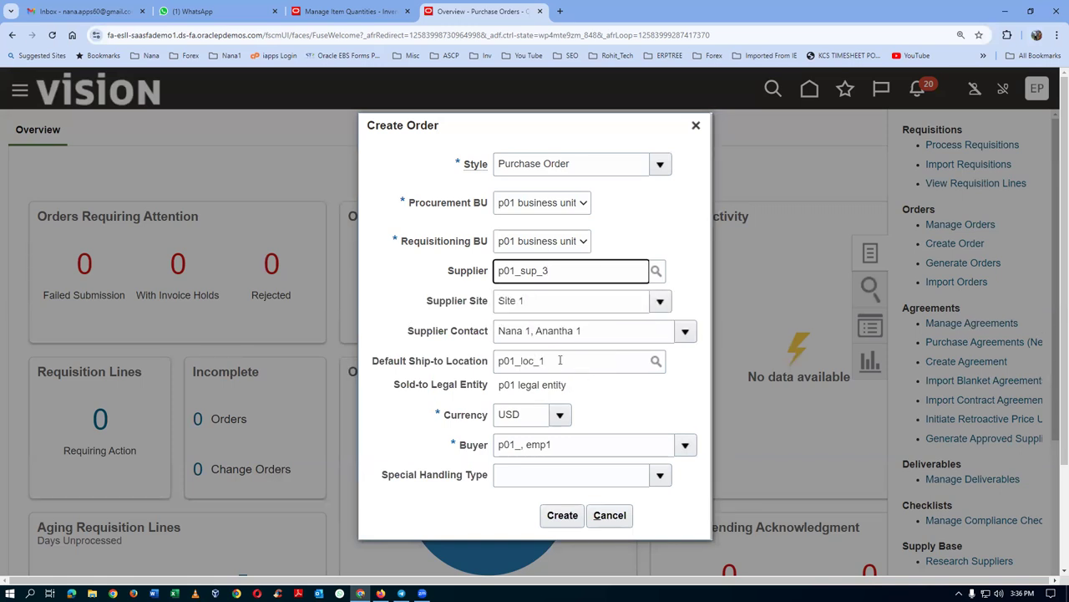
click(562, 516)
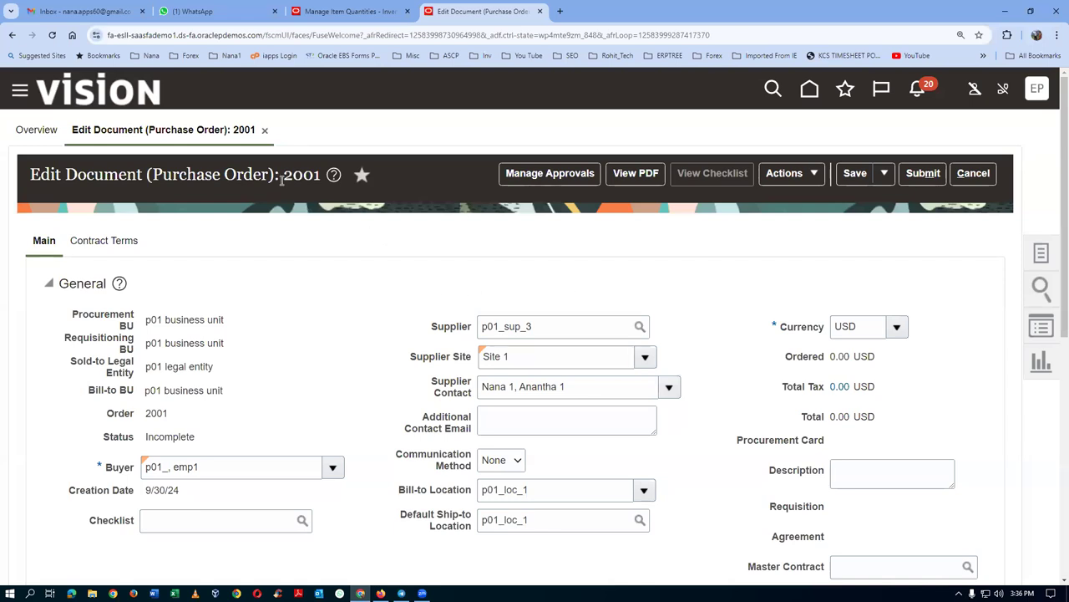
- Enter "fiest PO" as the description in the purchase order's general information
drag(285, 176, 321, 179)
scroll(703, 295, down, 1)
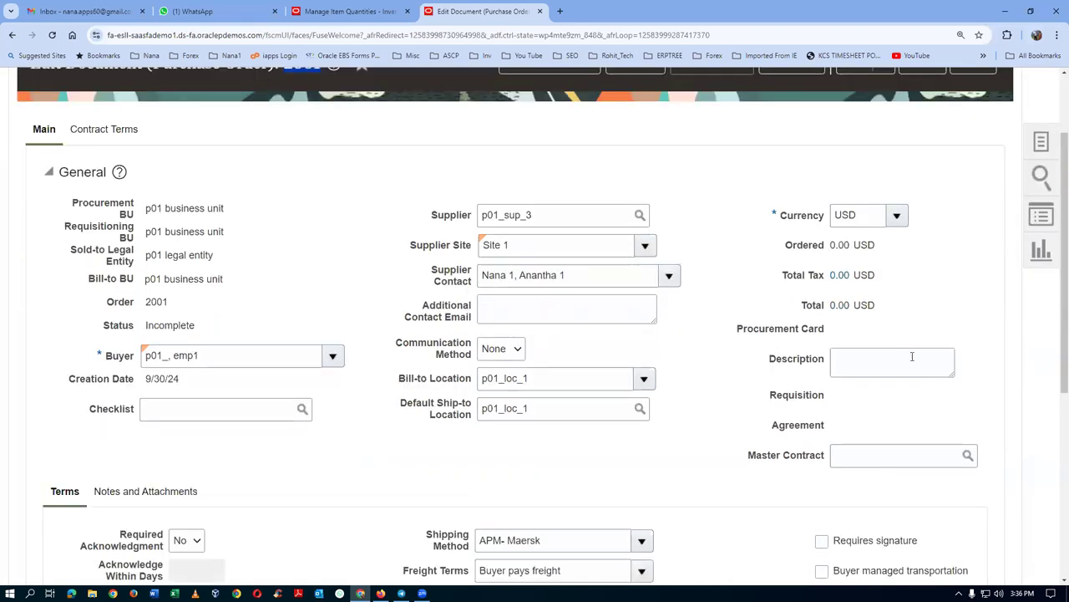
click(887, 366)
text(fiest PO)
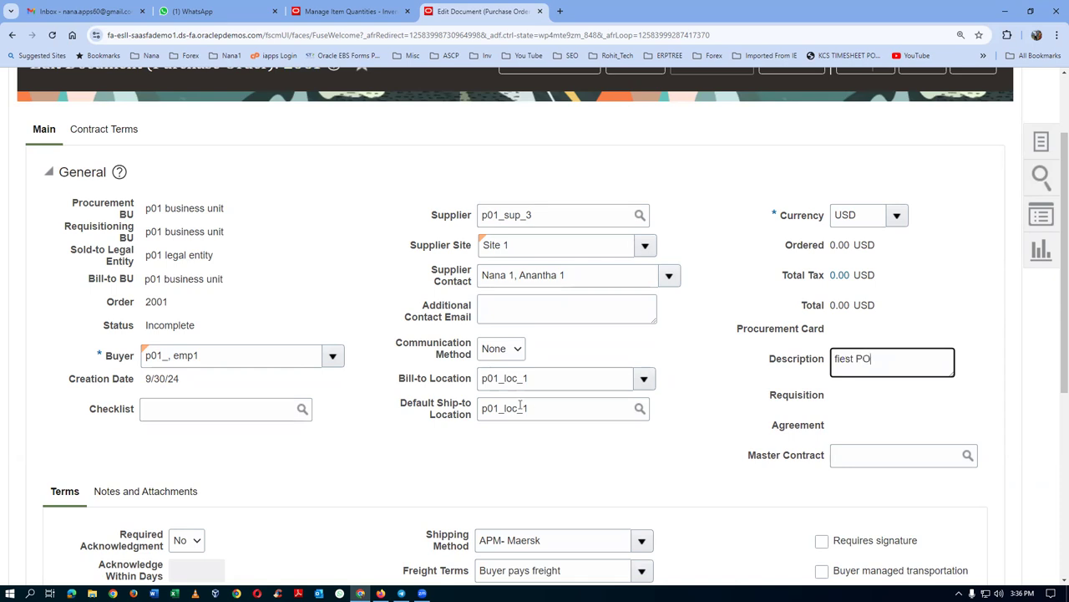
- Add a goods line to the purchase order for item p01_first_item with a quantity of 100
scroll(244, 485, down, 1)
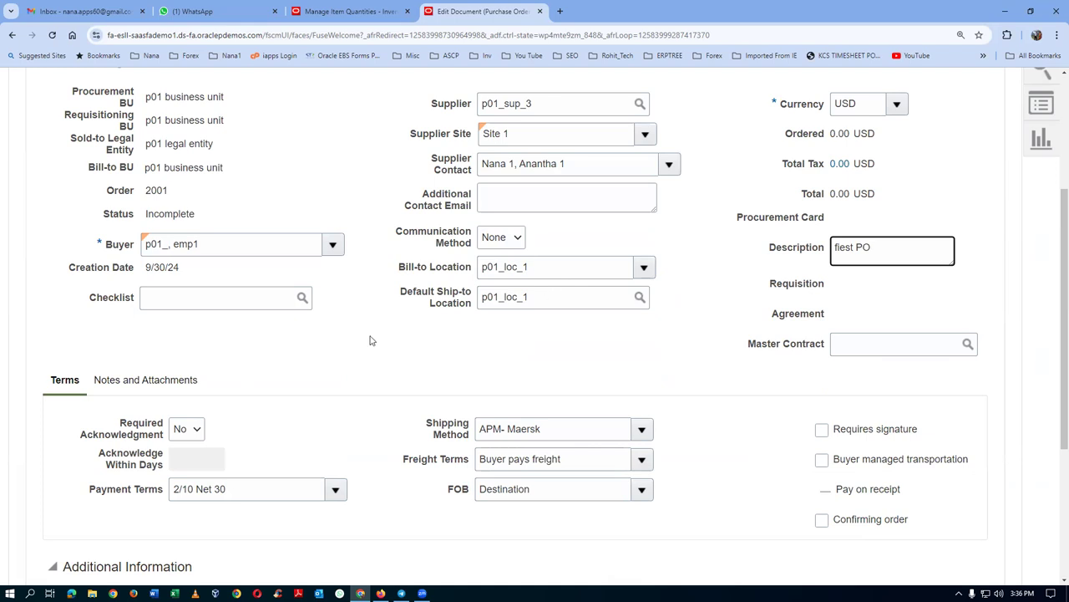
scroll(384, 350, down, 2)
scroll(86, 448, down, 1)
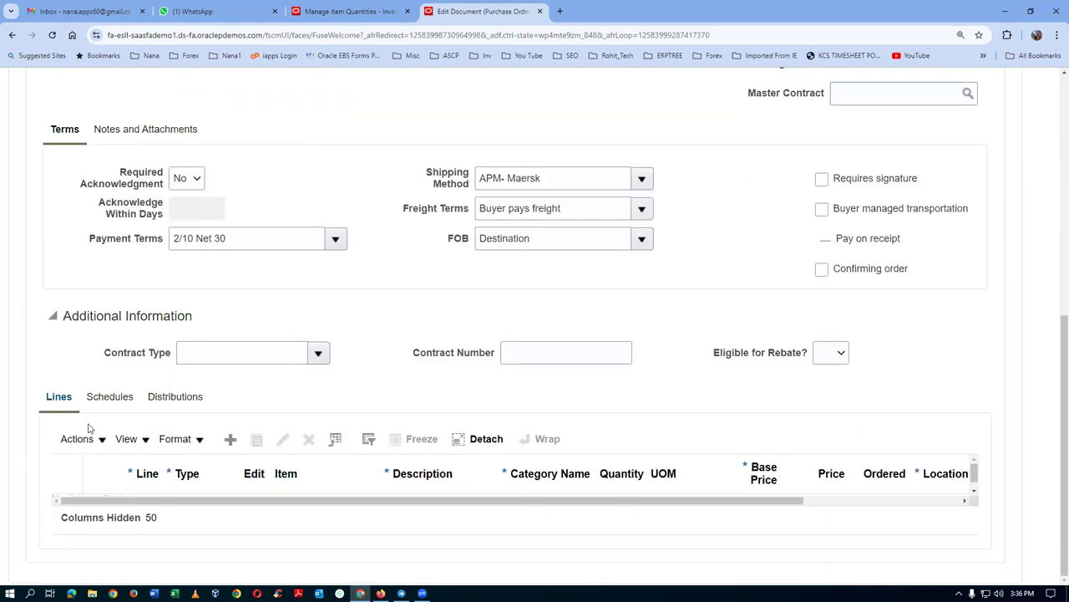
click(230, 439)
click(301, 518)
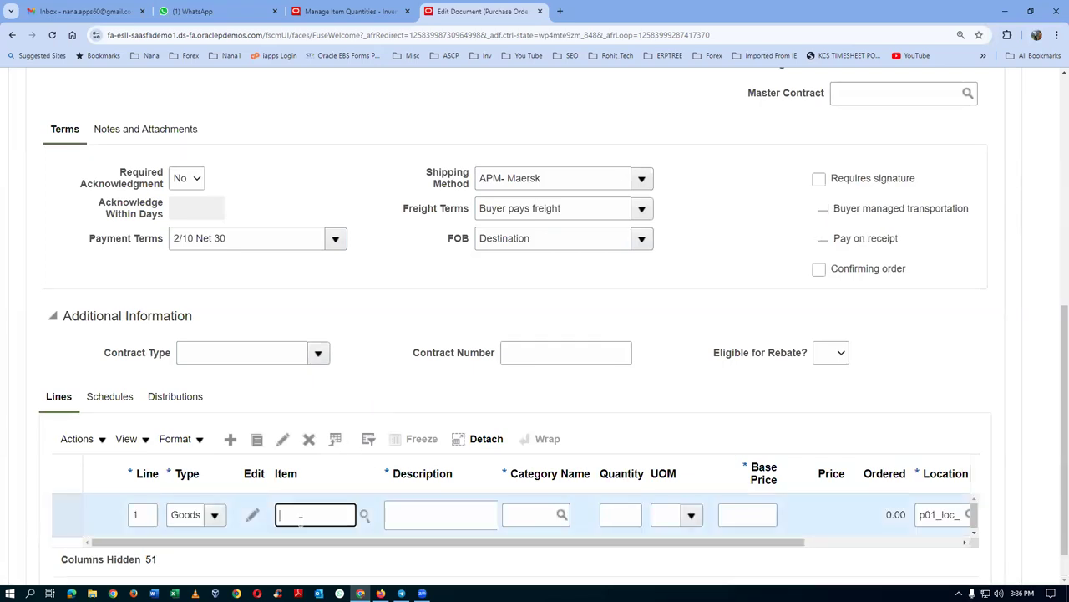
text(p01_f)
key(Tab)
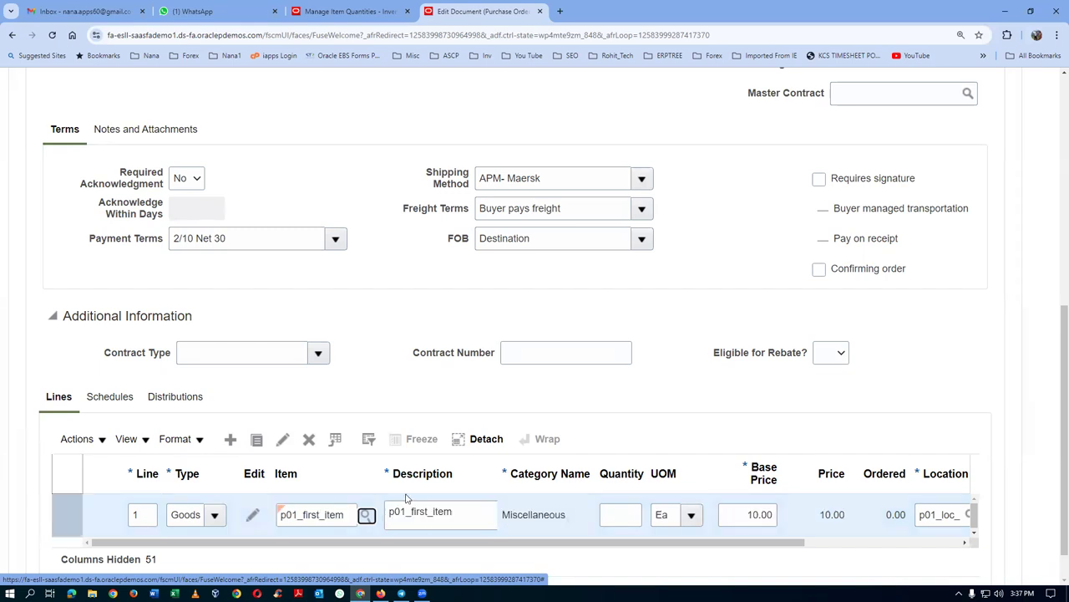
click(629, 512)
text(100)
key(Tab)
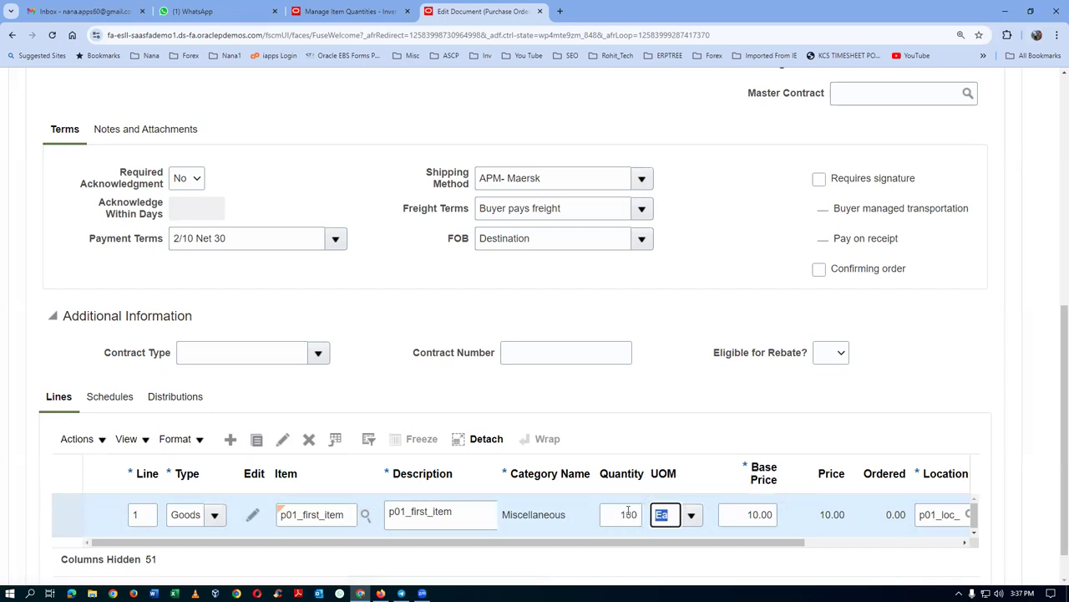
drag(706, 544, 830, 580)
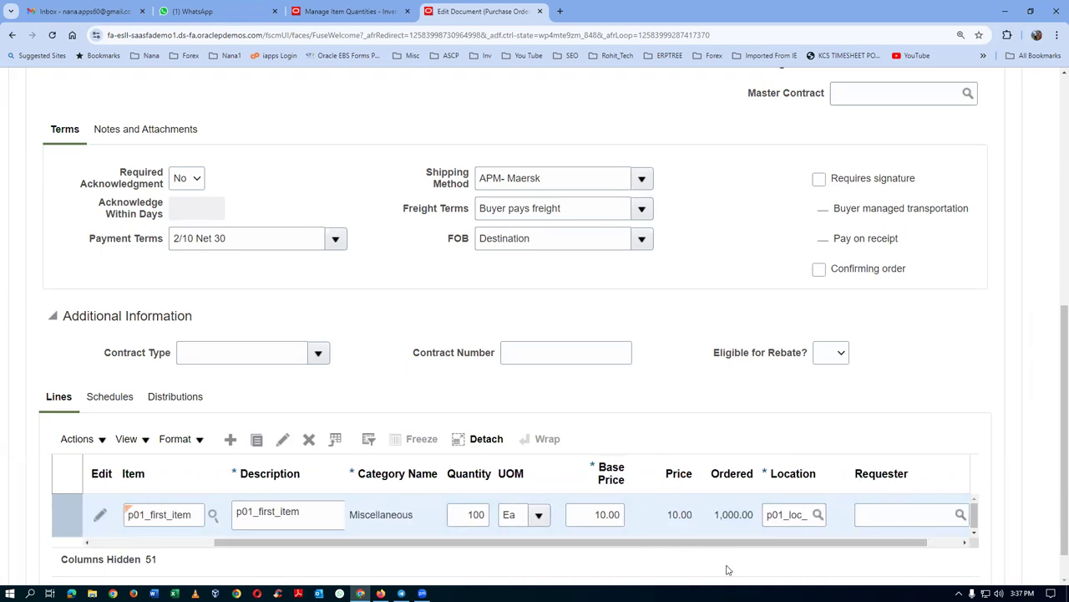
- Edit the schedule of line 1 and set its receipt routing to Direct delivery
drag(741, 552, 32, 409)
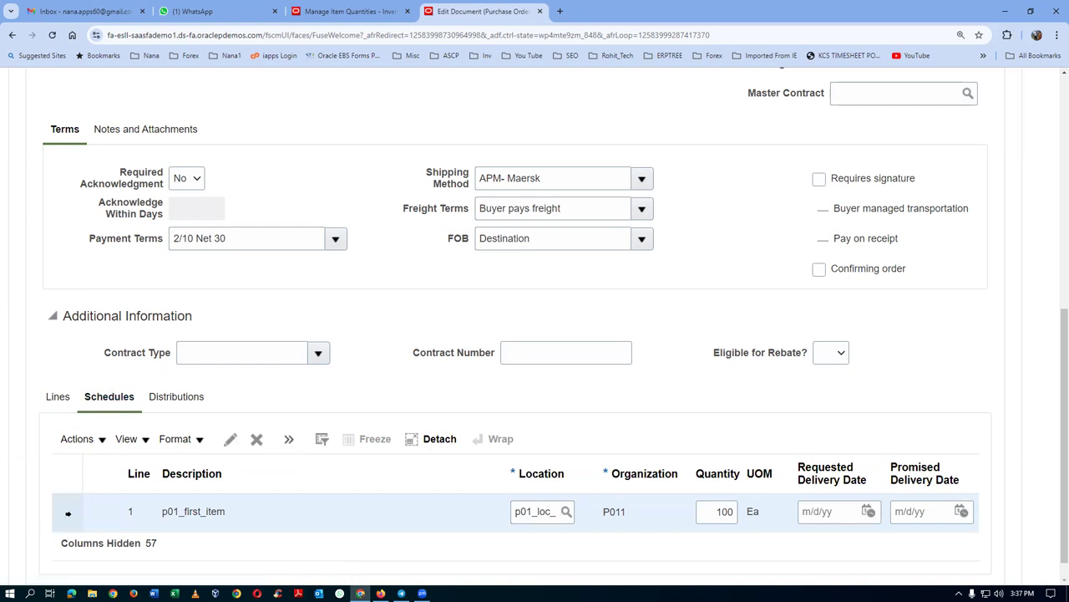
click(230, 443)
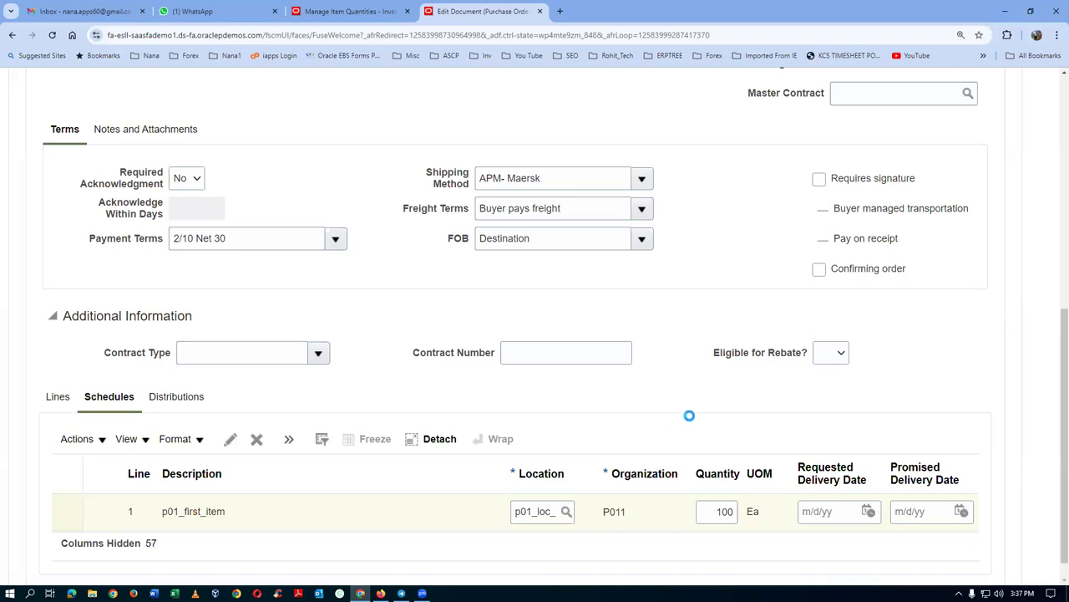
scroll(697, 419, down, 3)
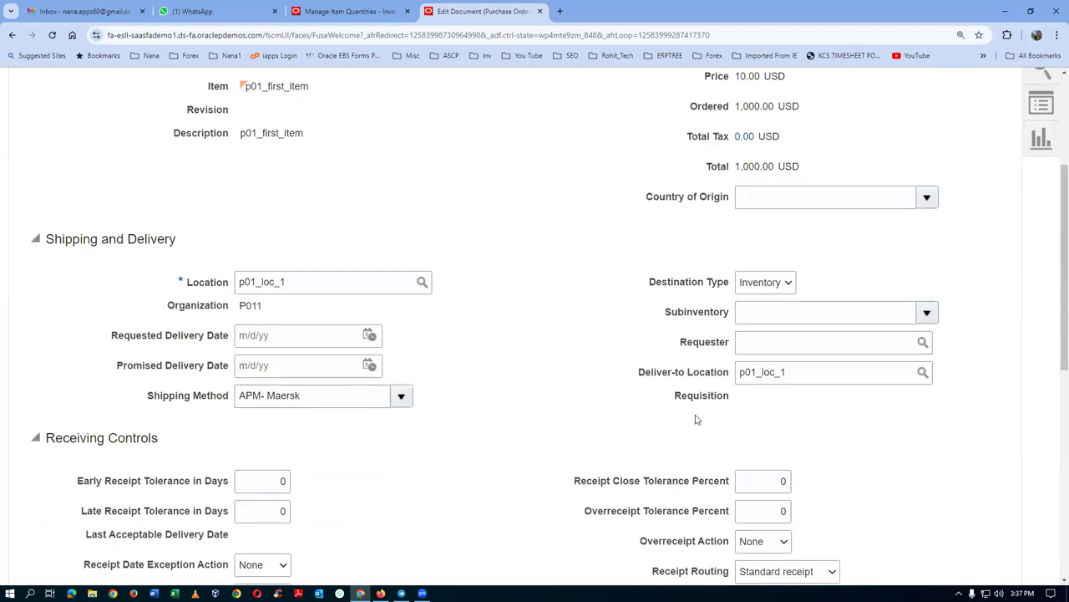
scroll(702, 422, down, 3)
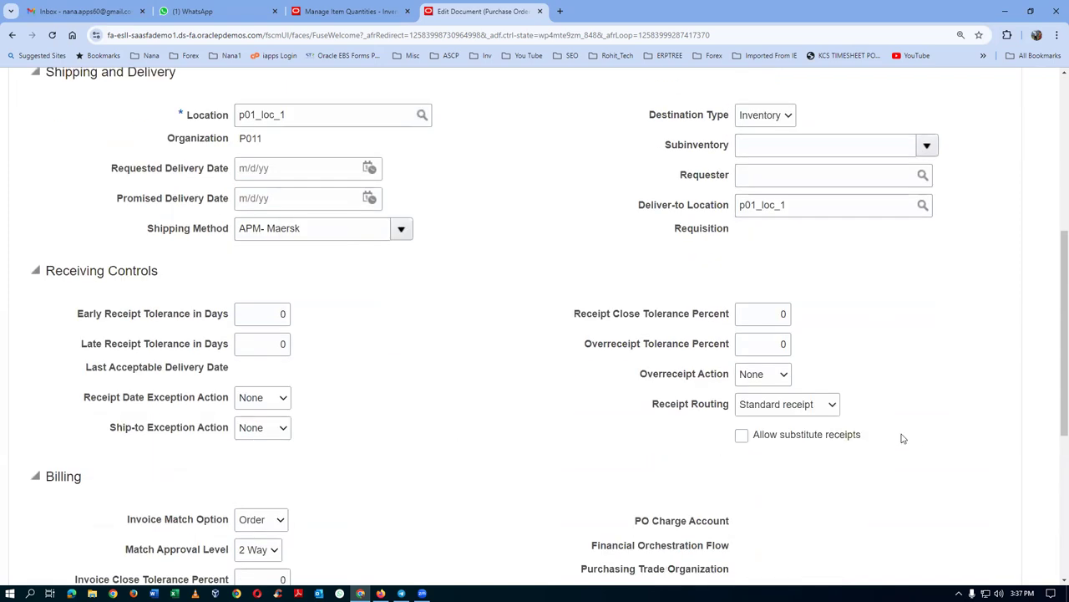
click(786, 407)
click(773, 421)
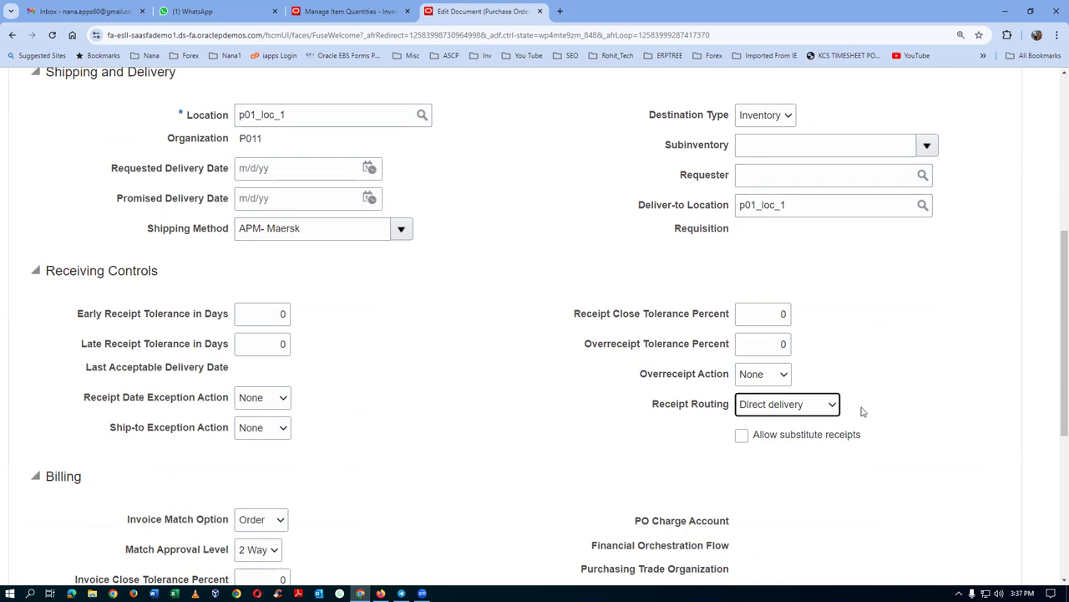
- Review the schedule's shipping, receiving and billing settings, accept the schedule changes, and save the purchase order
scroll(919, 324, up, 5)
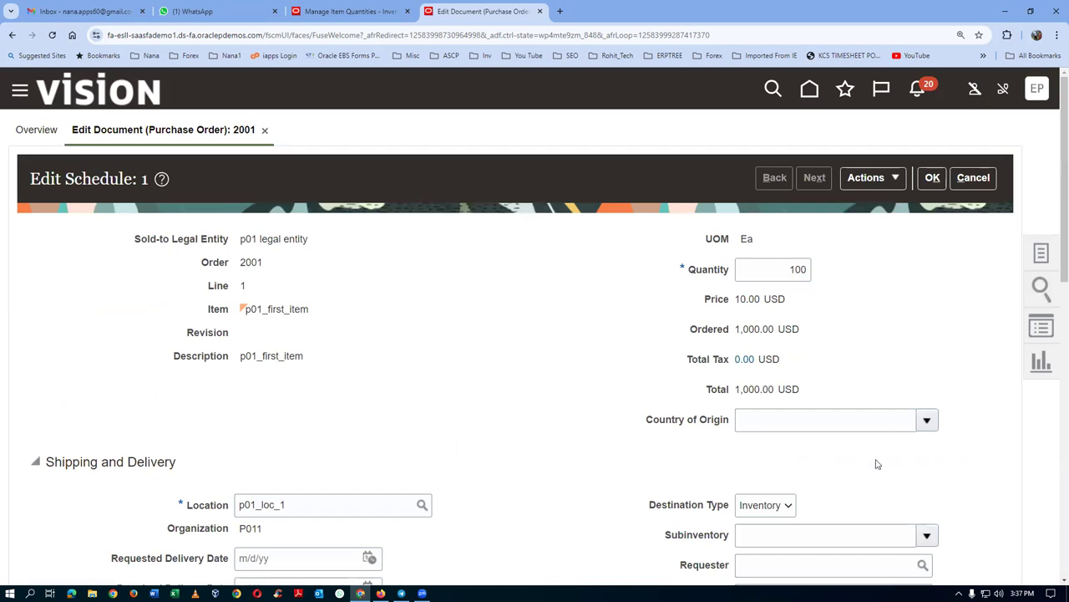
scroll(879, 461, down, 3)
scroll(882, 461, down, 3)
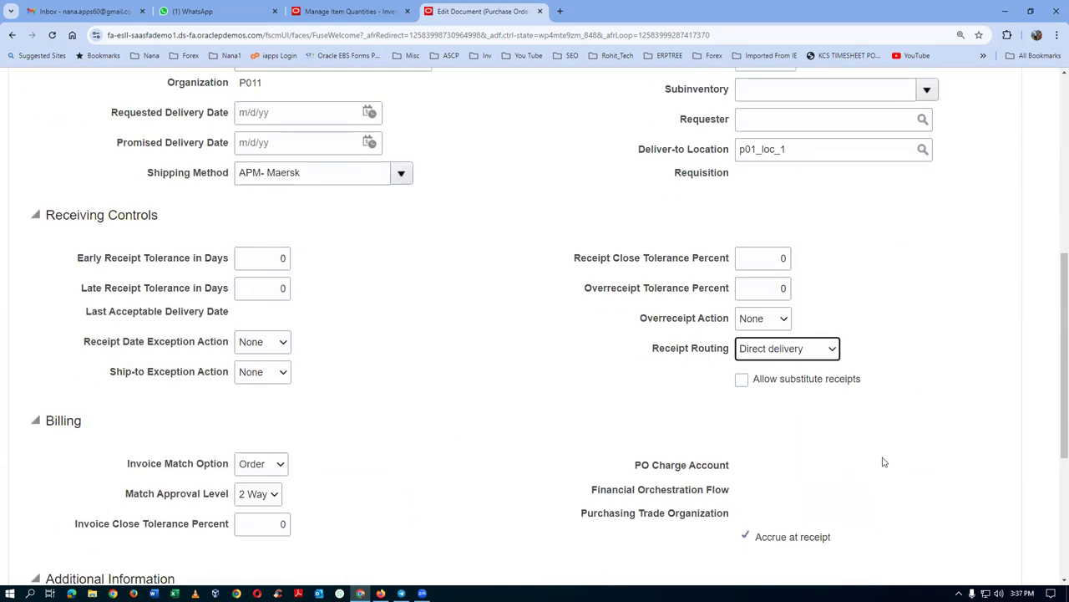
scroll(881, 456, up, 8)
scroll(892, 409, down, 4)
scroll(898, 351, up, 4)
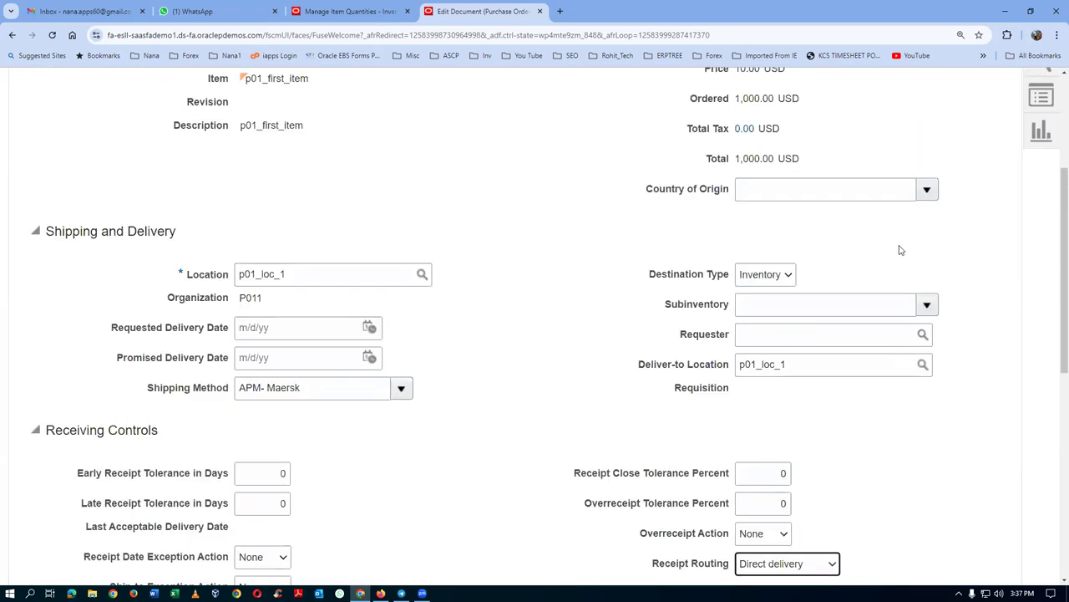
click(933, 117)
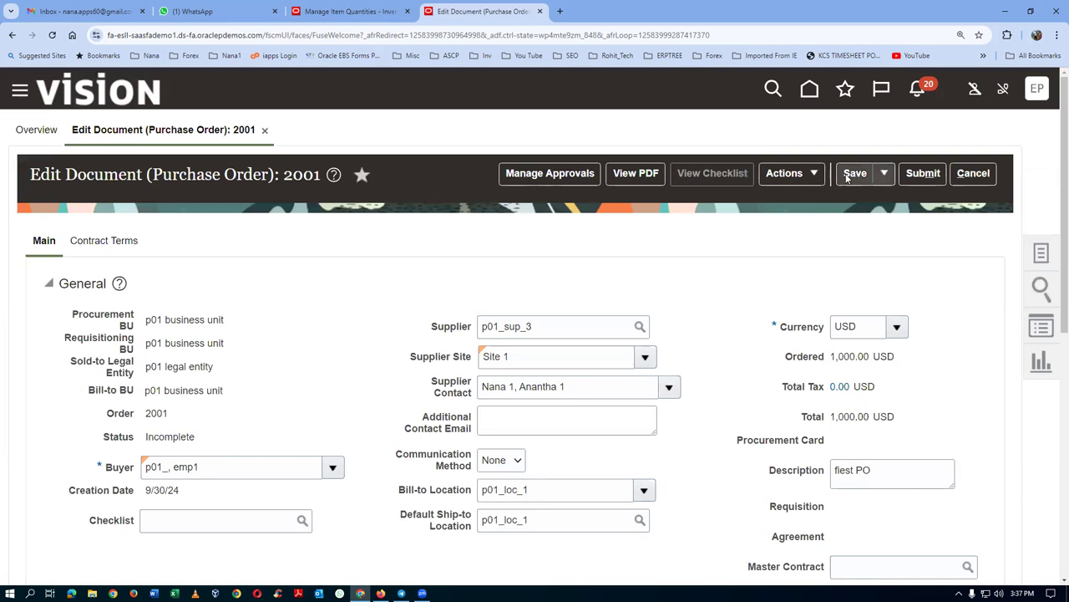
click(856, 175)
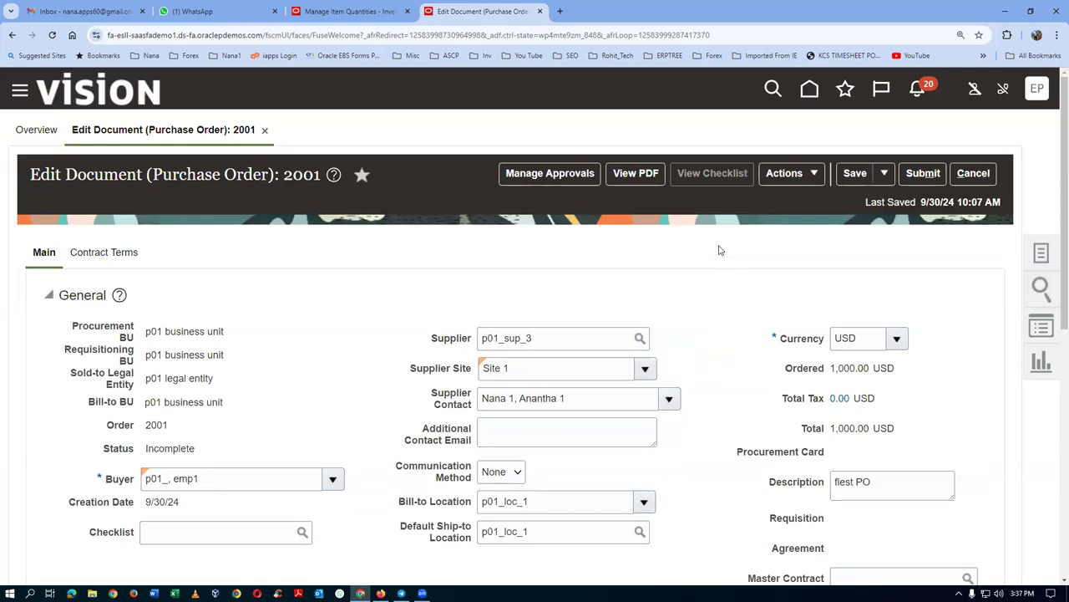
- Validate the purchase order and read and dismiss the reported validation errors
click(790, 173)
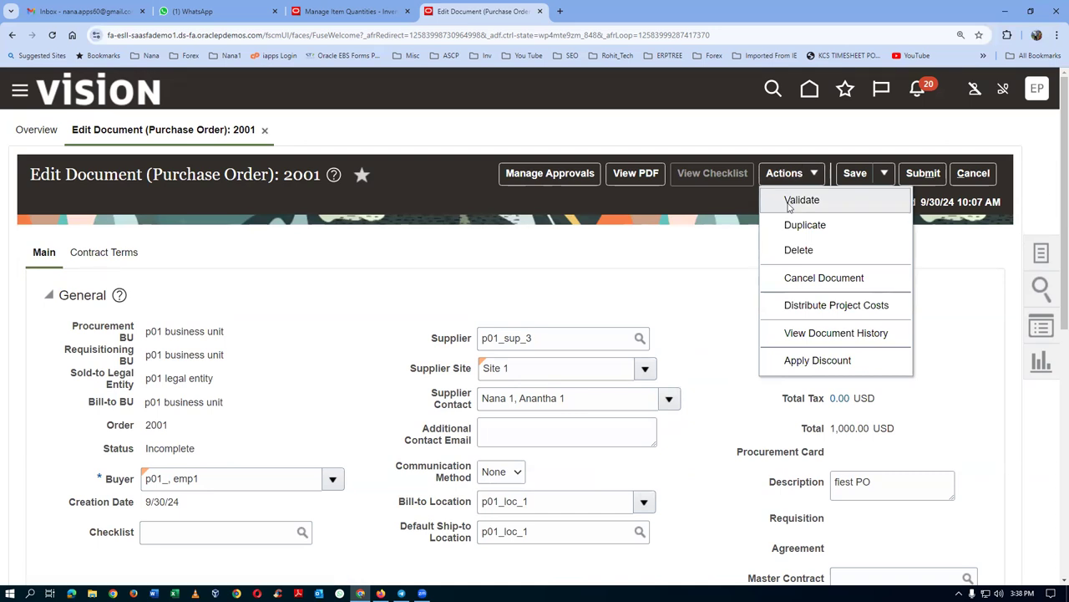
click(801, 200)
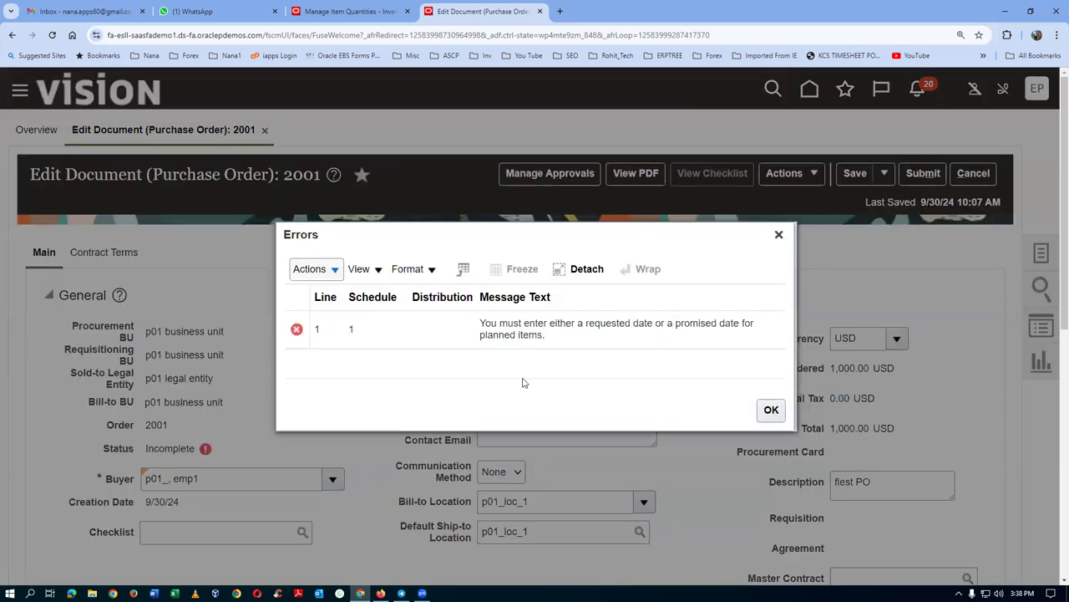
drag(600, 322, 682, 335)
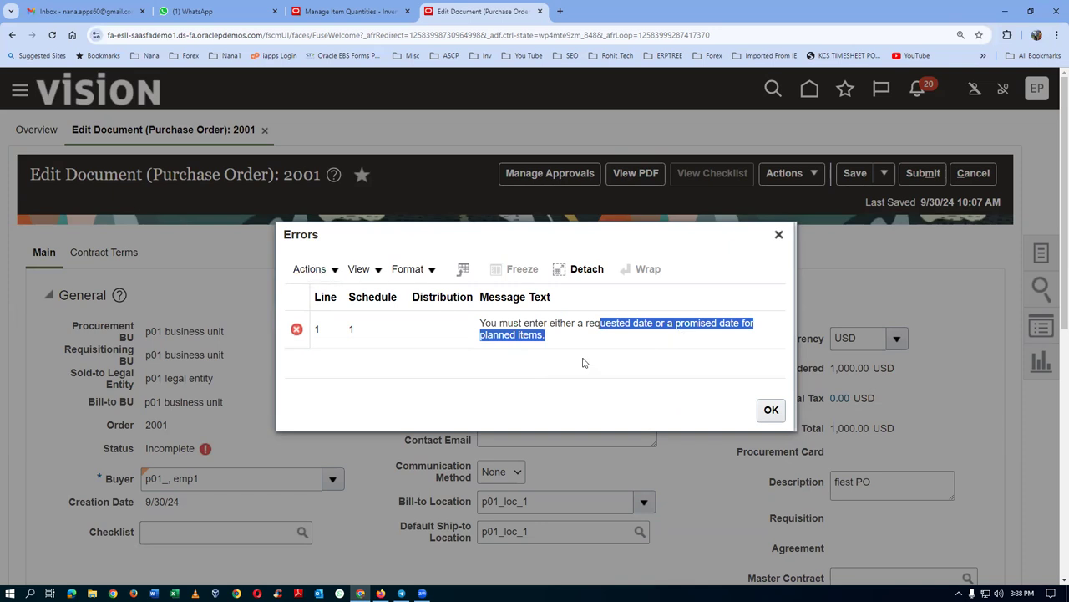
click(772, 410)
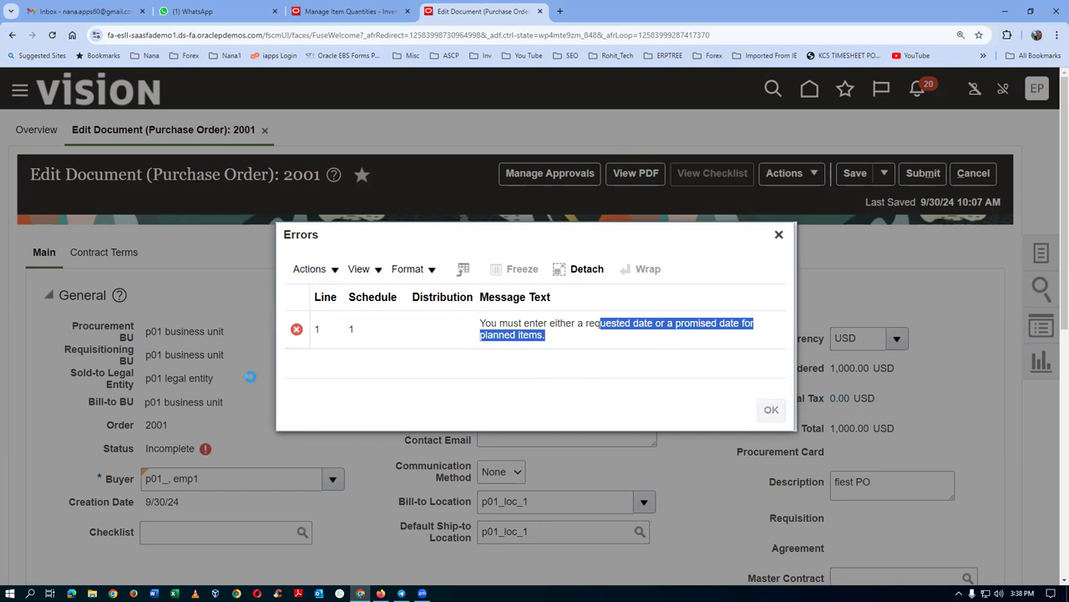
- Set the requested delivery date of the line 1 schedule to 9/30/24 and save the purchase order
scroll(253, 394, down, 6)
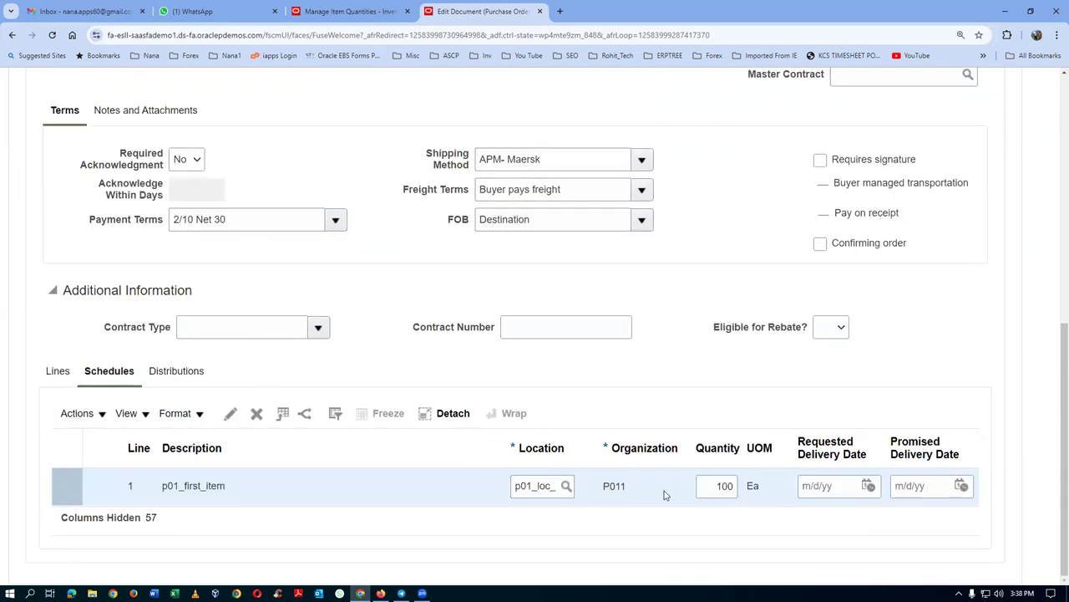
click(870, 486)
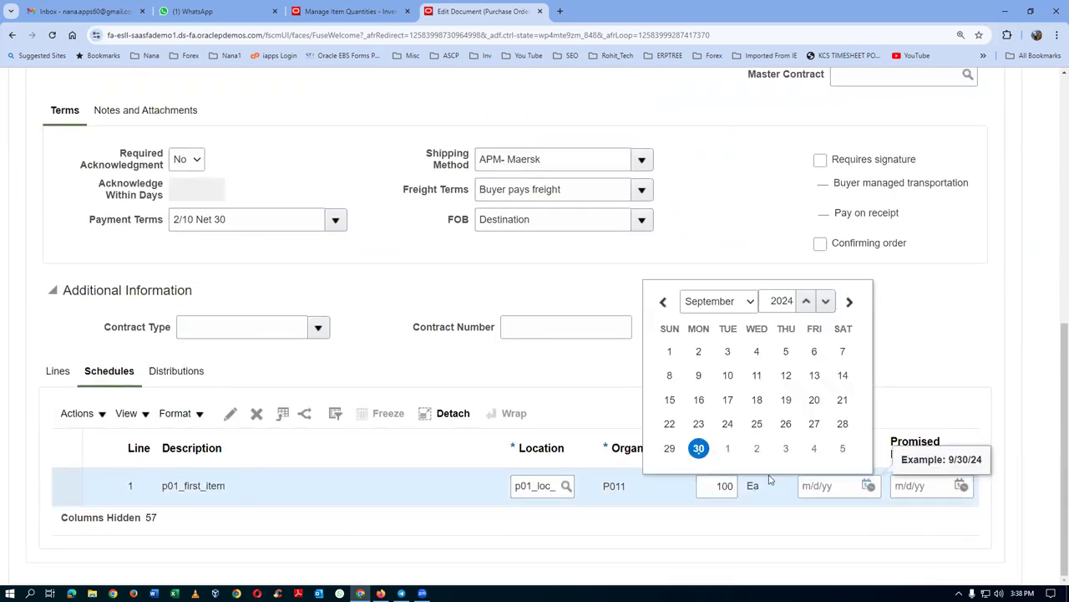
click(698, 448)
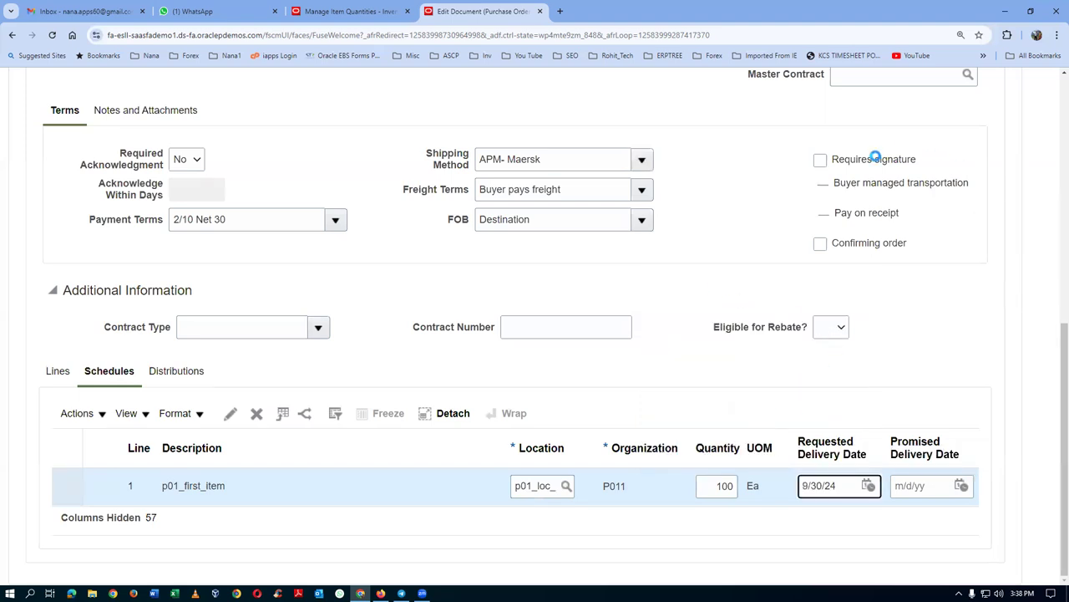
scroll(750, 212, up, 10)
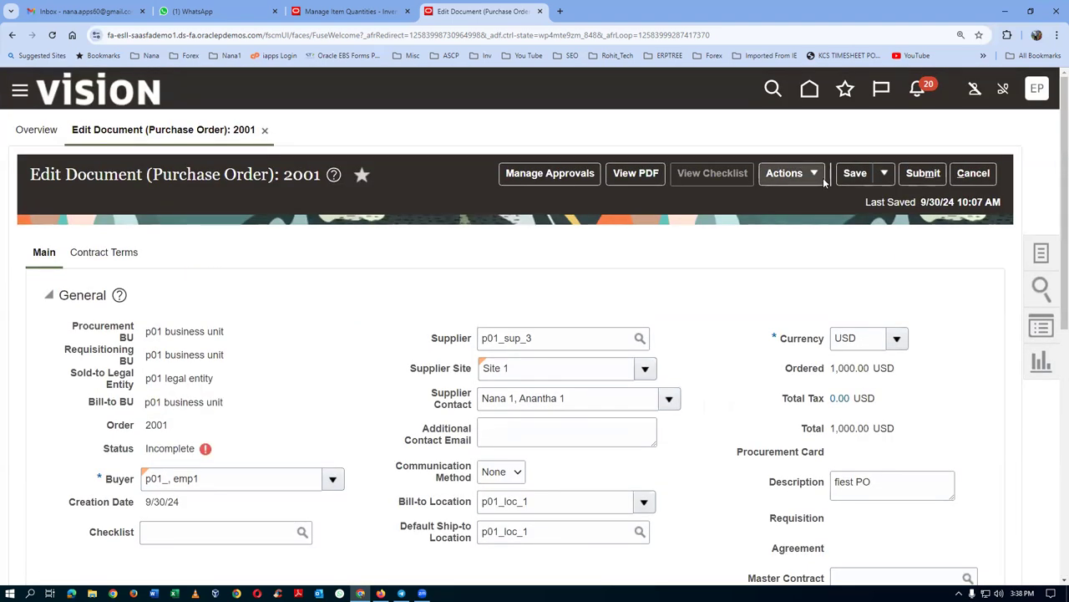
click(855, 173)
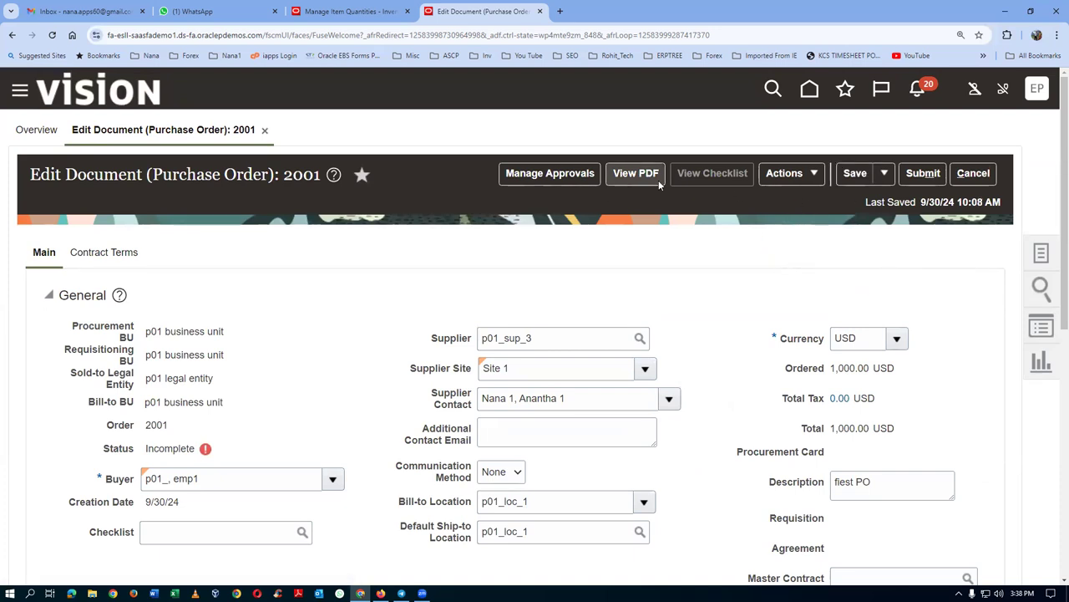
- Review the purchase order's approval route and its Terms Stage participant, and submit the order for approval
click(544, 175)
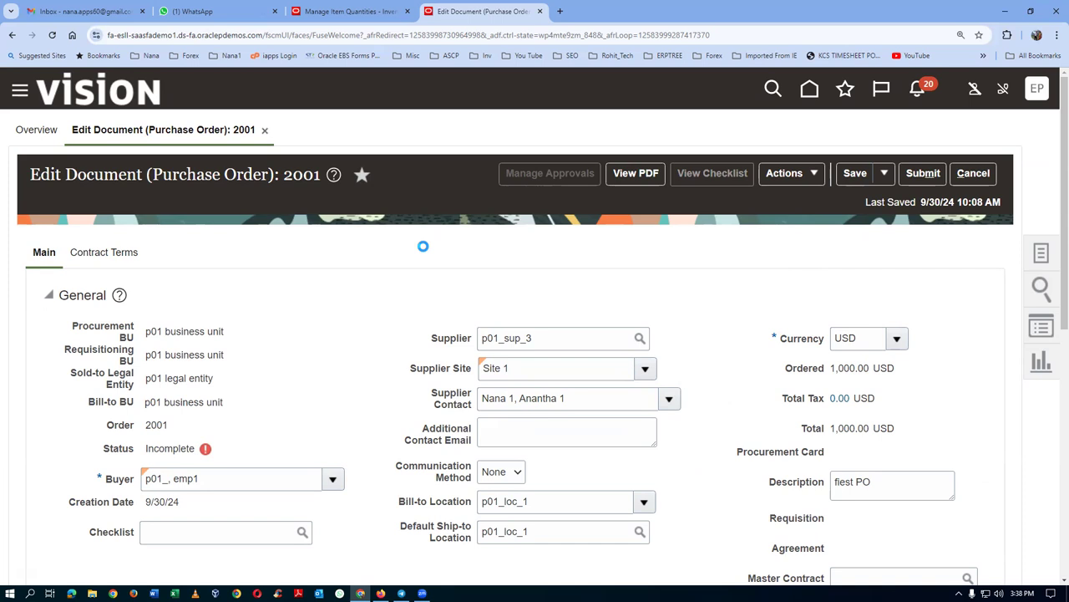
scroll(425, 275, down, 2)
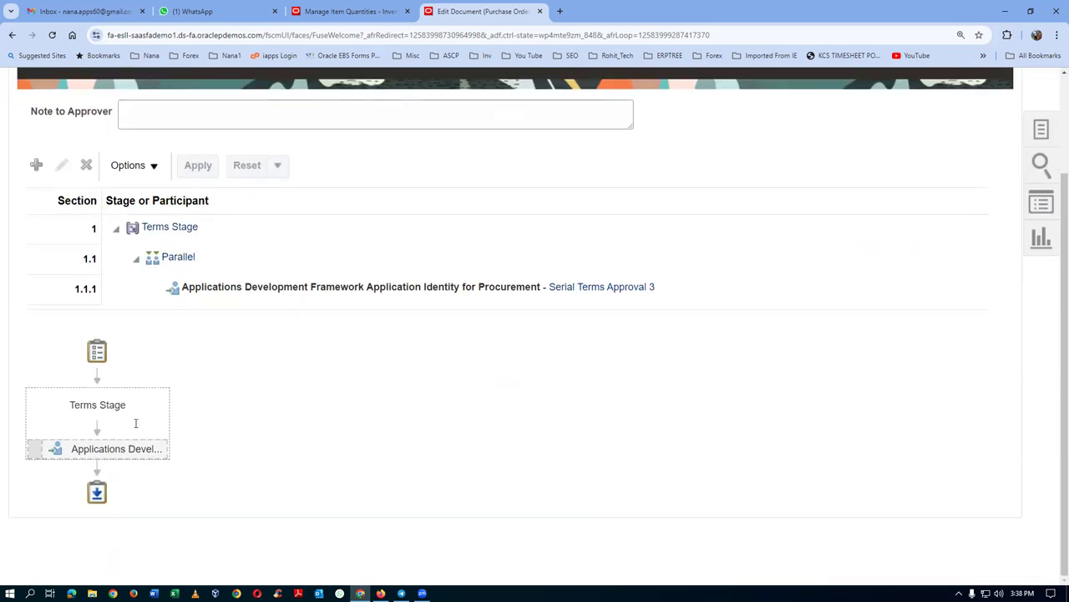
mouse_move(143, 450)
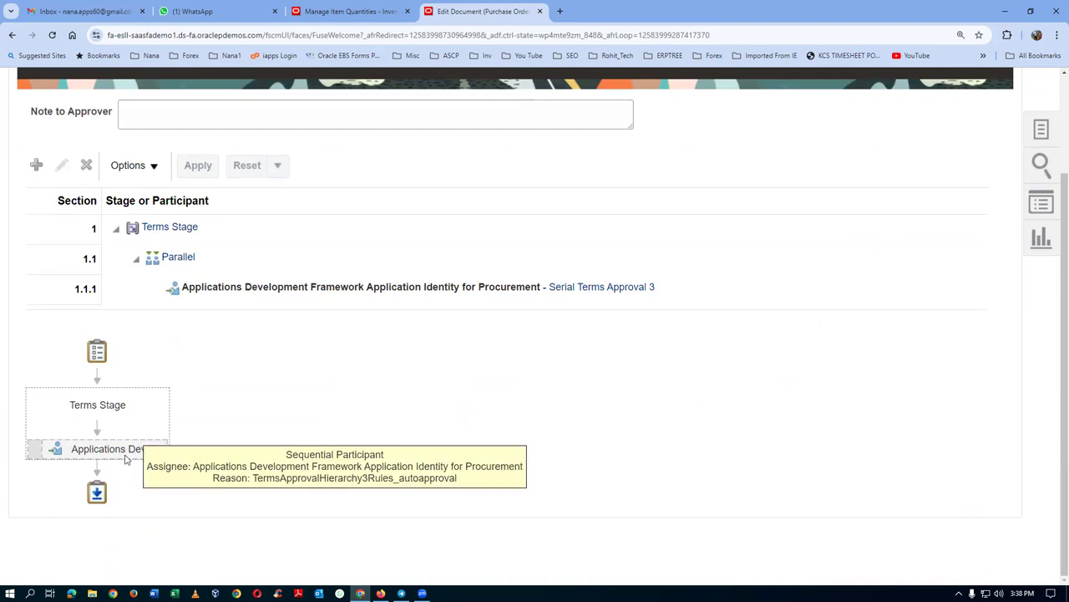
scroll(696, 403, up, 2)
click(913, 184)
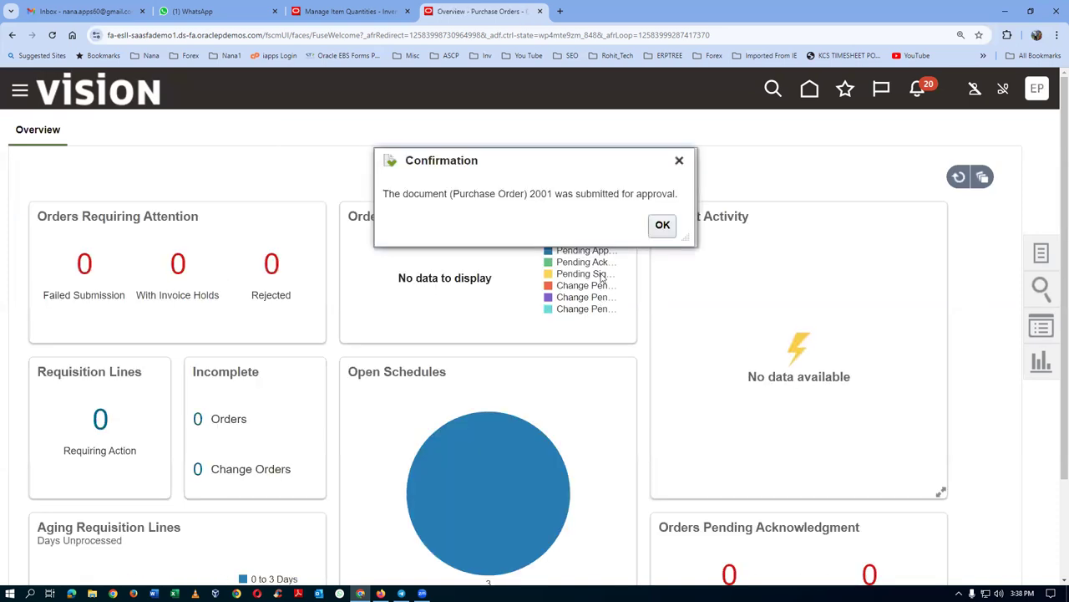
click(662, 225)
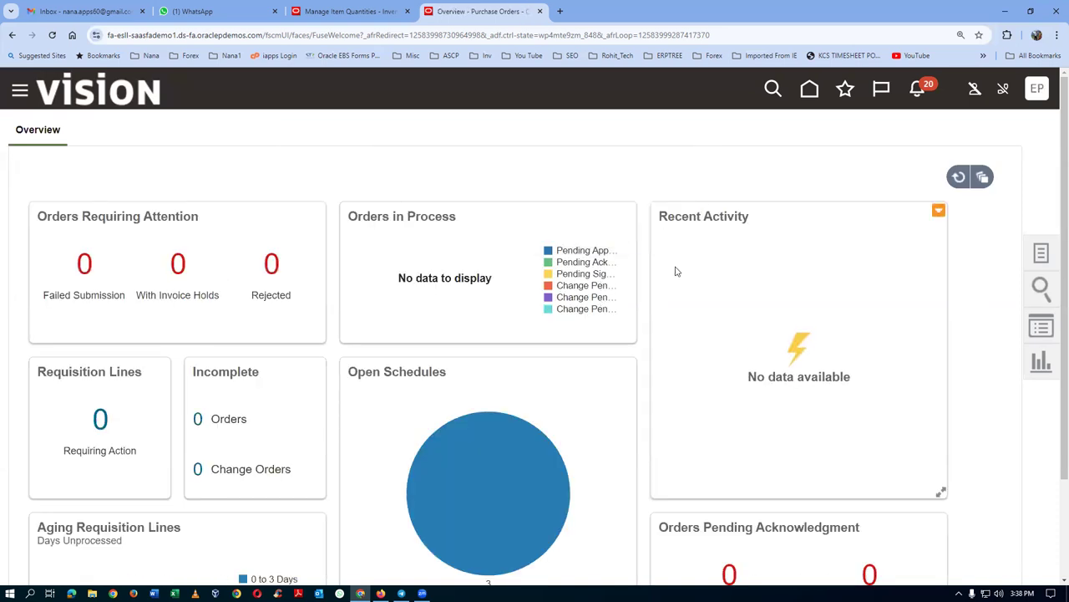
- Search the Manage Orders page for the submitted purchase order by its order number, with the buyer filter cleared
click(1041, 255)
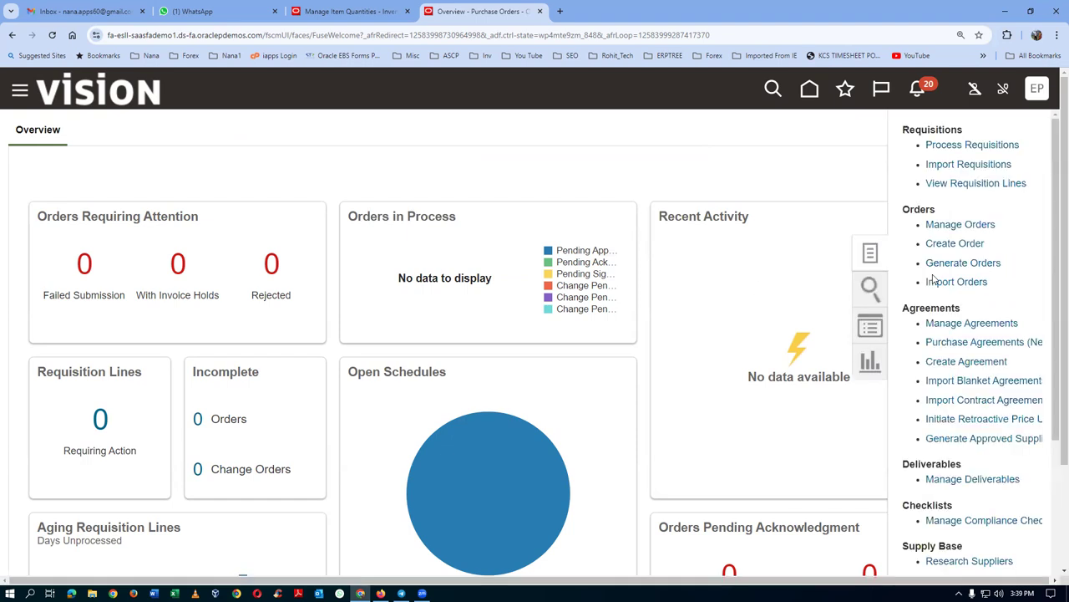
click(958, 224)
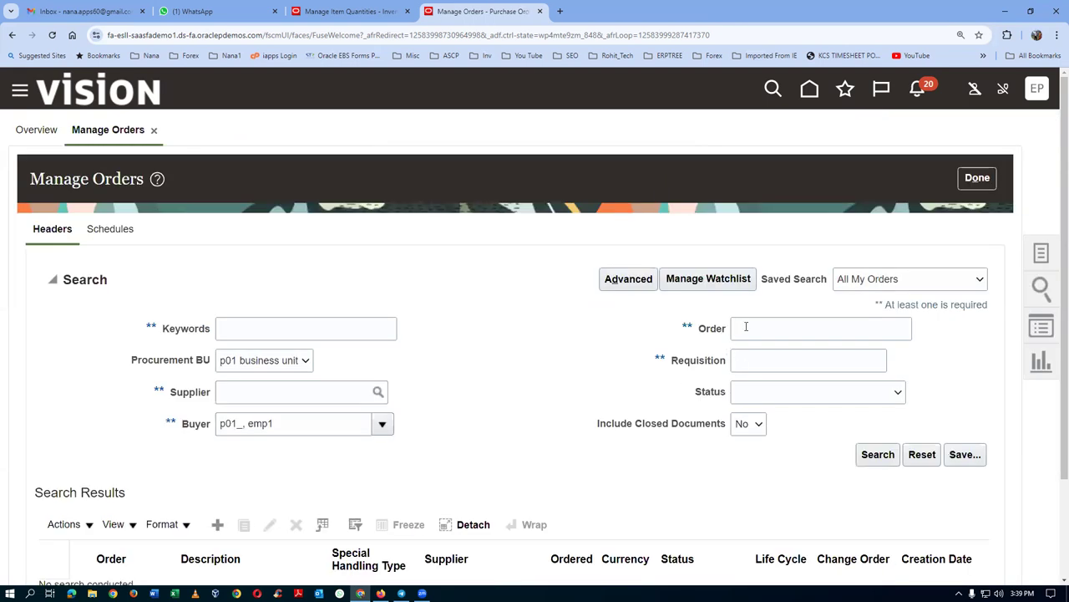
click(746, 327)
text(2001)
key(Tab)
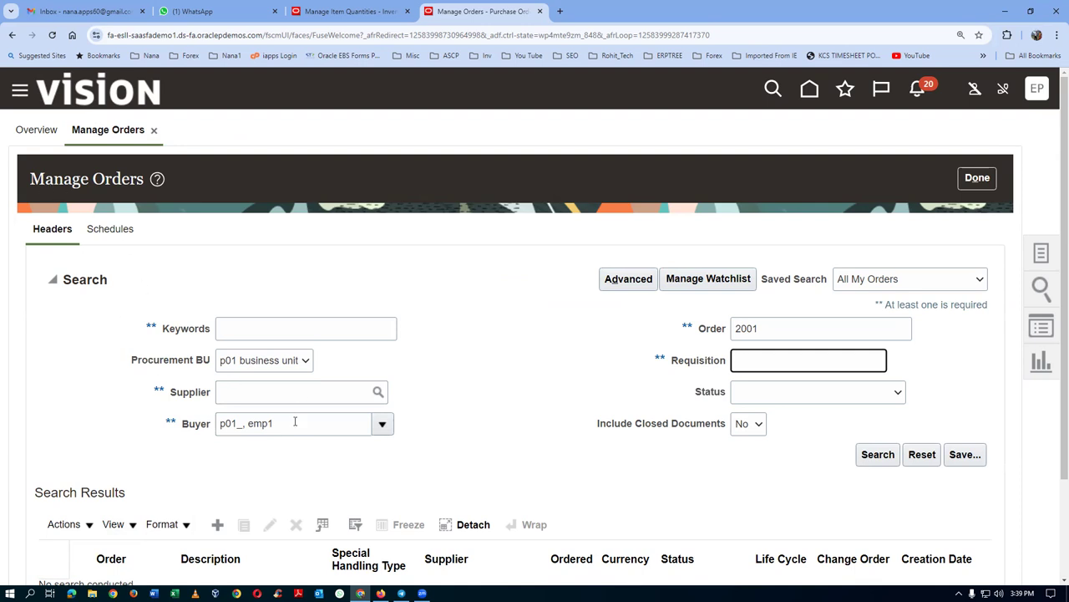
drag(283, 423, 191, 449)
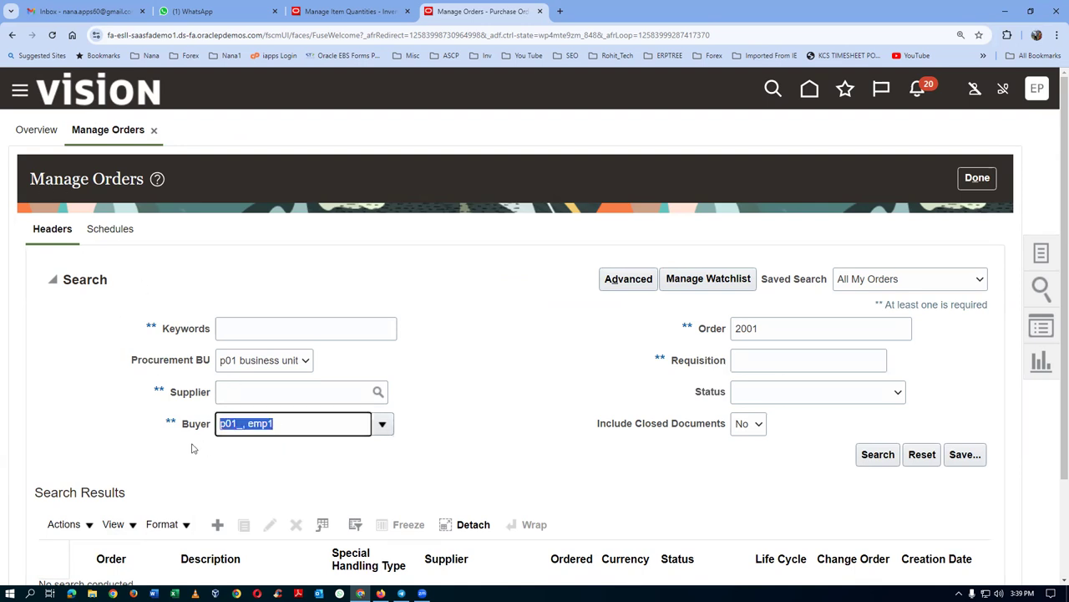
key(Delete)
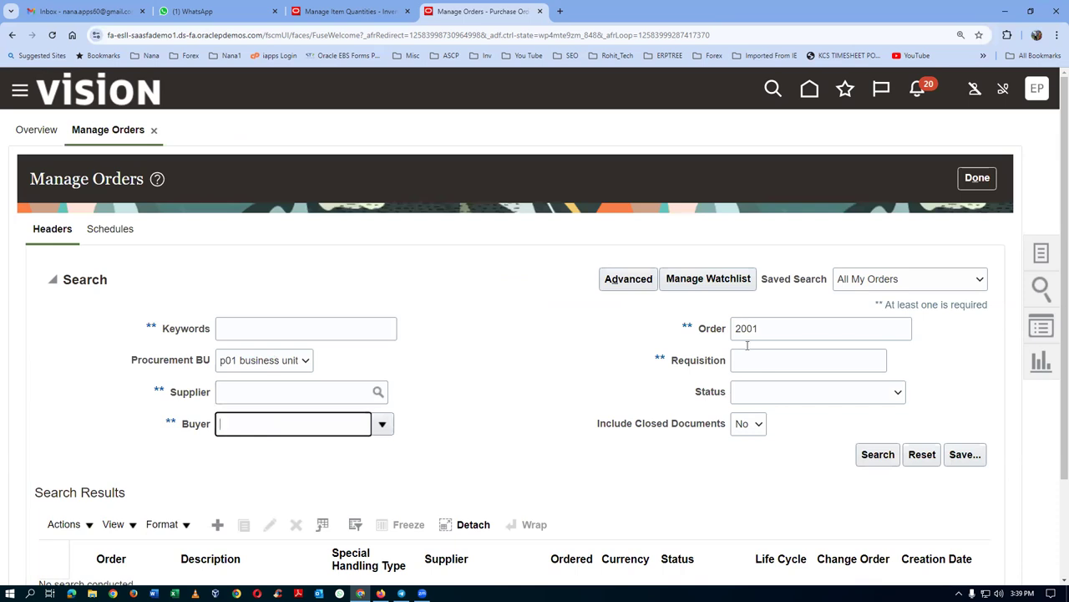
click(877, 454)
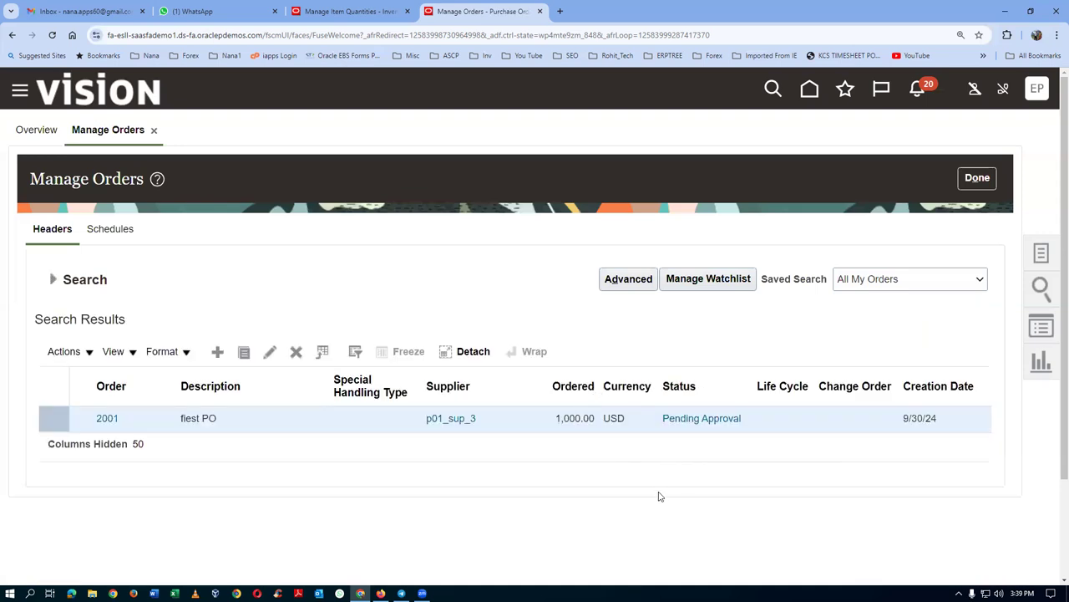
- Try to view the order's action details from its Pending Approval status, refreshing the search results between two attempts
click(716, 420)
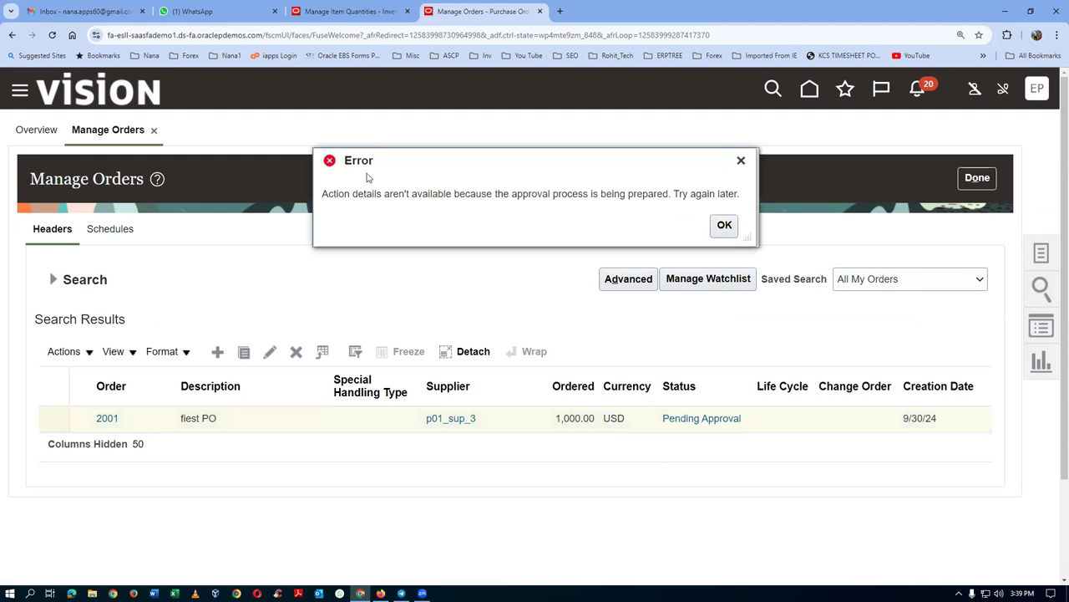
click(723, 226)
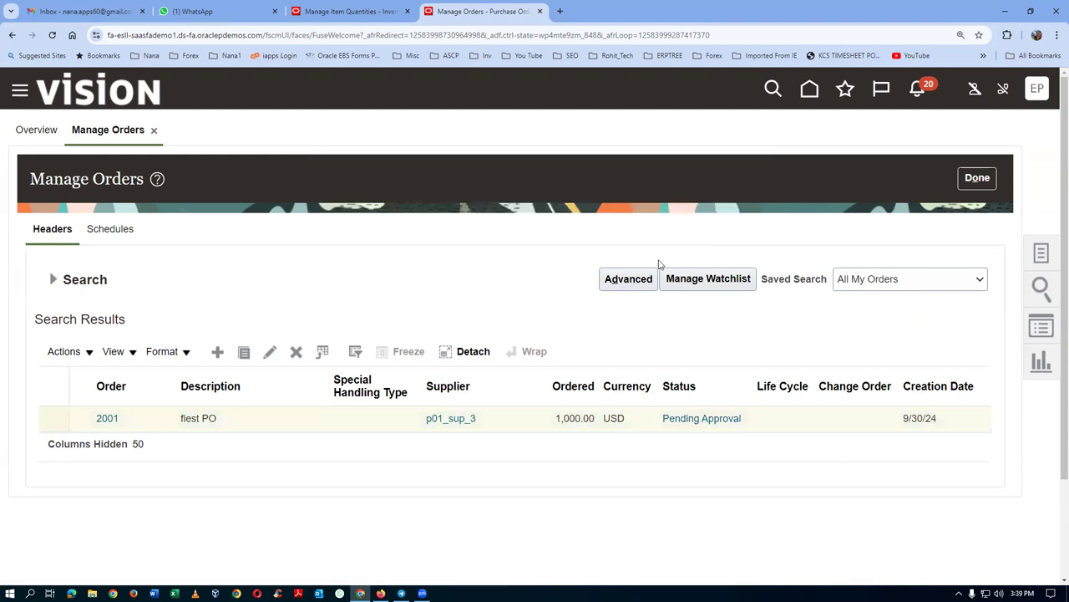
click(52, 280)
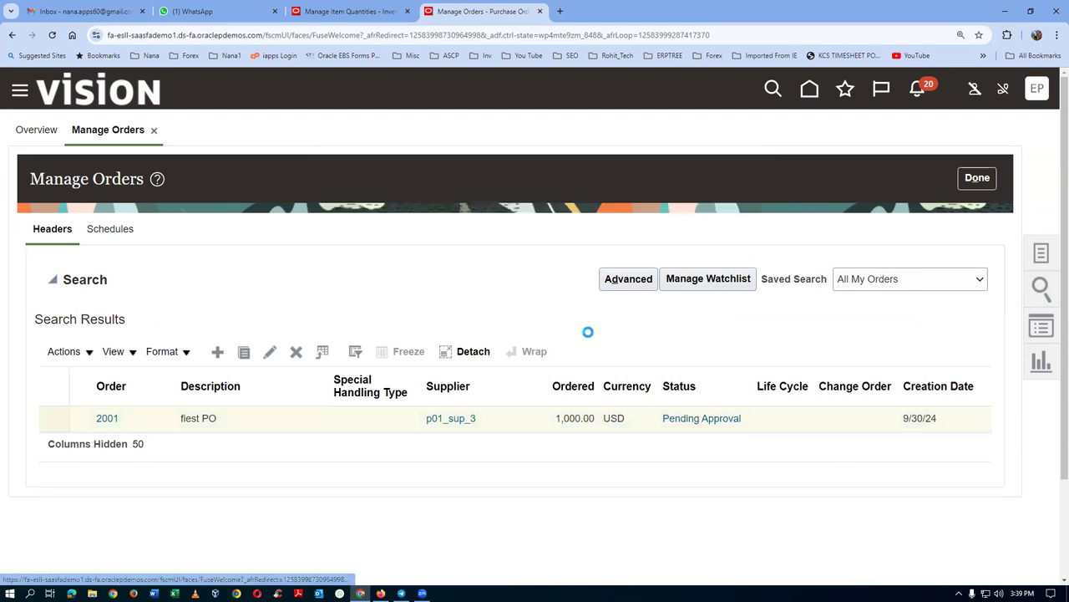
click(875, 456)
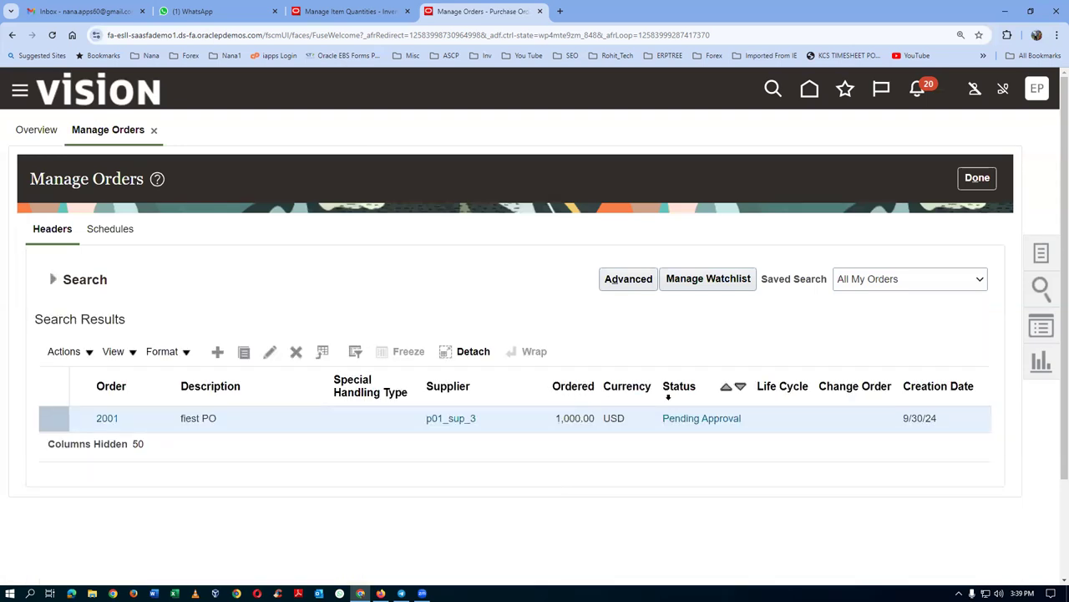
click(673, 419)
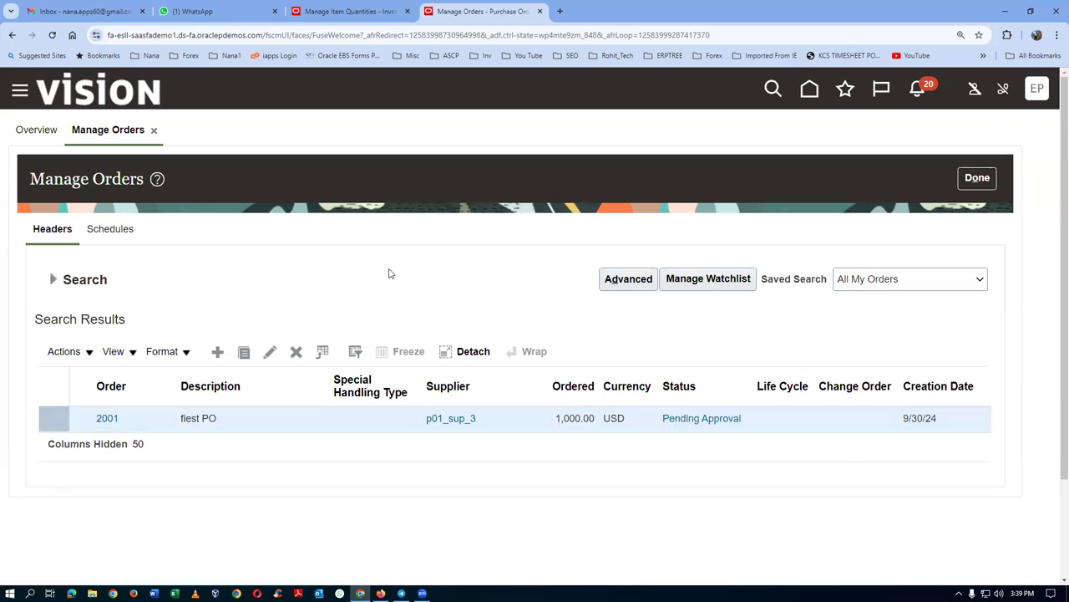
drag(380, 195, 573, 219)
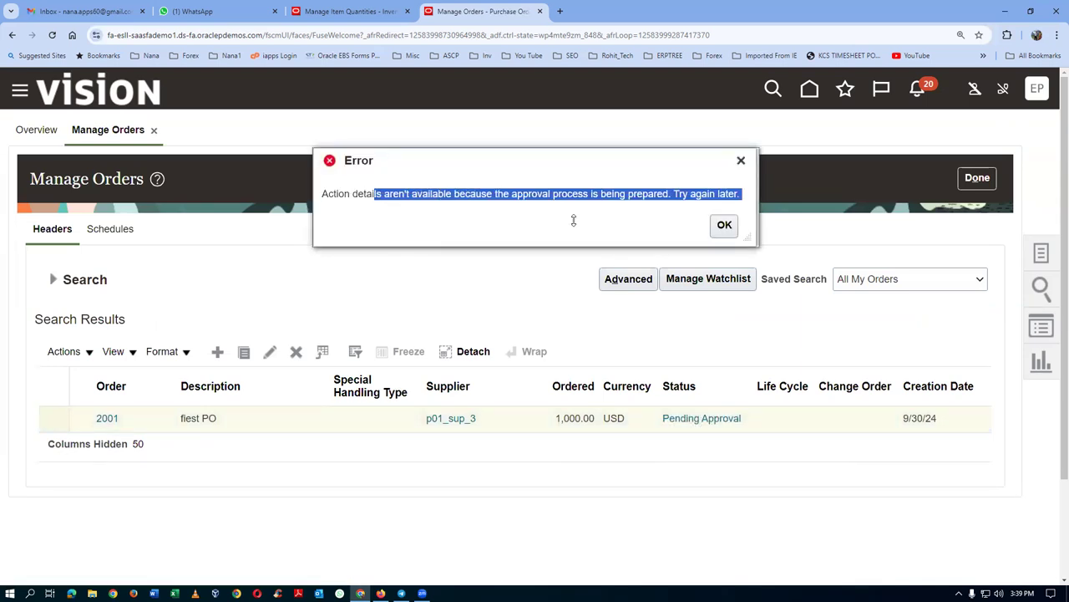
click(724, 224)
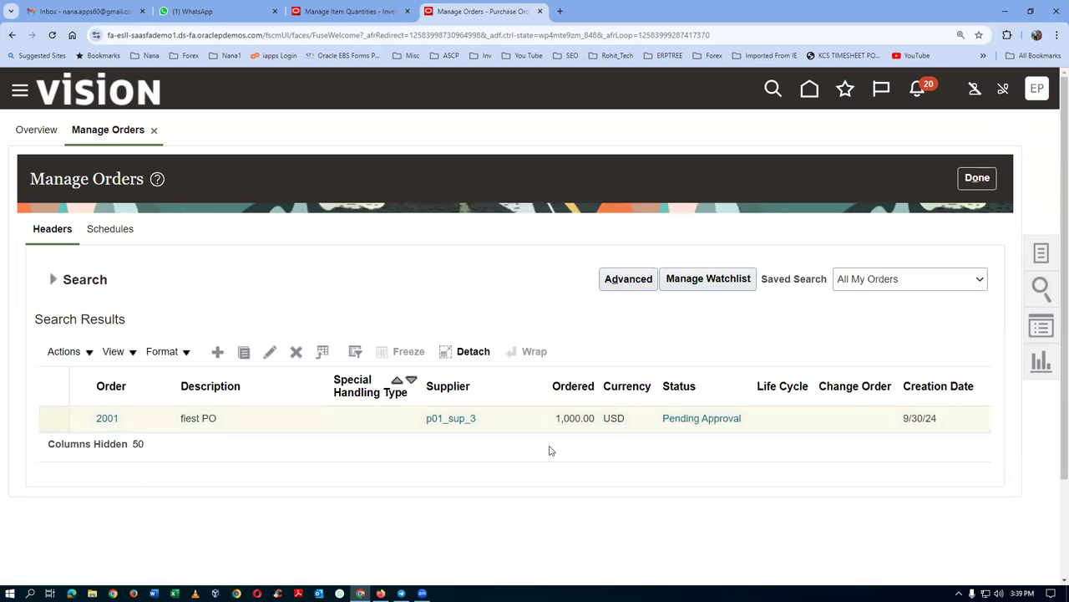
- Open the purchase order page from the order's status, close it, and rerun the order search to refresh the status
click(723, 420)
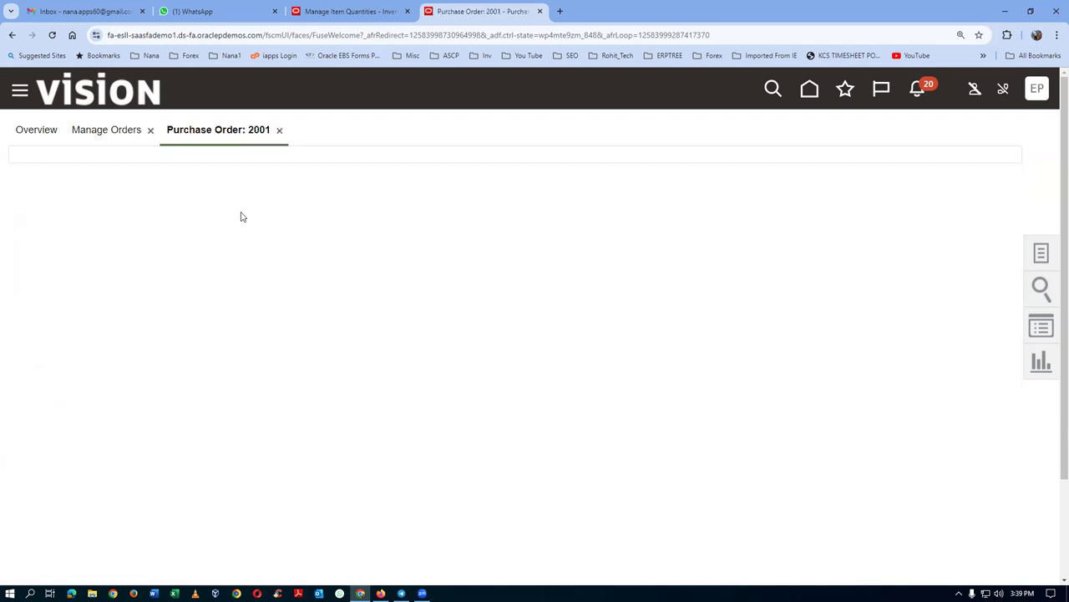
click(279, 131)
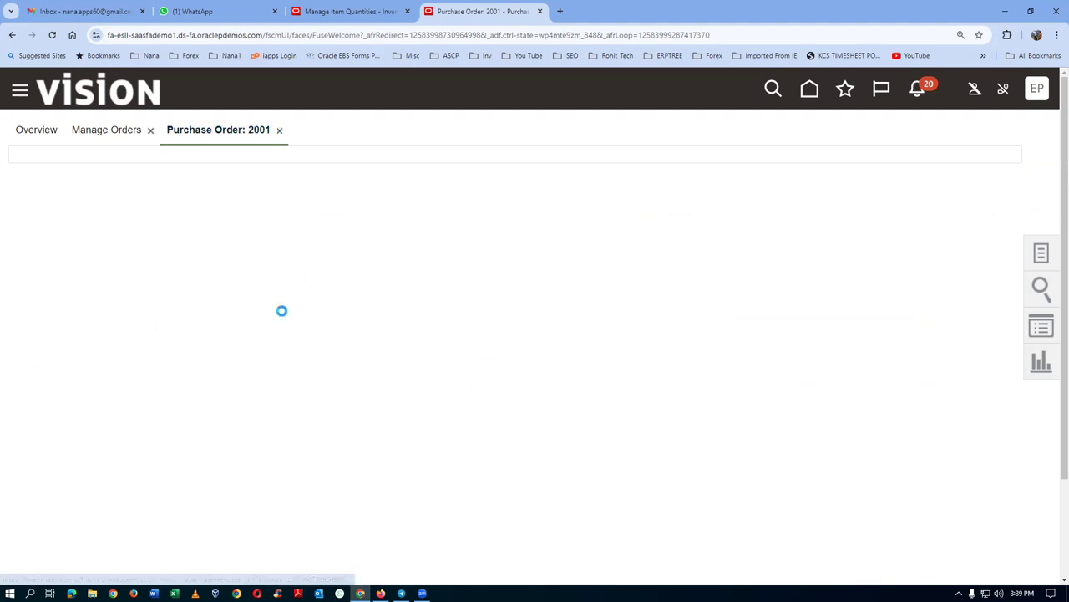
click(878, 456)
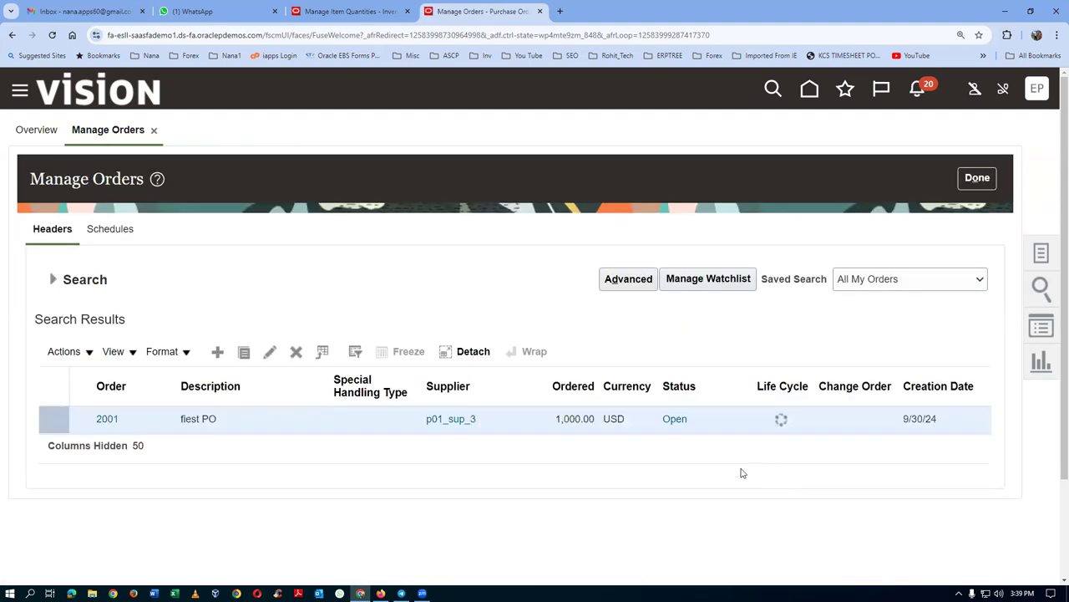
- Open the order's action history from its Open status and examine the Submit action's approval stages and participants
click(679, 421)
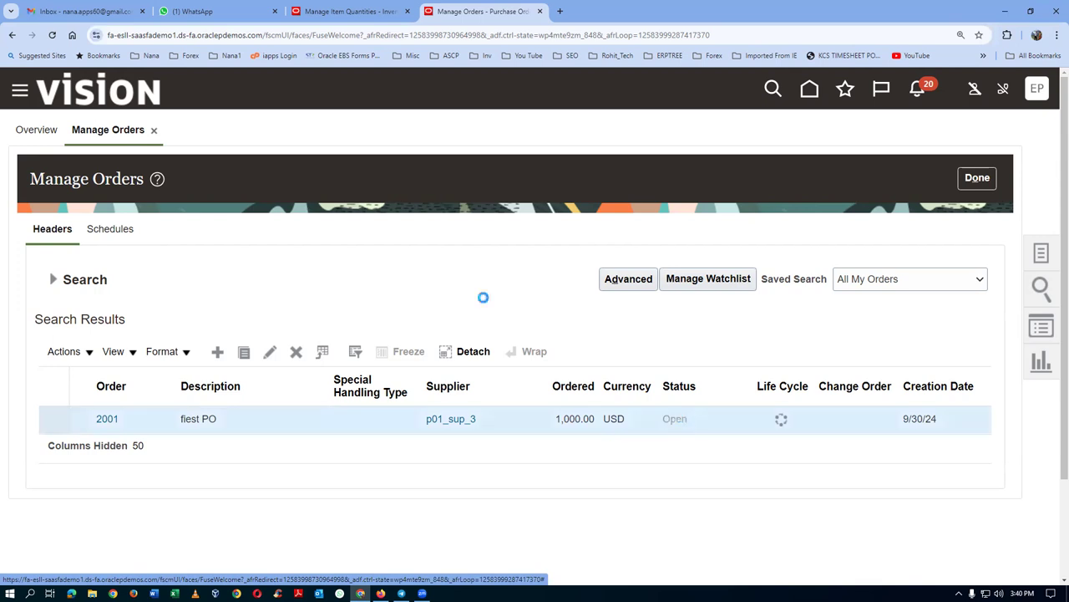
scroll(470, 305, down, 3)
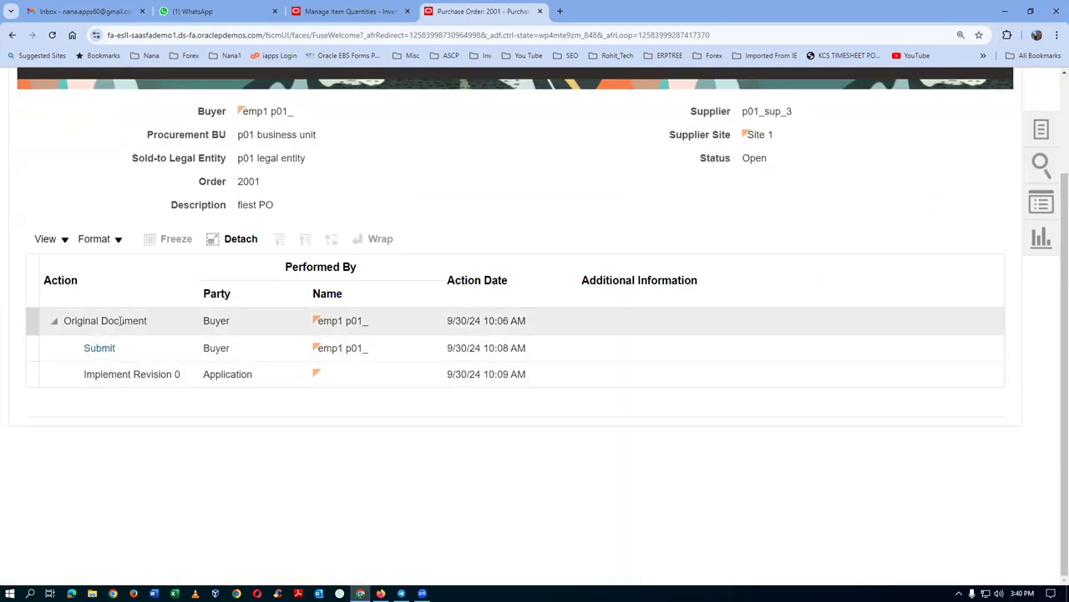
click(104, 349)
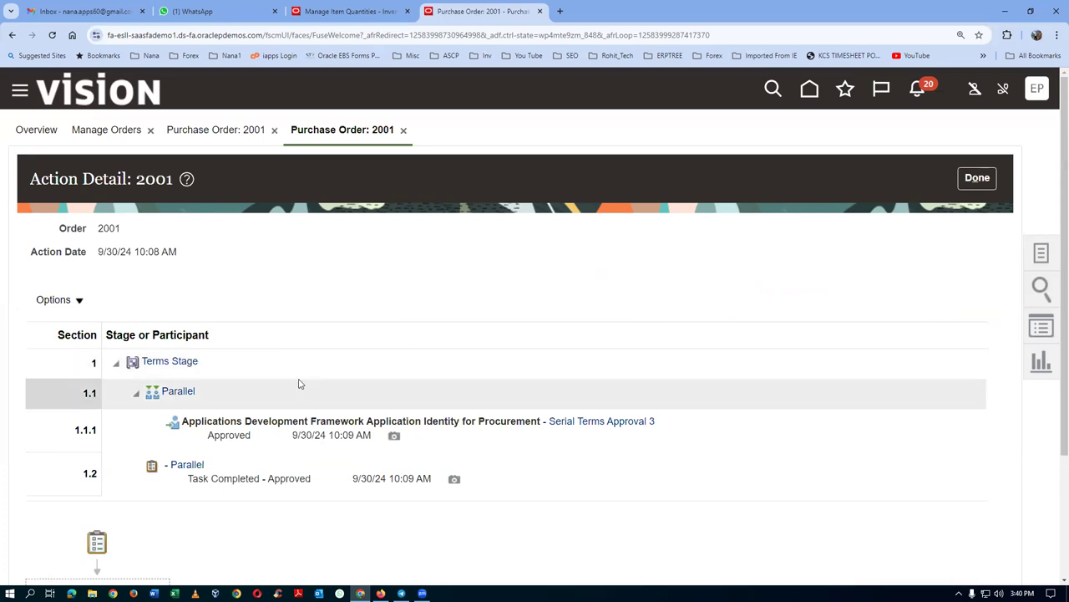
scroll(298, 384, down, 2)
mouse_move(61, 480)
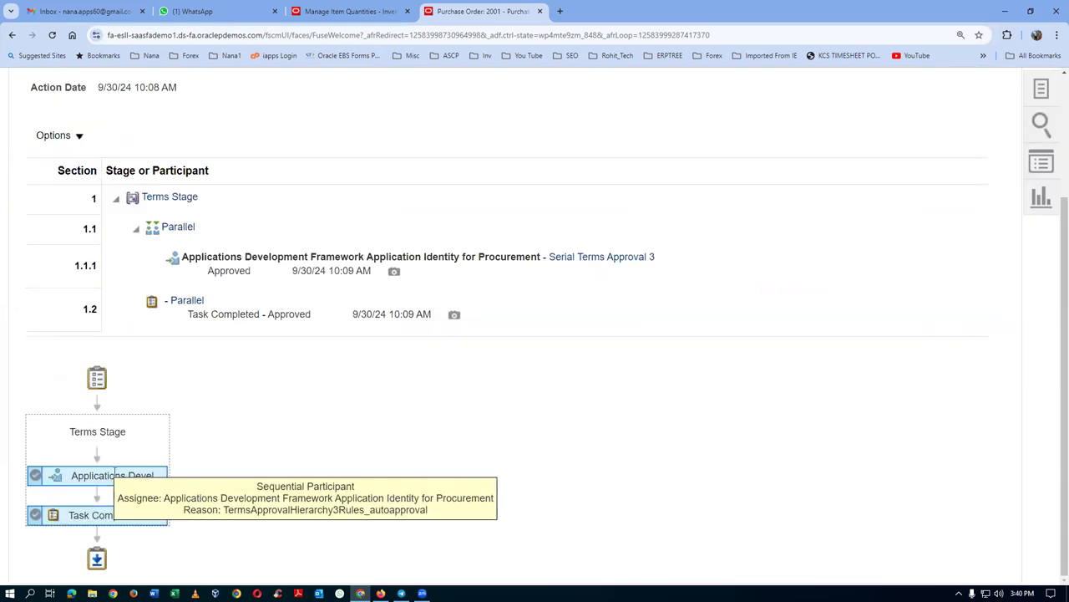
scroll(1005, 416, up, 2)
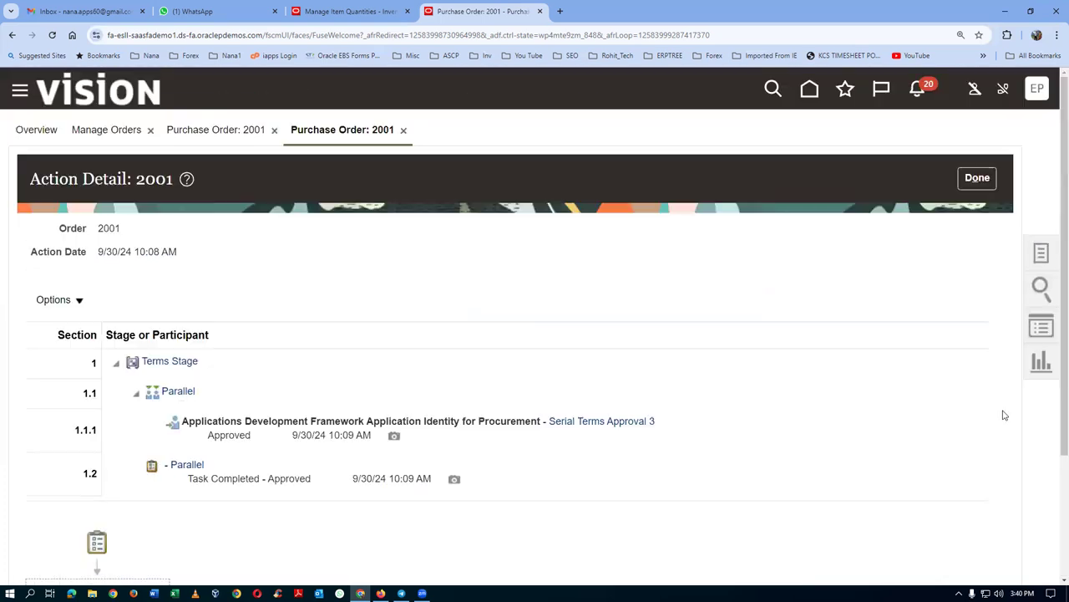
- Close the purchase order's action details, and leave the Manage Item Quantities page in the other browser tab
click(980, 180)
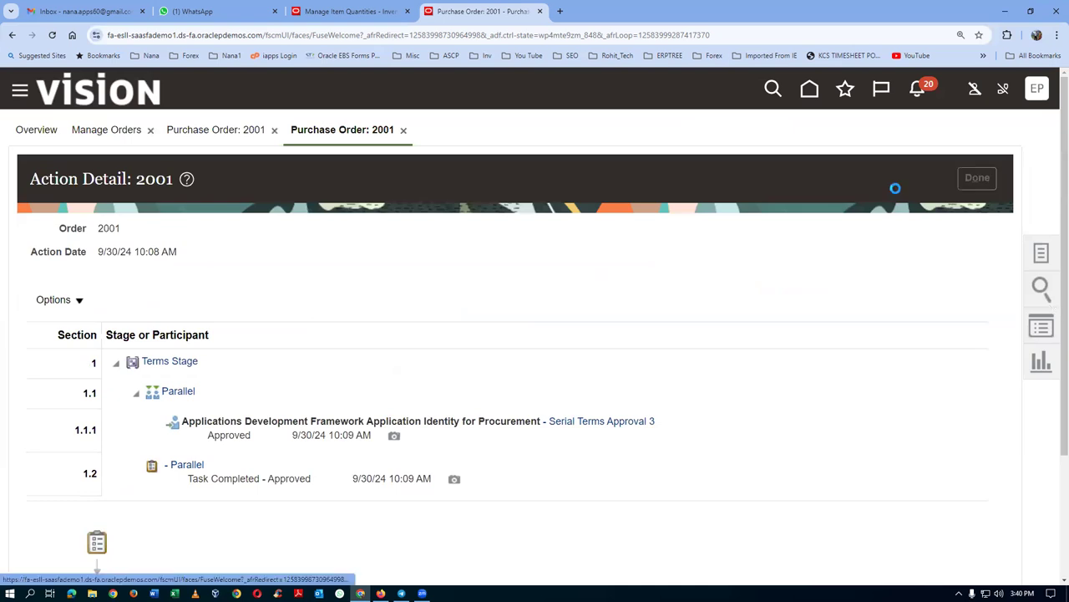
click(356, 11)
scroll(698, 204, up, 2)
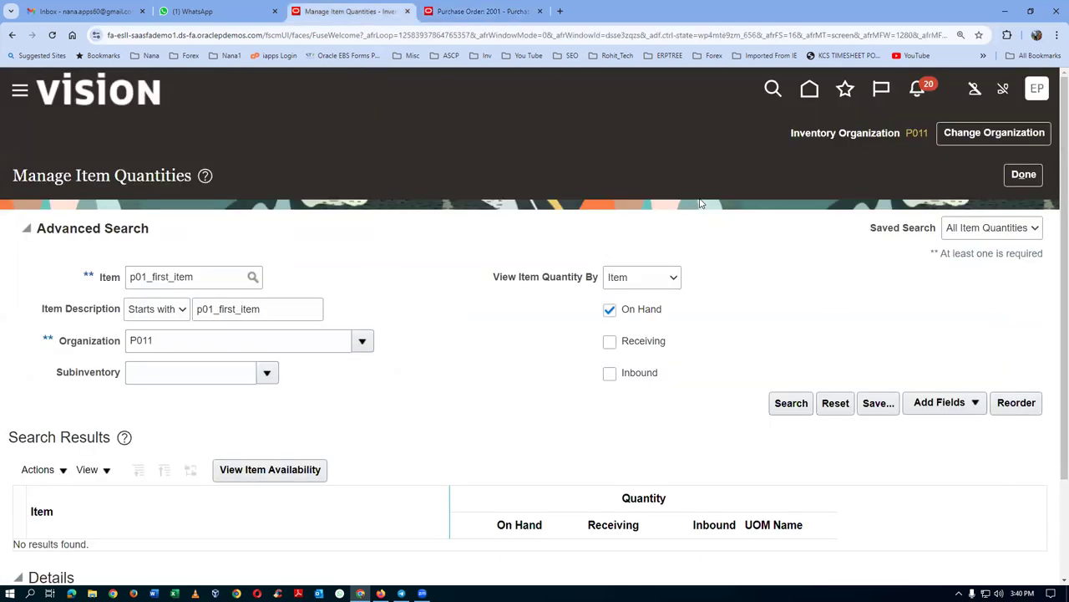
click(1023, 179)
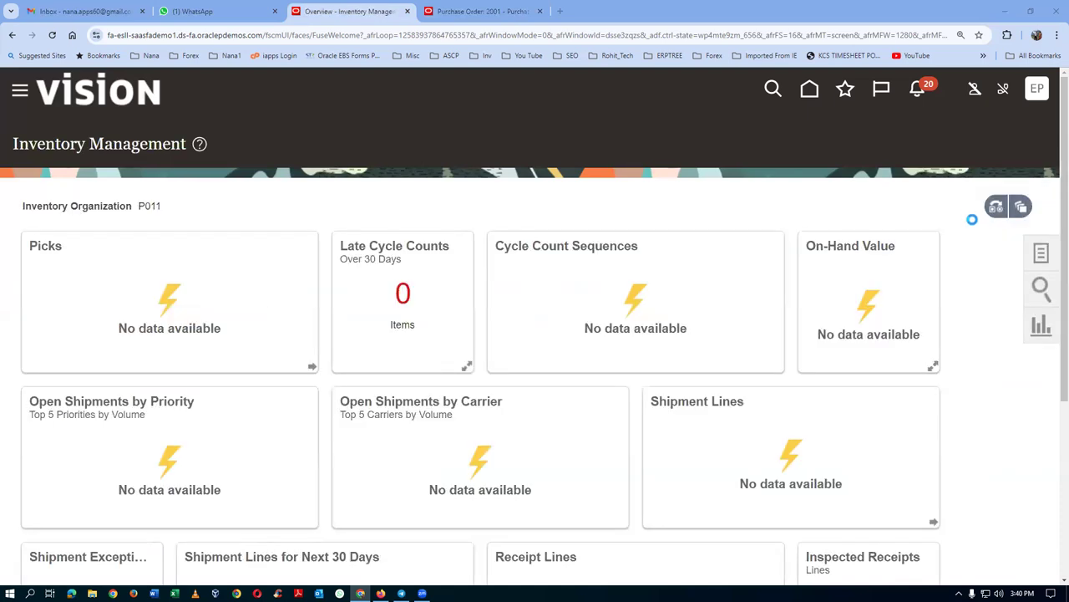
- Open Receive Expected Shipments from the Receipts tasks in Inventory Management, check its inventory organization, and leave the page
click(1048, 258)
click(1003, 130)
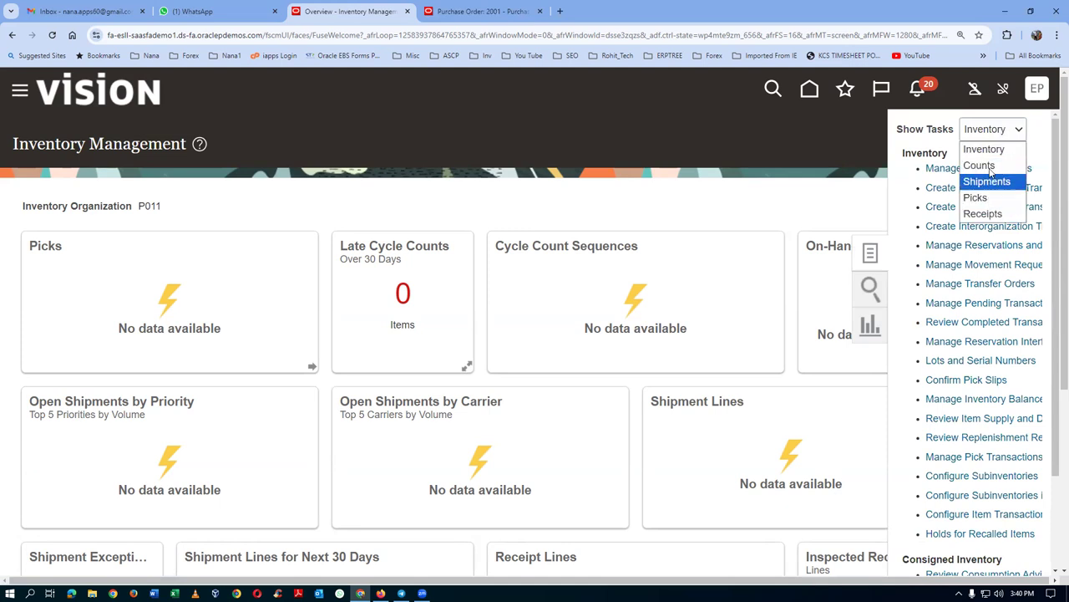
click(999, 213)
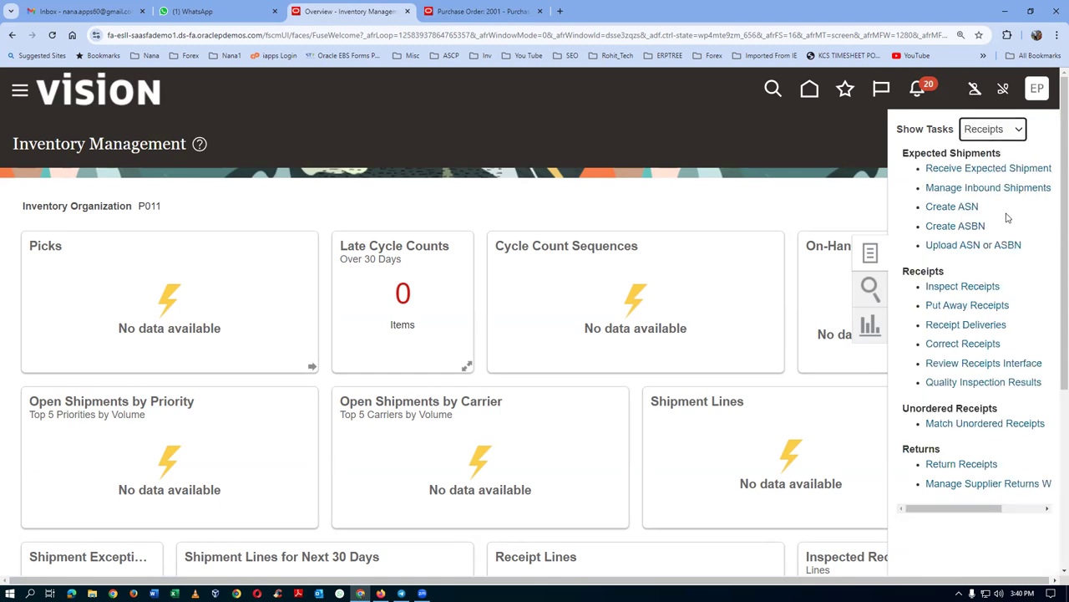
click(999, 168)
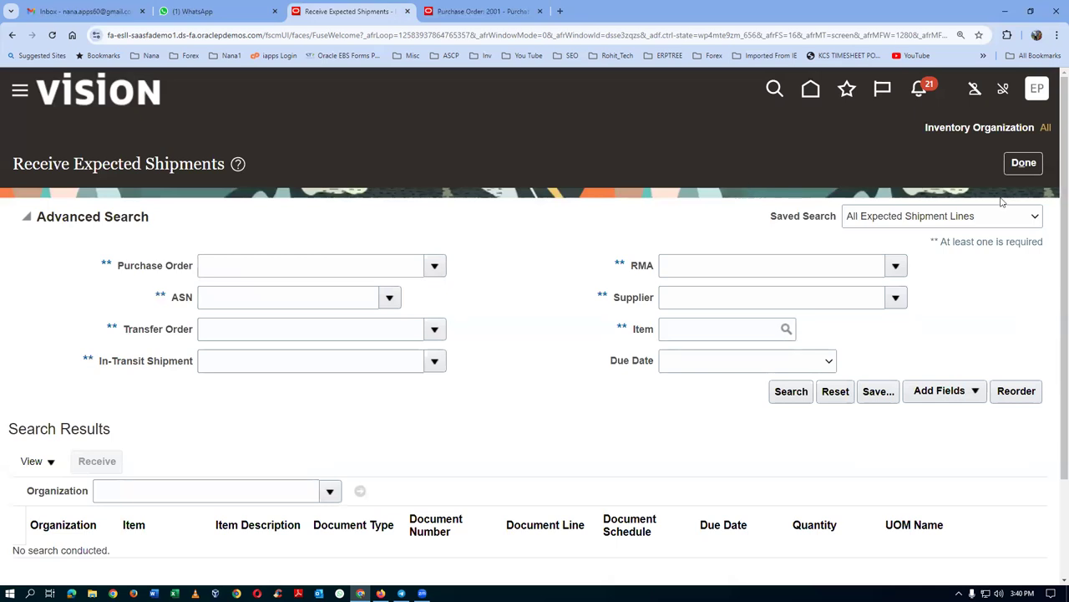
click(1026, 162)
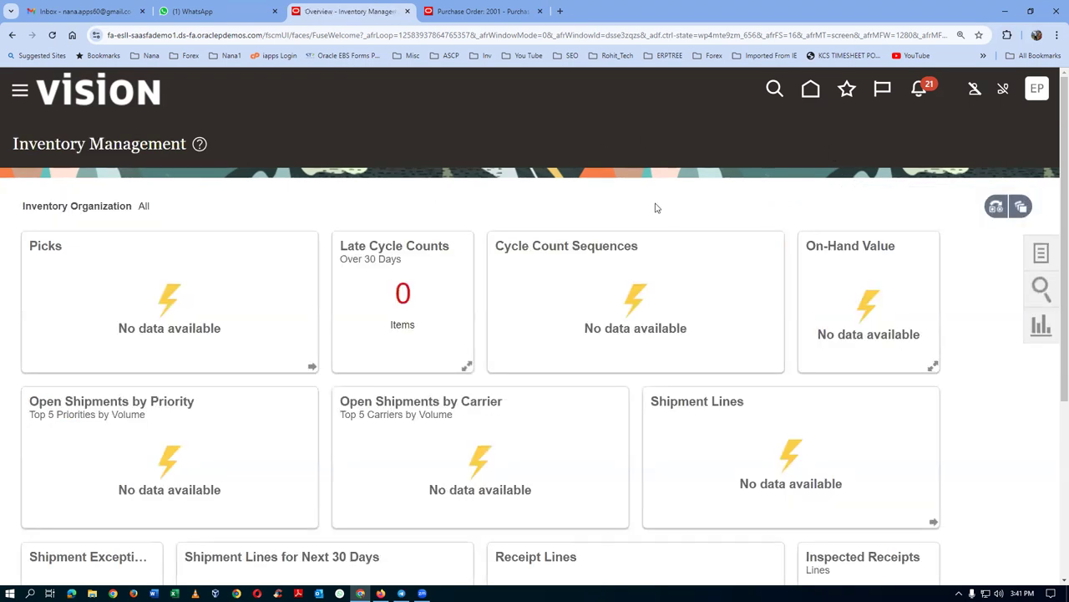
- Search Setup and Maintenance for "man%data%access%" and open the Manage Data Access for Users task
click(1041, 96)
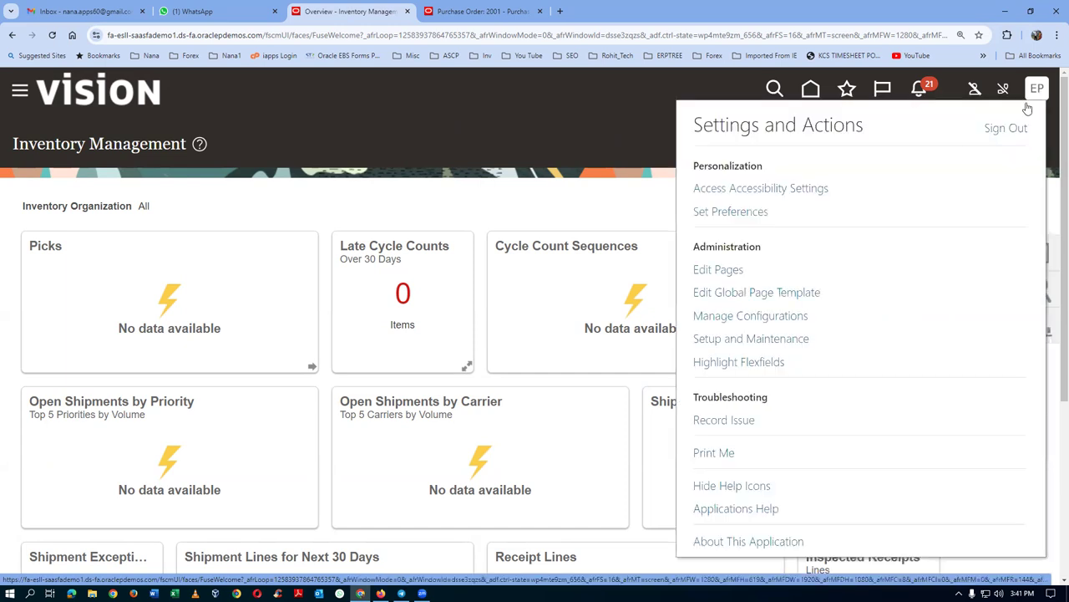
click(775, 339)
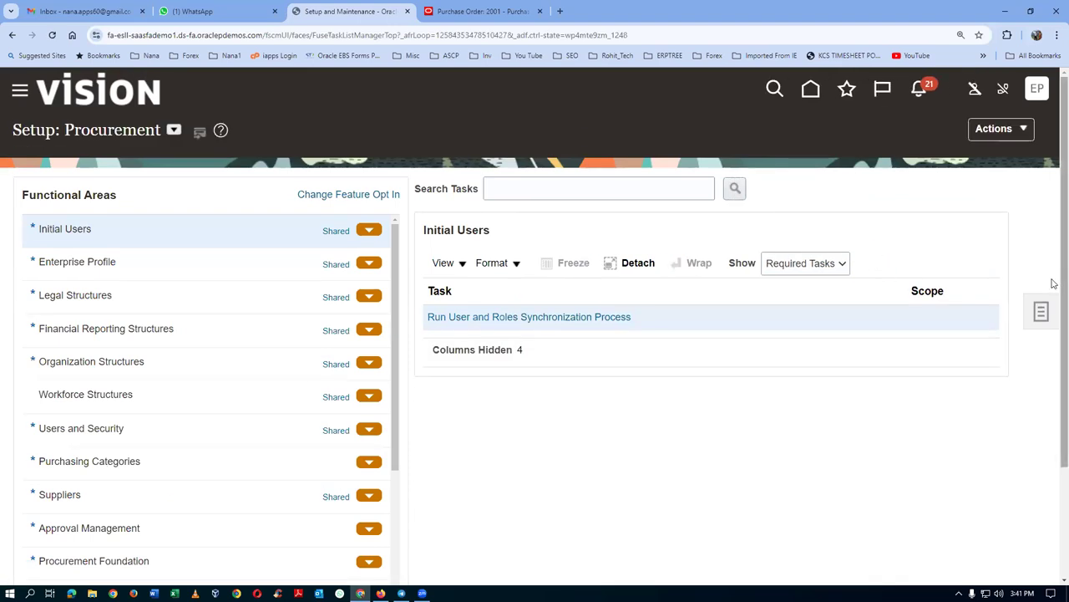
click(1041, 314)
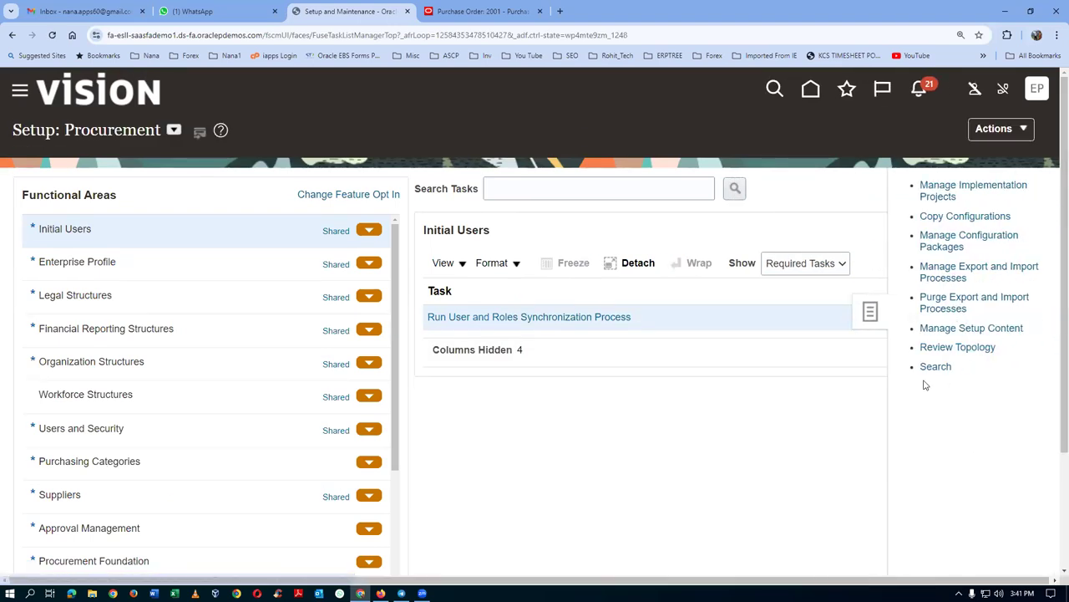
click(935, 366)
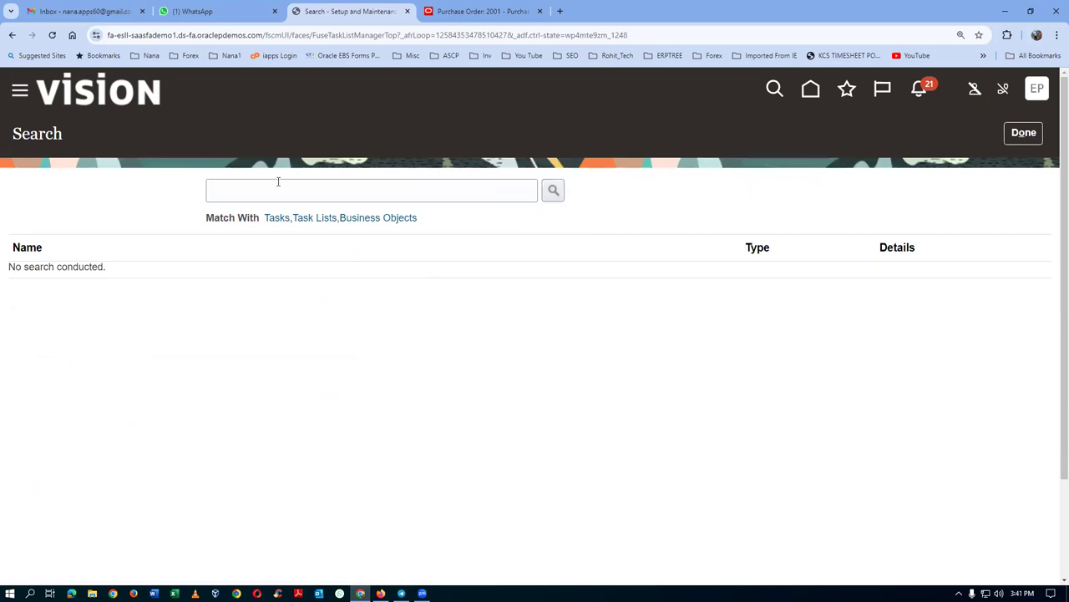
click(255, 185)
text(man%d)
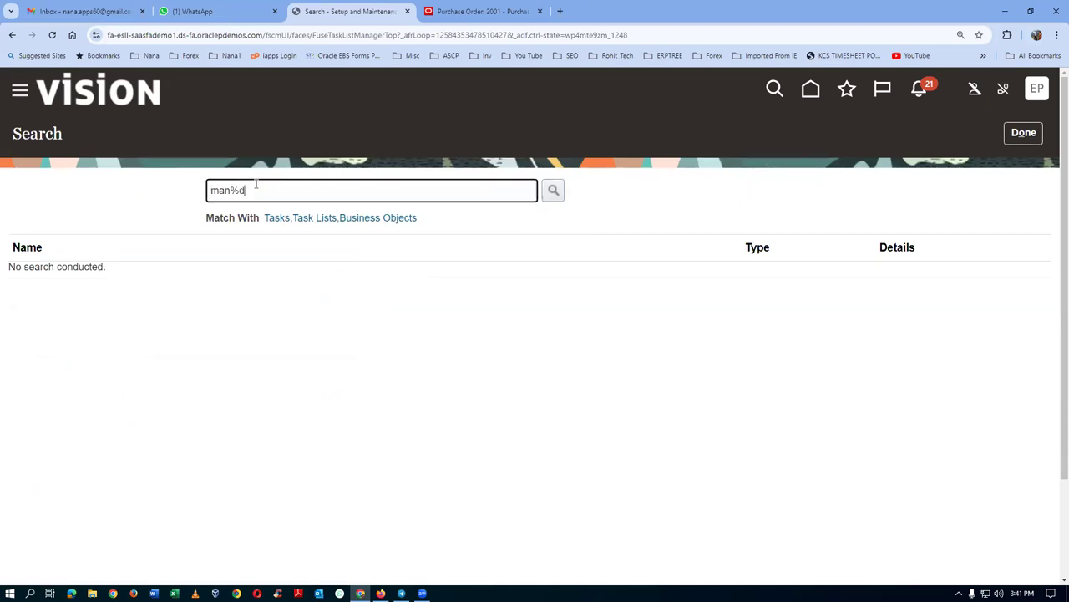
text(ata%access%)
key(Return)
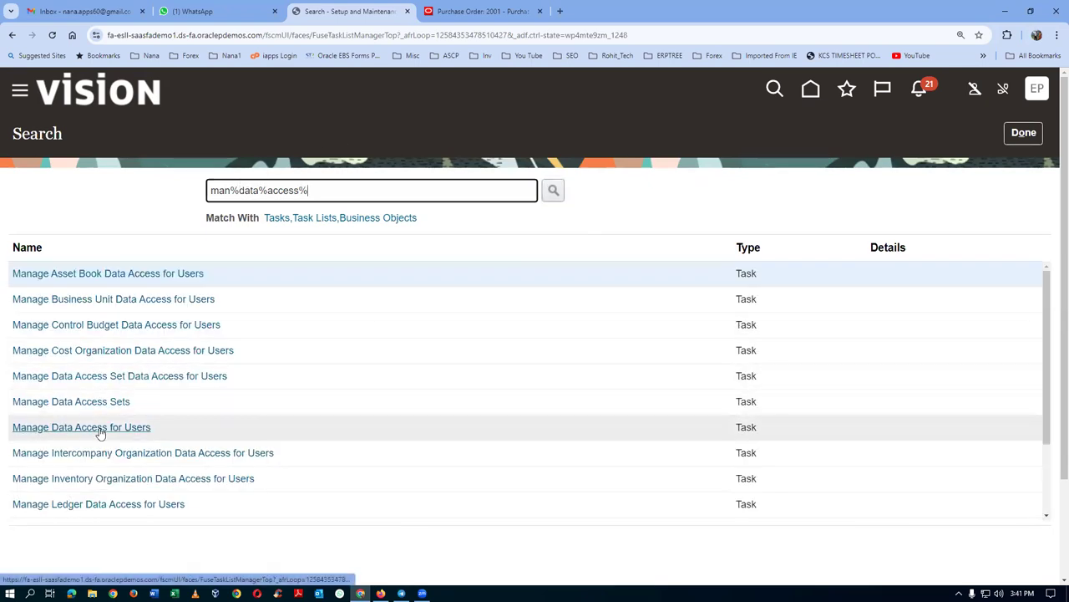
click(100, 428)
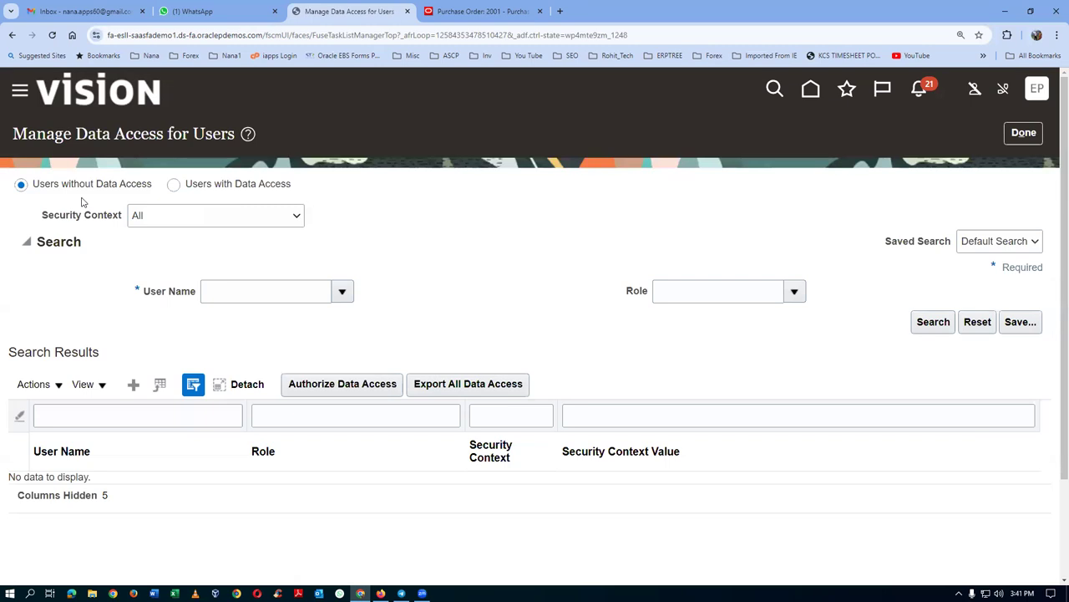
- Grant user p01_emp1 the Inventory Manager role's data access to inventory organization P011, save it, and leave the task
click(134, 386)
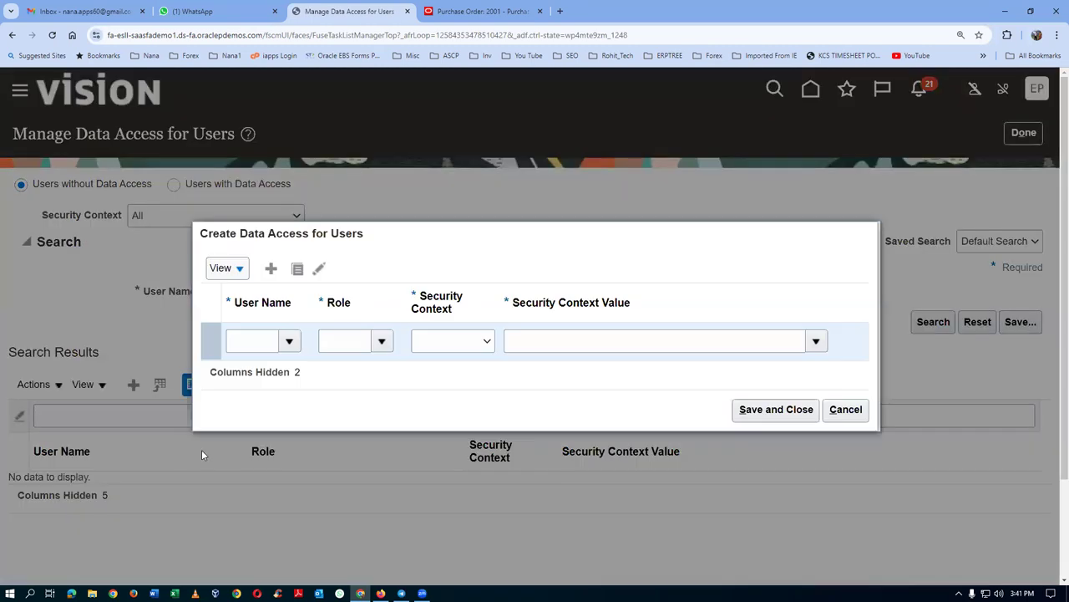
click(255, 342)
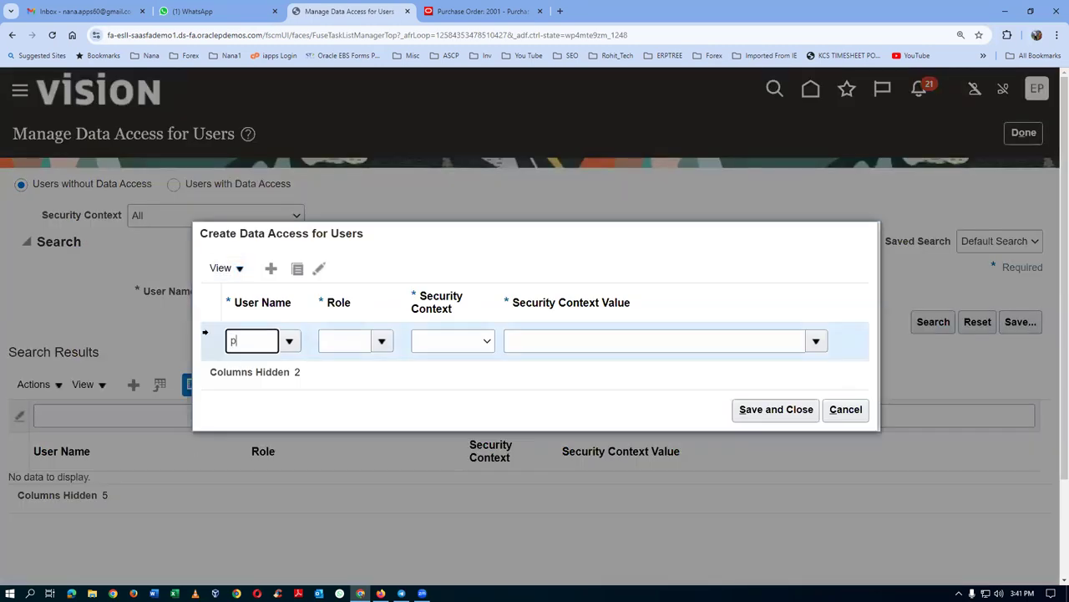
text(p01)
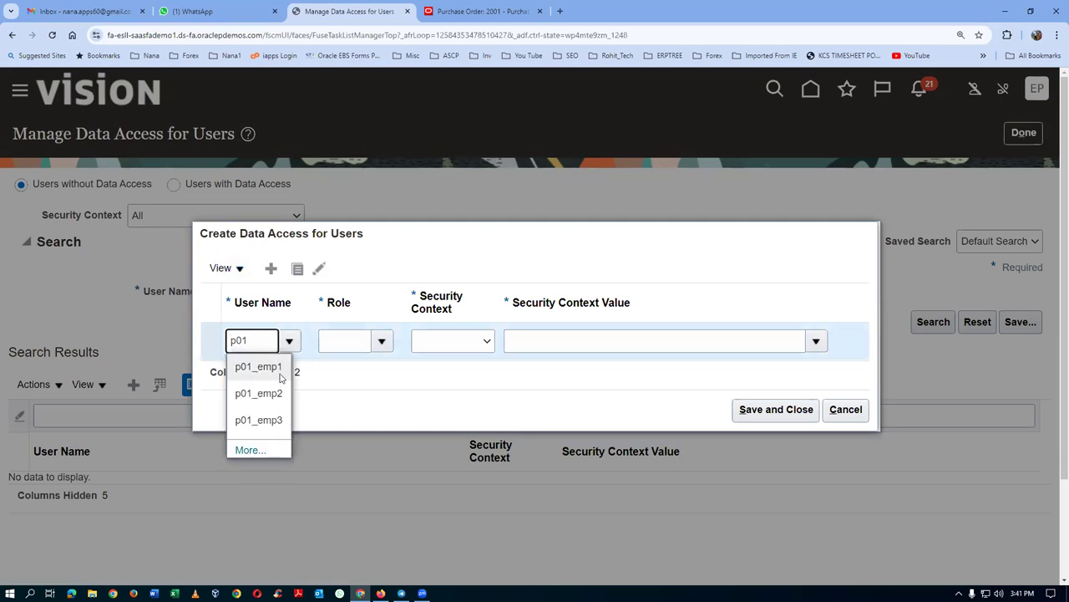
click(288, 365)
click(341, 347)
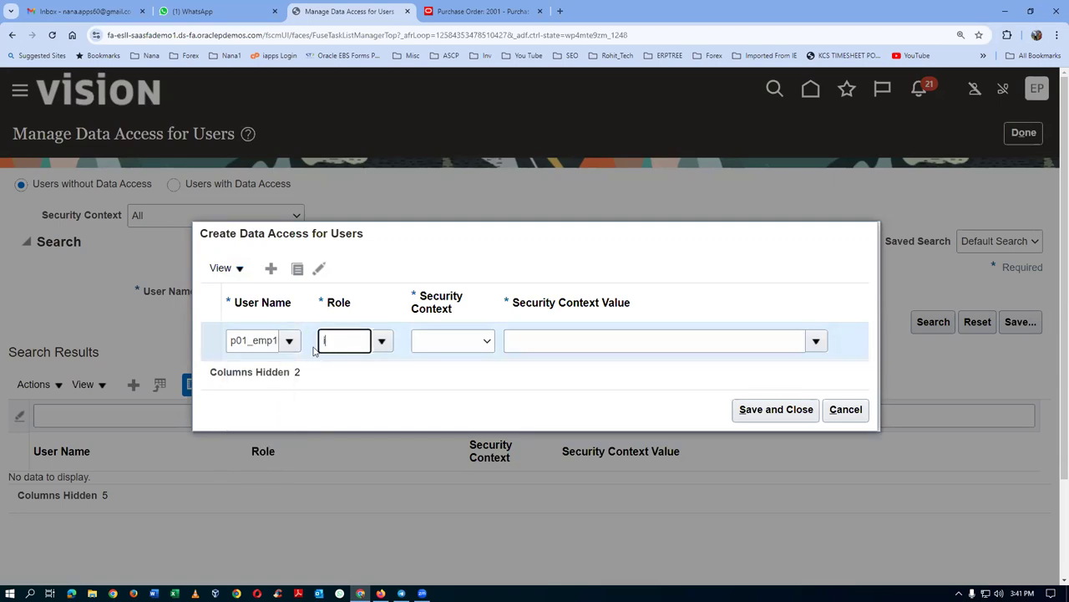
text(inv)
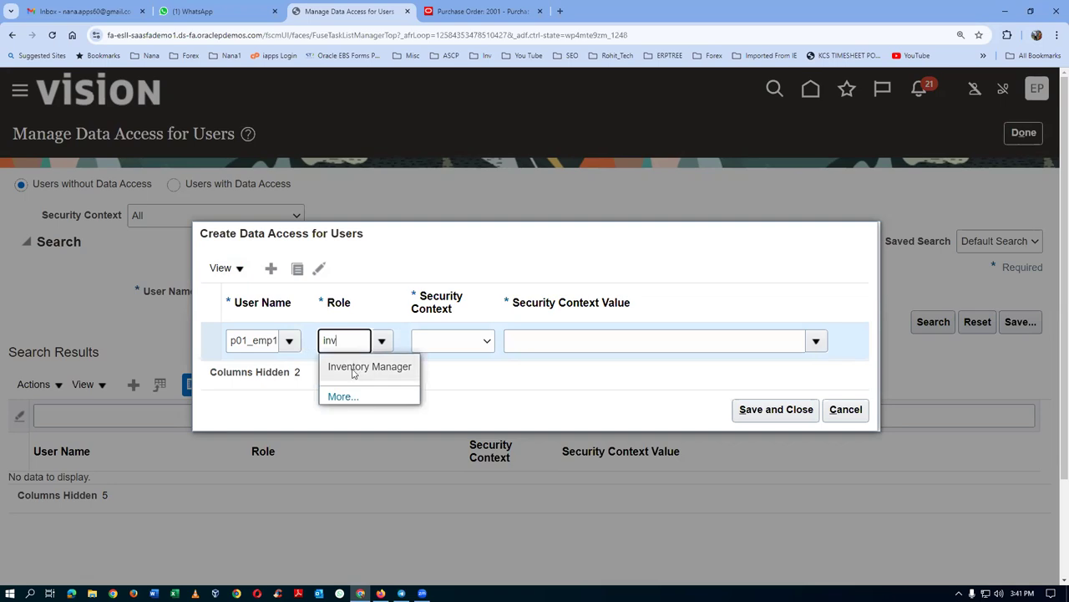
click(356, 369)
click(465, 344)
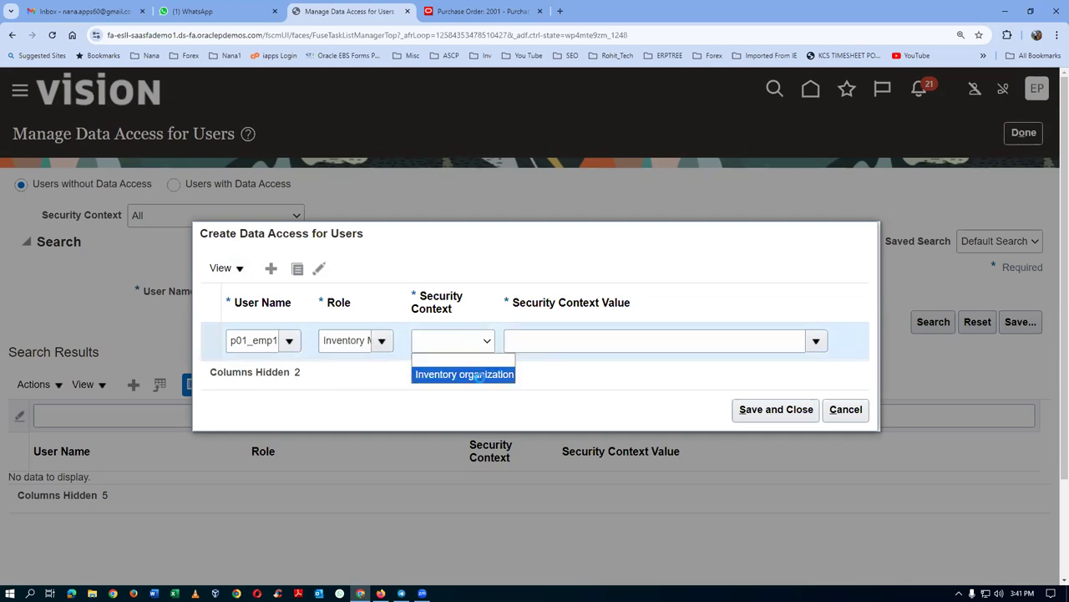
click(480, 374)
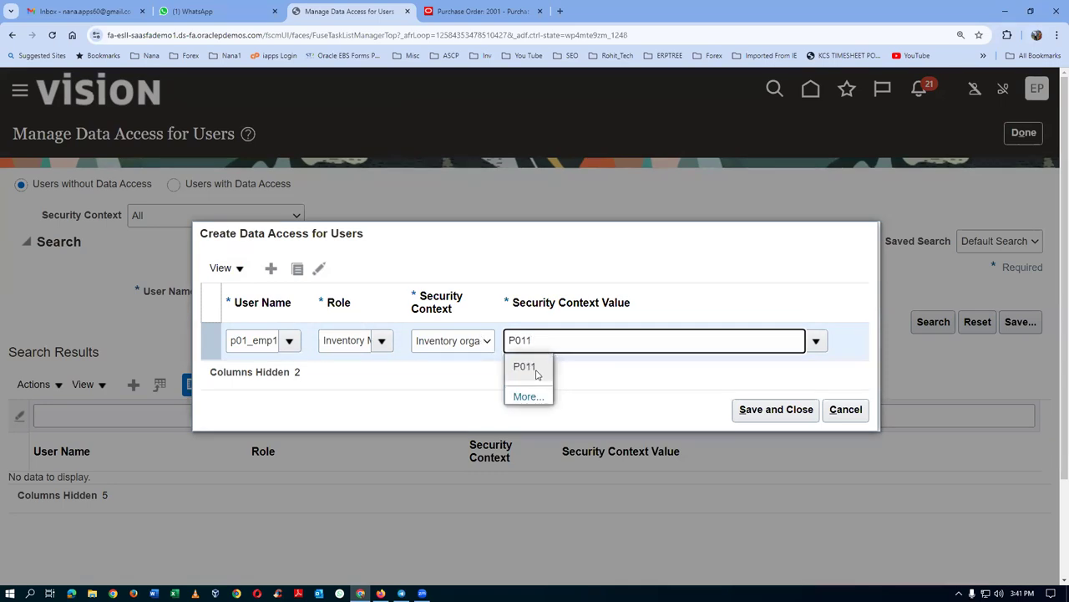
click(533, 368)
click(776, 409)
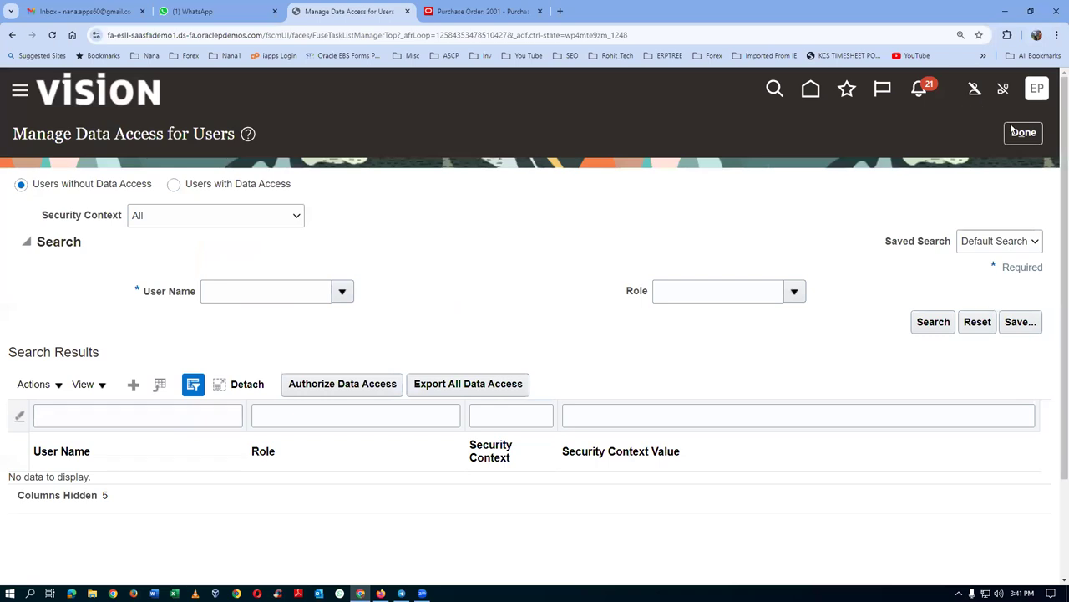
click(1019, 134)
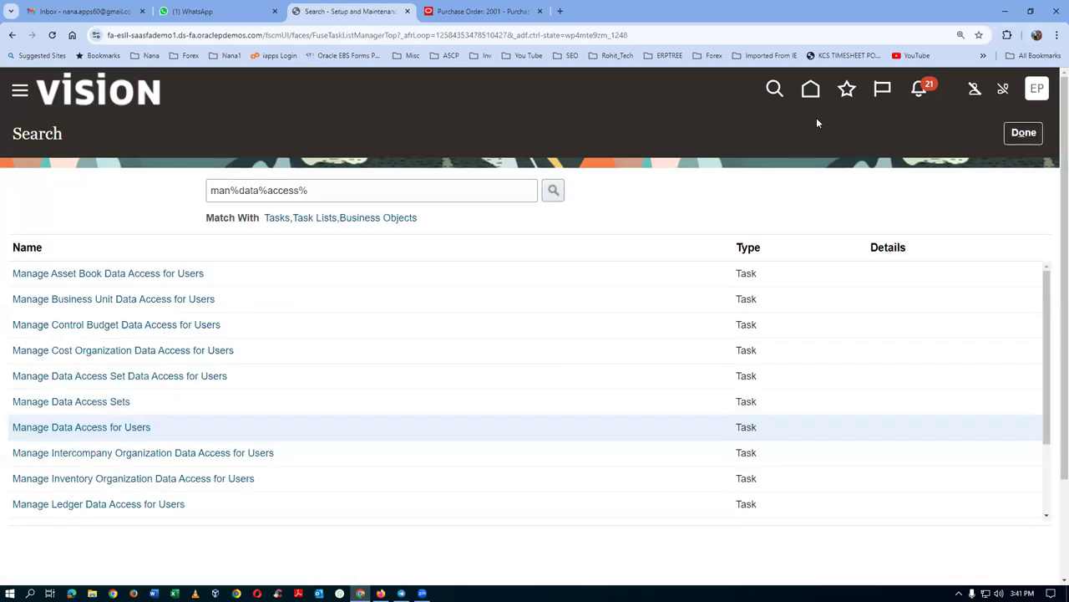
- Return to the home page, reopen Inventory Management, and open Receive Expected Shipments from the Receipts tasks
click(810, 90)
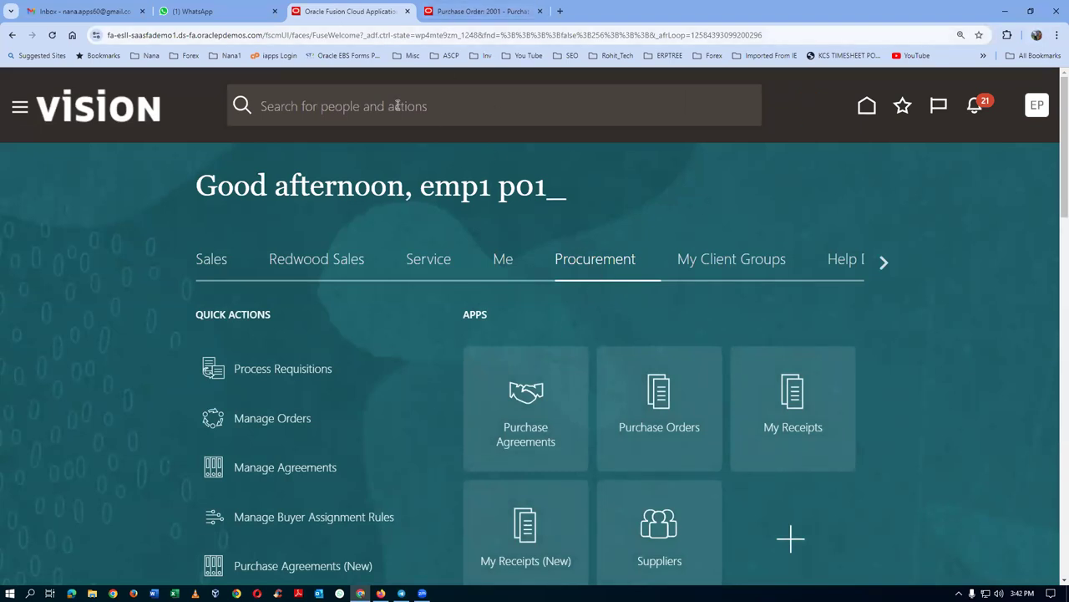
click(883, 264)
click(883, 264)
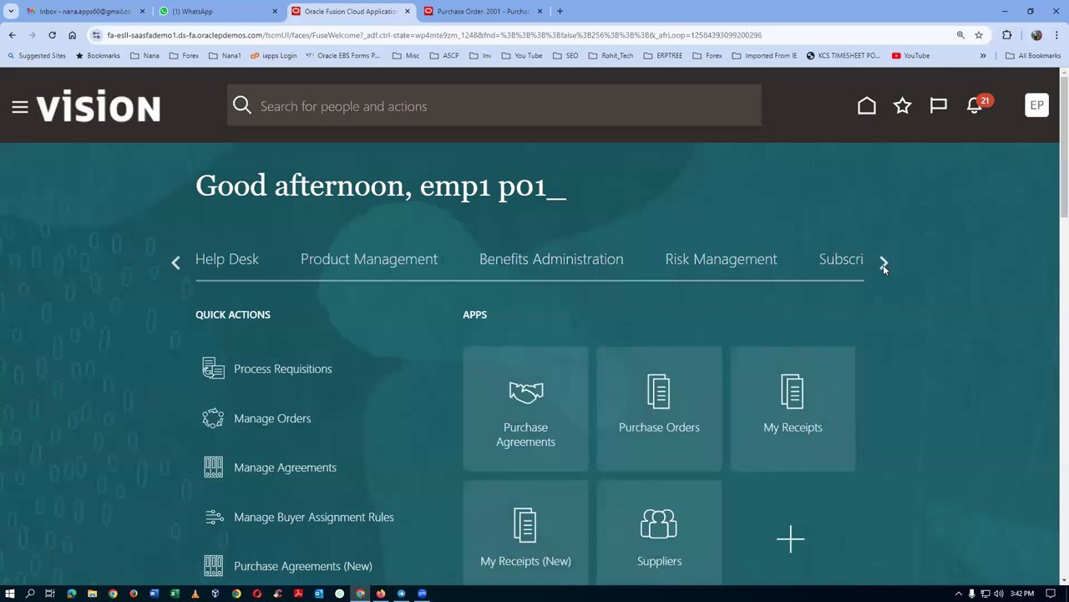
click(885, 264)
click(886, 264)
click(886, 264)
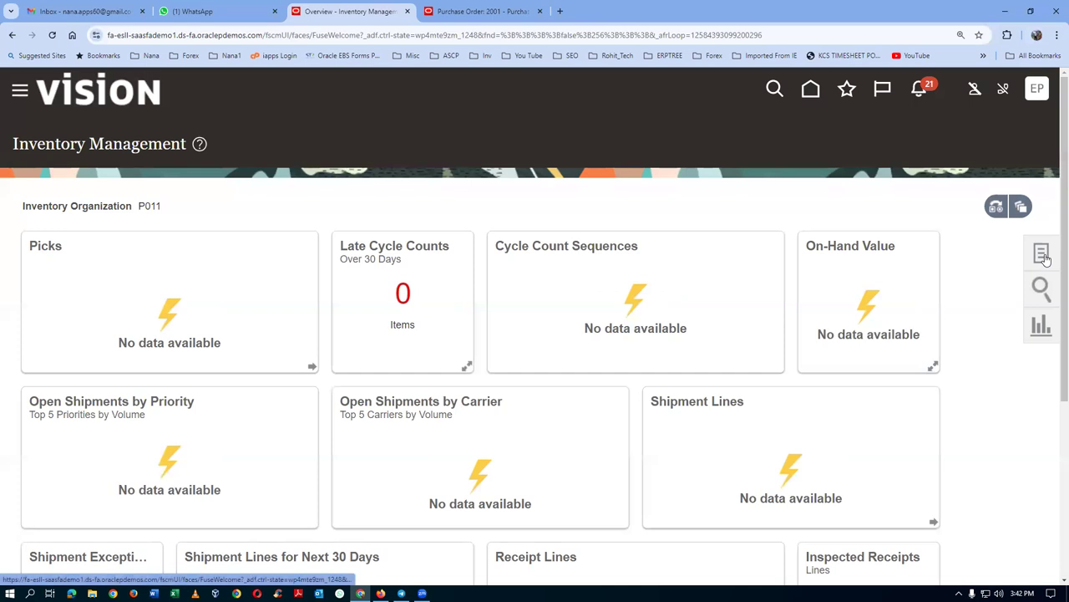
click(1042, 254)
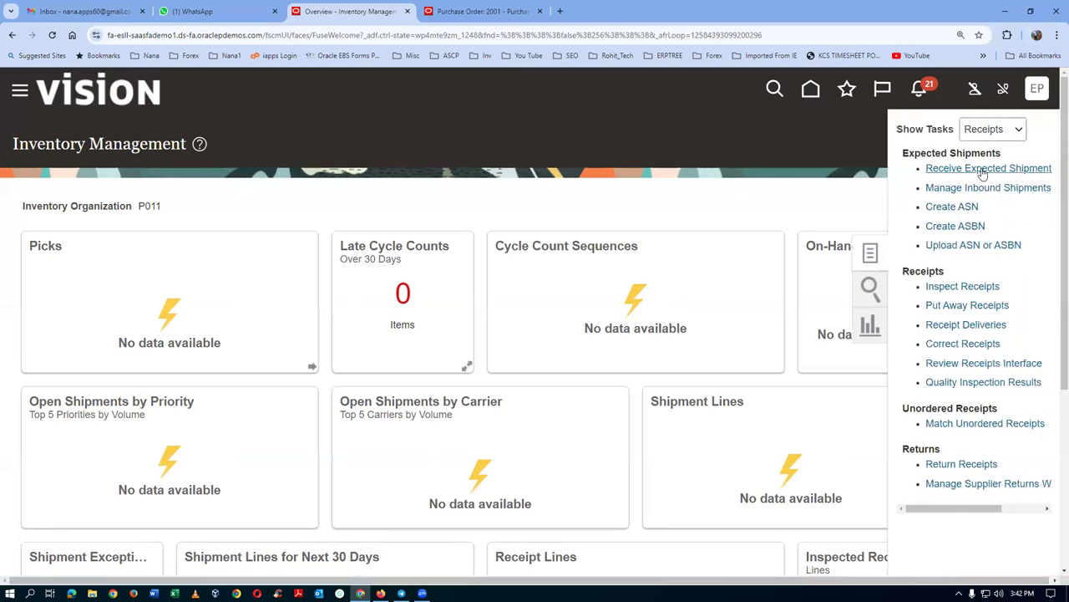
click(982, 168)
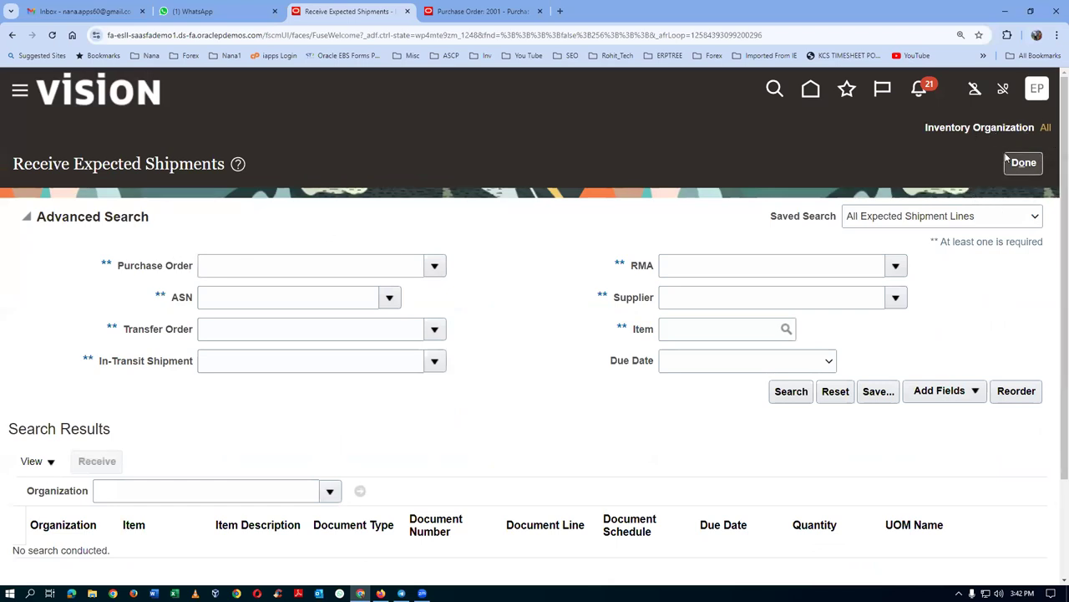
- Try to select the approved purchase order by its order number for receiving, clear the entry, and leave Receive Expected Shipments
click(254, 267)
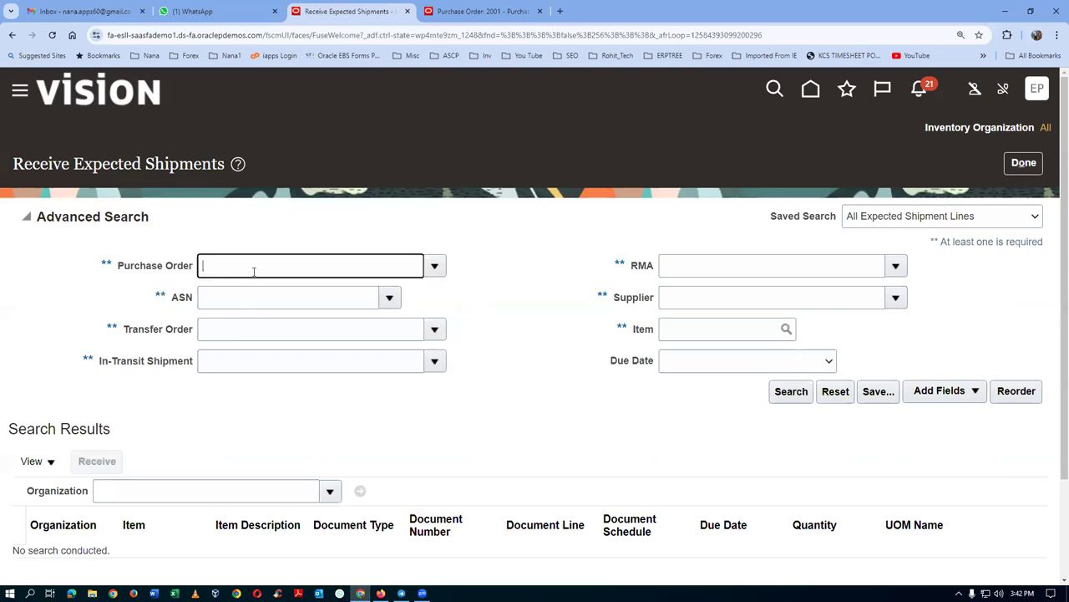
text(2001)
key(Tab)
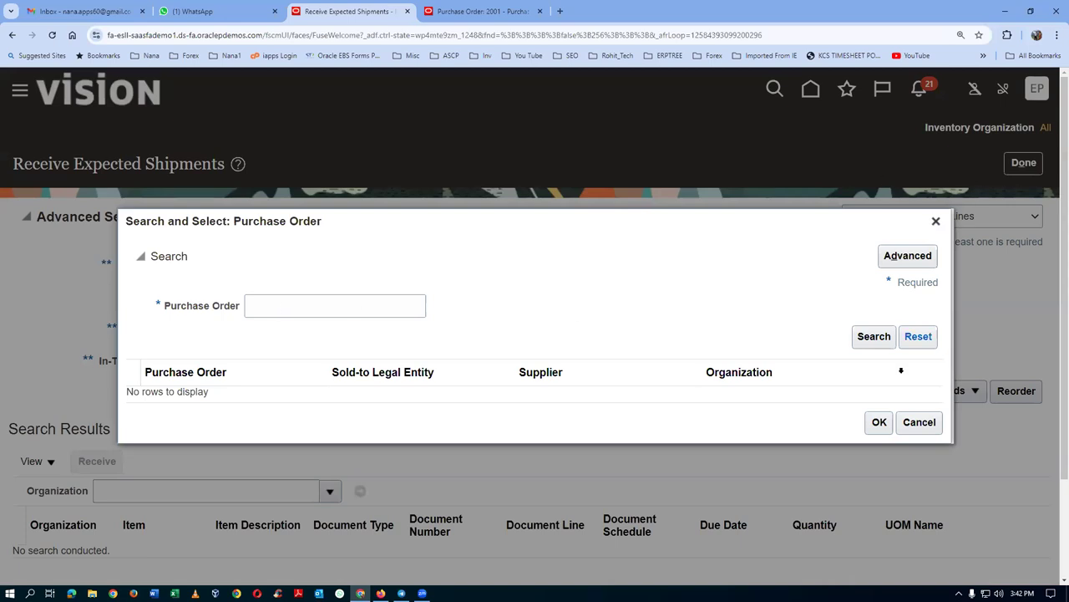
click(919, 422)
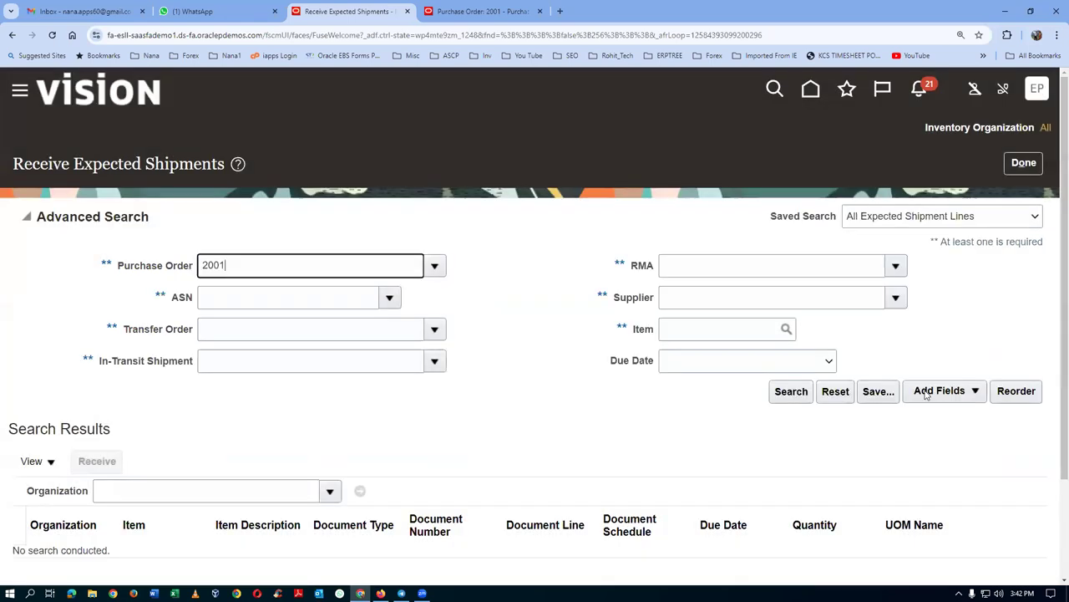
click(1033, 167)
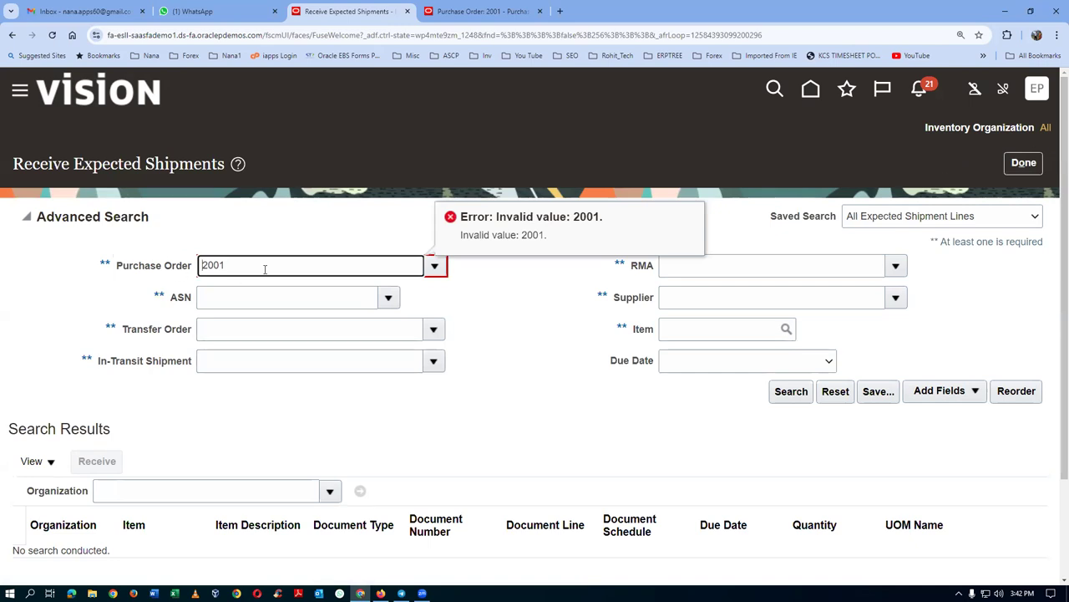
drag(264, 268, 94, 285)
key(BackSpace)
click(1011, 166)
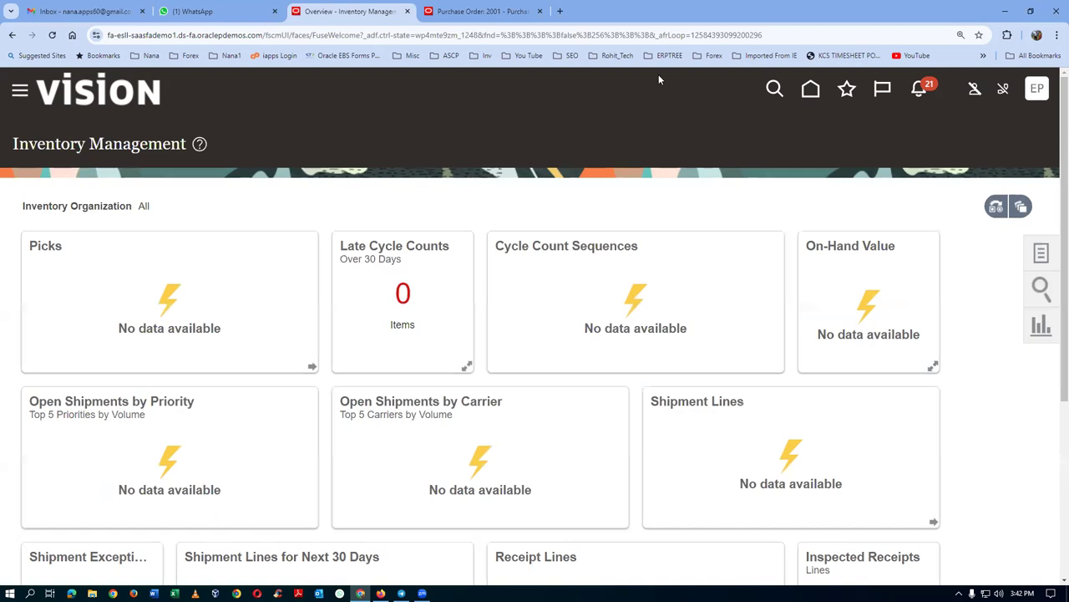
- Close the purchase order browser tab, sign out of Oracle Applications Cloud with confirmation, and sign back in
click(481, 11)
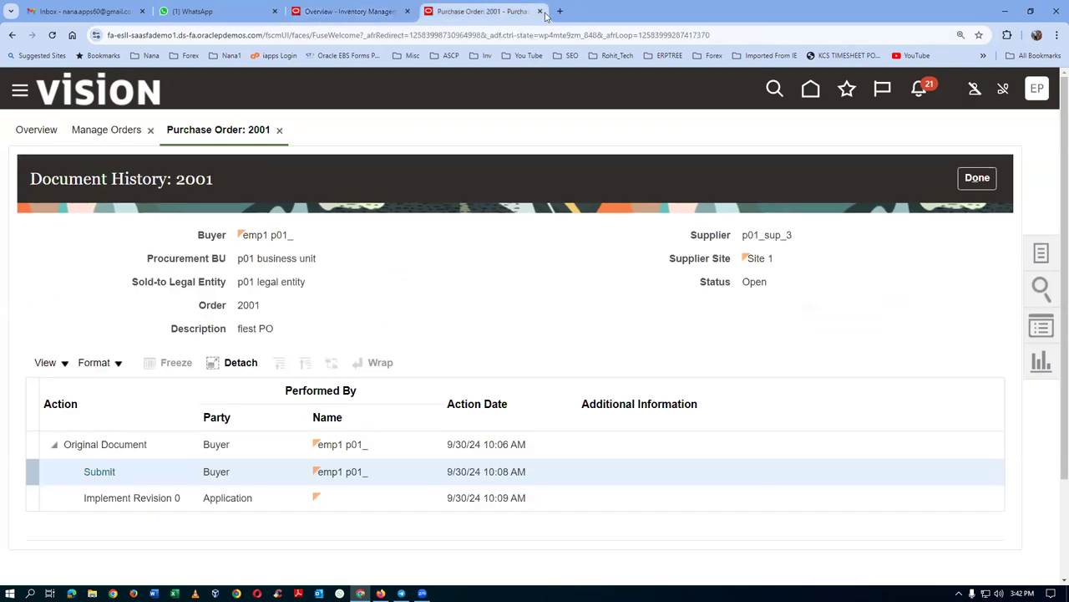
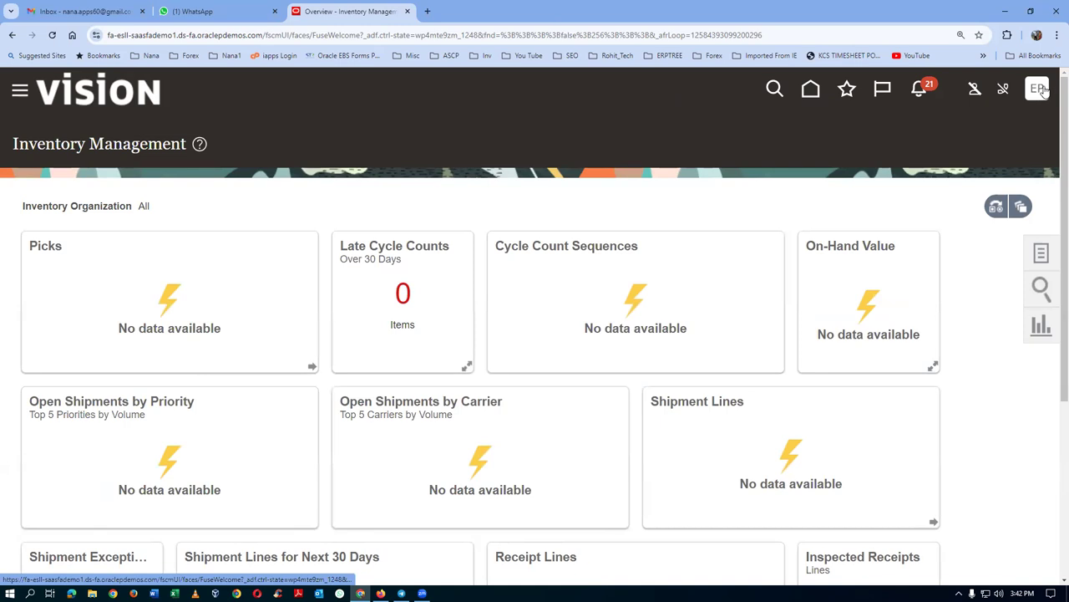
click(1013, 129)
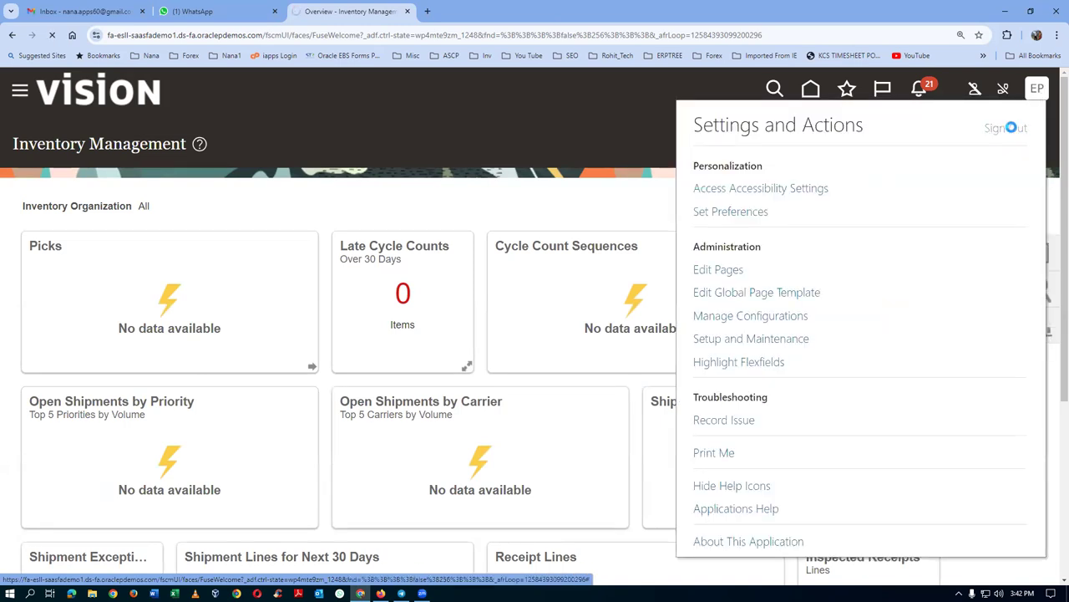
click(499, 298)
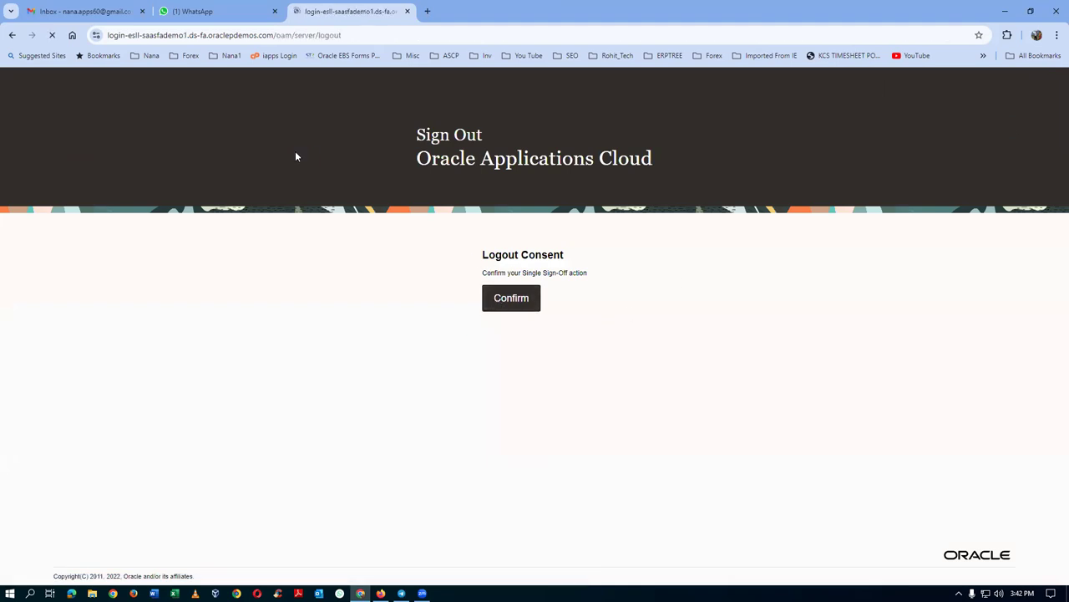
click(475, 363)
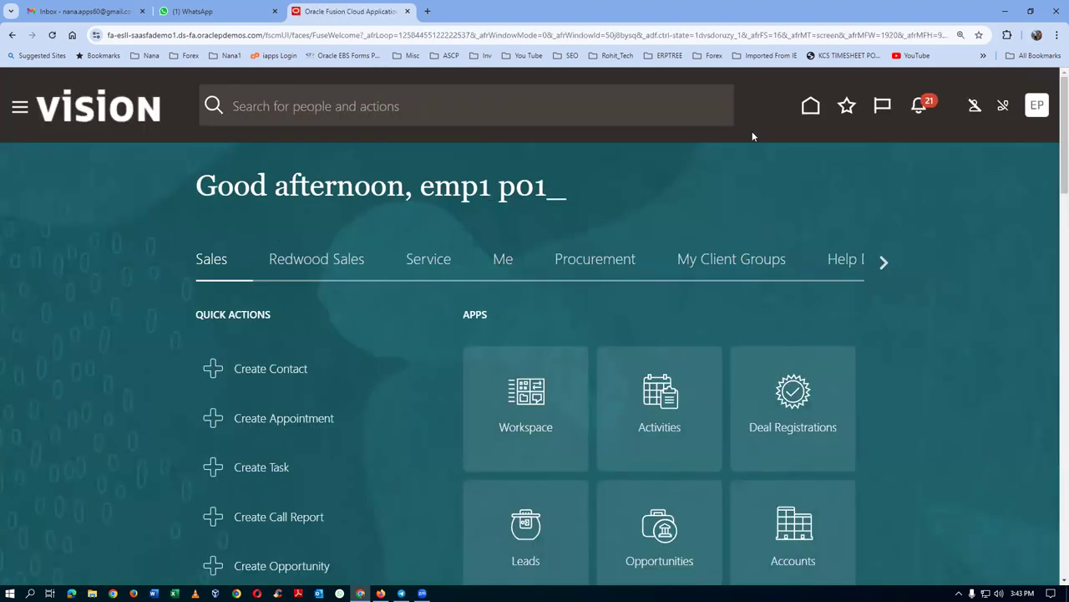
- Open Inventory Management under Supply Chain Execution and view Receive Expected Shipments from the Receipts tasks
click(884, 263)
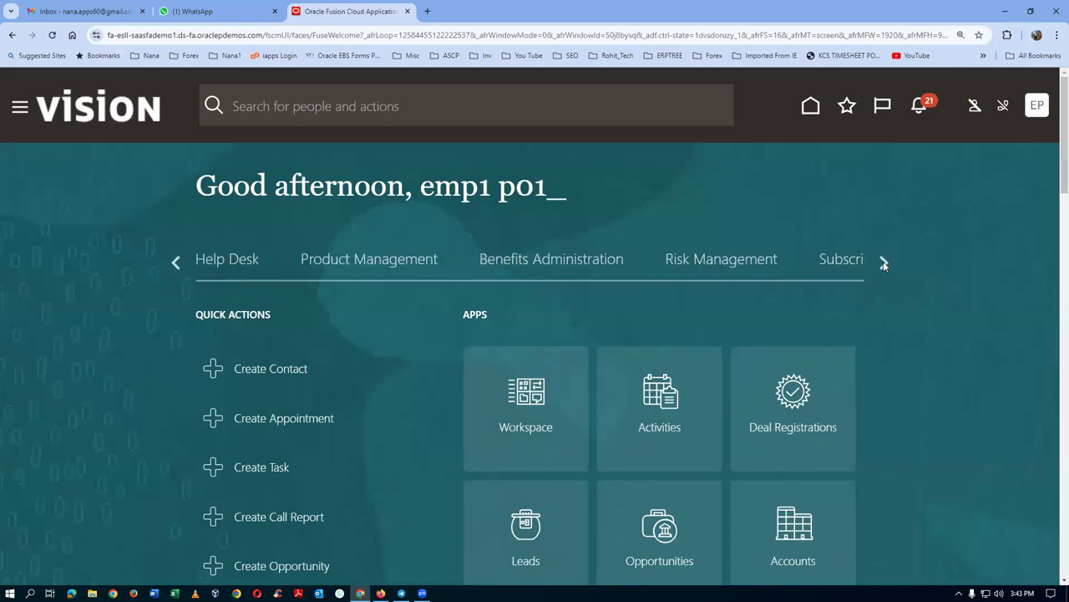
click(883, 263)
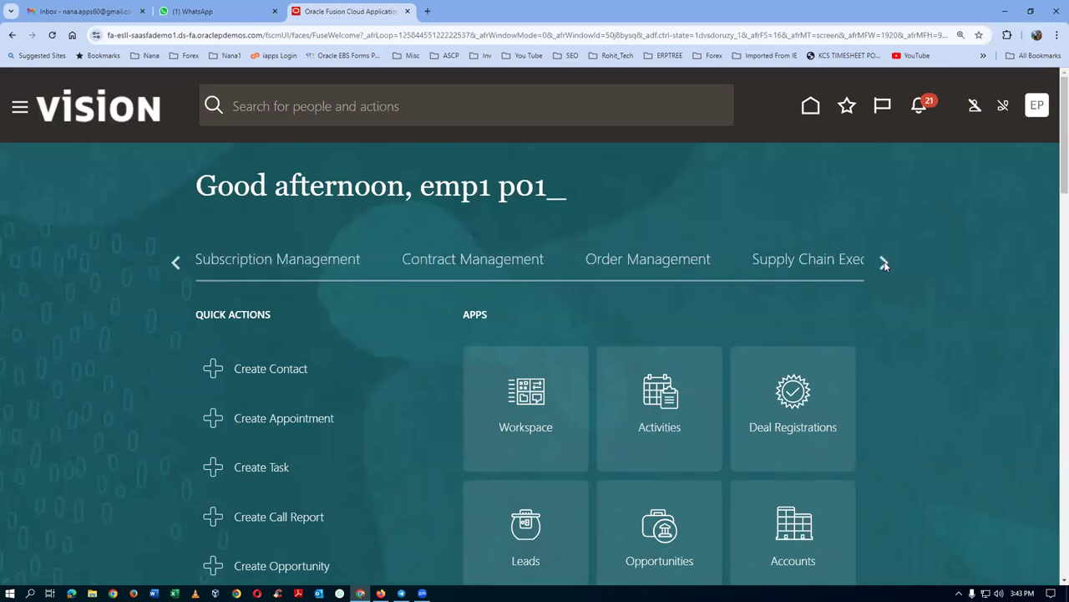
click(833, 269)
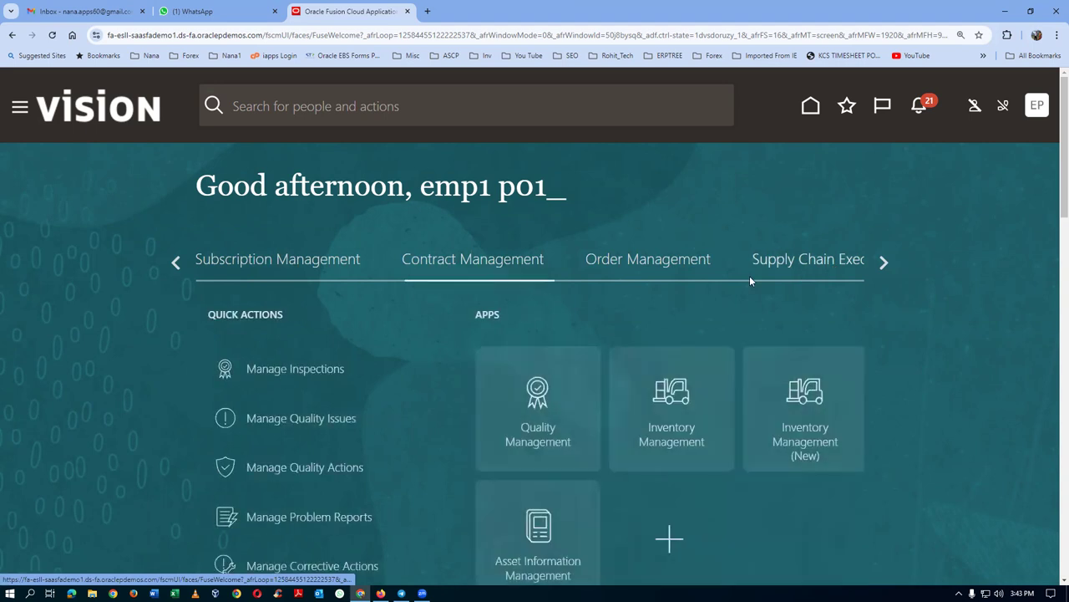
click(679, 407)
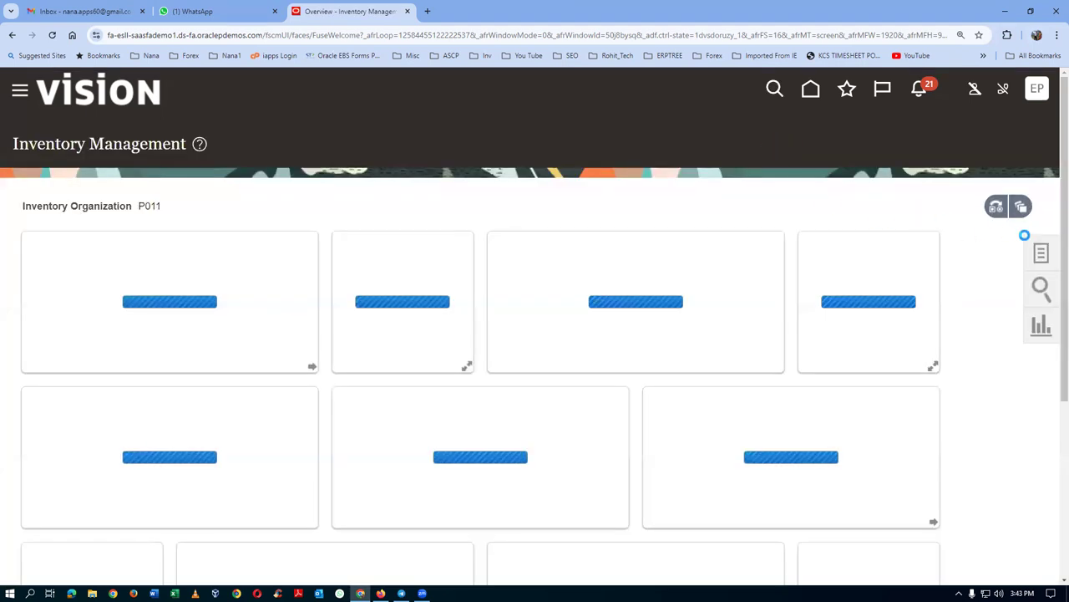
click(1042, 255)
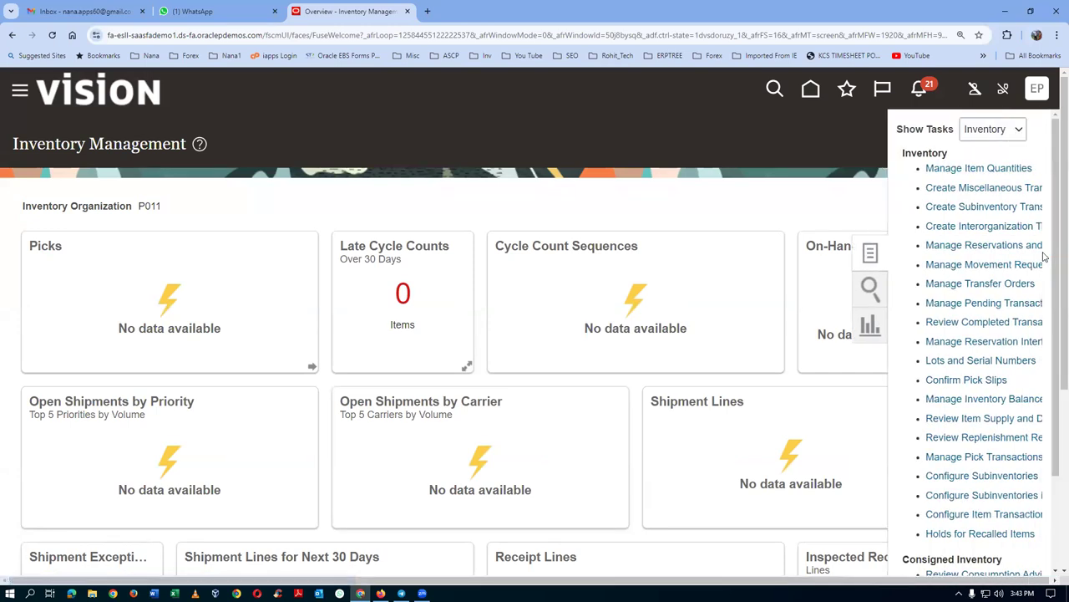
click(1000, 134)
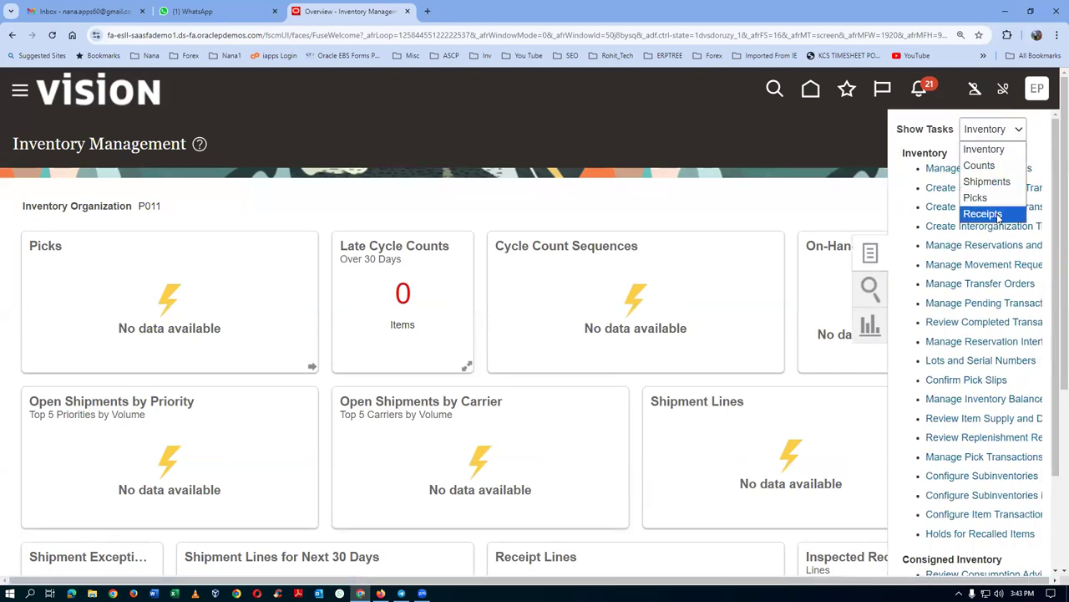
click(993, 214)
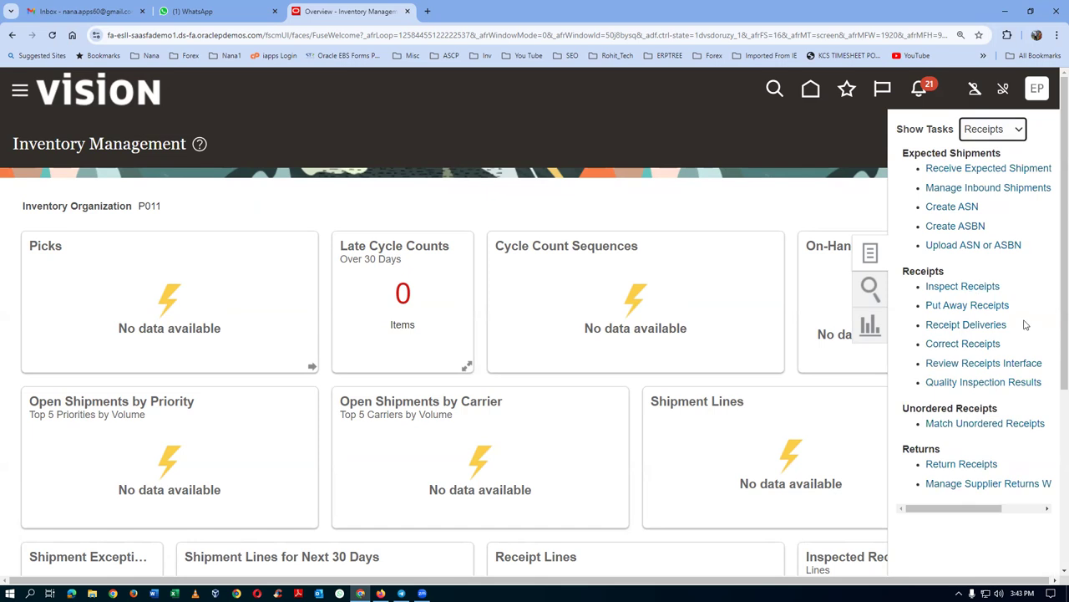
click(987, 172)
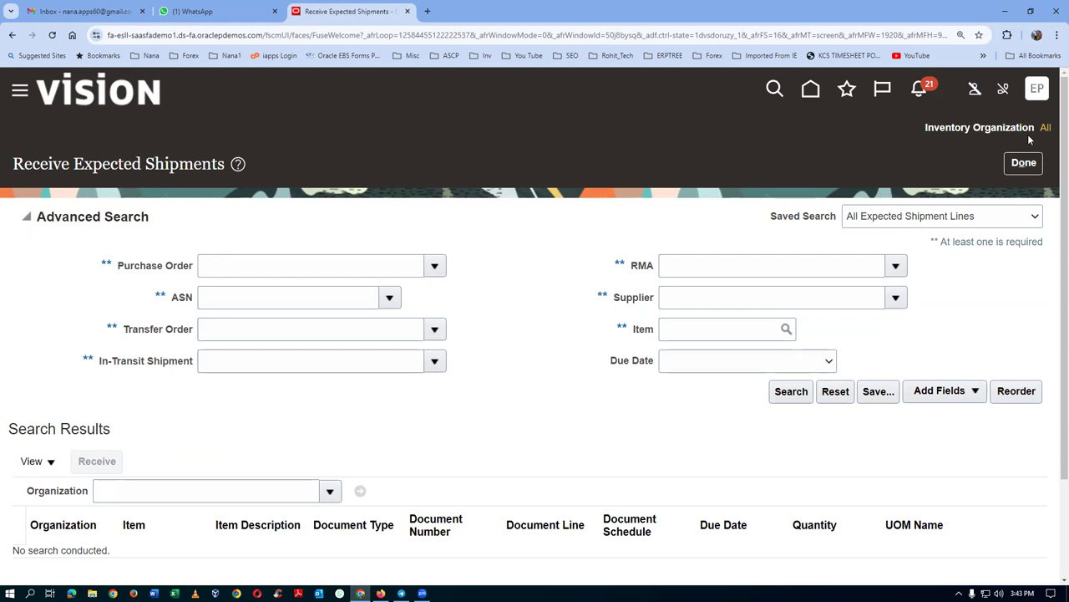
- Return to the home page and open Scheduled Processes from the Tools group
click(810, 89)
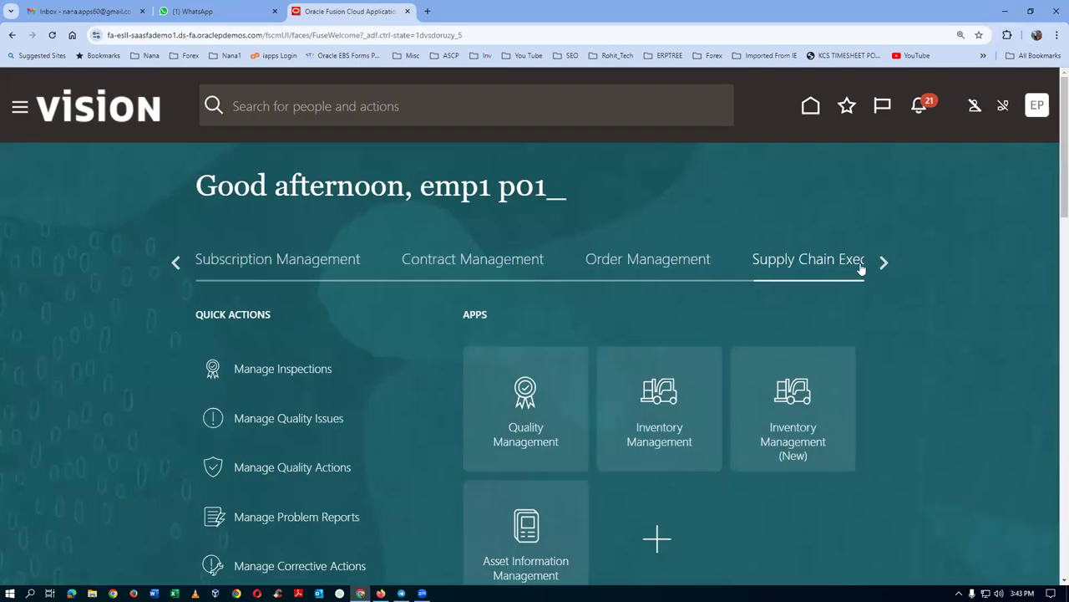
click(883, 267)
click(883, 267)
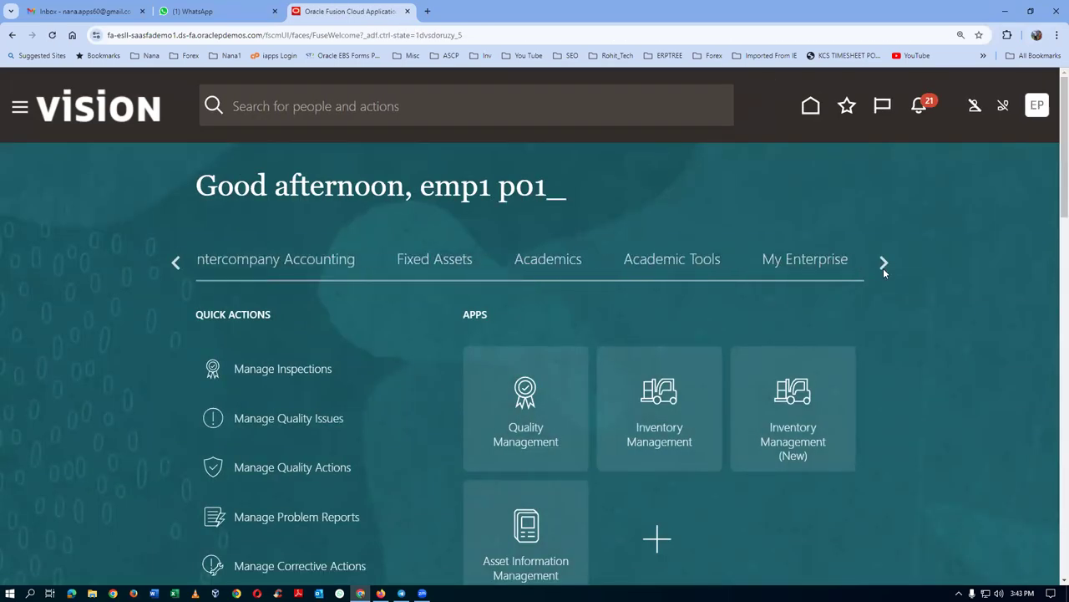
click(883, 264)
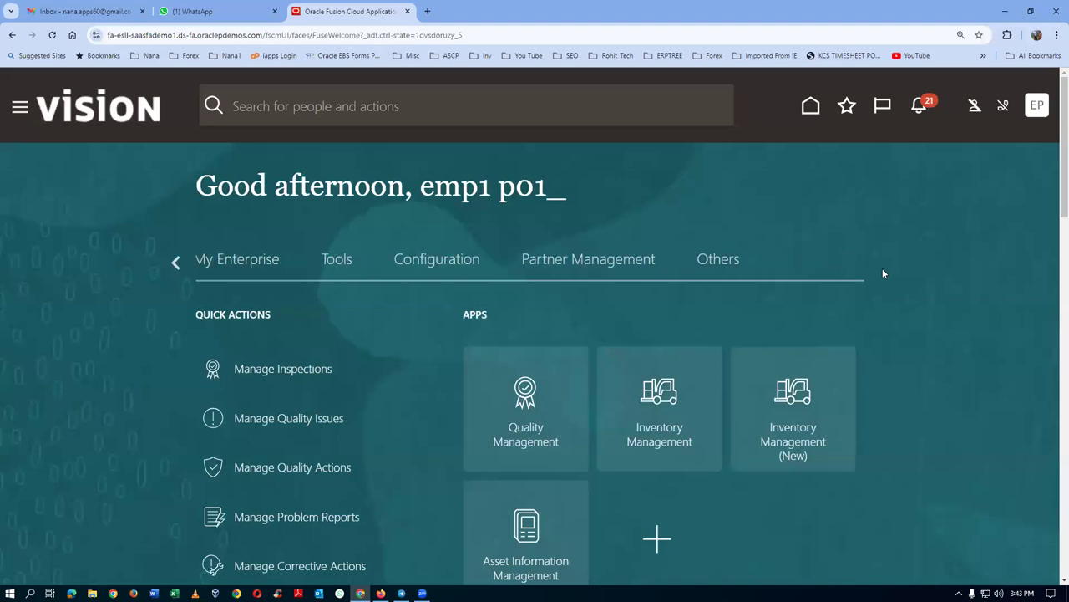
click(336, 261)
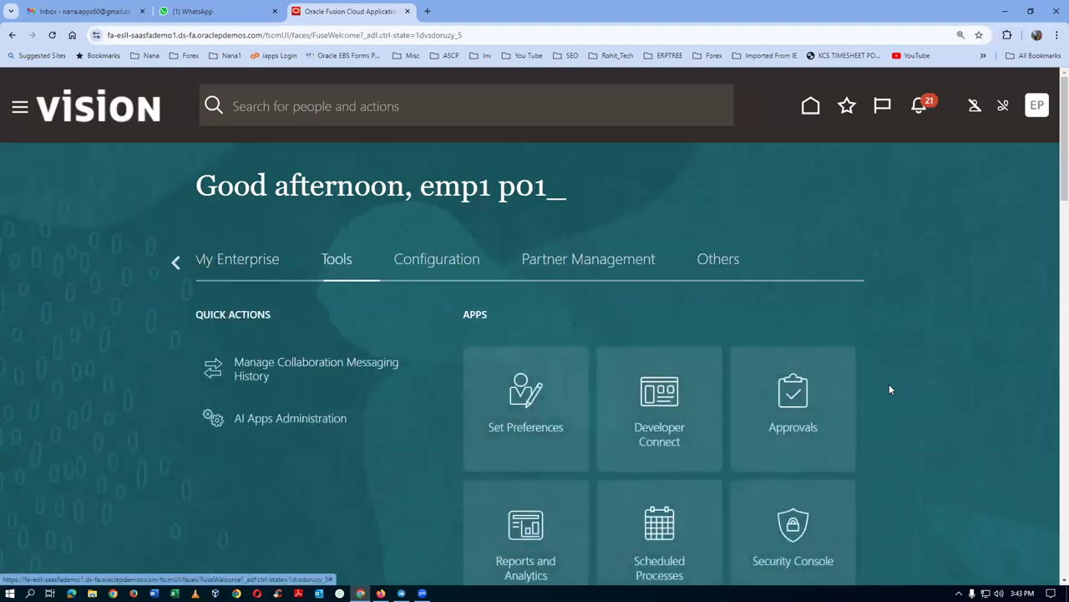
scroll(891, 389, down, 2)
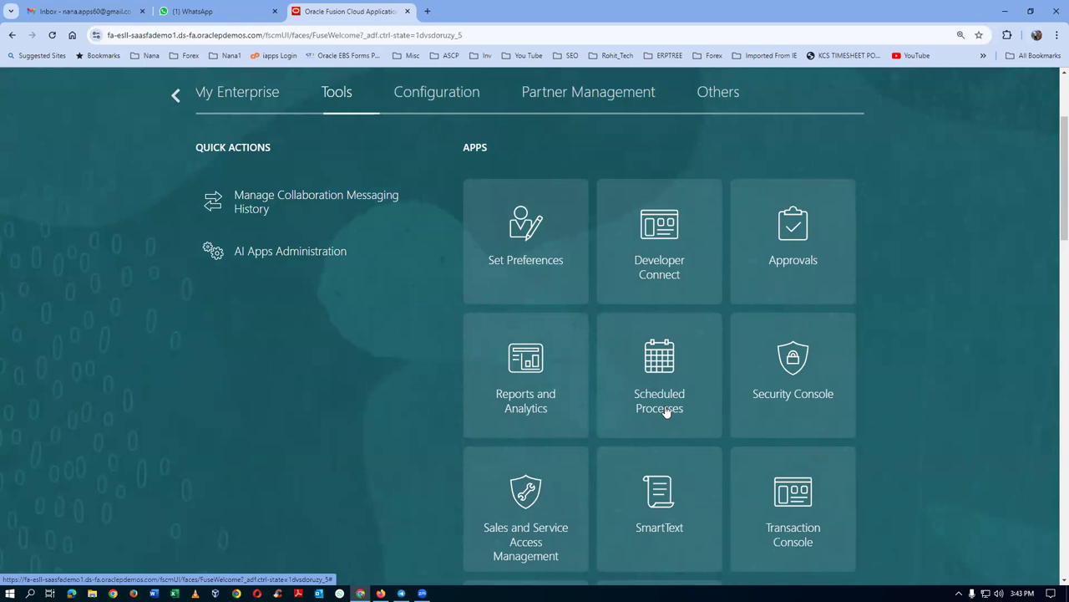
click(781, 320)
click(696, 320)
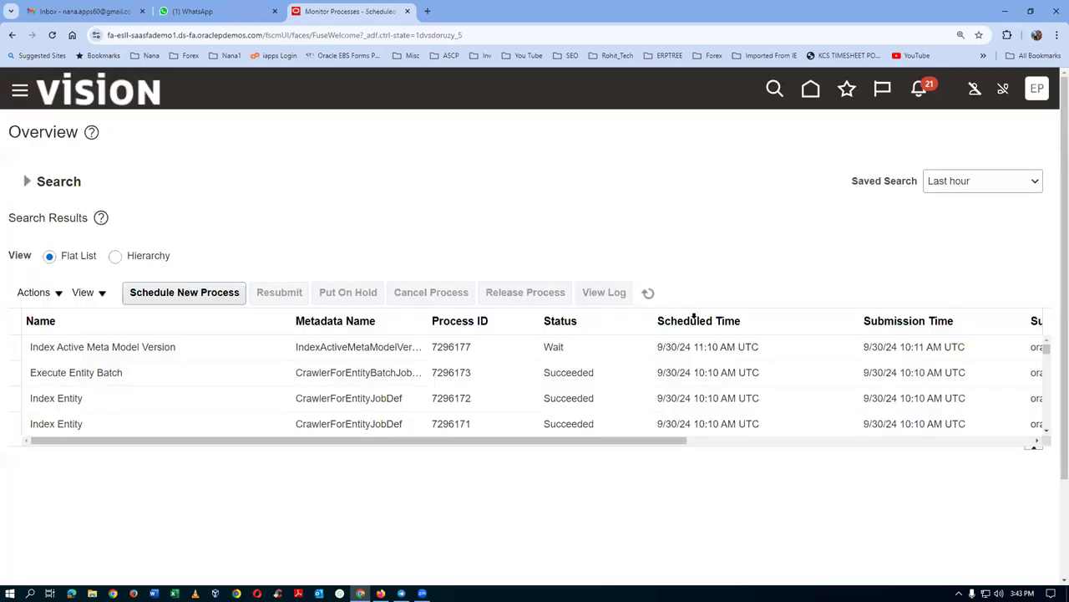
- Schedule a new process for the job Retrieve Latest LDAP Changes, submit it, and close the confirmation
click(167, 291)
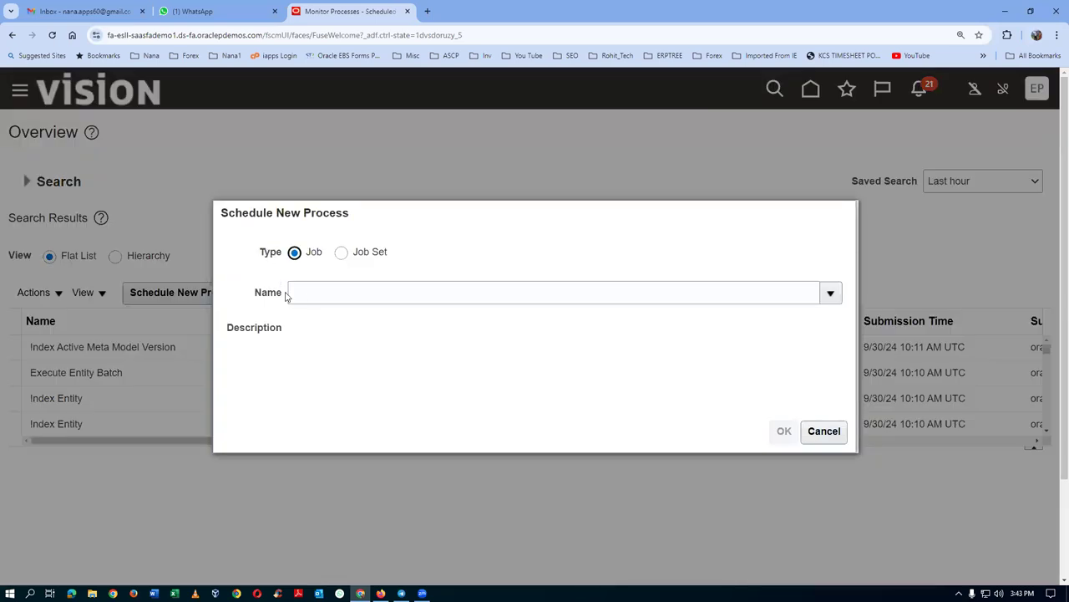
click(323, 299)
text(L)
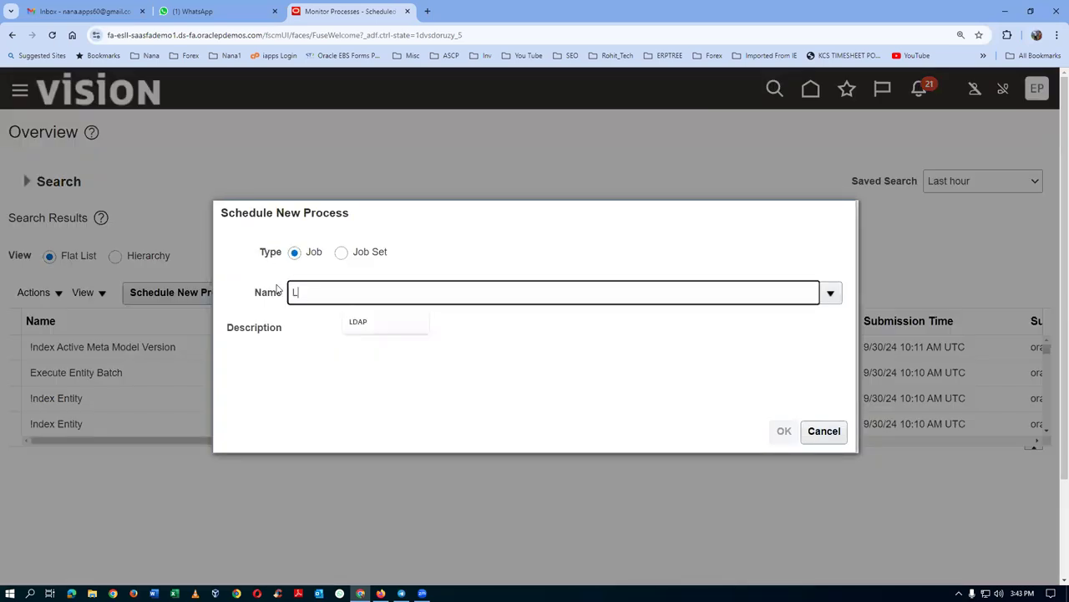
text(DAP)
key(Tab)
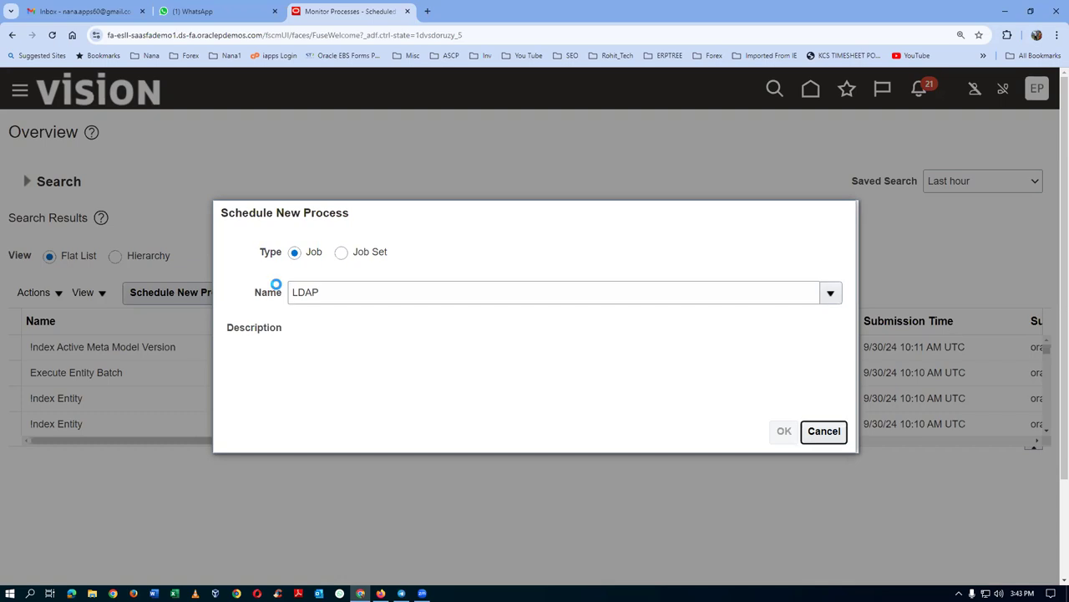
click(378, 355)
click(896, 448)
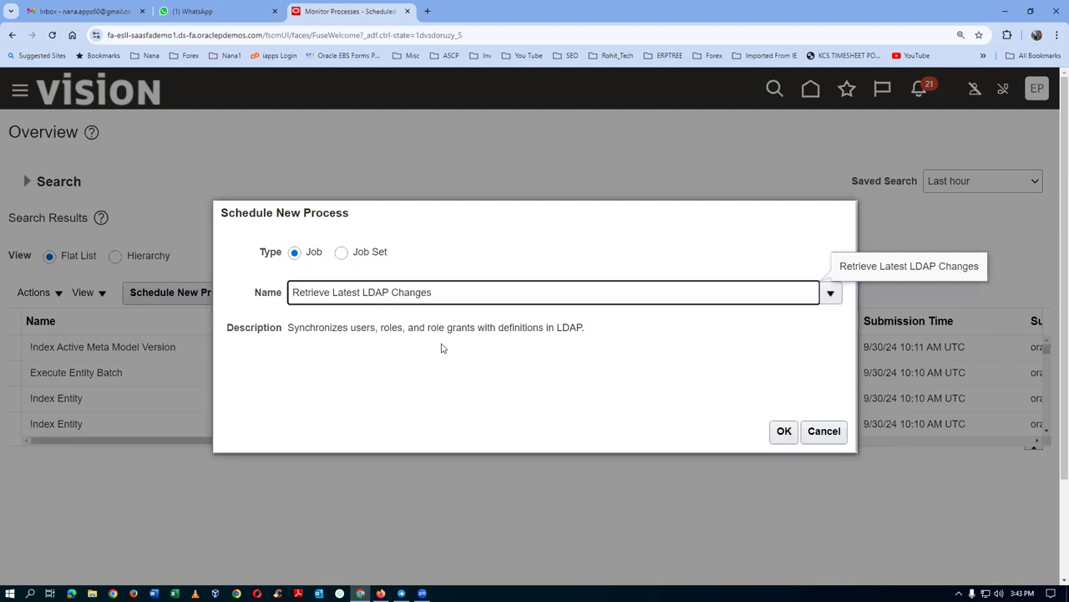
click(784, 431)
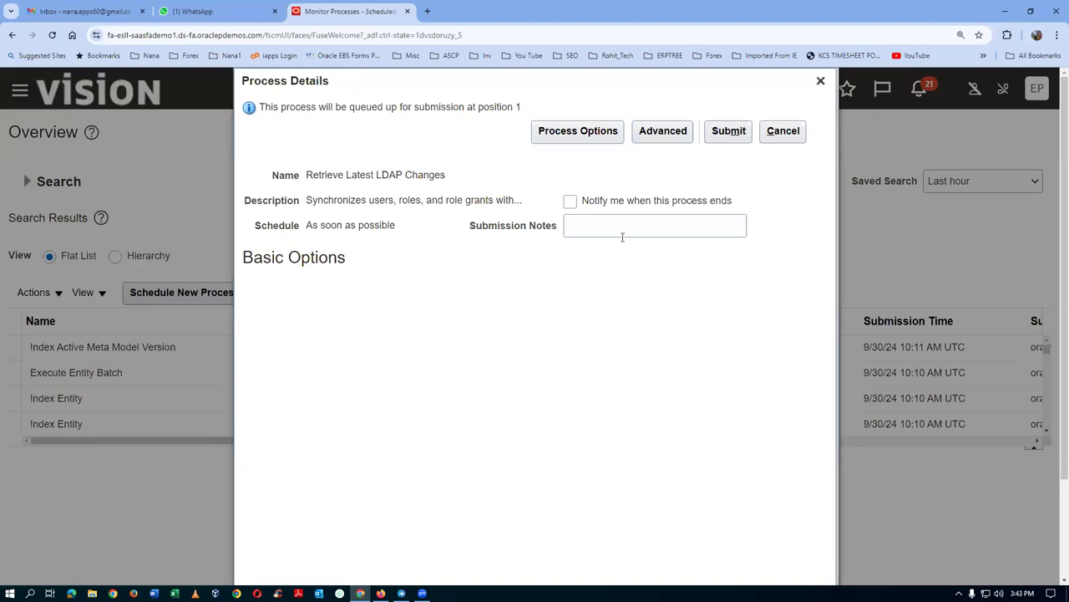
click(724, 135)
click(725, 245)
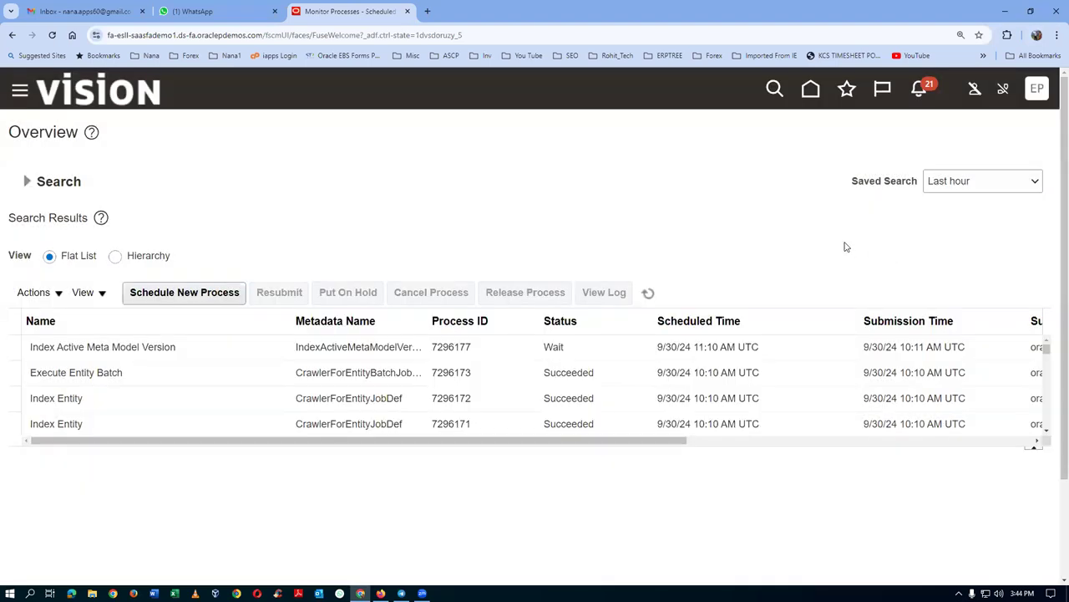
- Refresh the scheduled process list repeatedly and select Retrieve Latest LDAP Changes to check its status
click(650, 294)
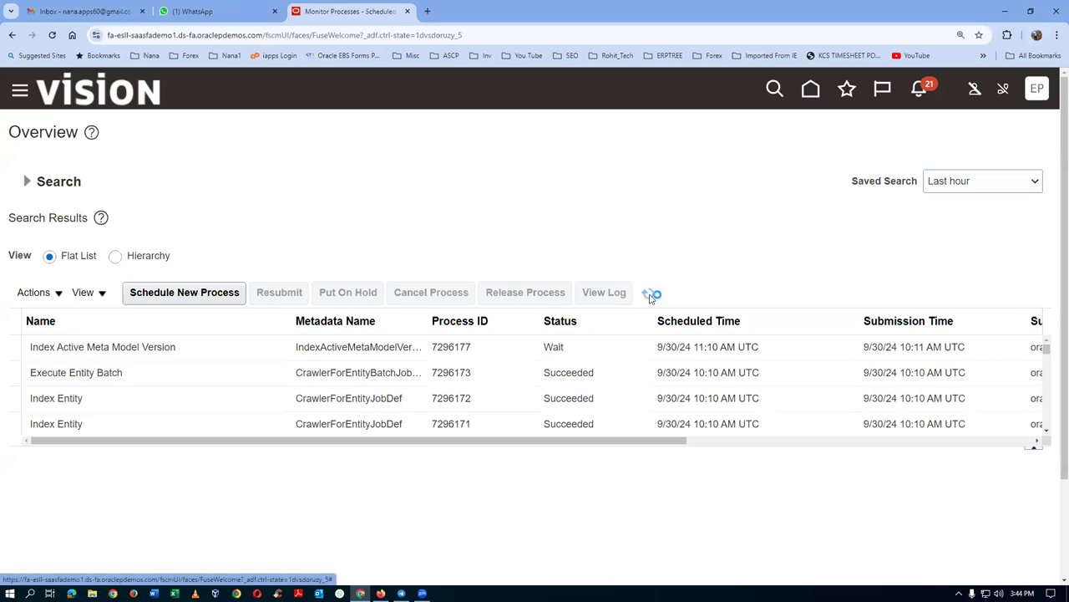
click(652, 296)
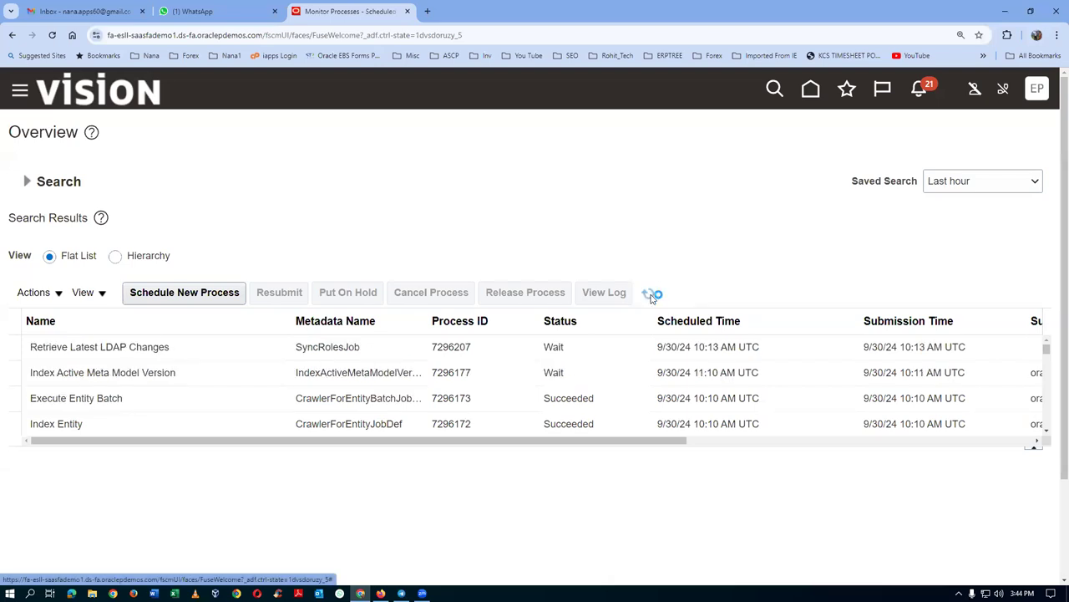
click(651, 297)
click(653, 297)
click(654, 298)
click(616, 355)
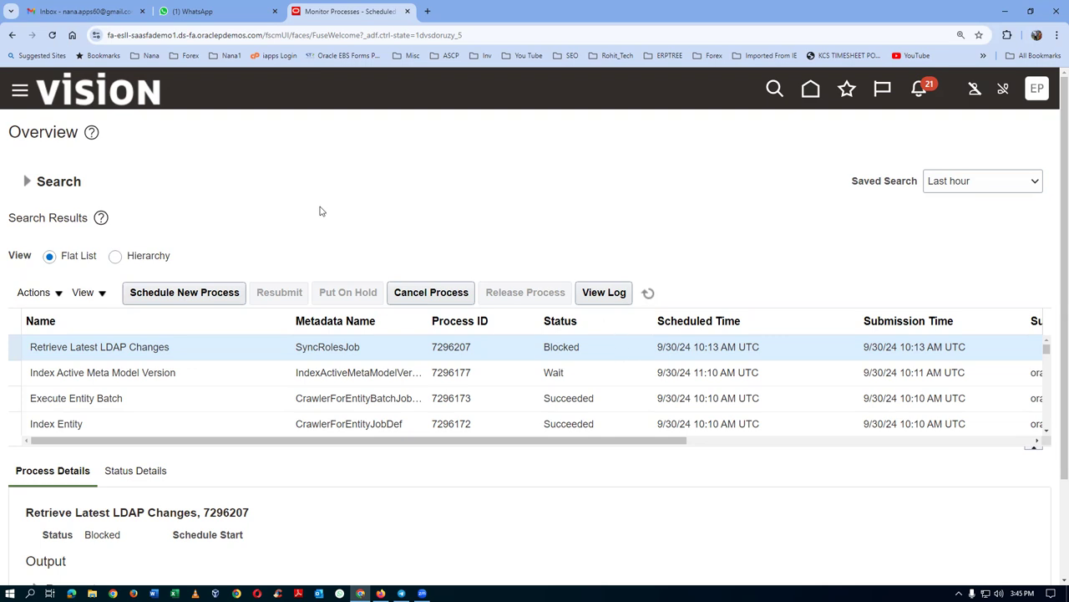
click(161, 34)
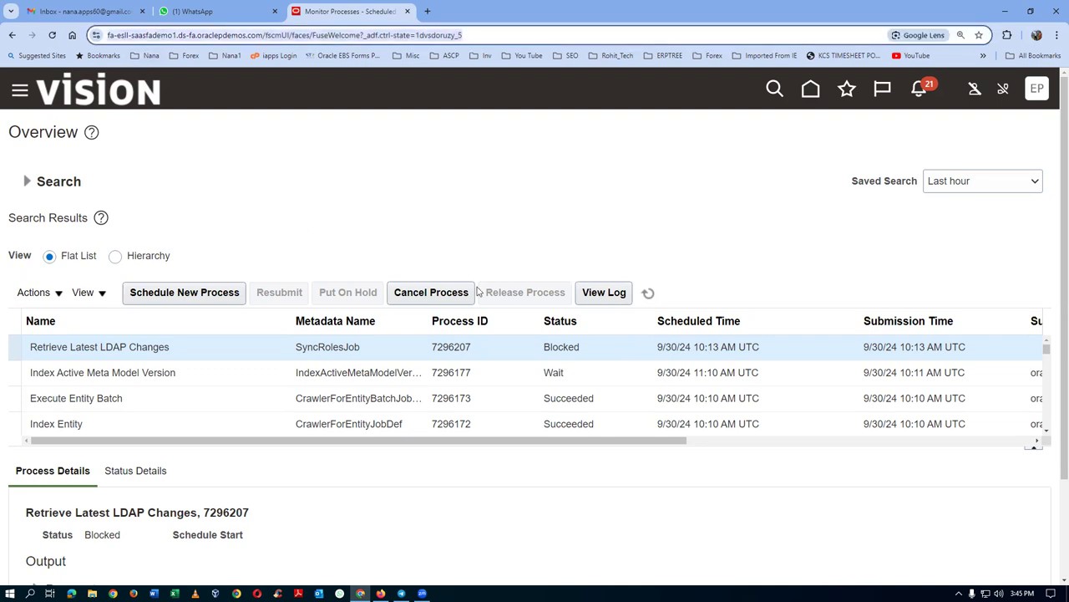
click(512, 209)
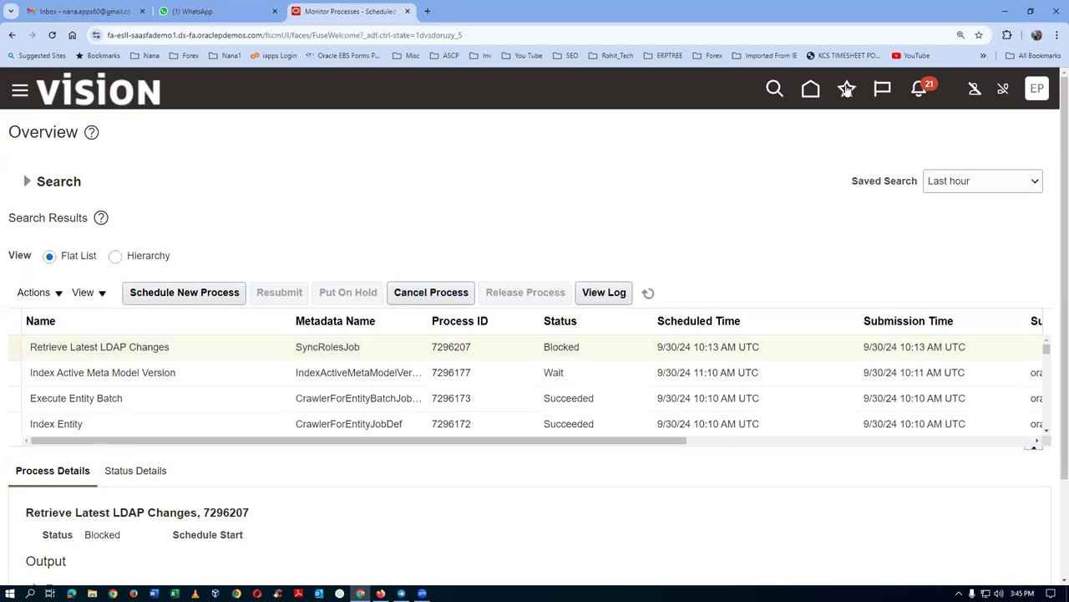
- Return to the home page and open Purchase Orders from the Procurement group
click(807, 90)
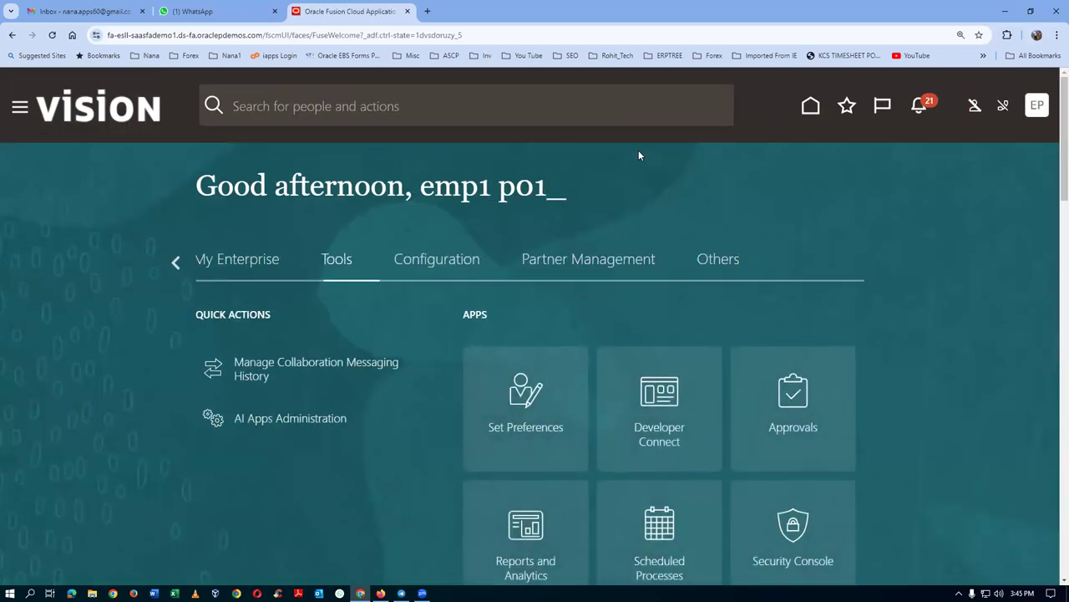
click(174, 266)
click(173, 265)
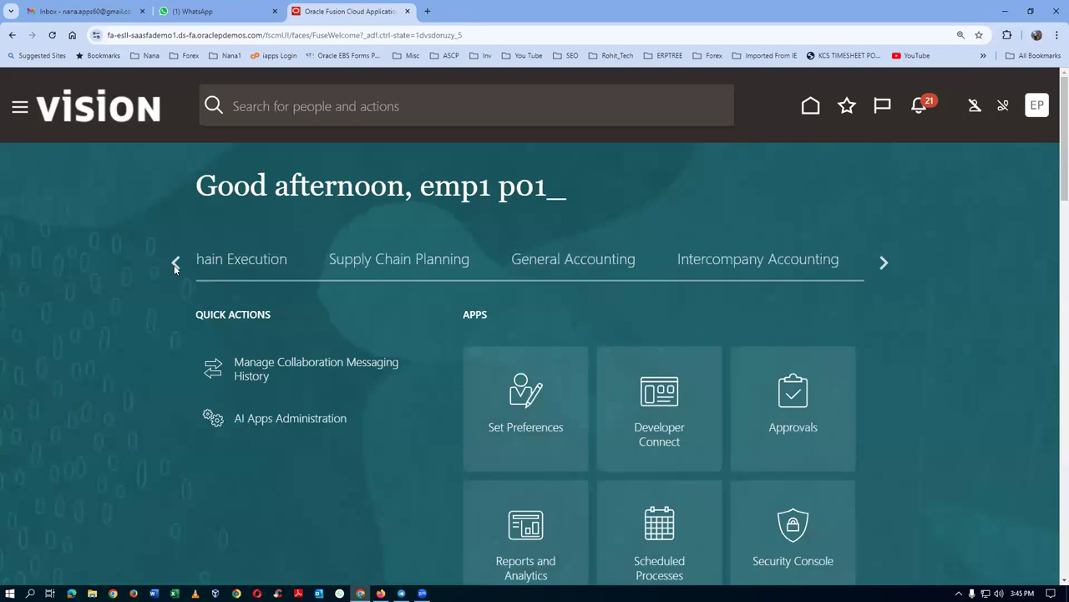
click(174, 266)
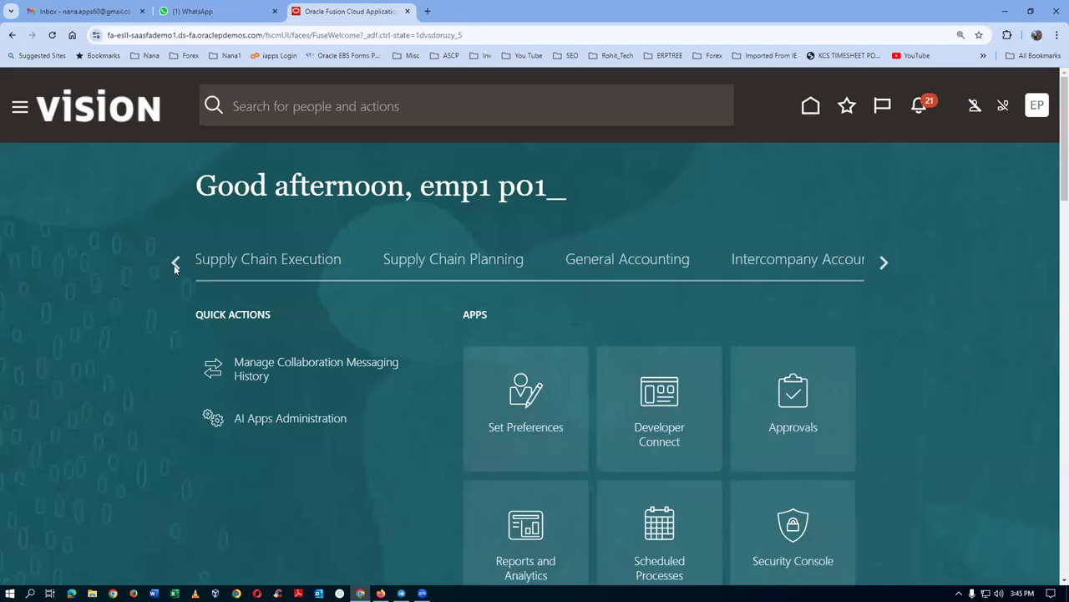
click(174, 266)
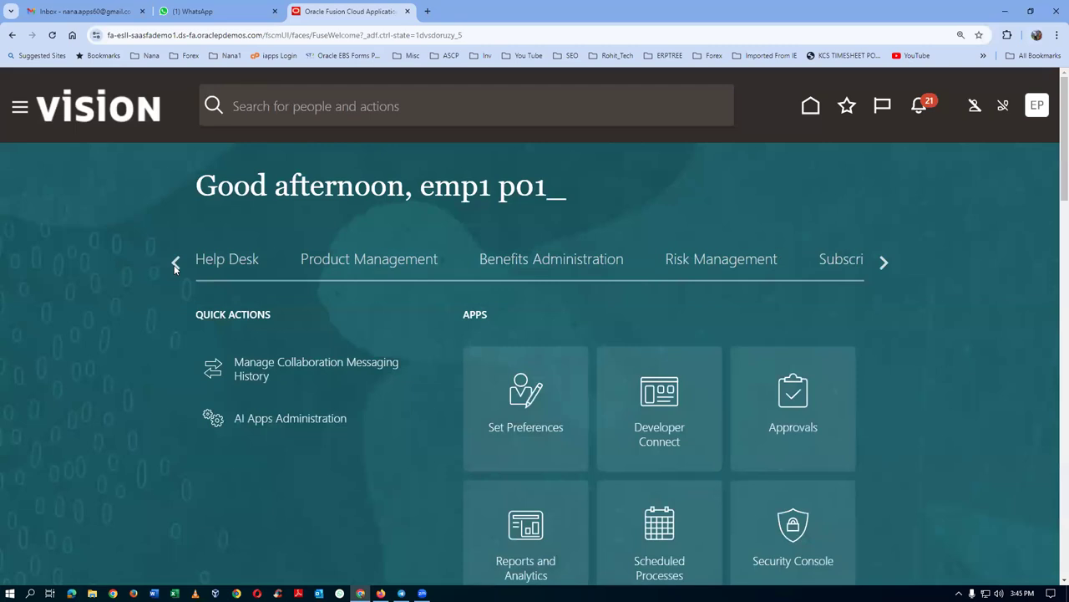
click(175, 264)
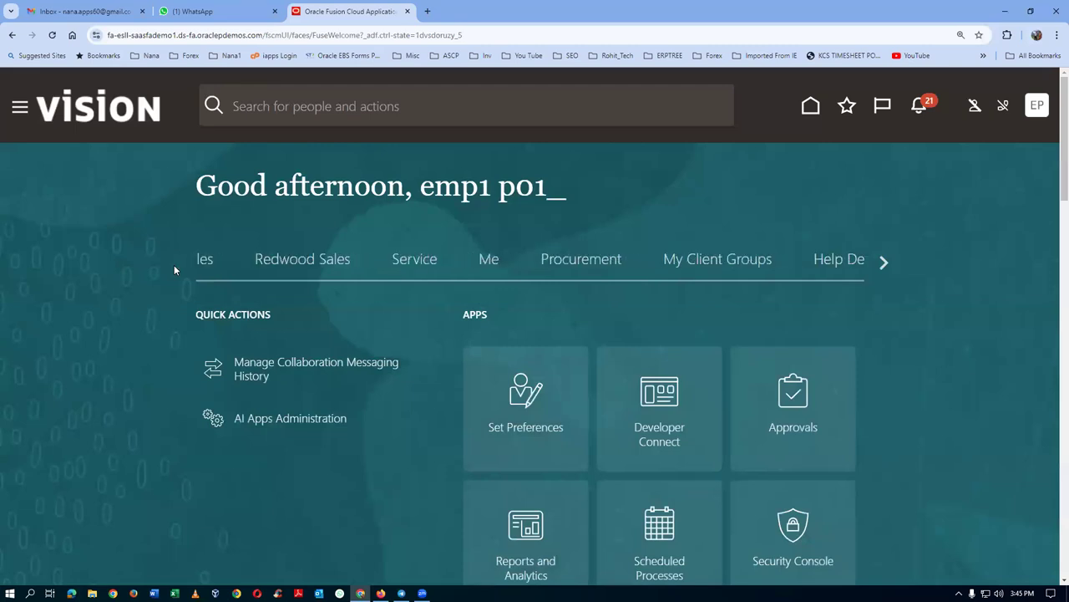
click(589, 261)
click(678, 443)
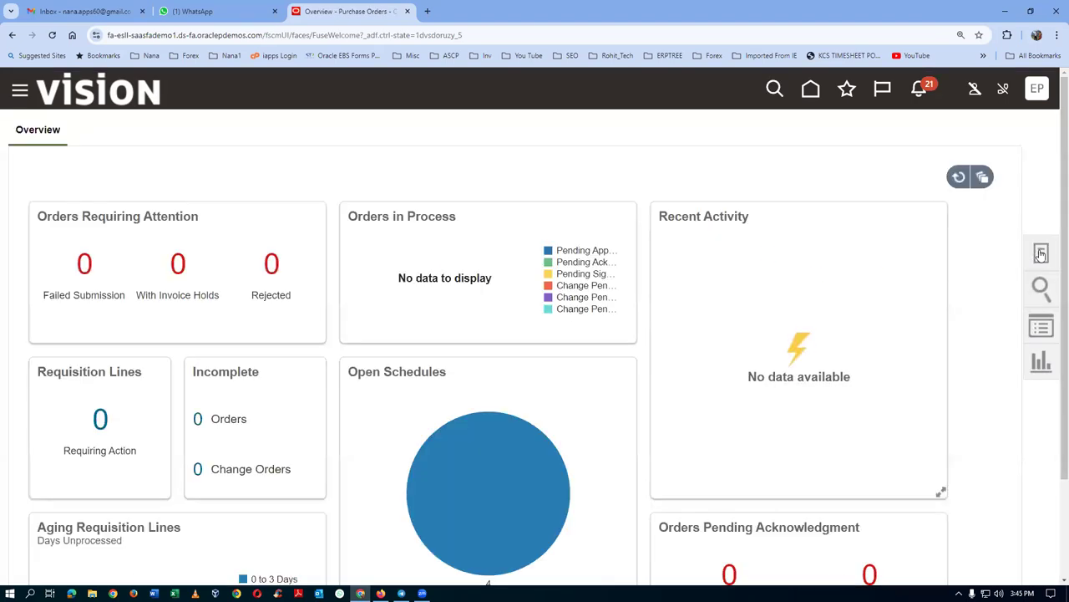
- Find the existing "fiest PO" purchase order by its order number in Manage Orders and duplicate it
click(1041, 254)
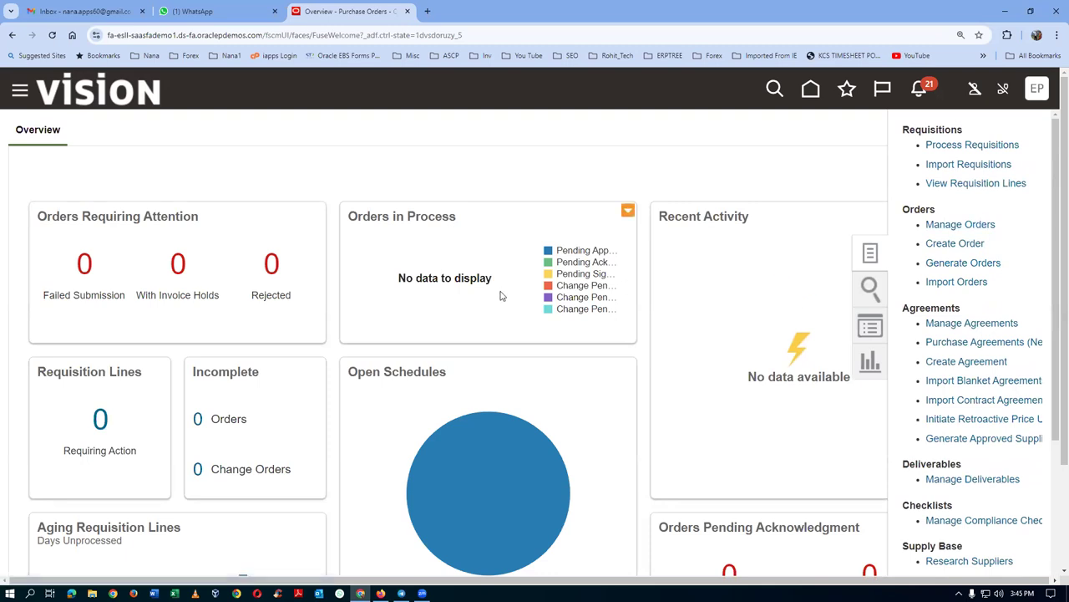
click(753, 328)
text(2001)
key(Tab)
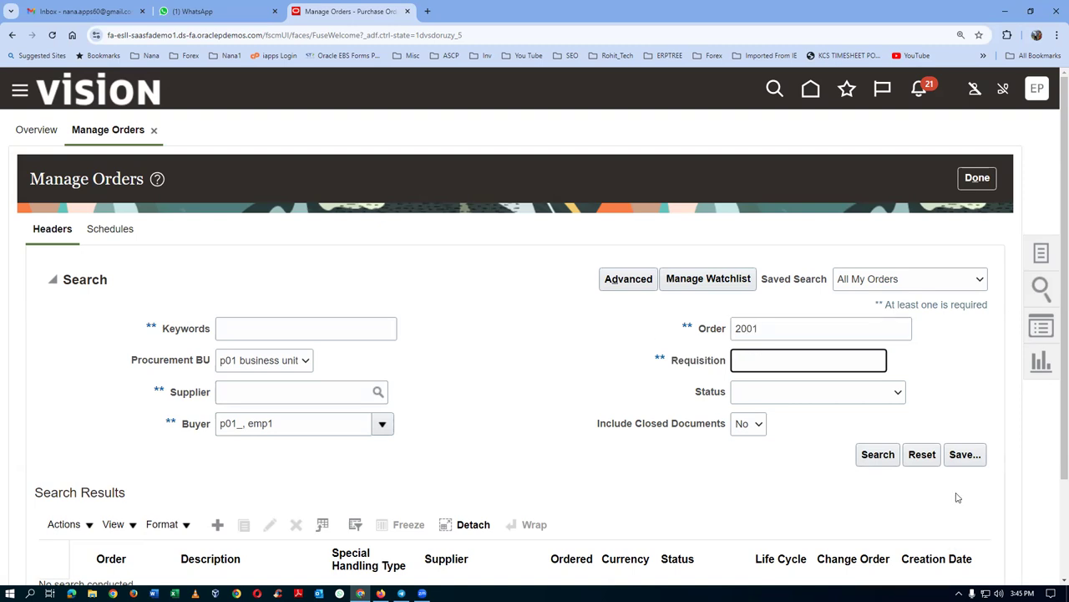
click(877, 454)
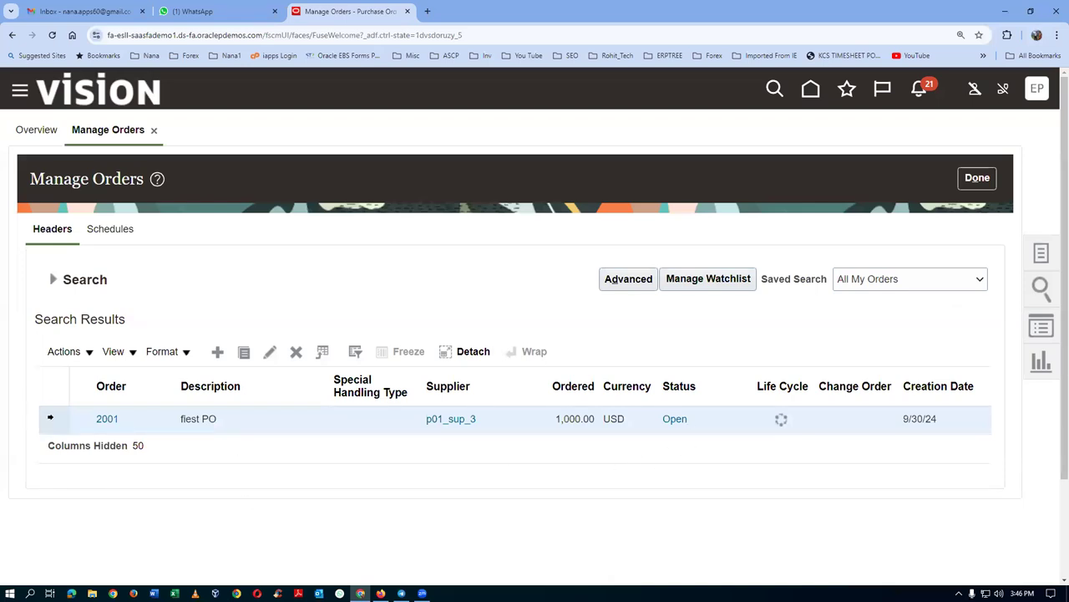
click(64, 352)
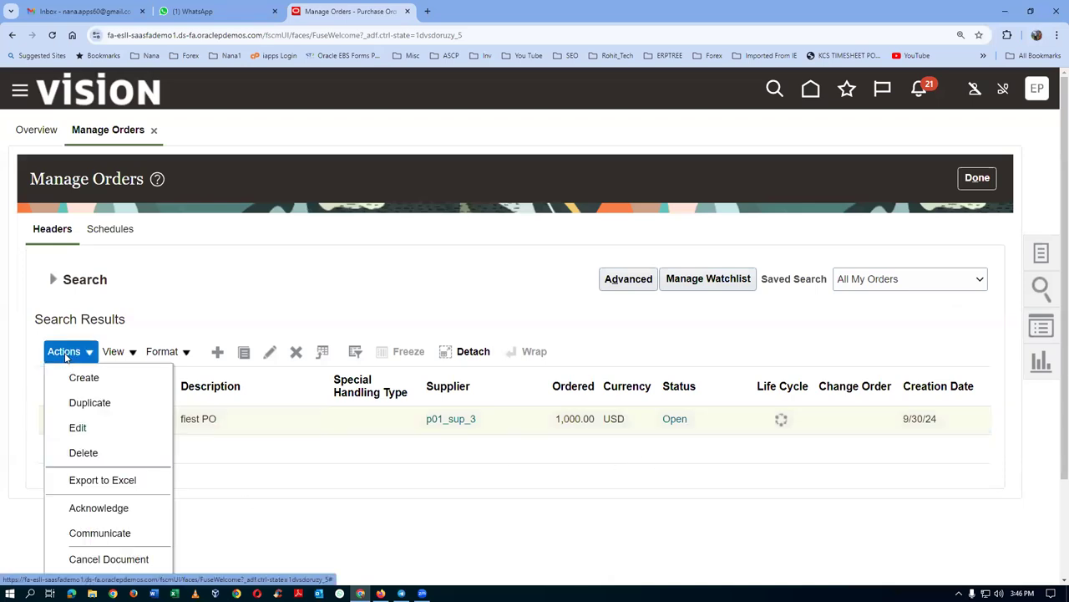
click(89, 403)
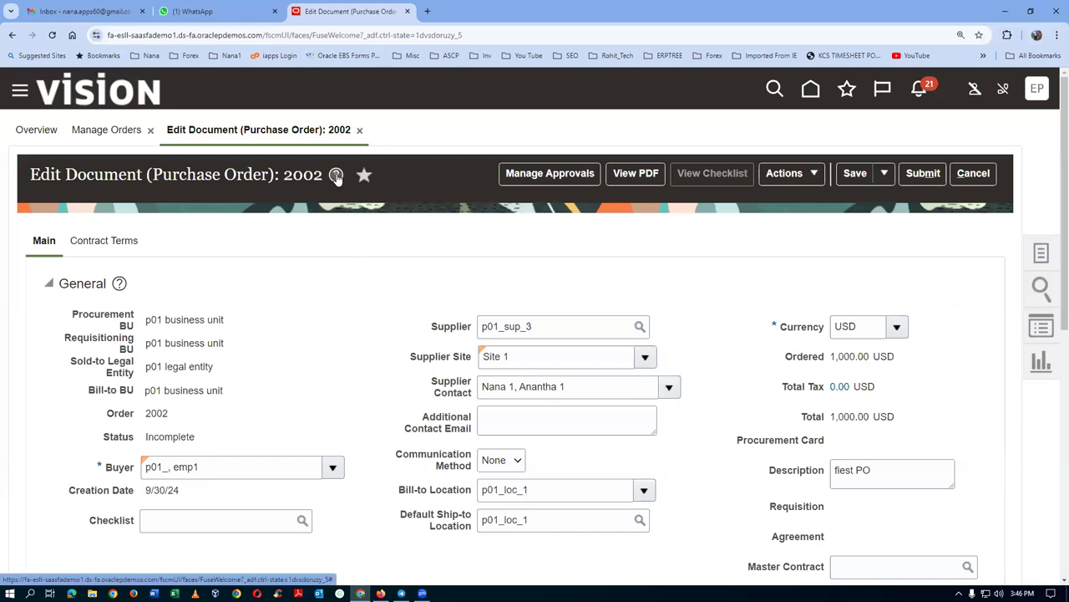
- Validate the duplicated purchase order and close the confirmation
click(804, 176)
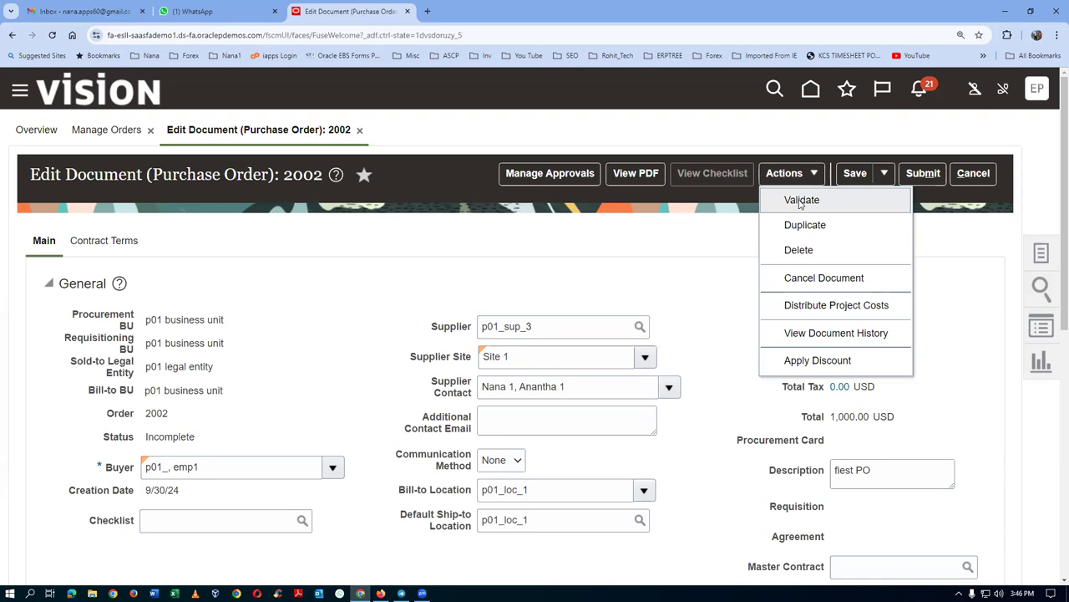
click(800, 201)
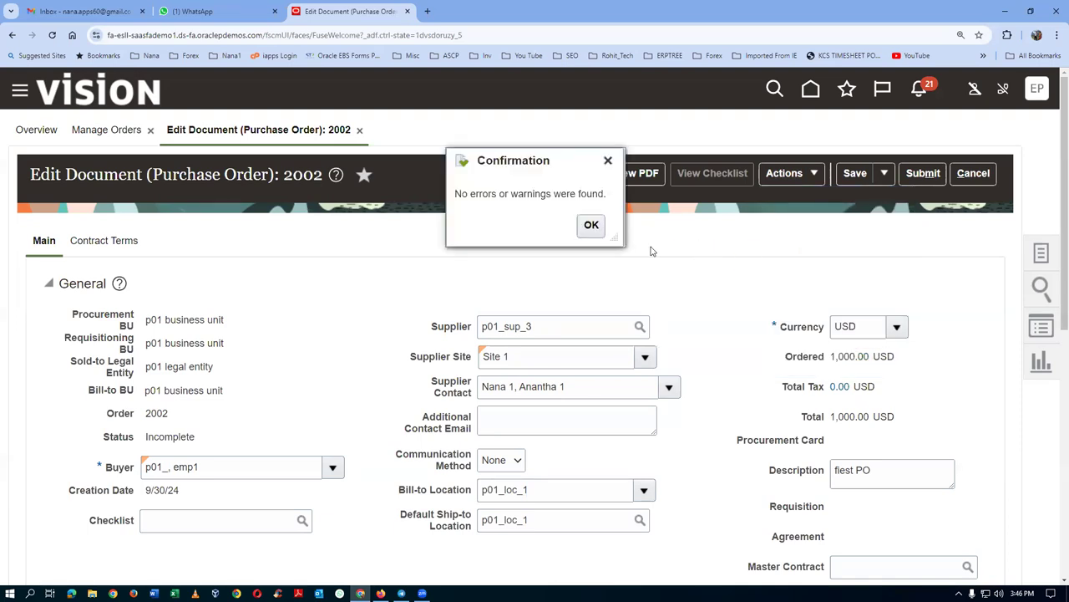
click(578, 224)
- Review the duplicated order's approval route under Manage Approvals, submit the order for approval, and close Manage Orders
click(550, 173)
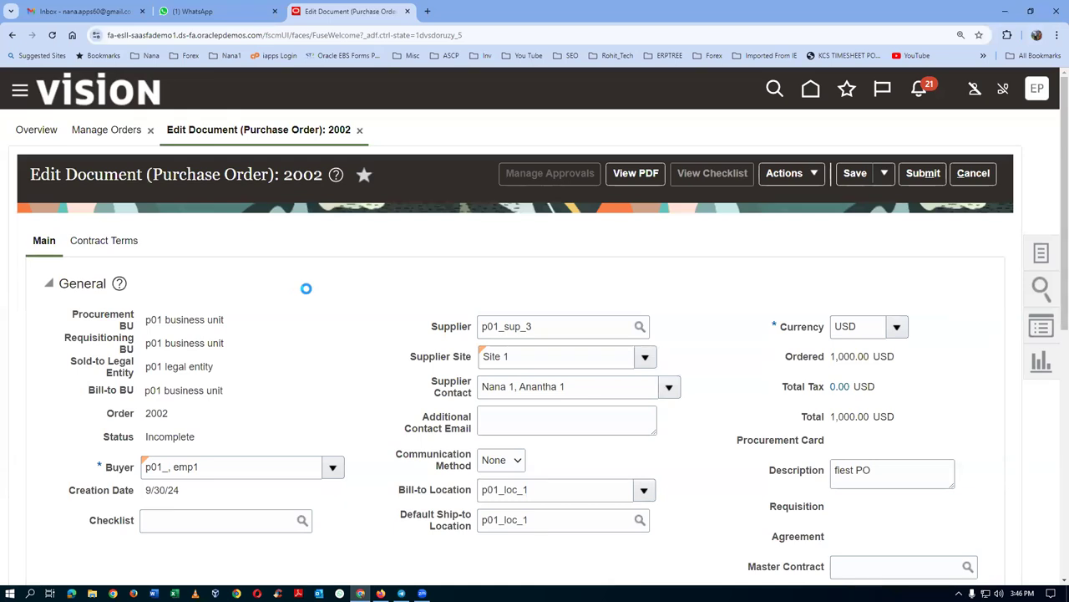
scroll(307, 288, down, 3)
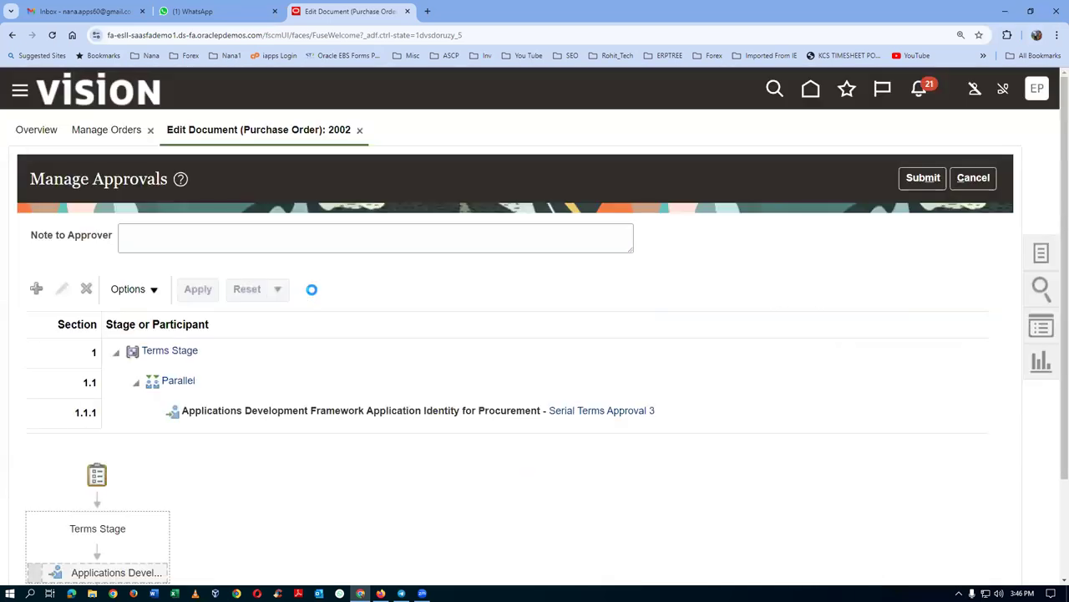
scroll(311, 289, down, 2)
scroll(880, 298, up, 3)
click(924, 178)
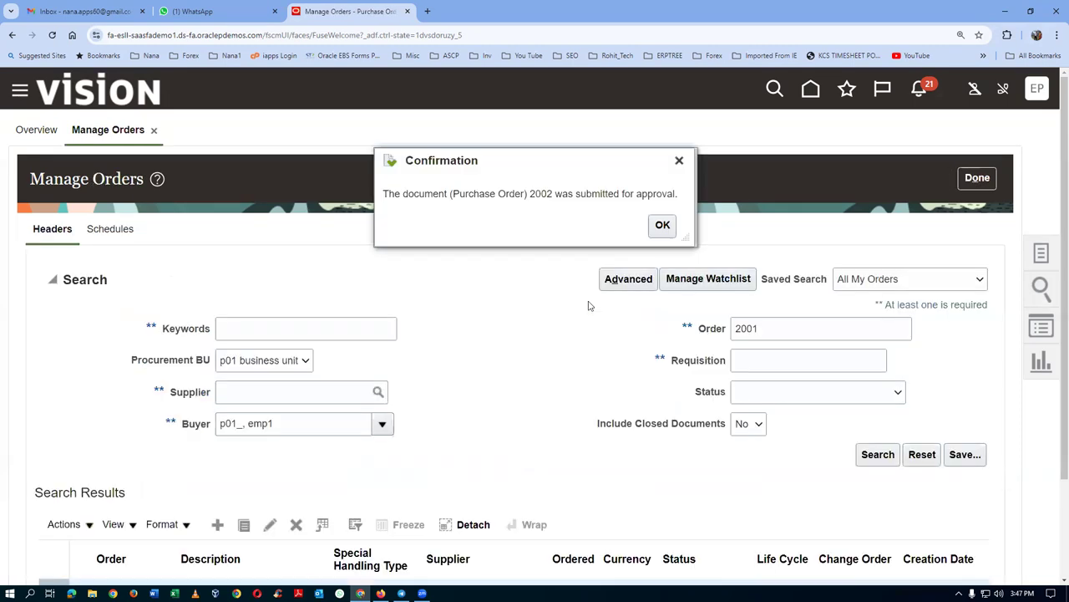
click(662, 224)
click(977, 178)
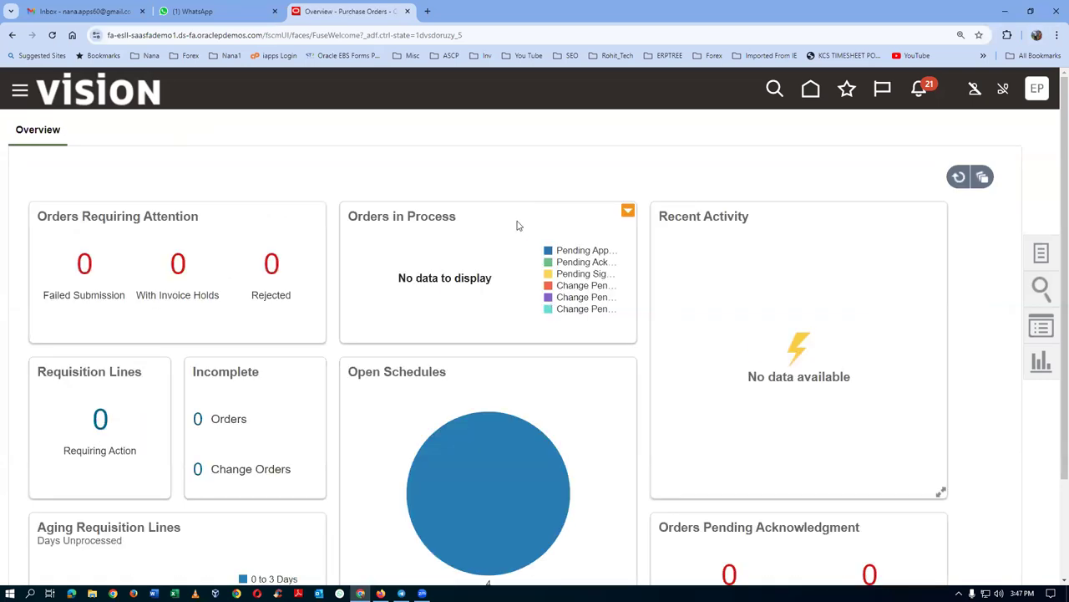
- Duplicate the browser tab and load the welcome page from the shortened fa-esll-saasfademo1.ds-fa.oraclepdemos.com address
right_click(352, 13)
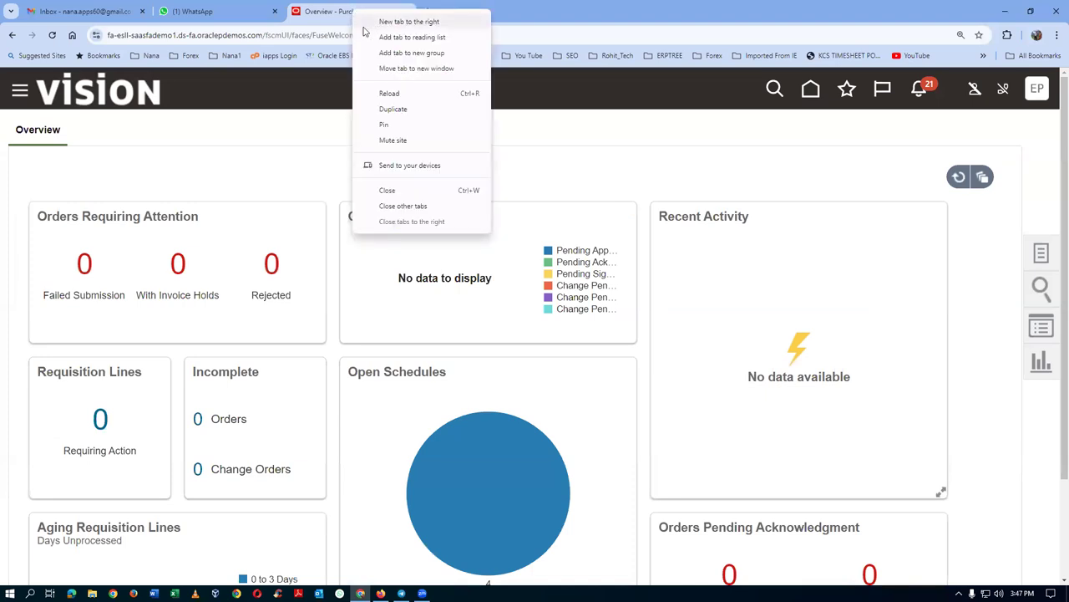
click(389, 109)
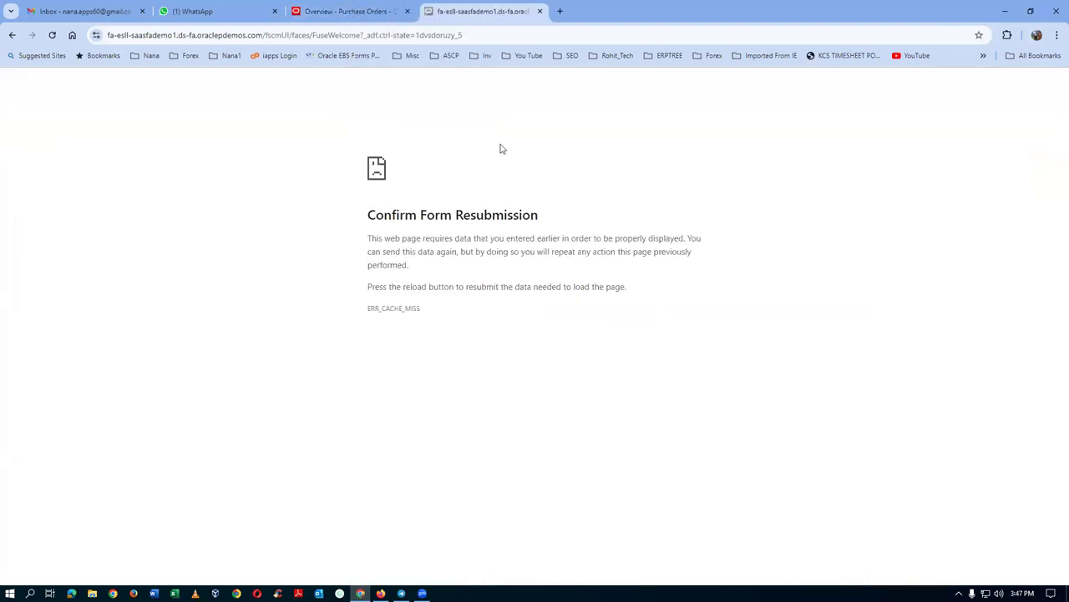
click(330, 38)
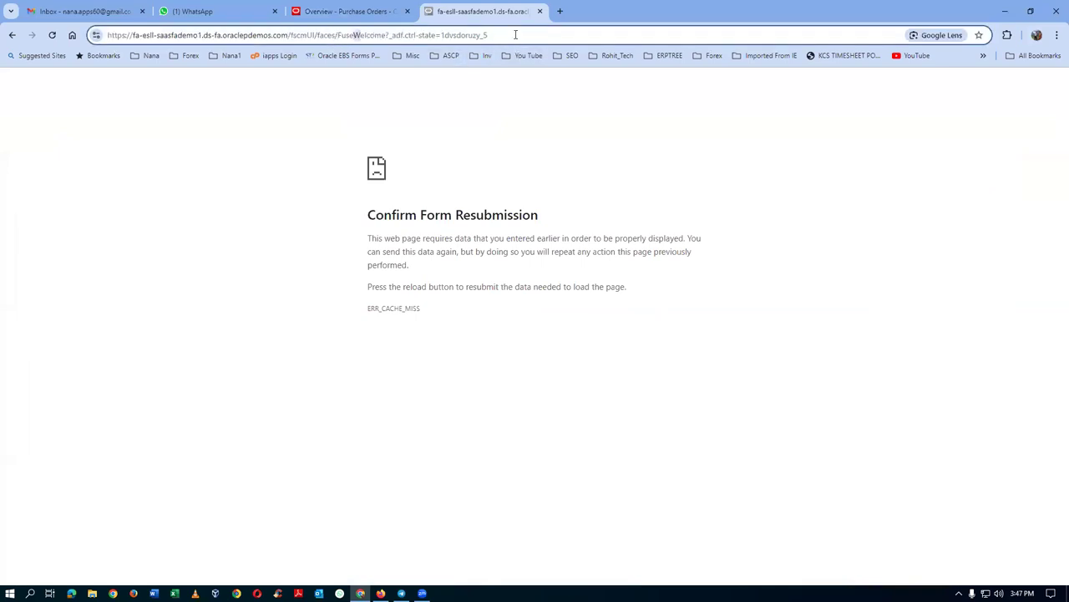
key(BackSpace)
key(BackSpace)
key(BackSpace)
key(BackSpace)
key(BackSpace)
key(BackSpace)
key(BackSpace)
key(BackSpace)
key(BackSpace)
key(BackSpace)
key(BackSpace)
key(BackSpace)
key(BackSpace)
key(BackSpace)
key(BackSpace)
key(BackSpace)
key(BackSpace)
key(BackSpace)
key(BackSpace)
key(BackSpace)
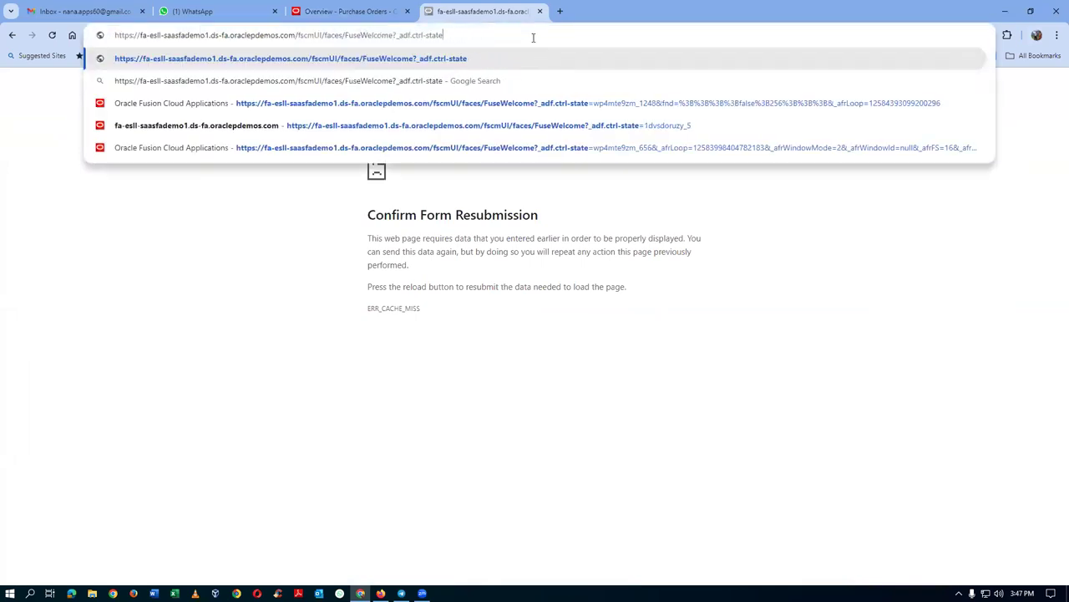
key(BackSpace)
key(BackSpace)
key(BackSpace)
key(BackSpace)
key(BackSpace)
key(BackSpace)
key(BackSpace)
key(BackSpace)
key(BackSpace)
key(BackSpace)
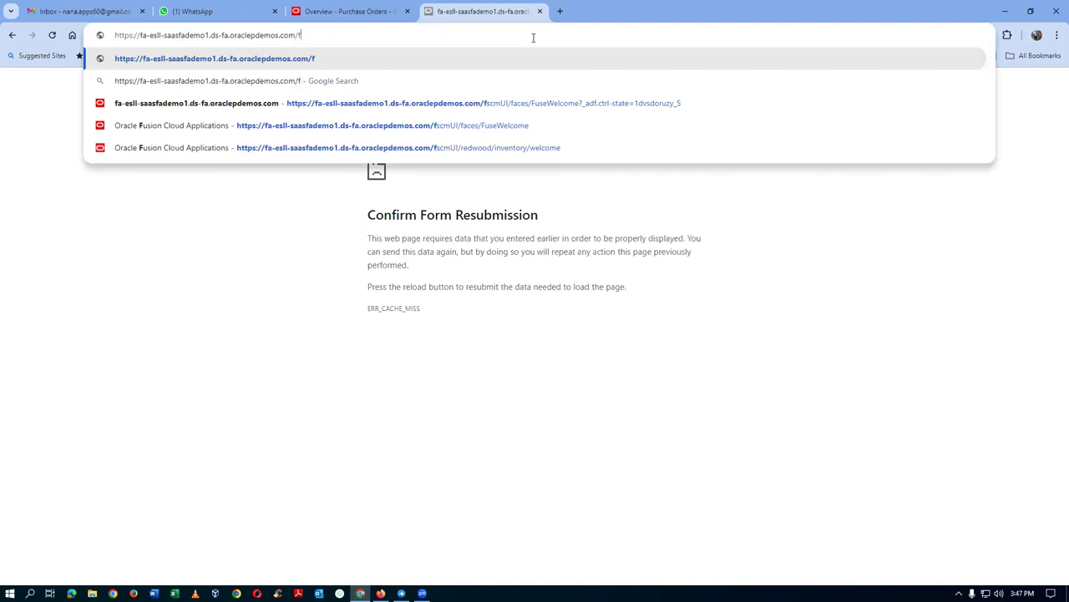
key(Return)
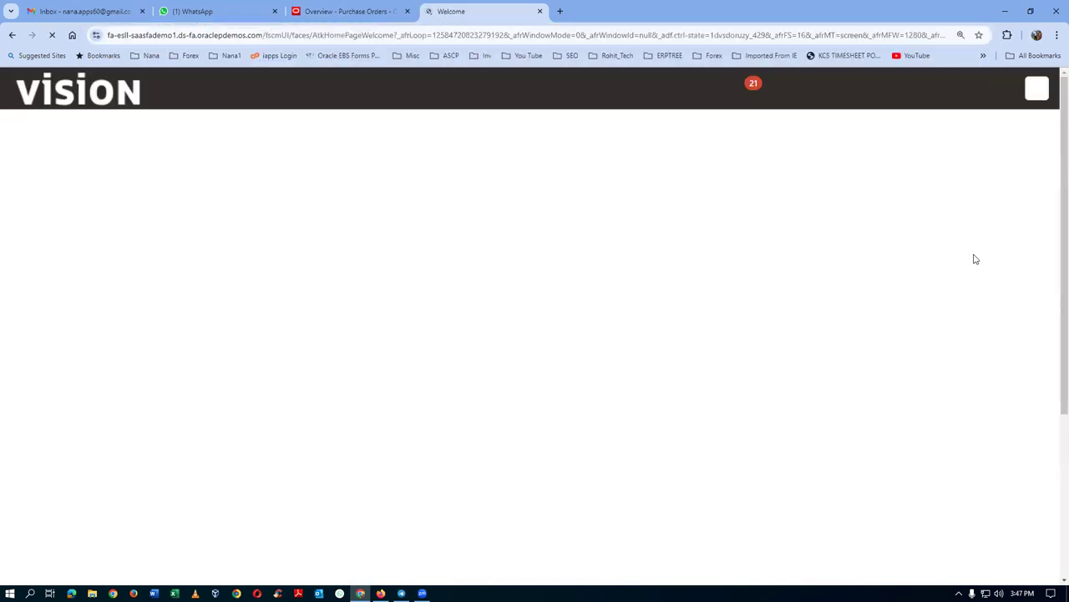
- Open Setup and Maintenance in the duplicated tab, agreeing to leave the current page
click(1038, 98)
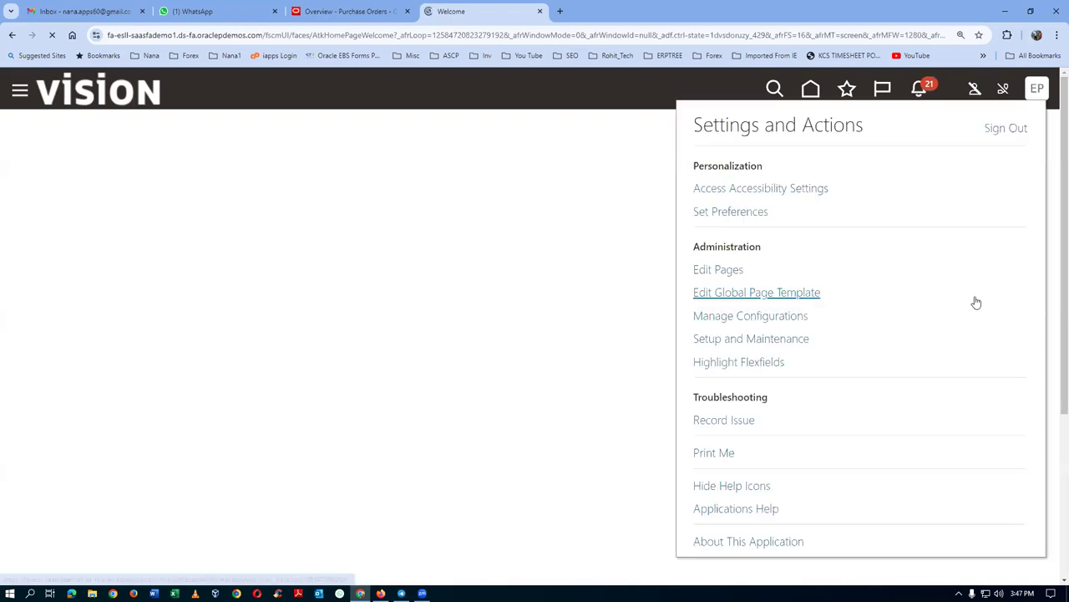
click(781, 345)
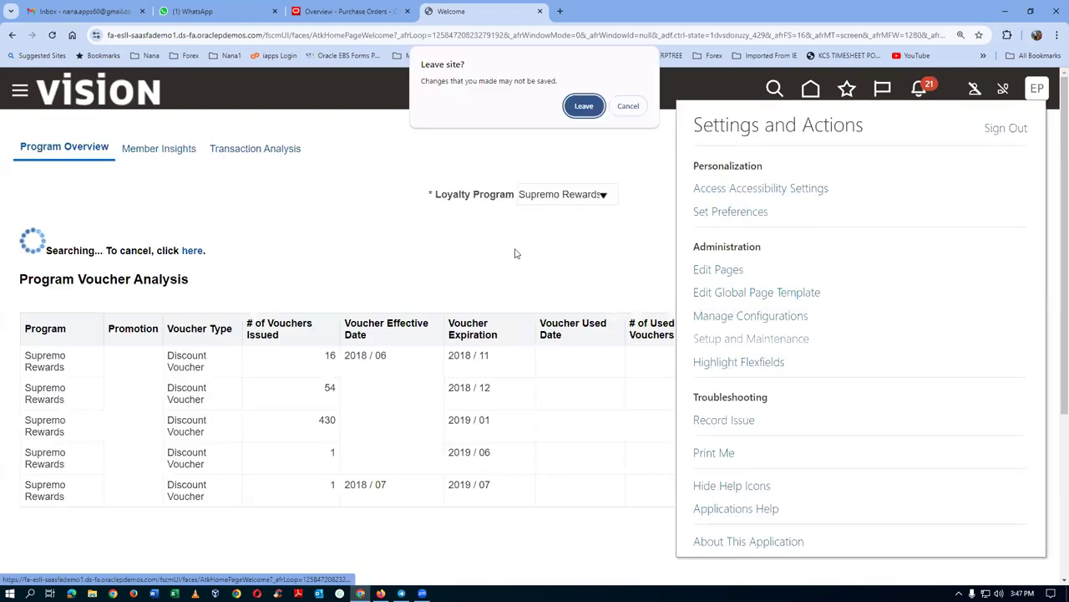
click(580, 106)
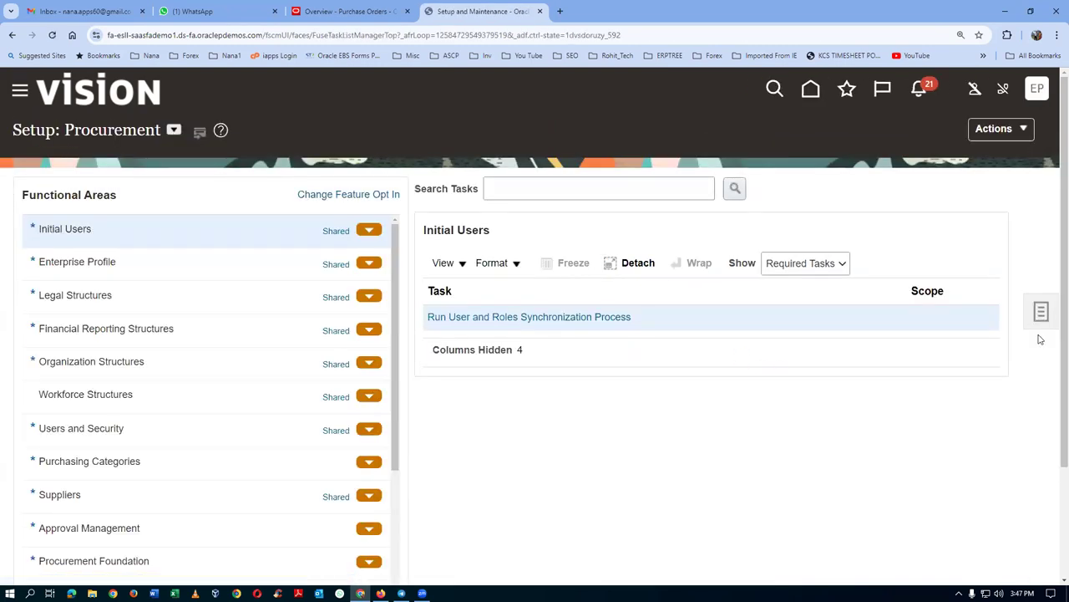
click(352, 14)
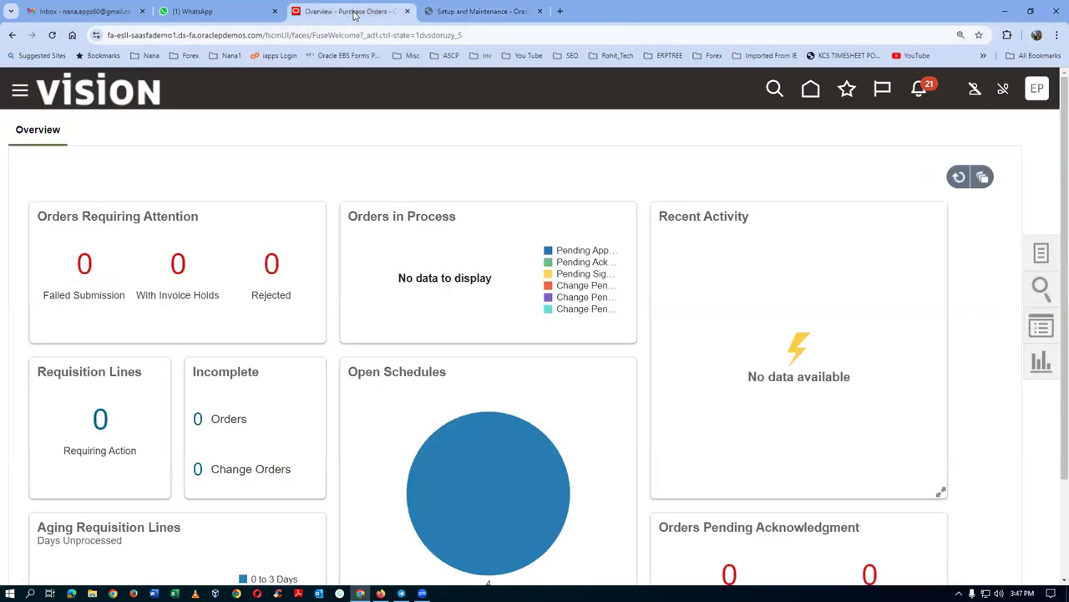
click(505, 18)
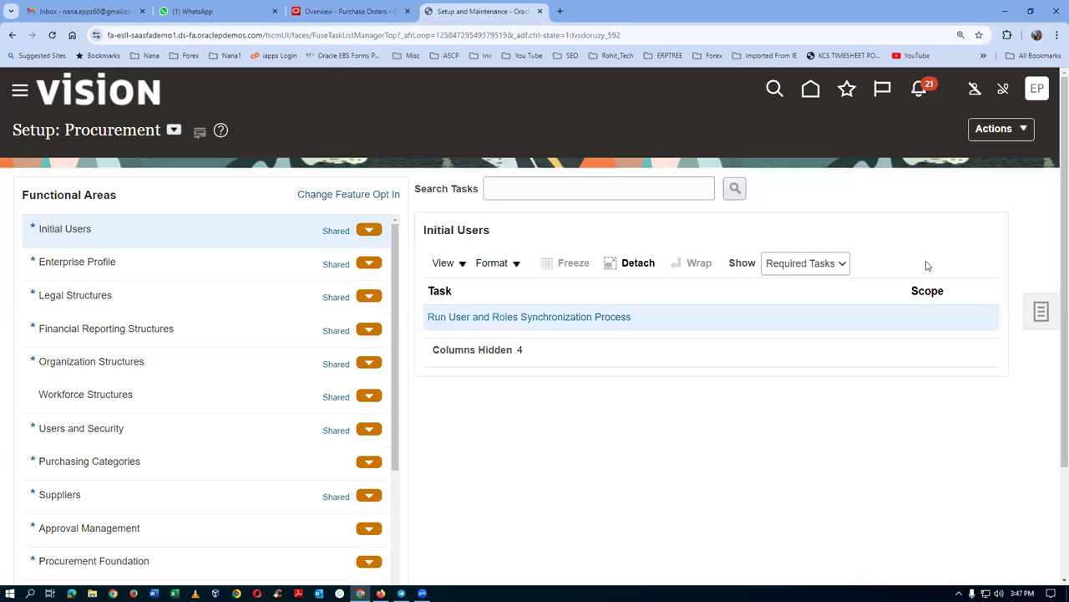
- Open the setup task search and search for man%doc%app%
click(1034, 319)
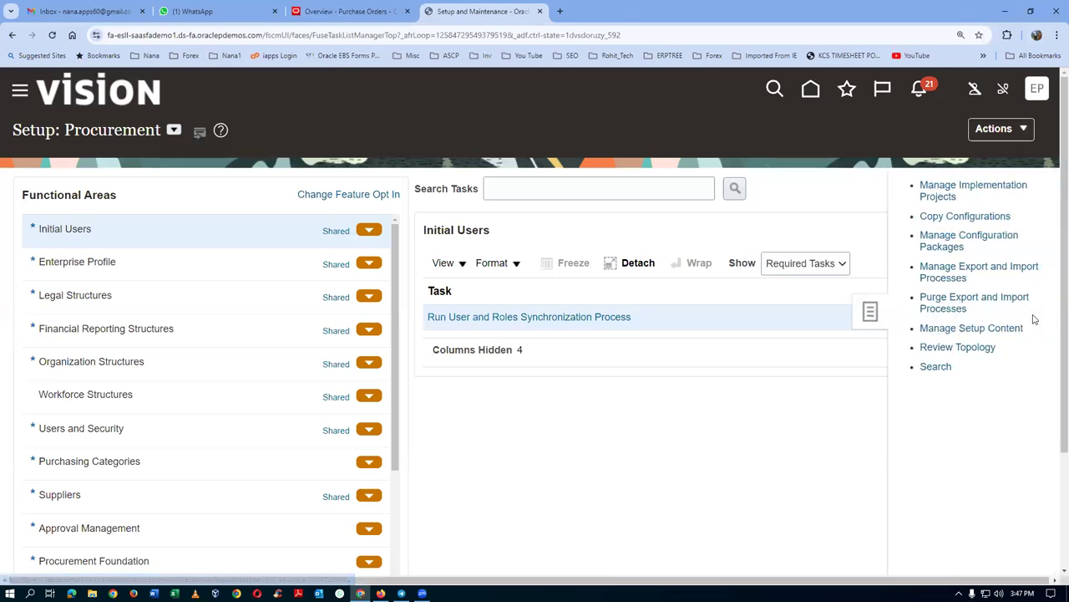
click(935, 367)
click(265, 192)
text(man%doc5app%)
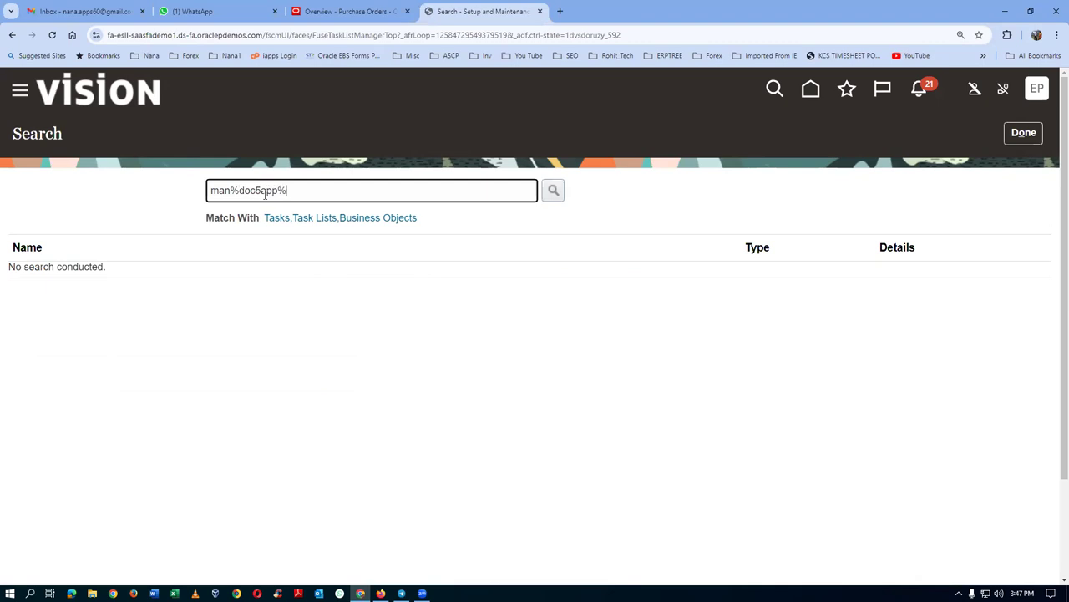
key(Return)
drag(255, 190, 261, 192)
text(%)
key(Return)
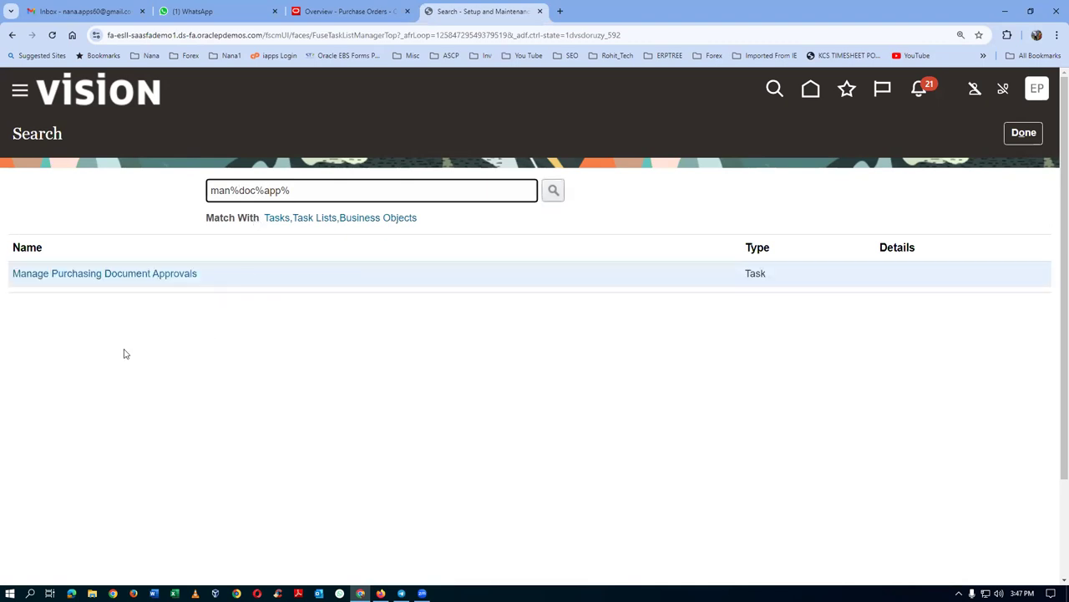
- Open Manage Purchasing Document Approvals and edit the rules of the Terms Approval Serial 3 participant
click(65, 276)
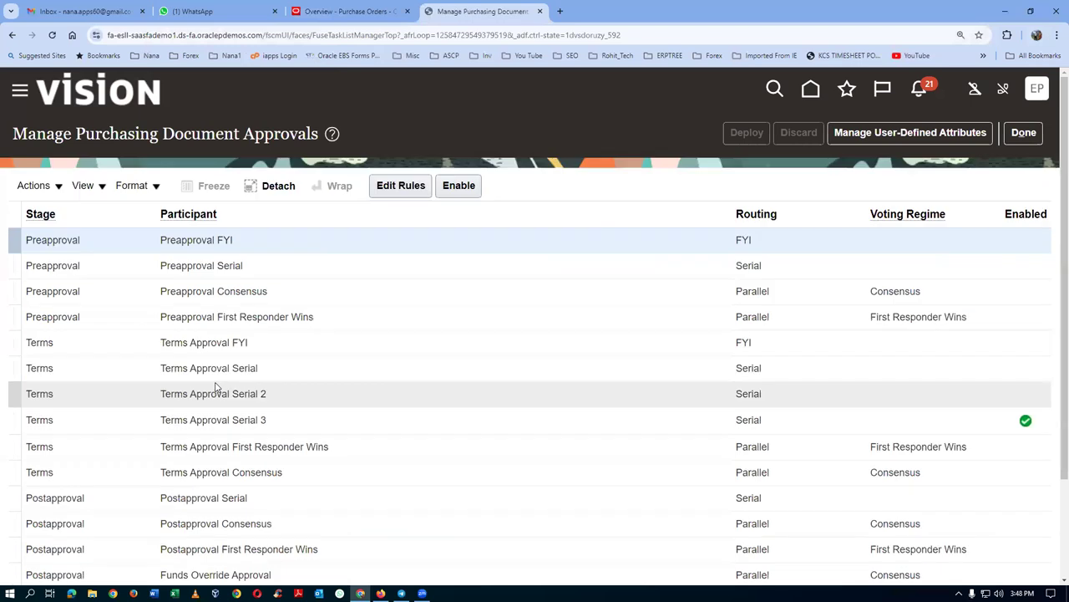
click(318, 418)
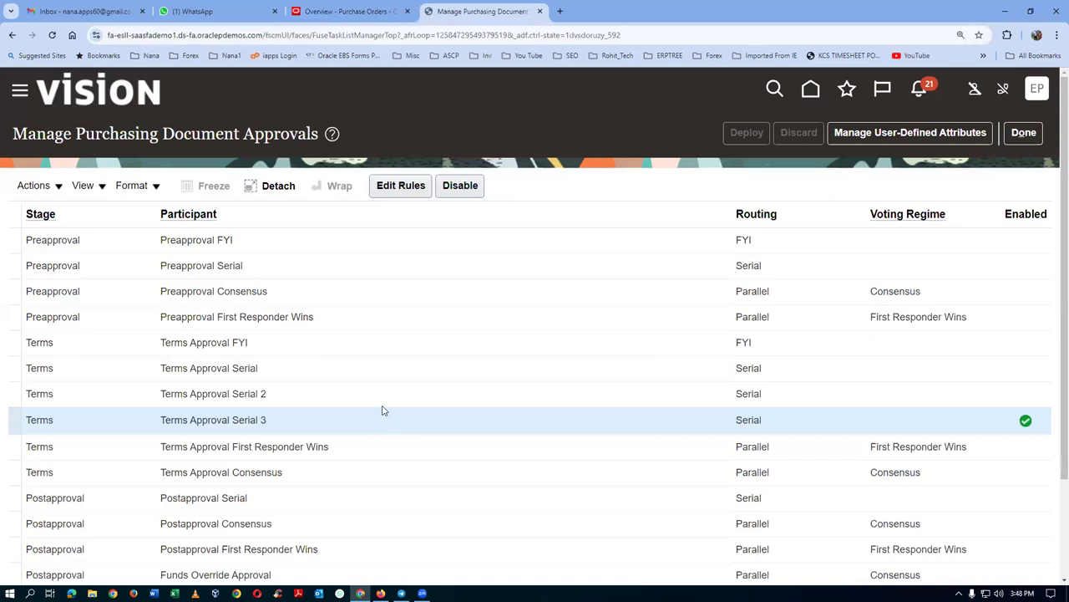
click(400, 197)
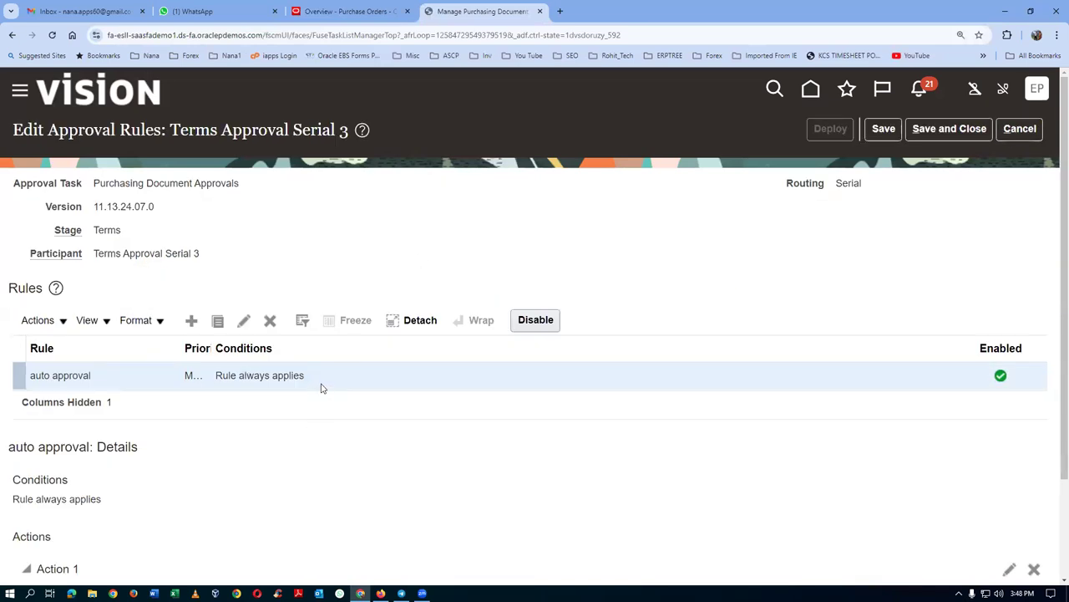
scroll(427, 446, down, 2)
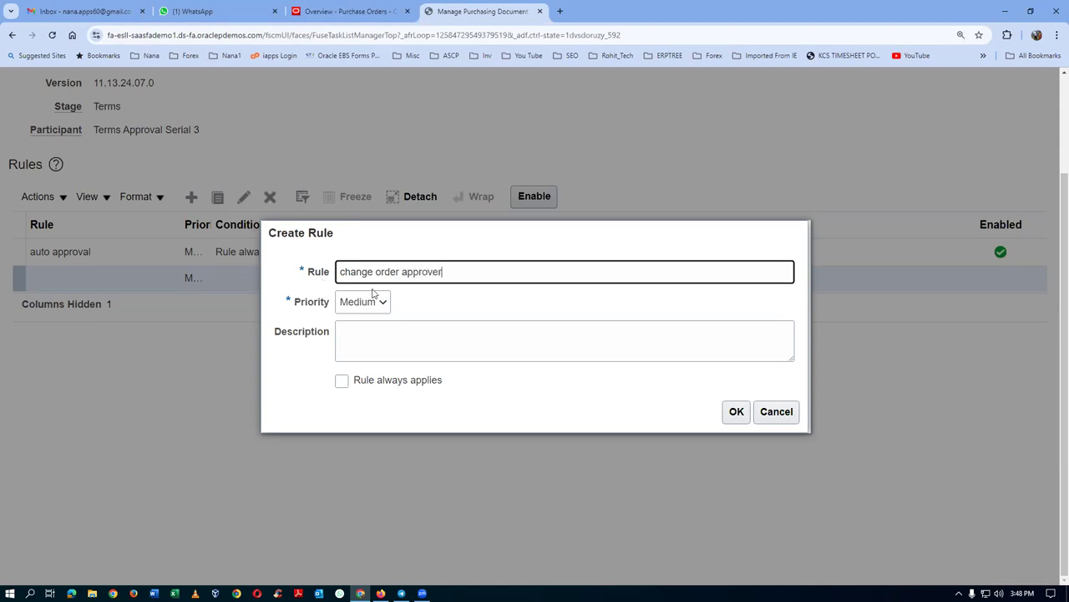
- Create the medium-priority rule "change order approver", reusing its name as the description
drag(465, 275, 241, 303)
key(ctrl+c)
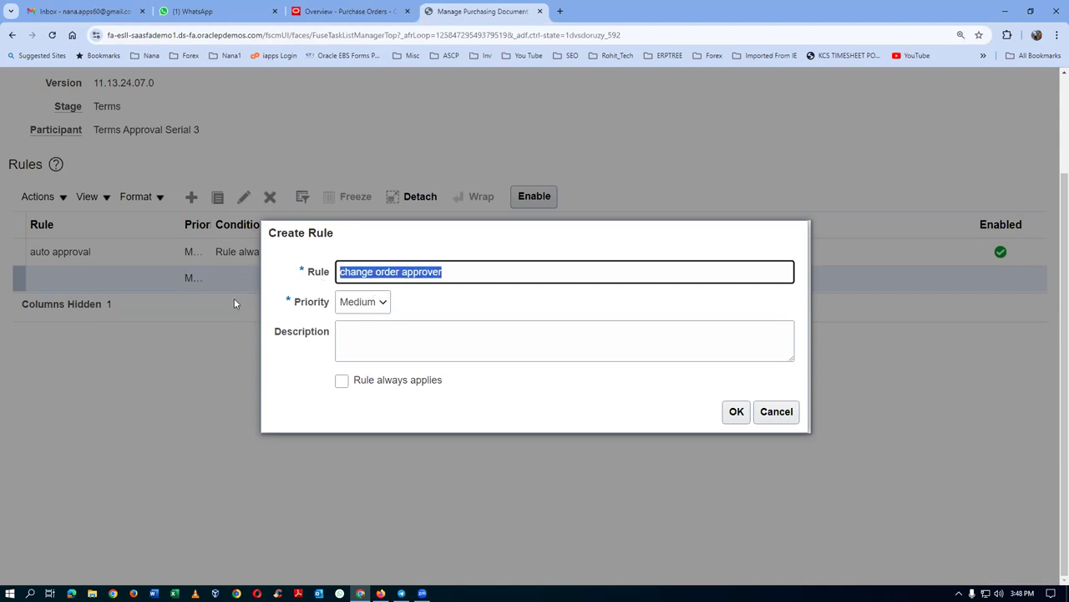
click(351, 335)
key(ctrl+v)
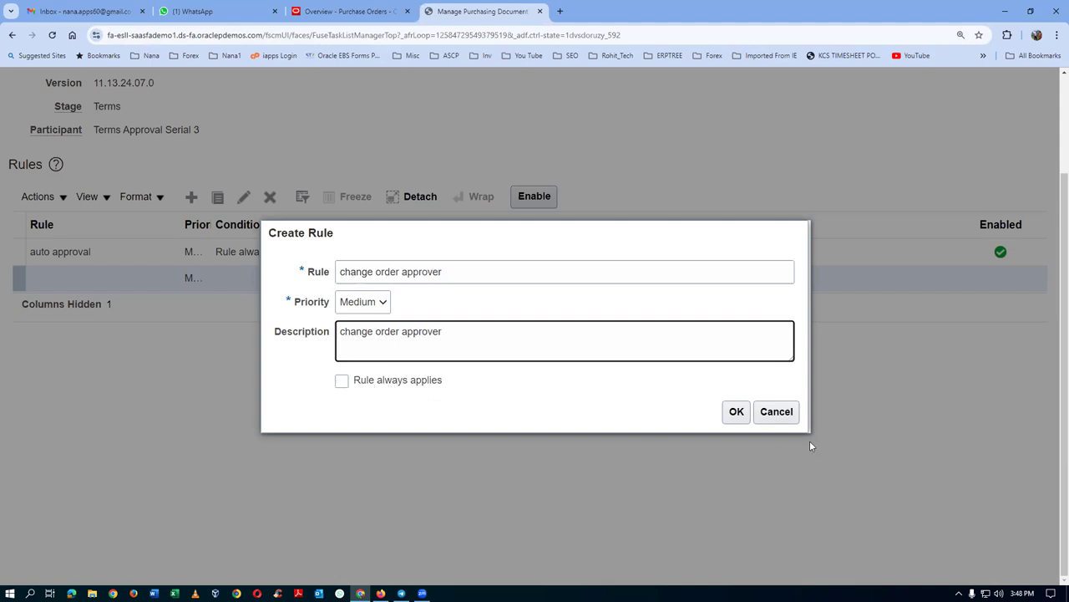
click(737, 413)
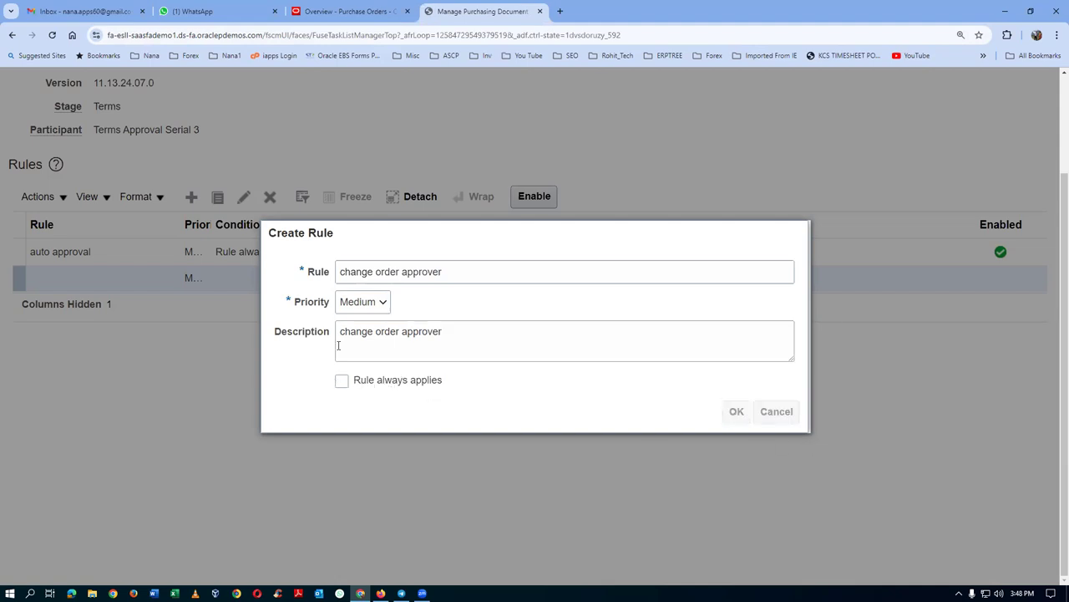
- Add a condition to the change order approver rule requiring the Is Change Order attribute to equal Yes
click(556, 413)
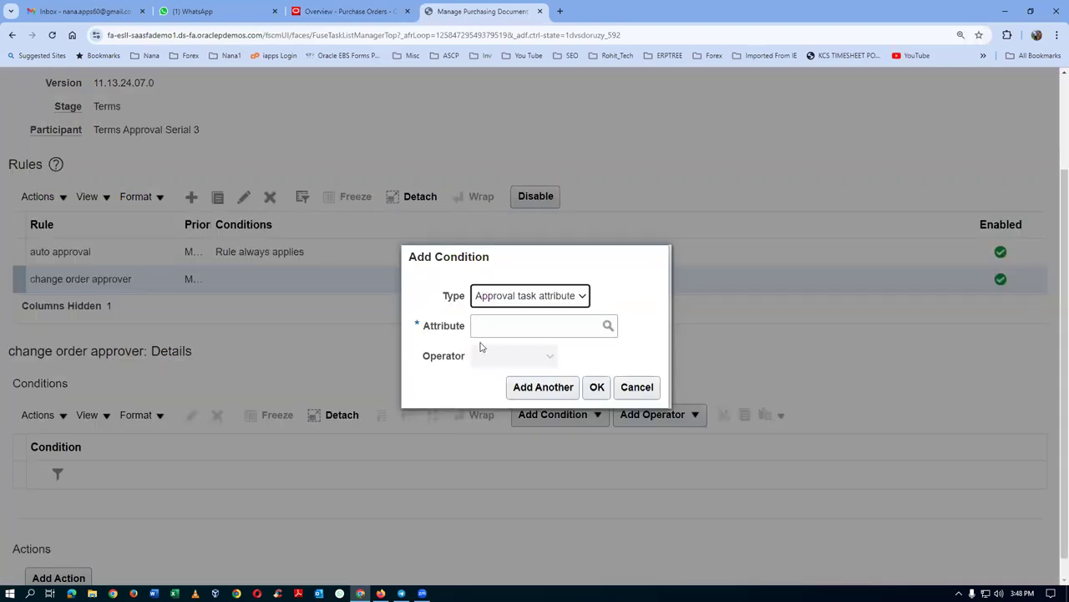
click(502, 326)
text(is change)
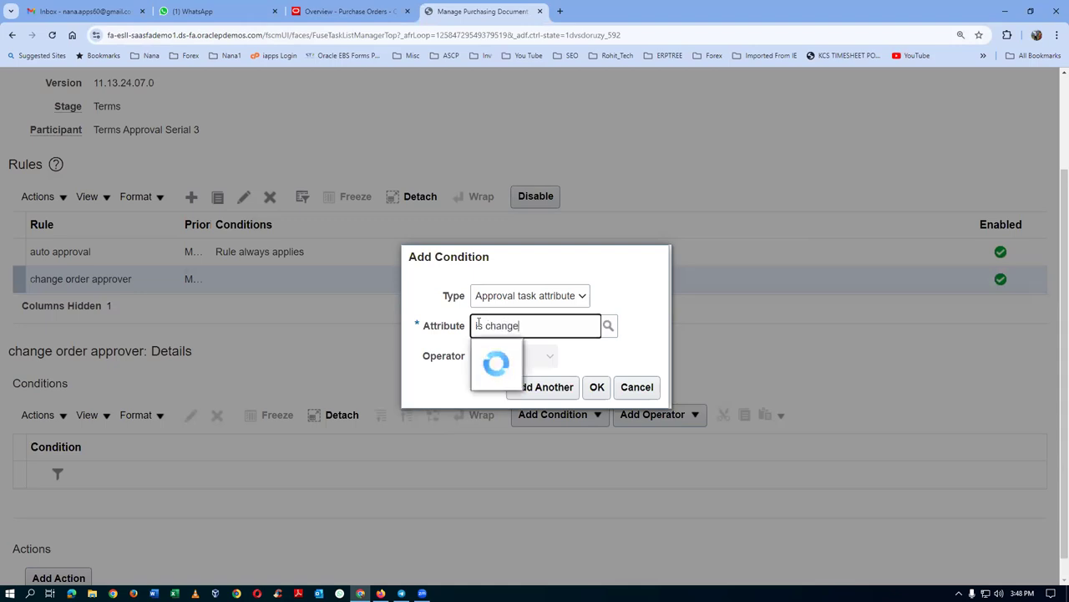
click(573, 352)
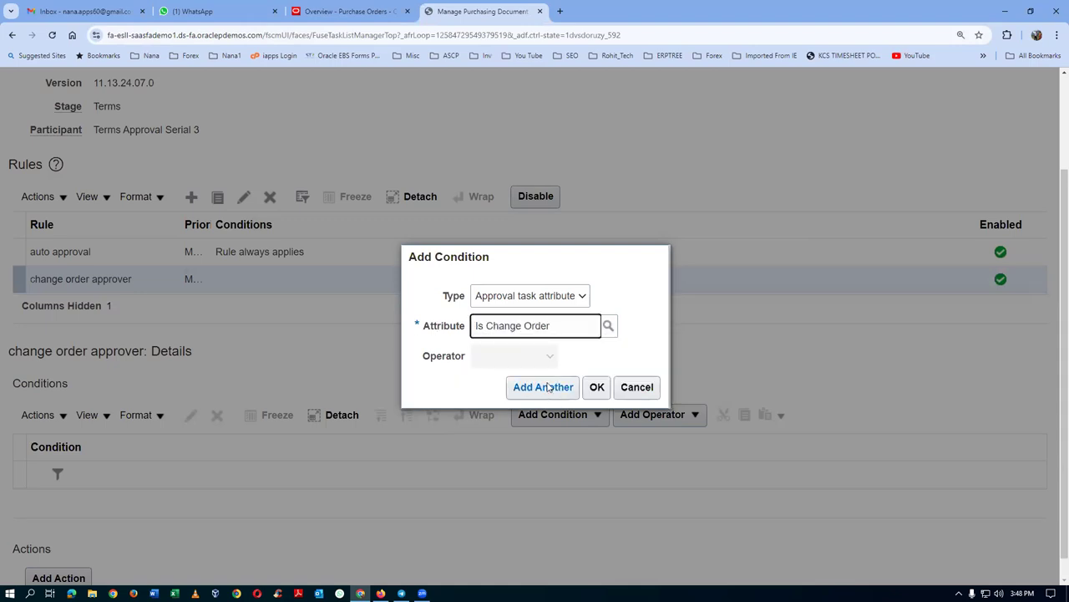
click(487, 386)
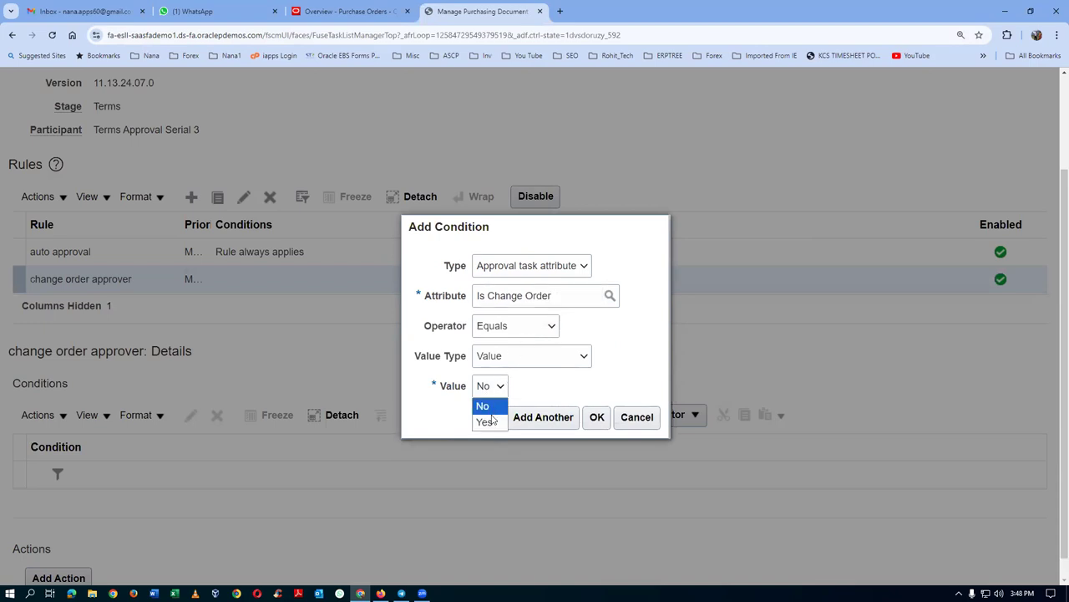
click(490, 420)
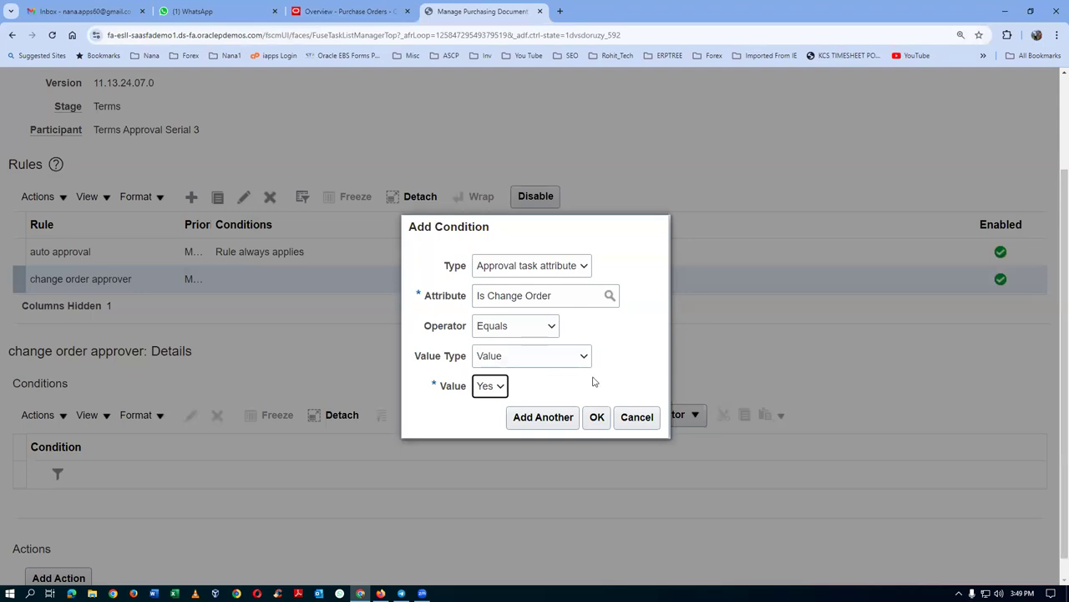
click(598, 418)
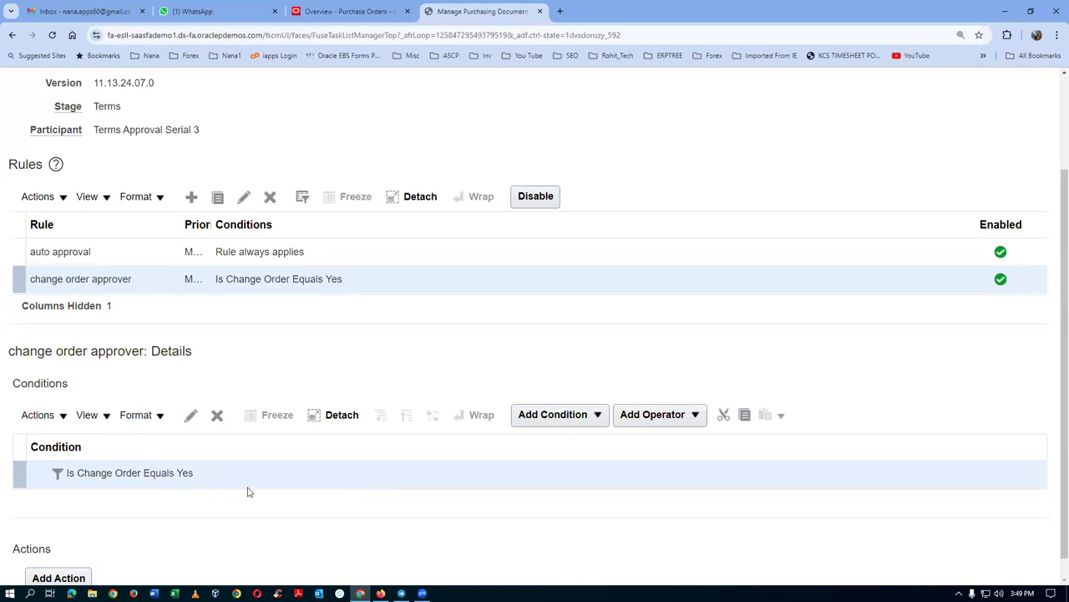
- Add an action to the change order approver rule that requires approval, routed to a single approver of user type Worker, "emp2, p01_"
scroll(255, 490, down, 1)
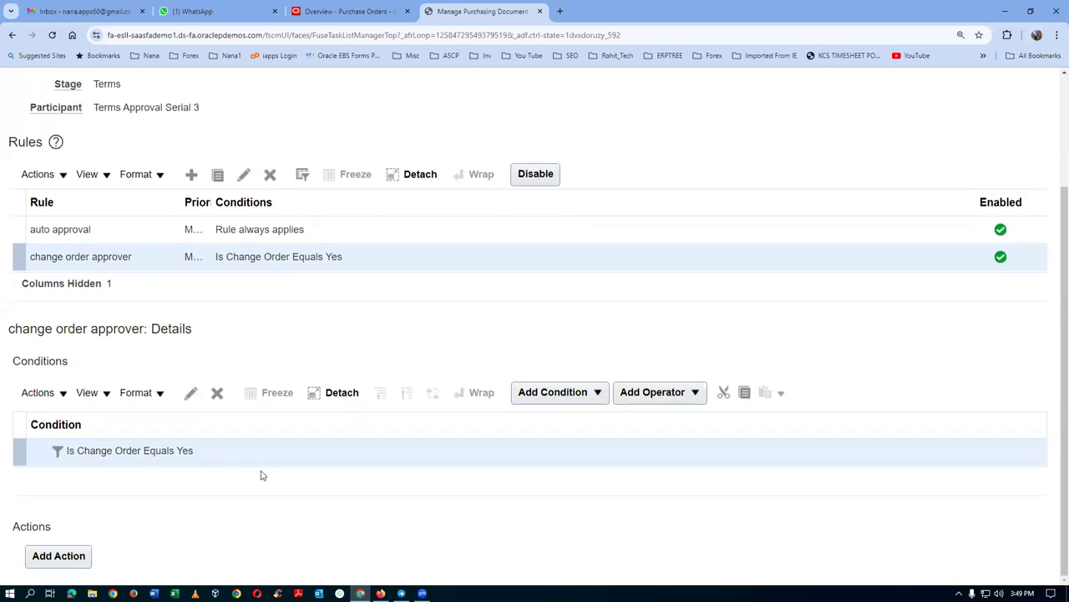
click(56, 556)
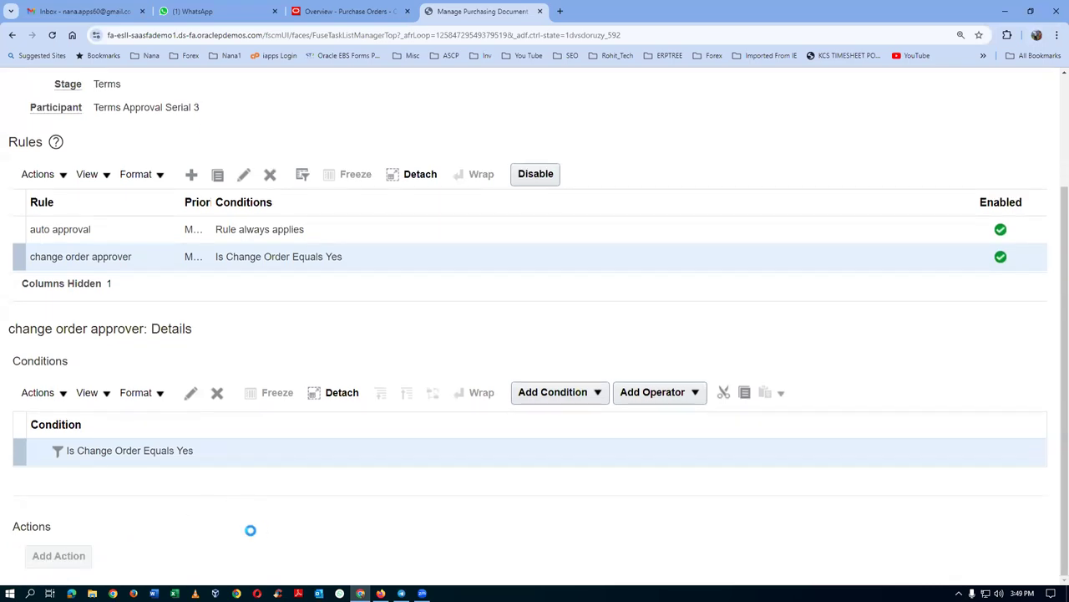
click(504, 284)
click(495, 301)
click(497, 311)
click(498, 379)
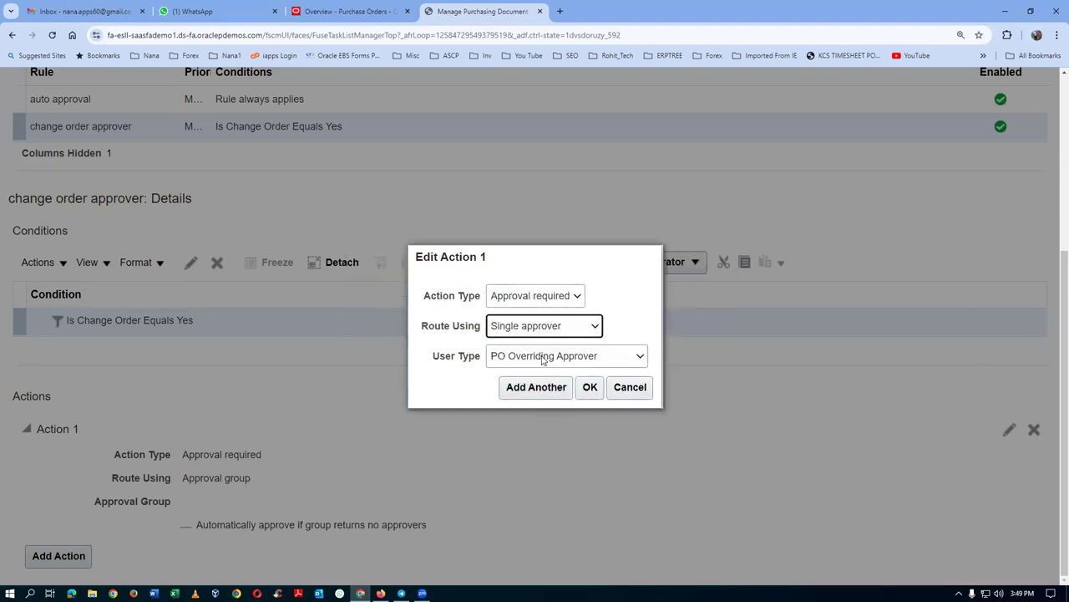
click(544, 357)
click(532, 336)
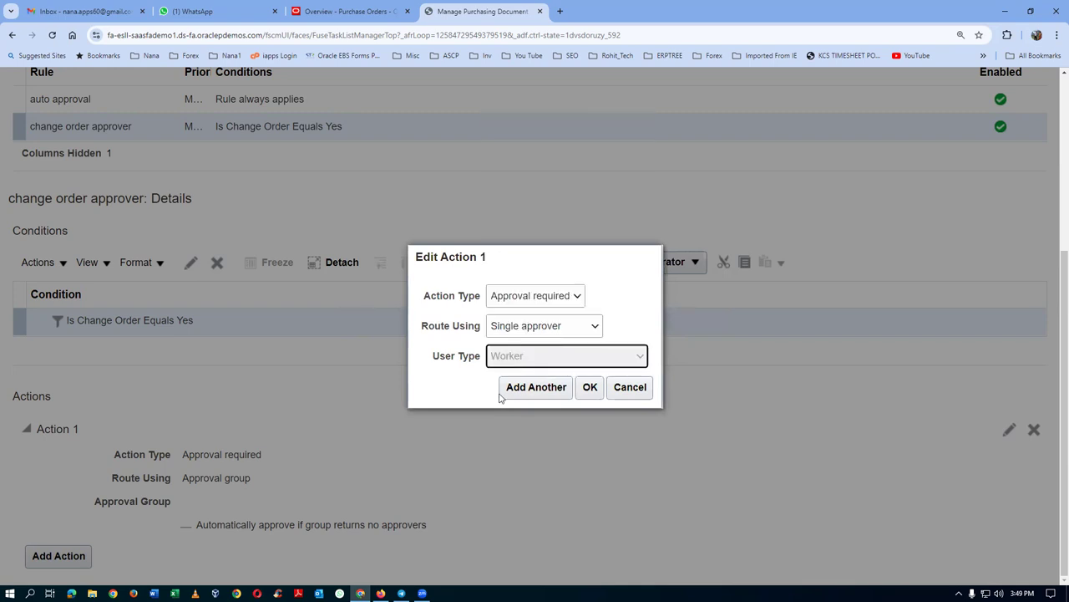
click(507, 378)
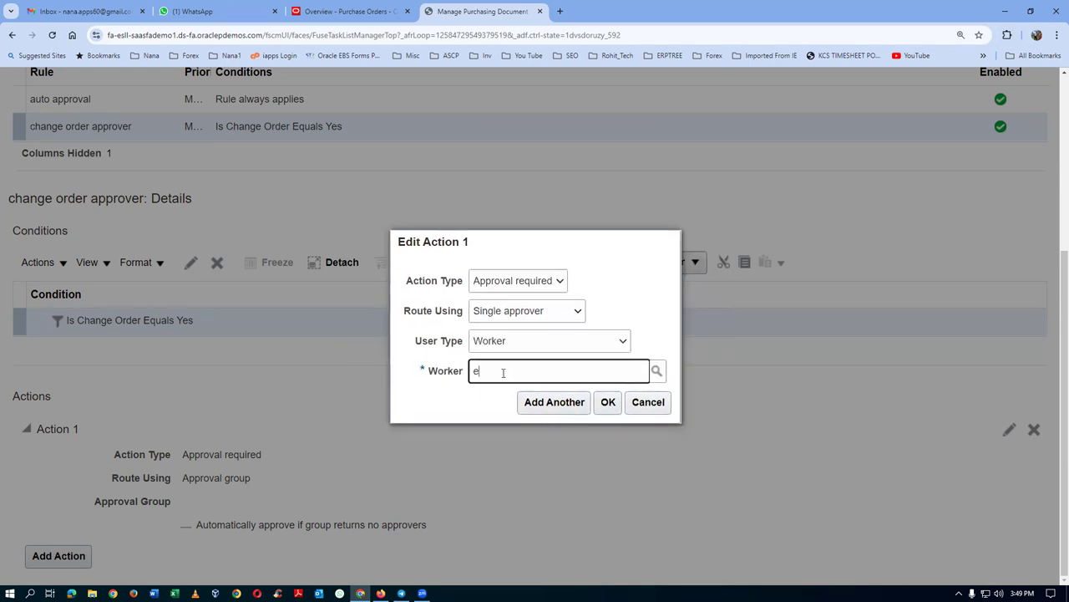
text(emp2, p01)
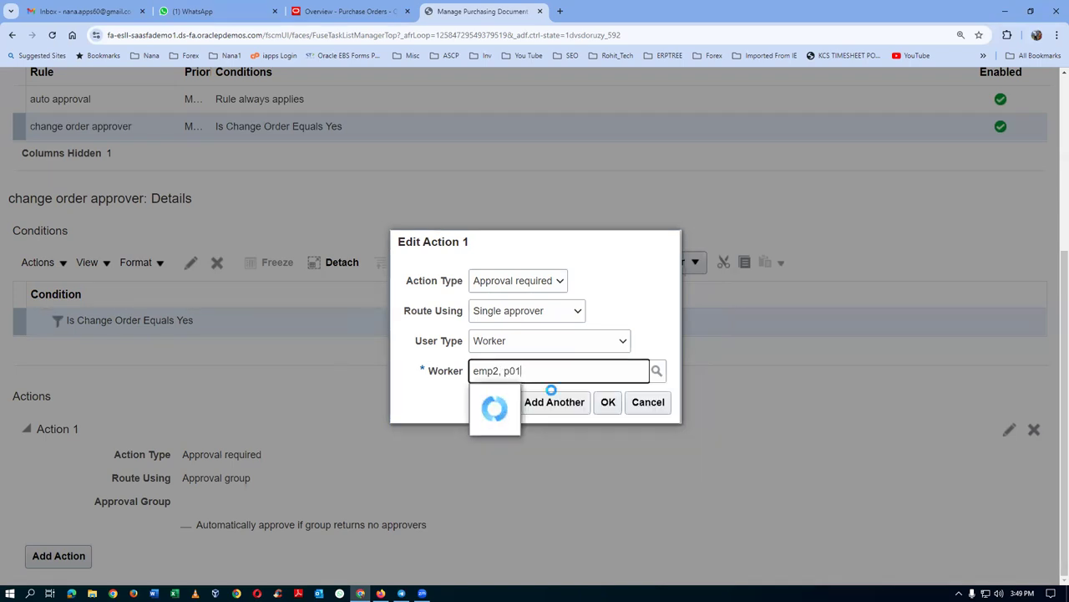
text(_)
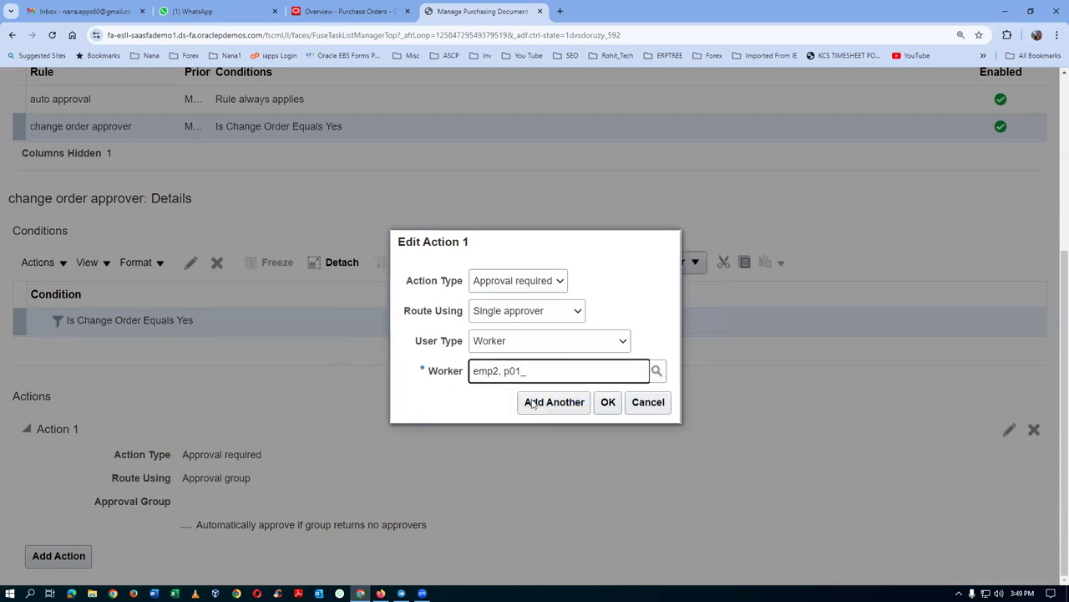
click(609, 402)
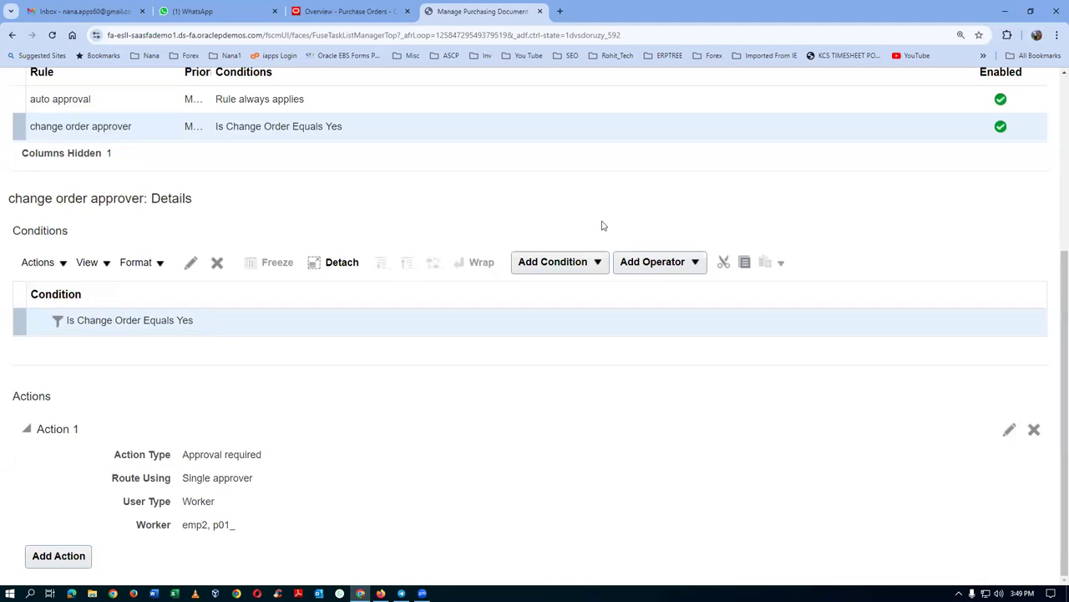
- Save and deploy the Terms Approval Serial 3 approval rules
scroll(603, 224, up, 3)
click(883, 75)
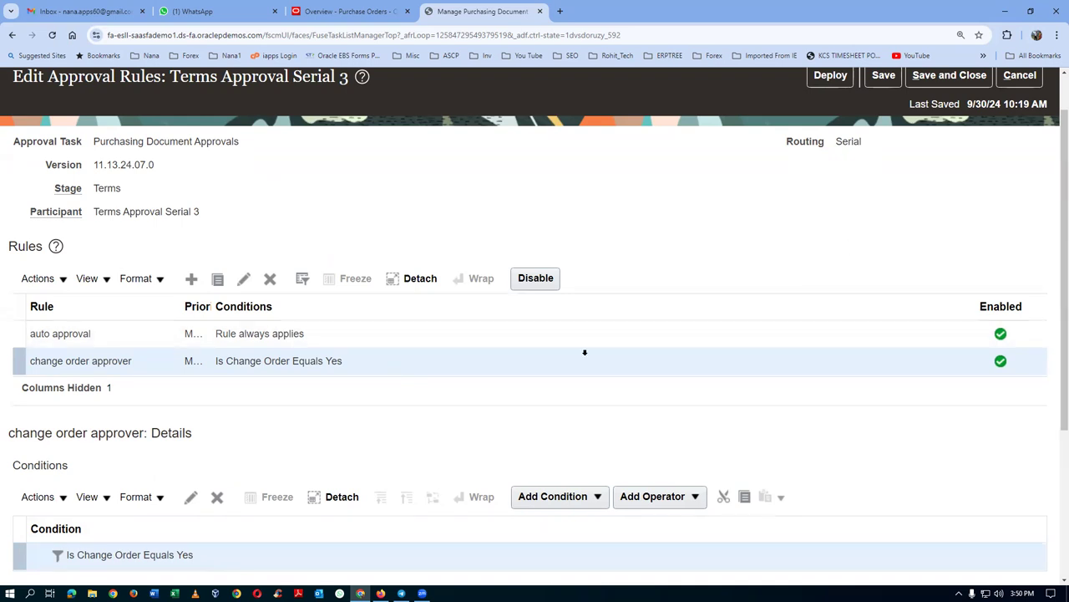
scroll(294, 498, down, 2)
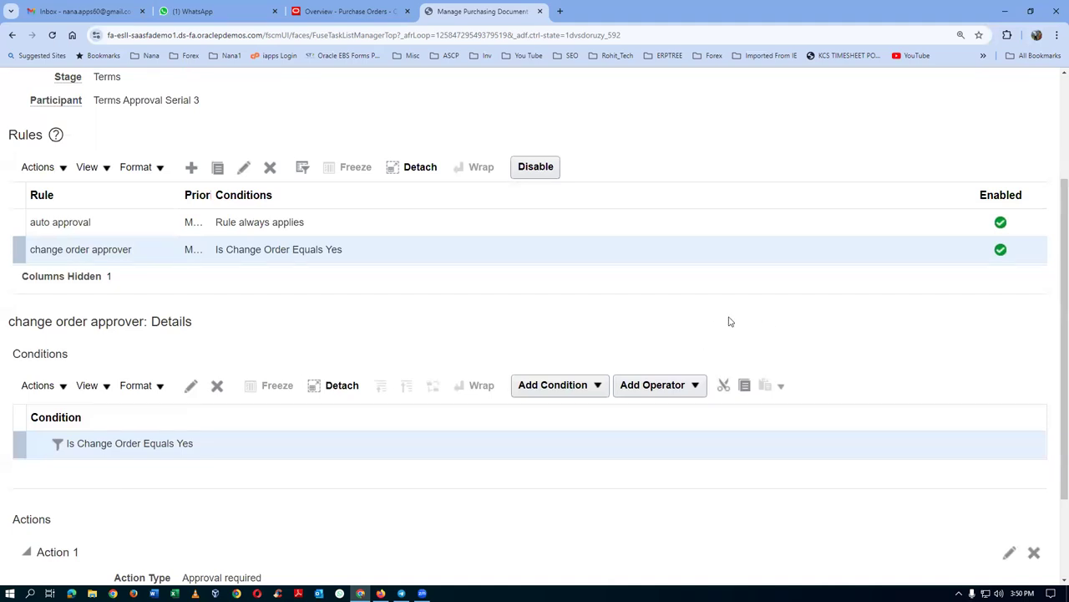
scroll(731, 318, up, 2)
click(833, 131)
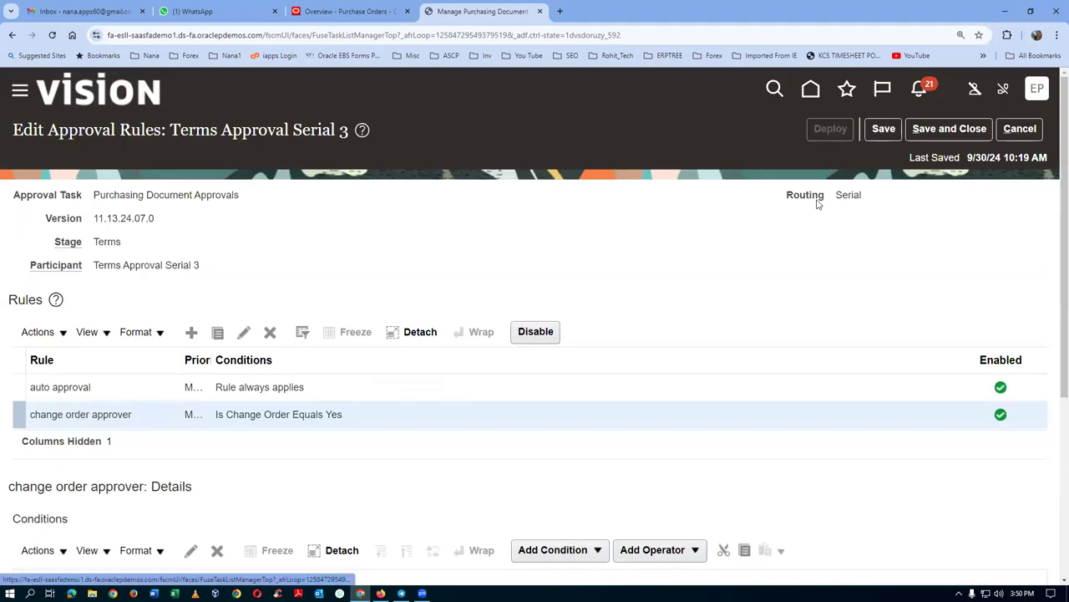
click(712, 350)
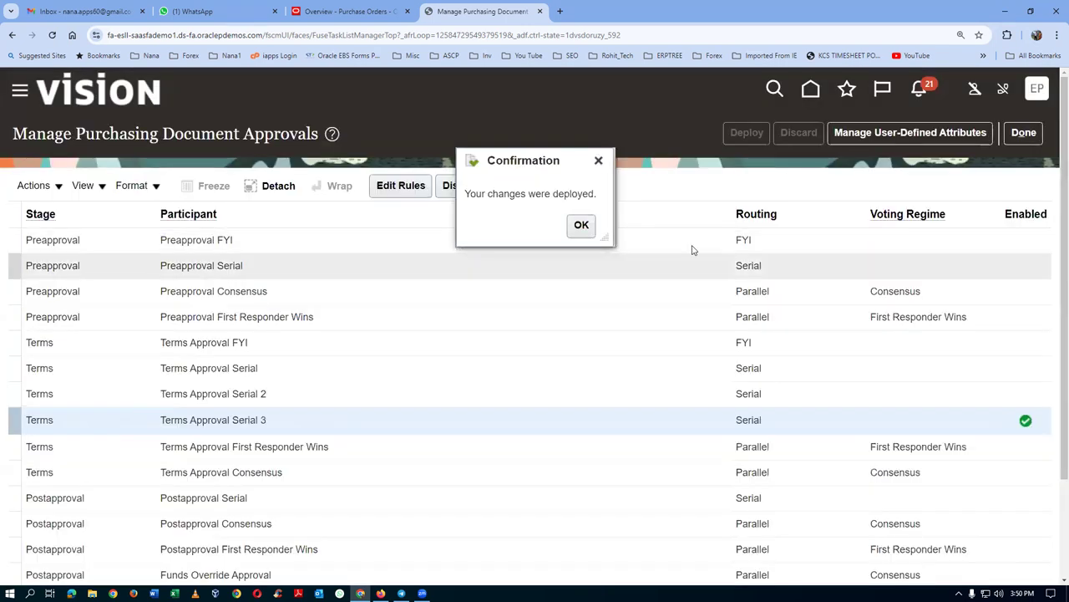
click(589, 226)
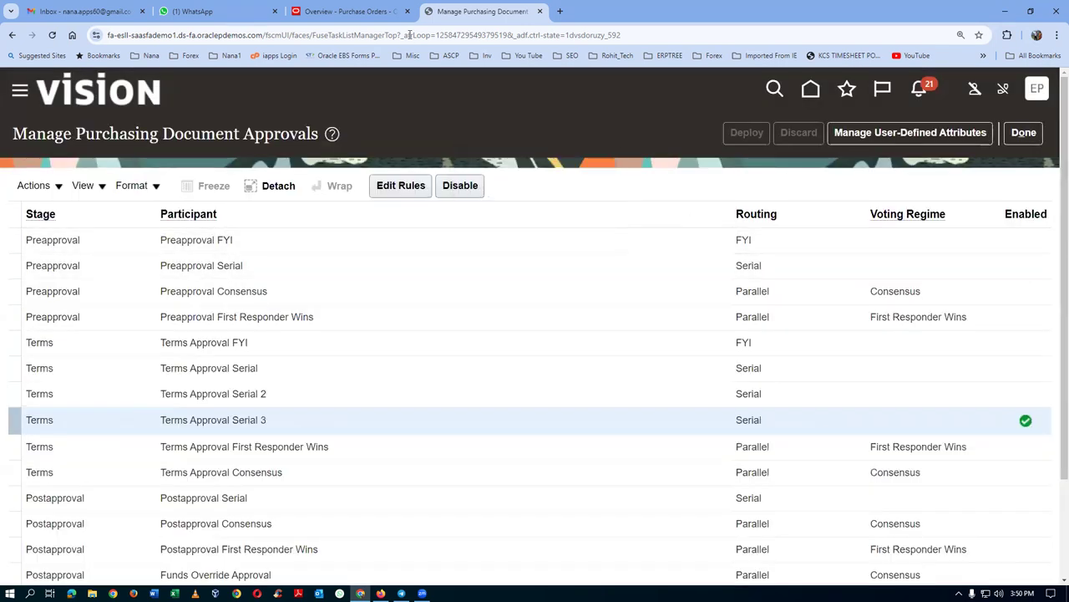
- Switch back to the Purchase Orders browser tab and open Manage Orders
click(358, 12)
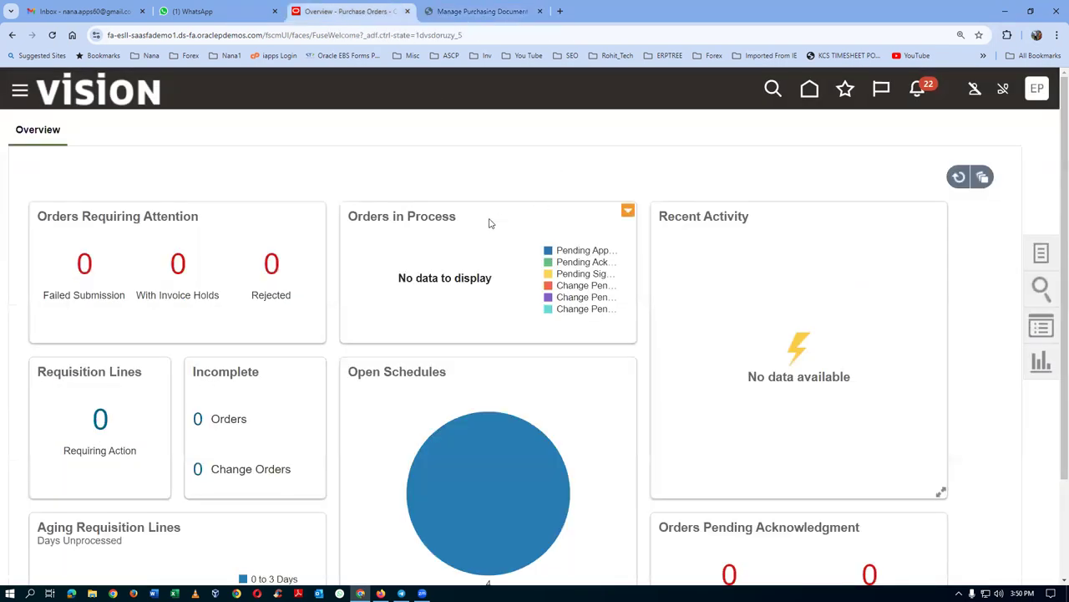
click(1043, 255)
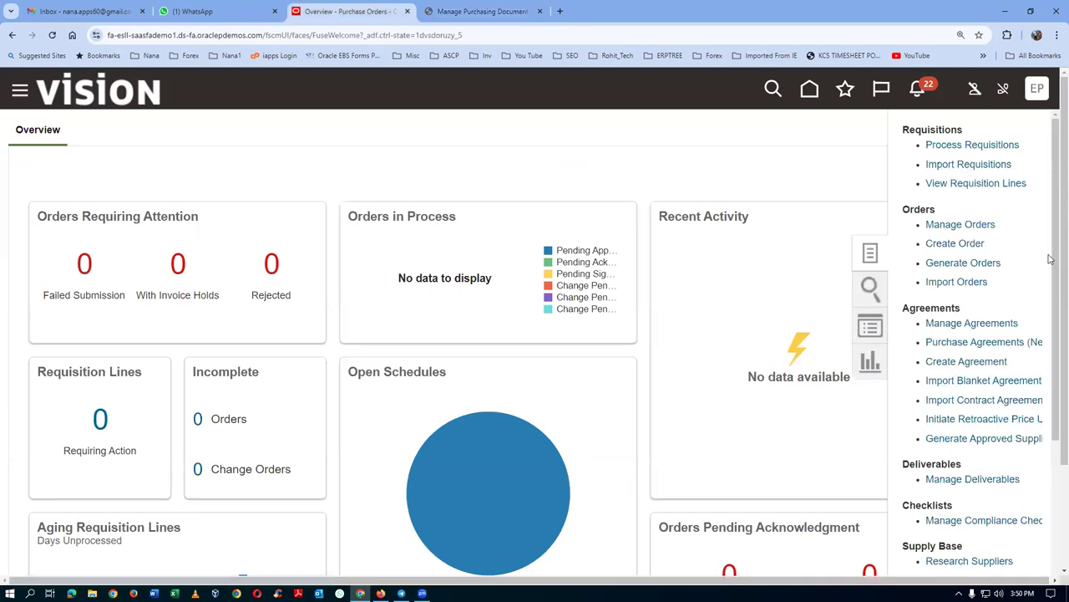
click(959, 227)
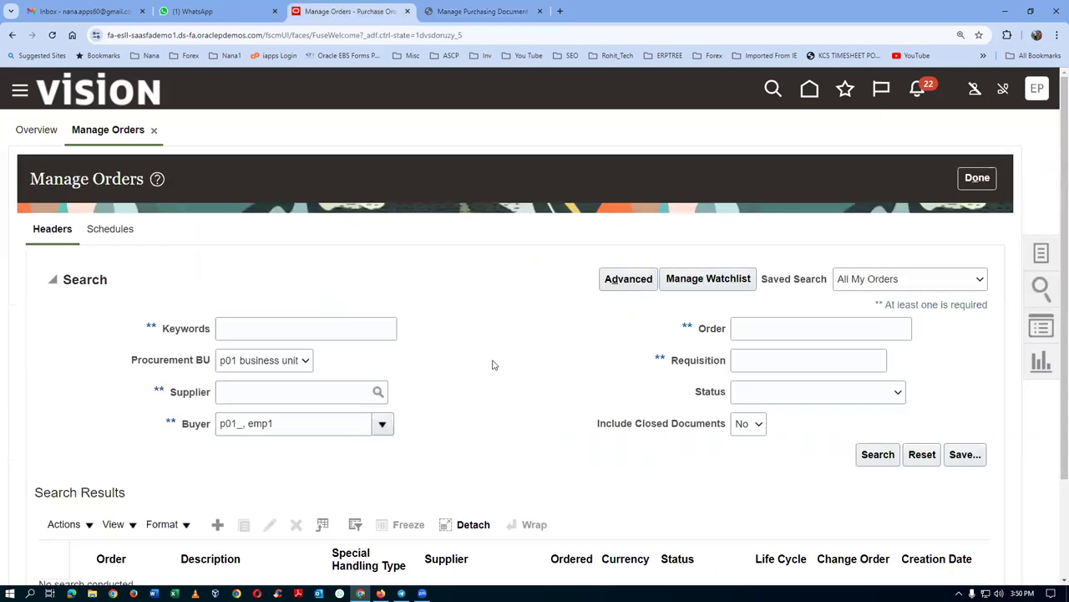
- Clear the buyer filter and search the orders of supplier p01_sup_3
click(294, 422)
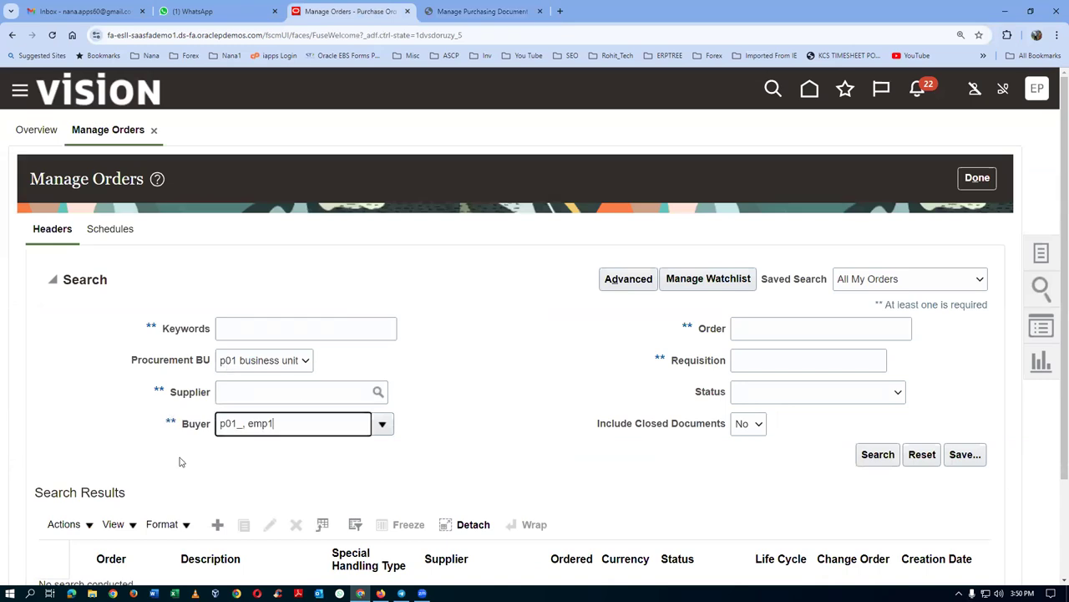
key(ctrl+a)
key(BackSpace)
click(878, 454)
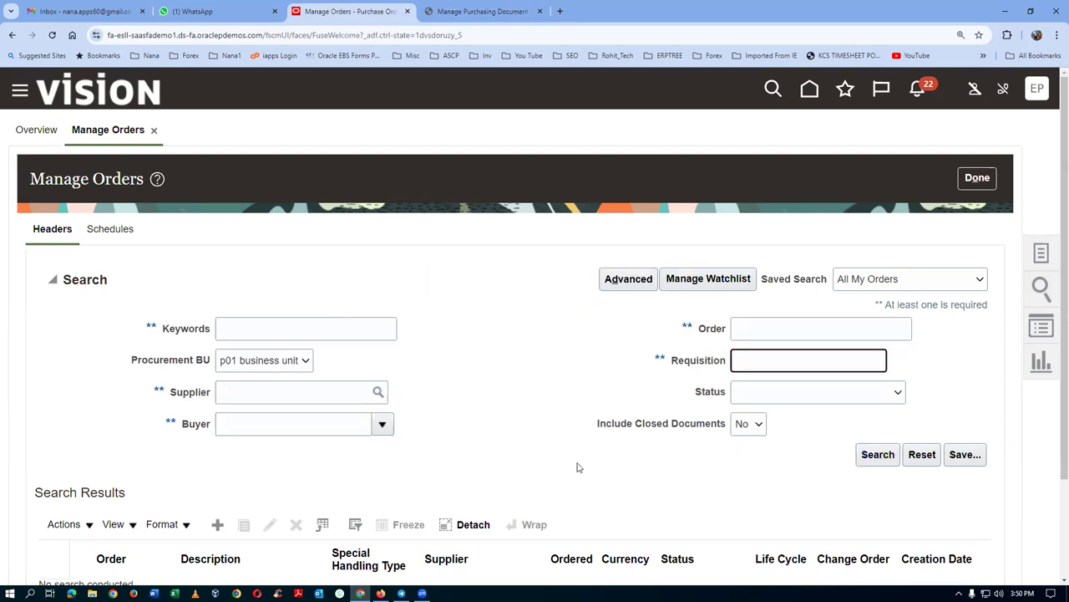
click(878, 458)
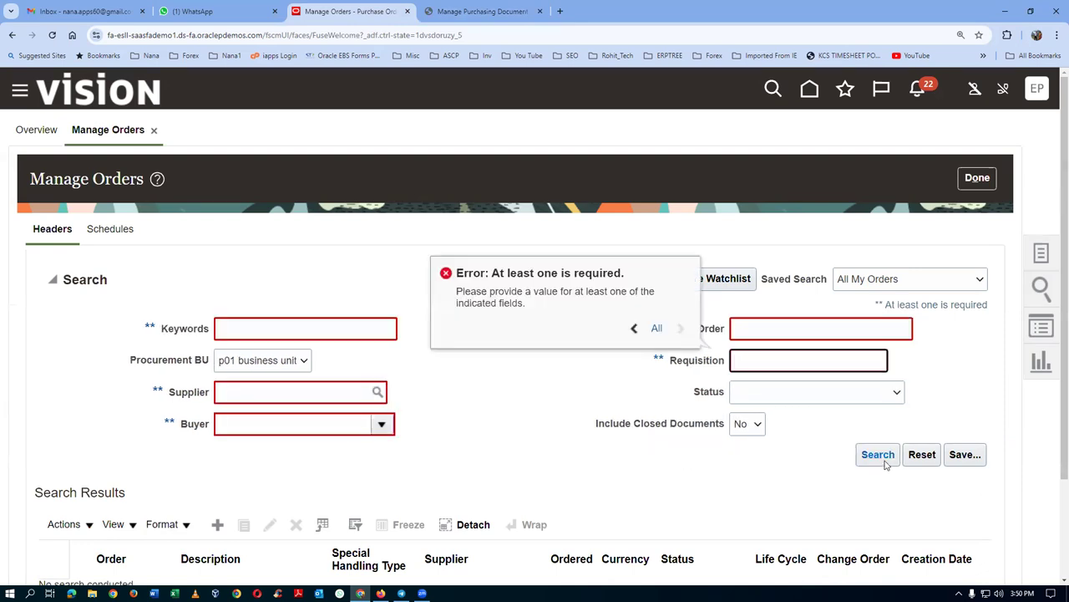
click(224, 396)
text(p01)
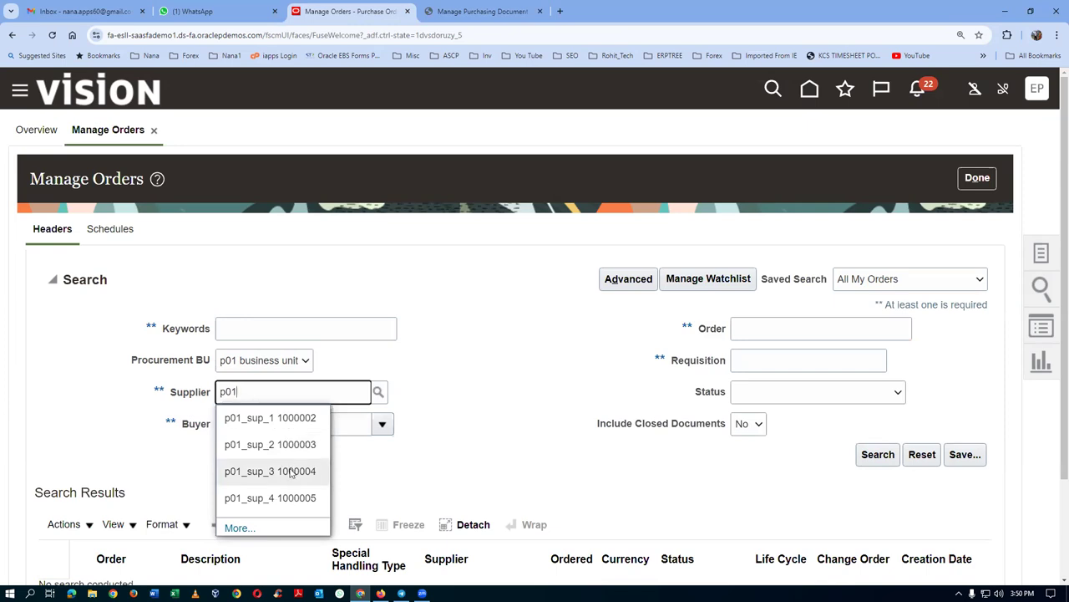
click(282, 470)
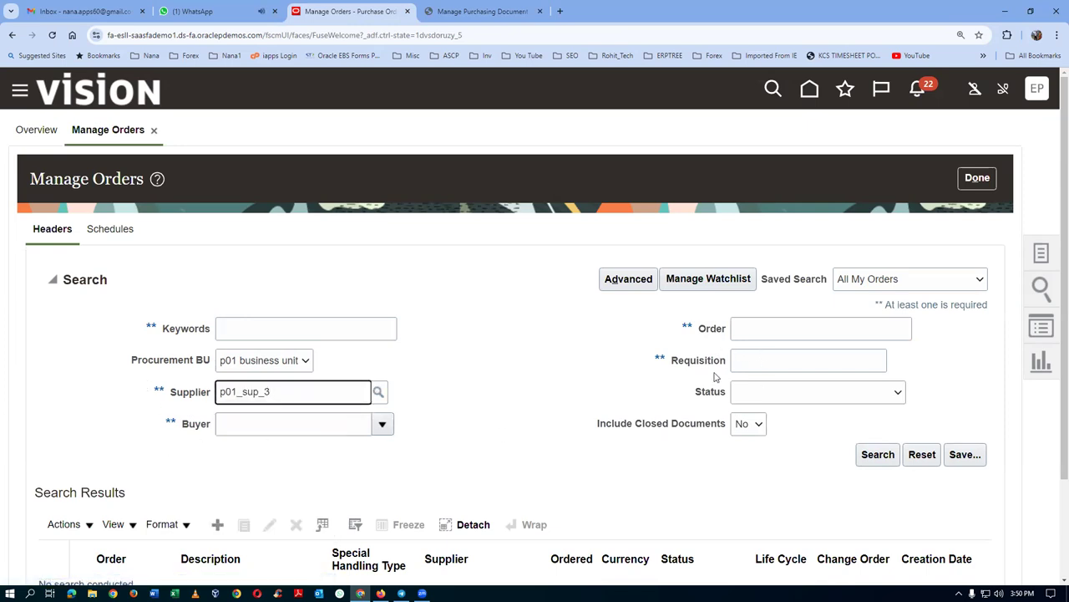
click(884, 459)
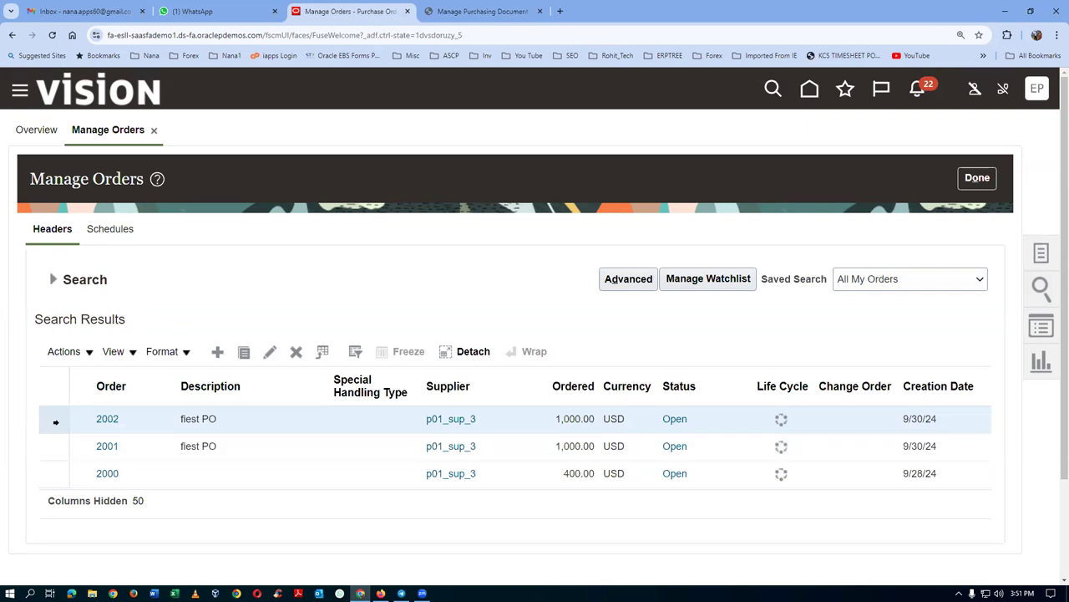
- Open purchase order 2002 for editing and agree to create a change order on it
click(72, 349)
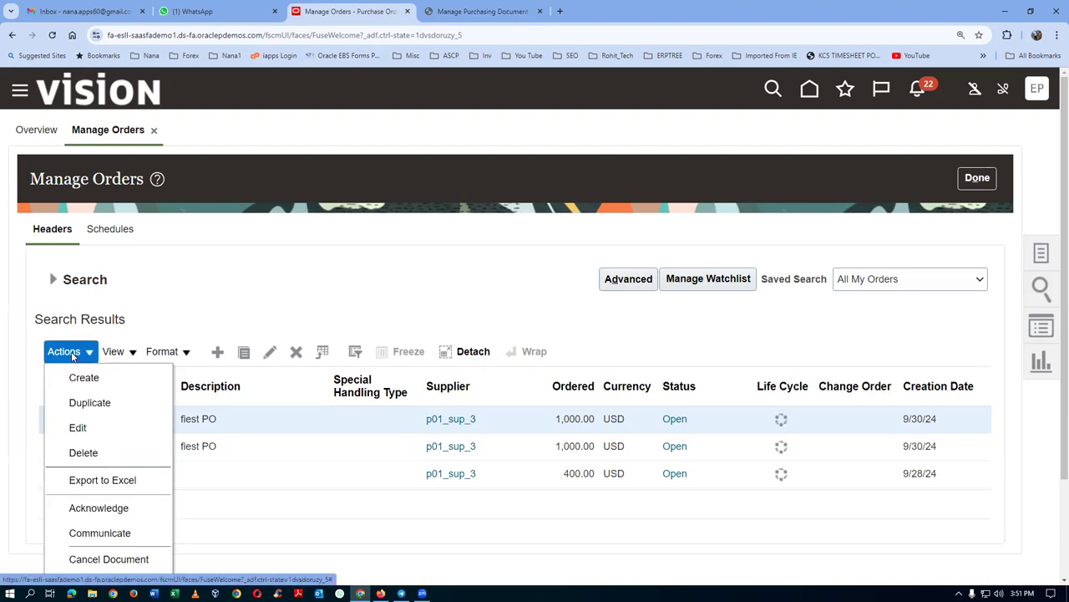
click(93, 431)
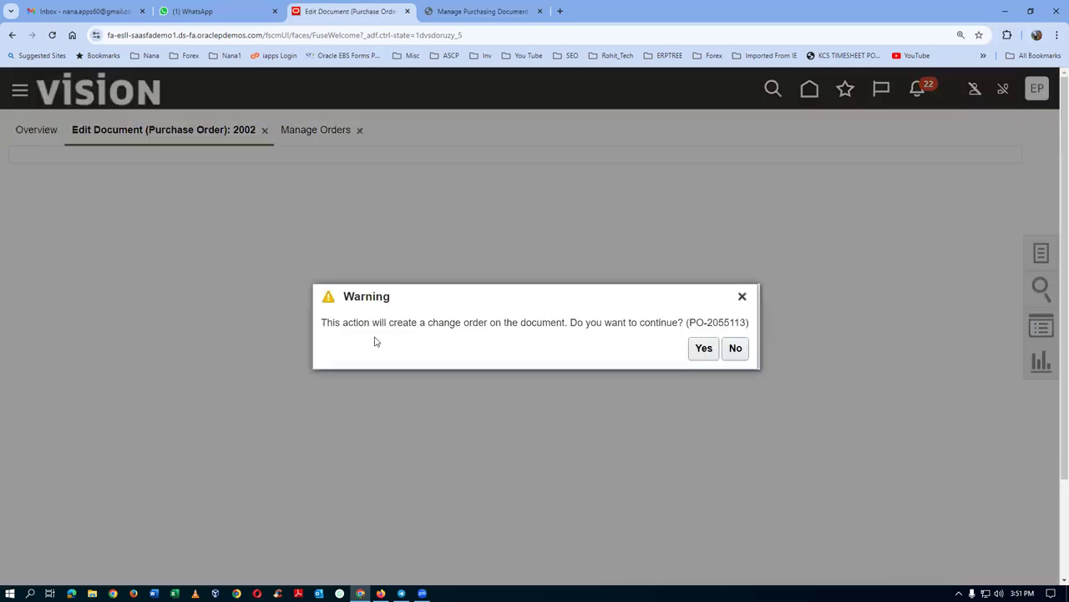
drag(381, 323, 541, 333)
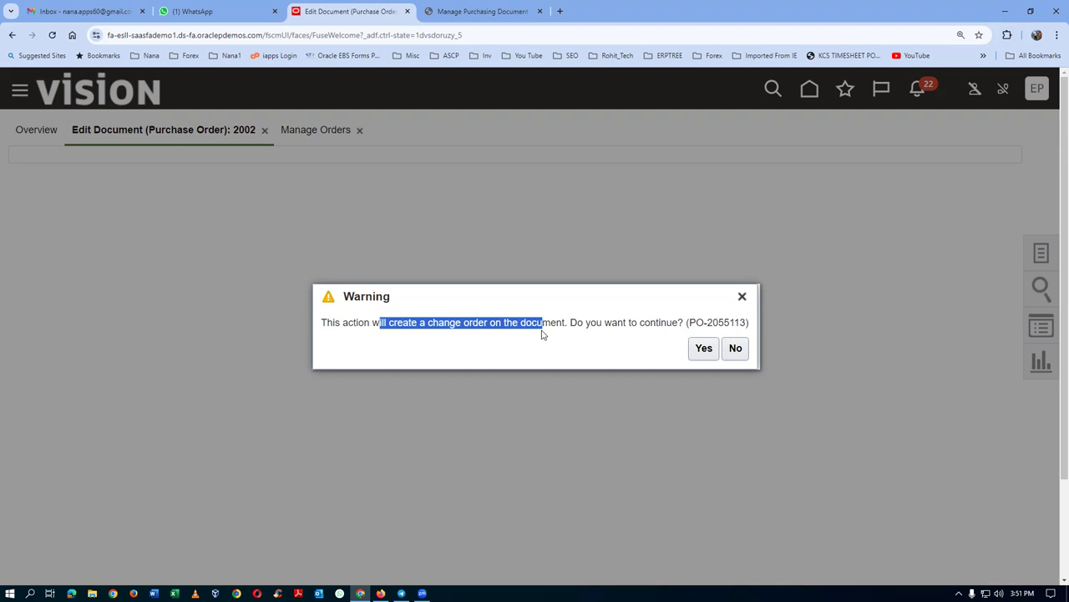
click(705, 348)
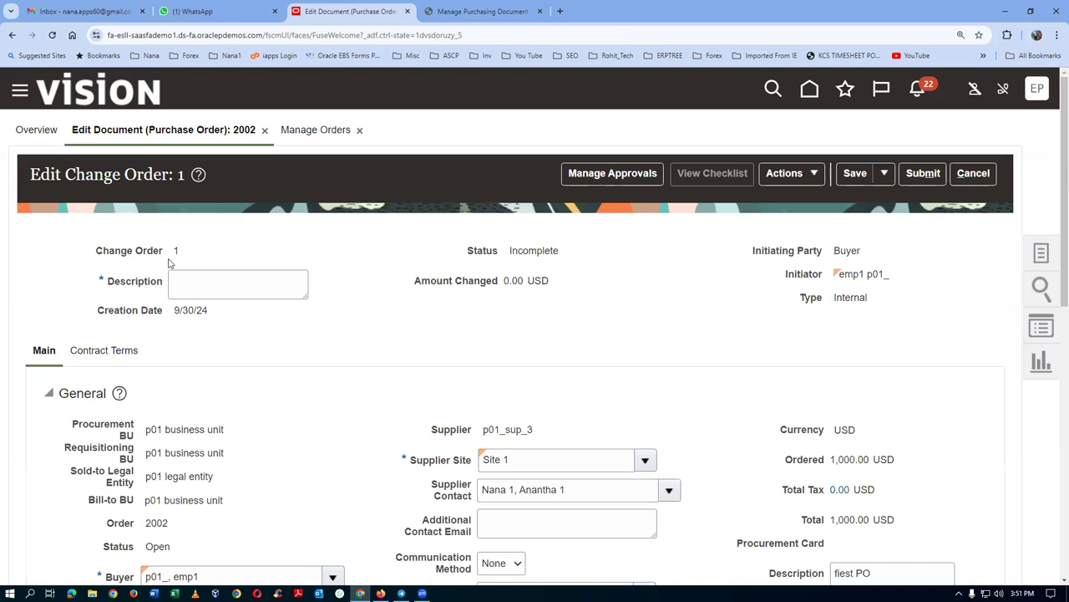
- Enter "Requester wanted 150 quantities" as the description of the change order
click(192, 284)
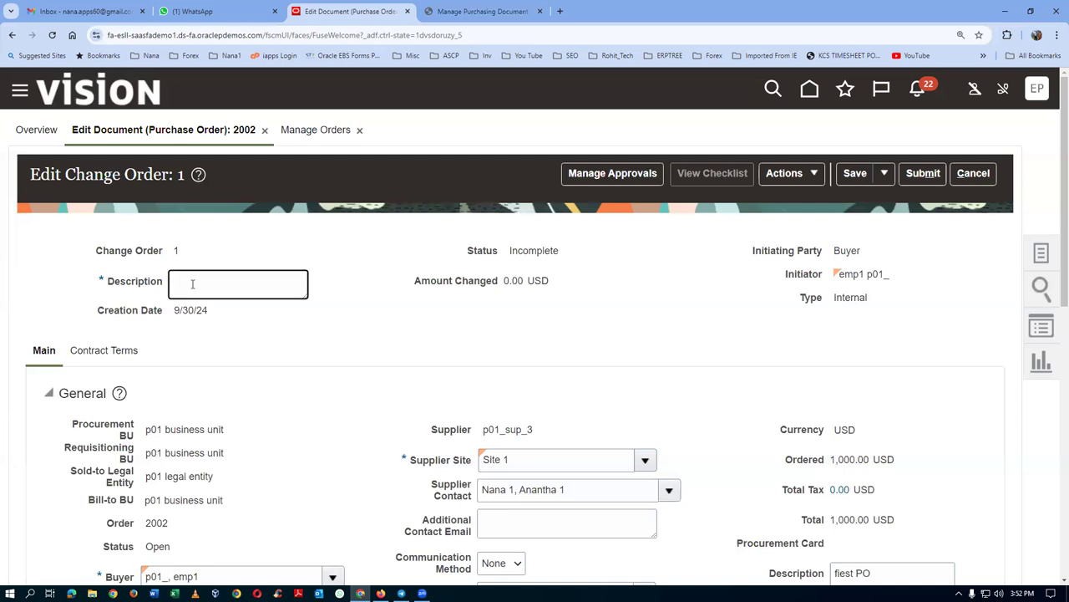
text(Requester wanted 150 q)
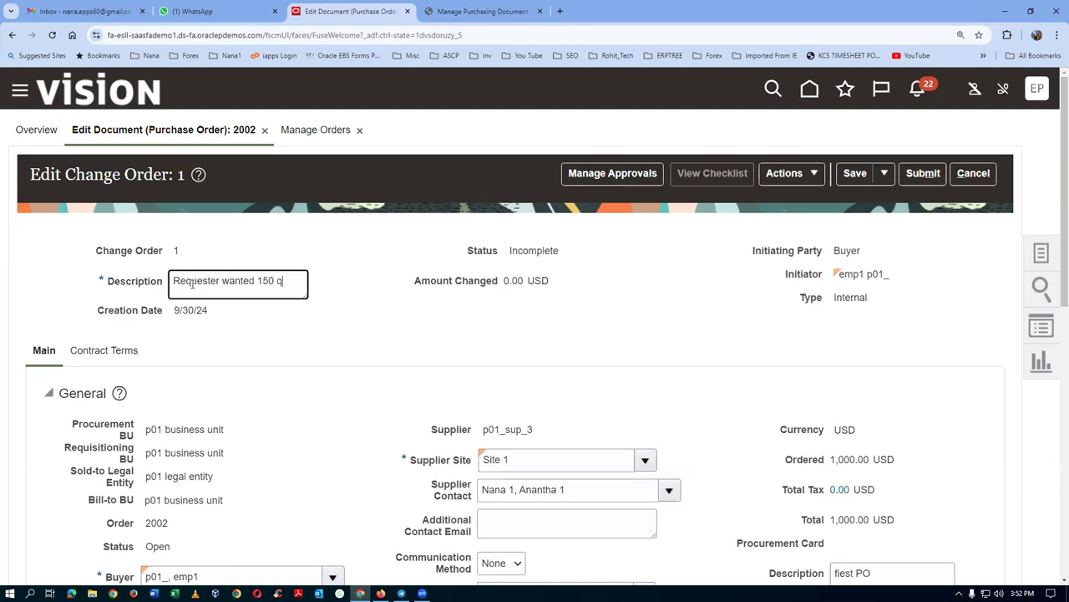
text(es)
key(BackSpace)
key(BackSpace)
key(BackSpace)
text(iti)
- Set the quantity of the p01_first_item line to 150 and save the change order
scroll(468, 317, down, 7)
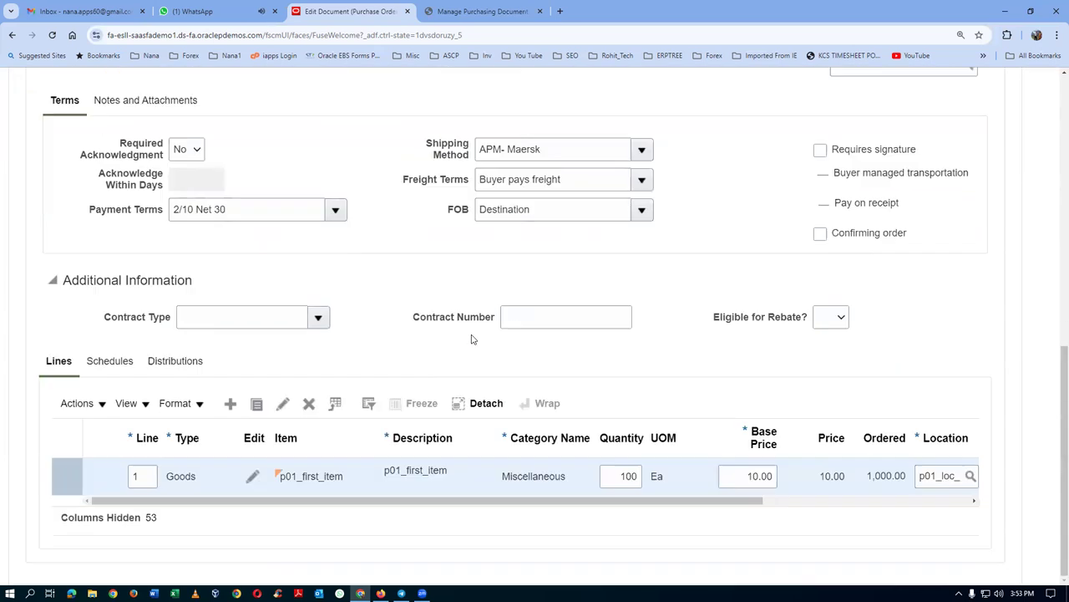
click(622, 479)
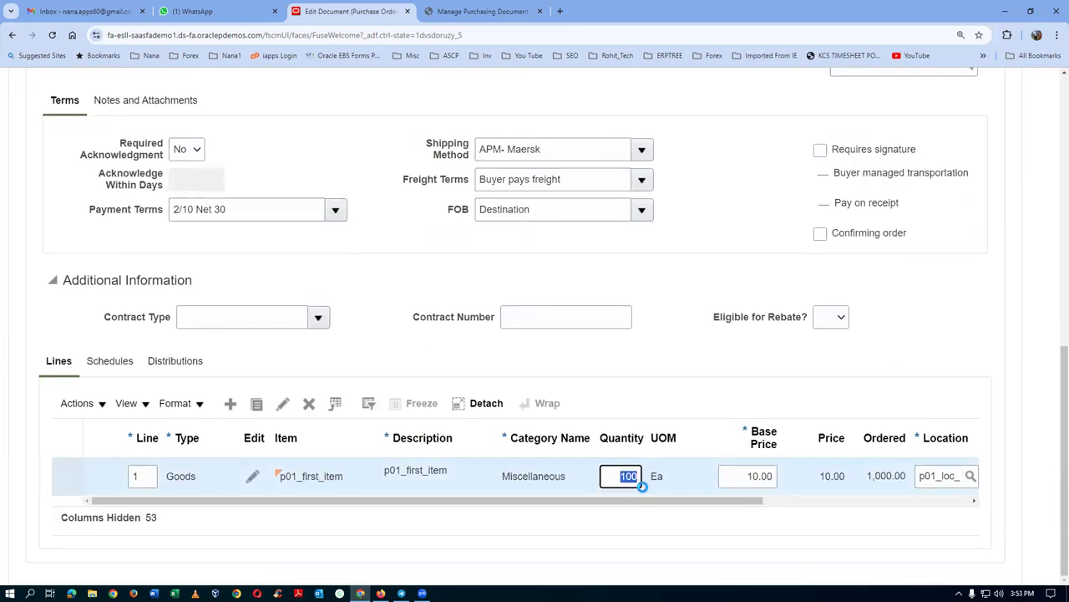
text(150)
key(Tab)
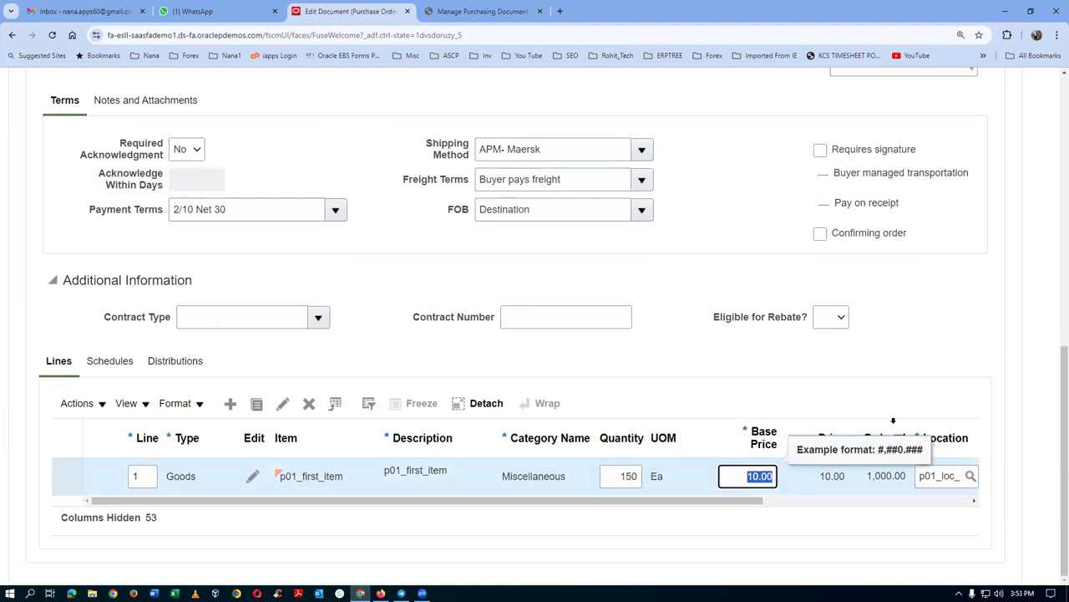
scroll(887, 300, up, 10)
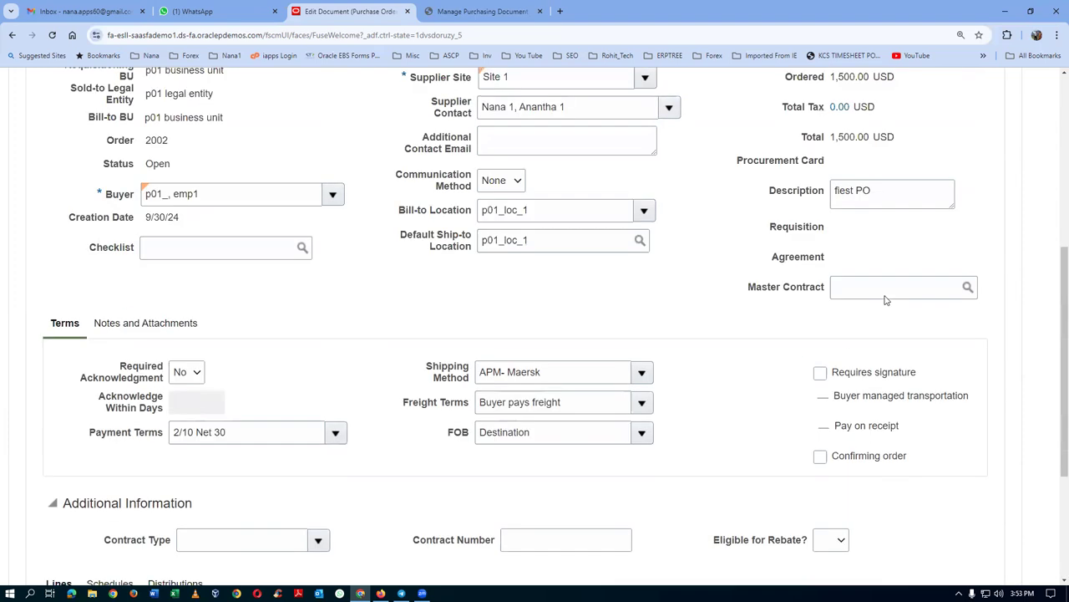
click(850, 175)
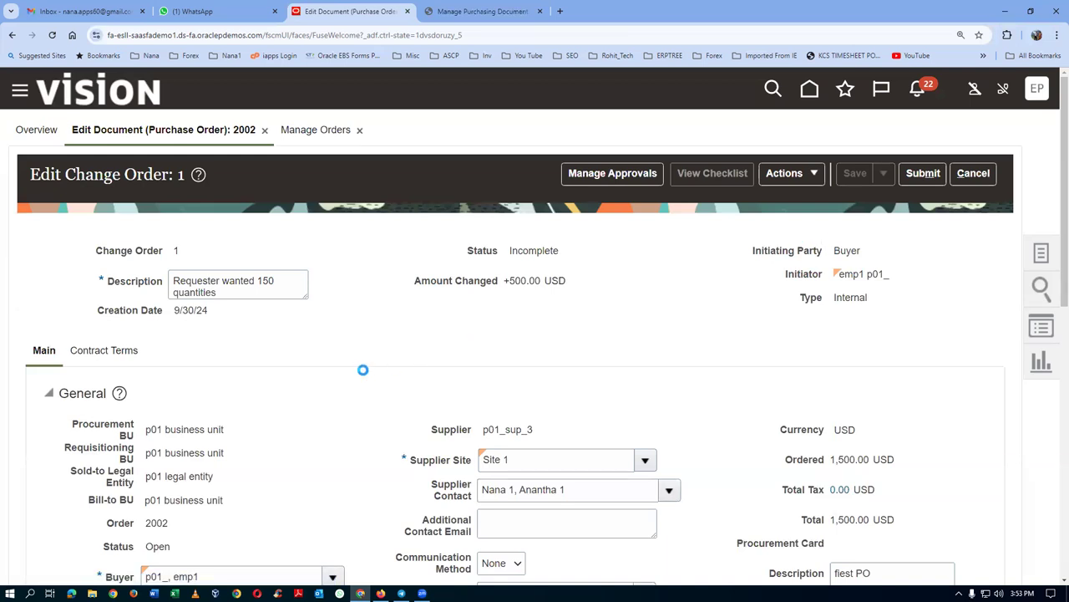
- Check the quantity across the order's lines, schedules and distributions, and save the change order again
scroll(365, 373, down, 5)
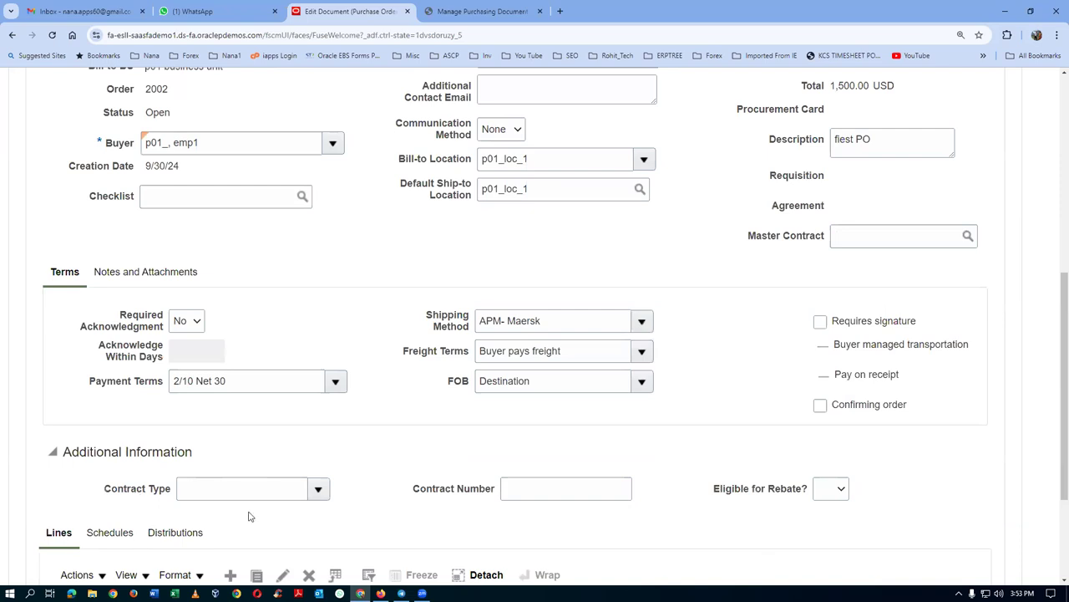
scroll(251, 514, down, 2)
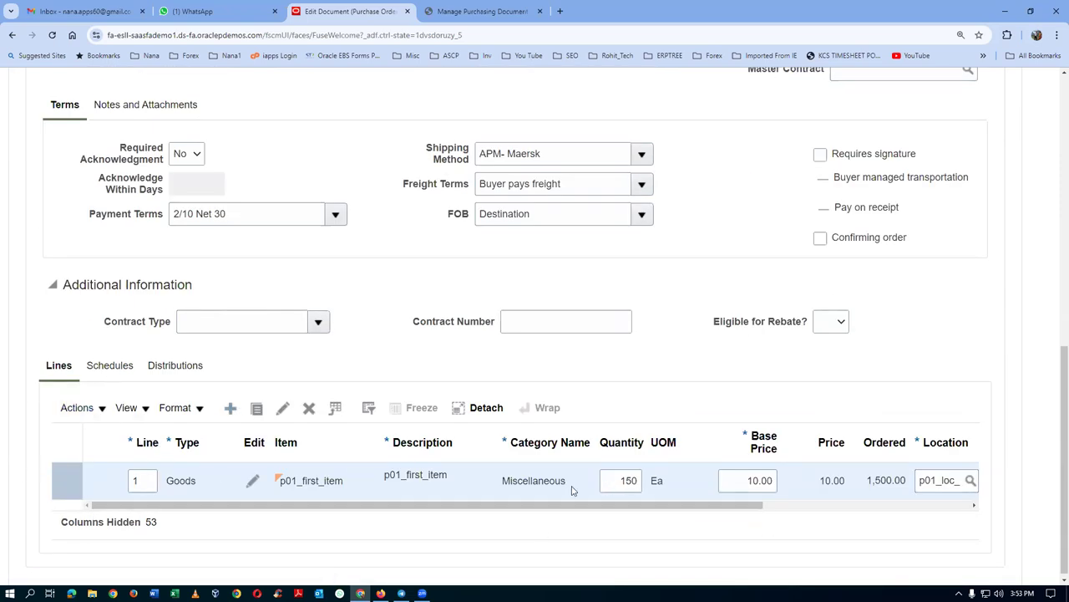
click(122, 369)
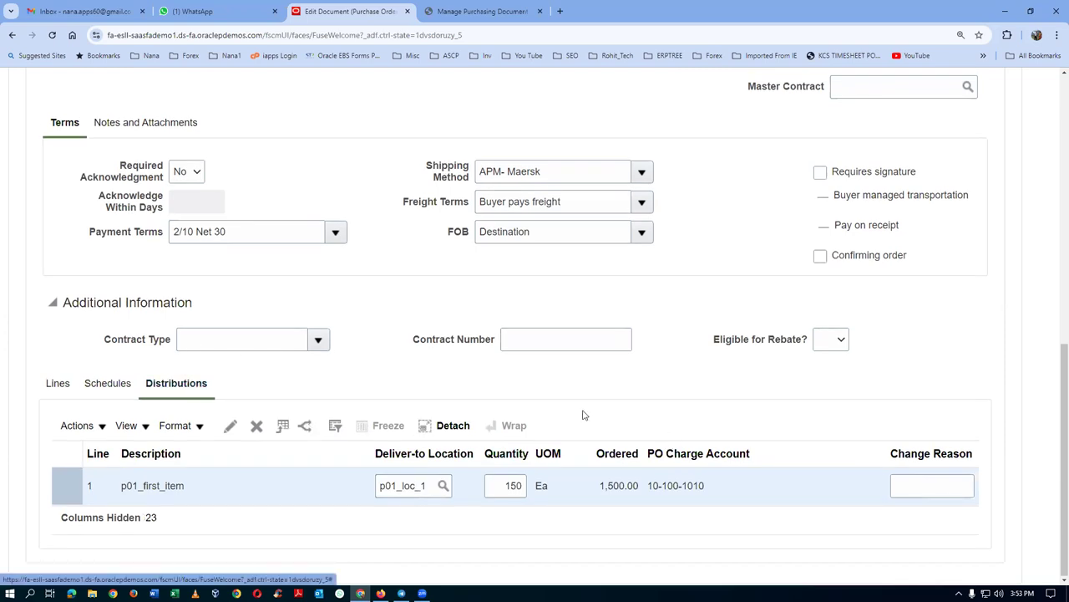
scroll(908, 386, up, 2)
scroll(908, 386, up, 5)
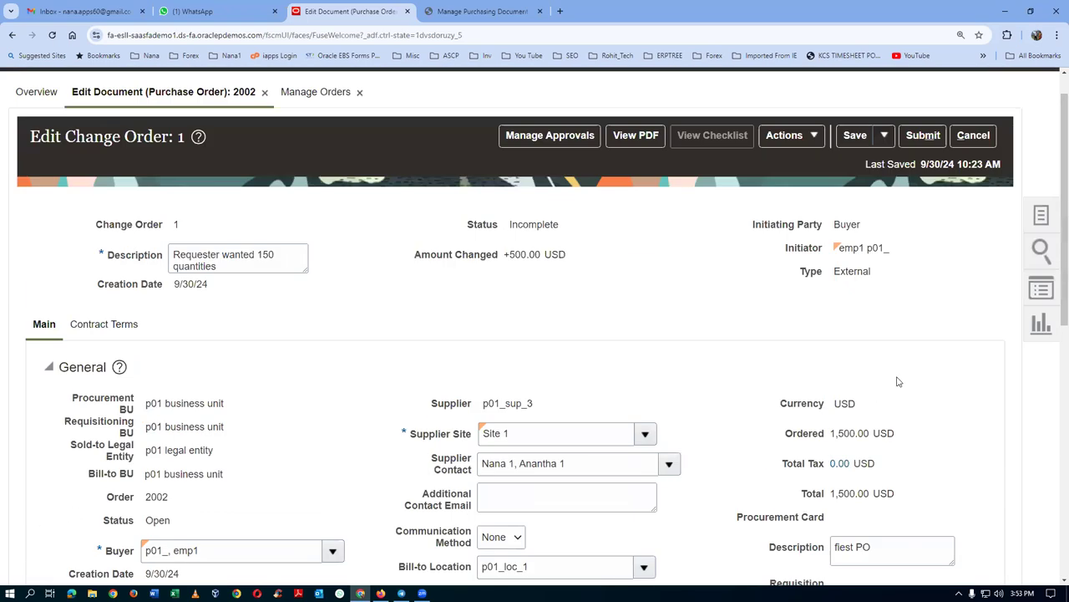
click(863, 141)
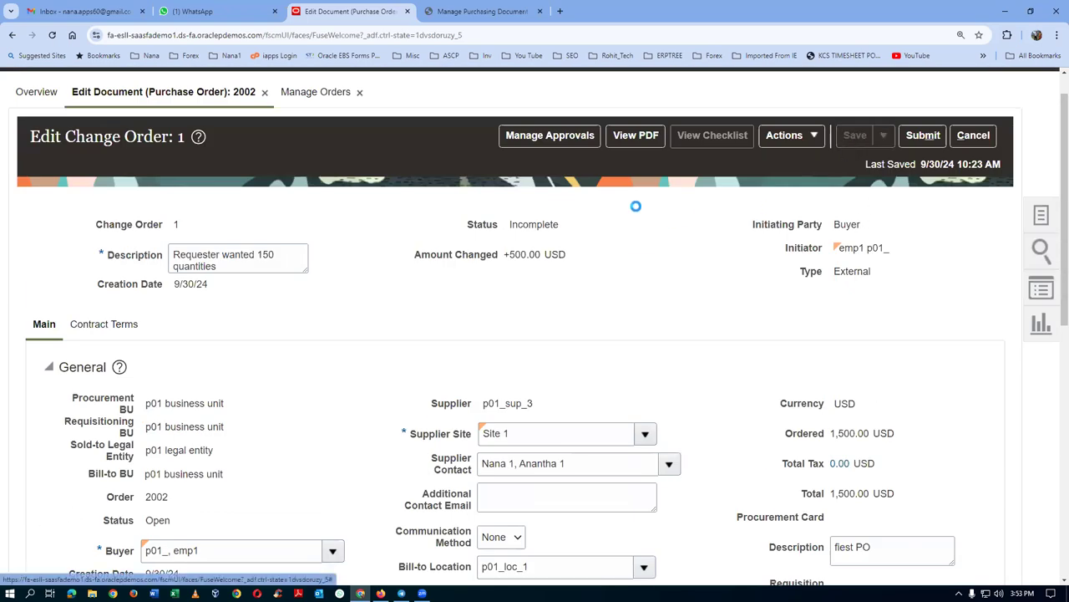
- Review the change order's approval routing, submit the change order for approval and acknowledge the confirmation
click(553, 136)
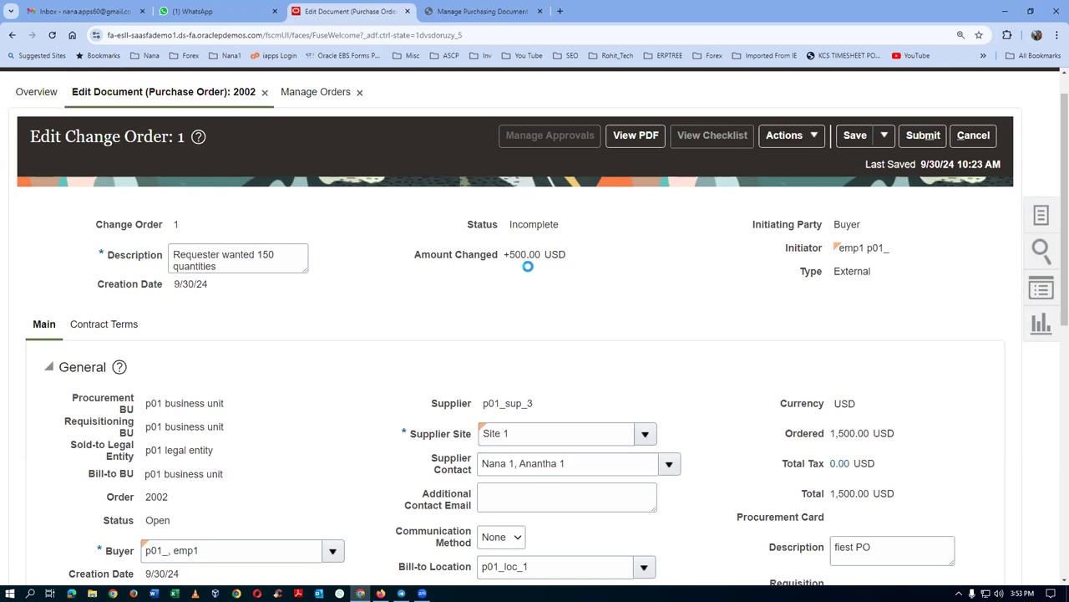
scroll(529, 273, down, 3)
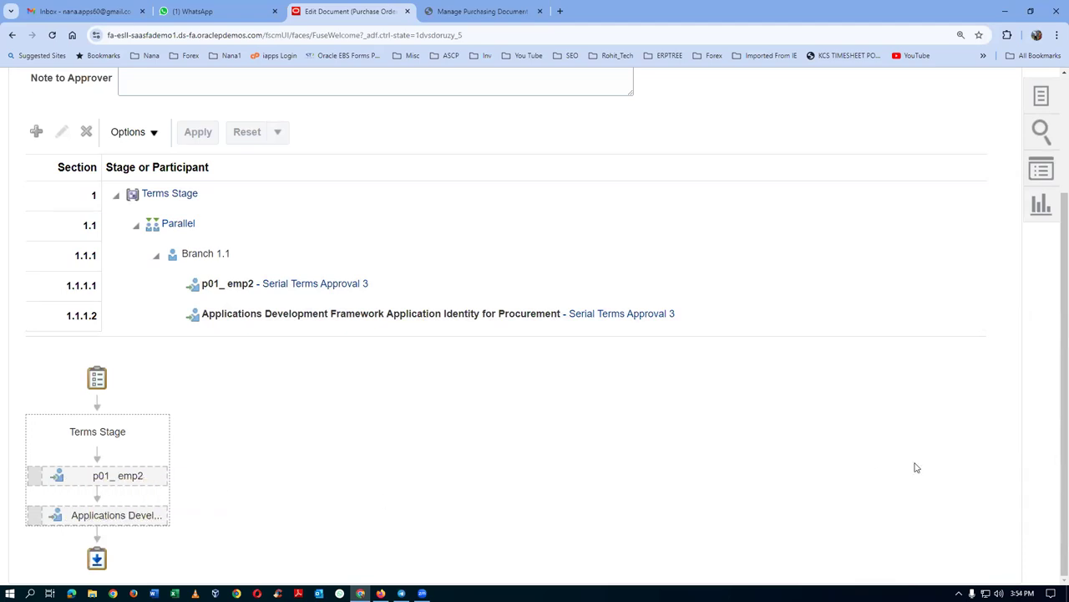
scroll(901, 459, up, 3)
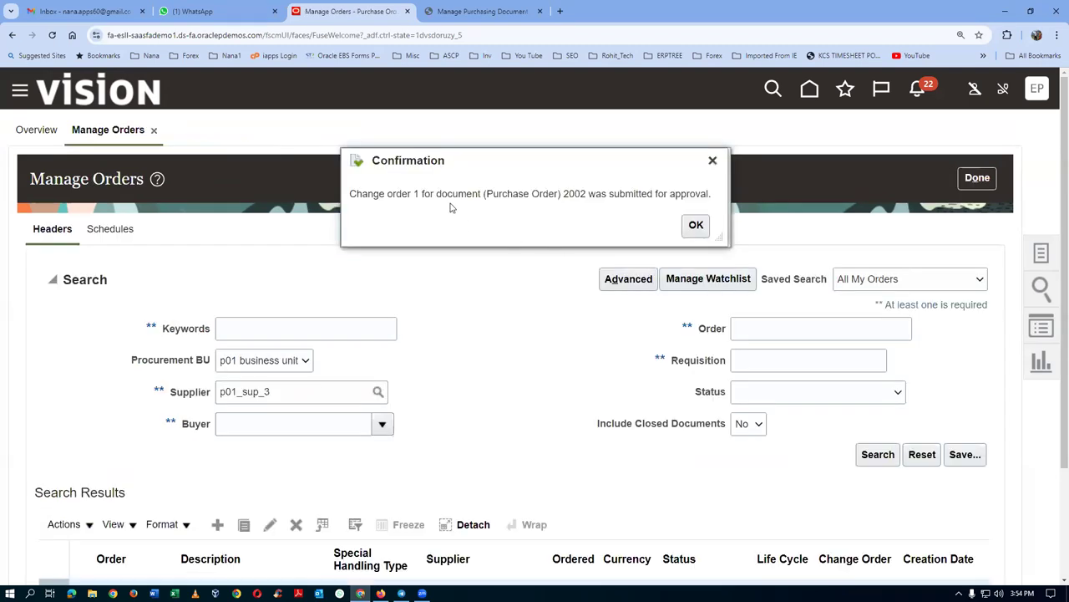
drag(454, 194, 580, 208)
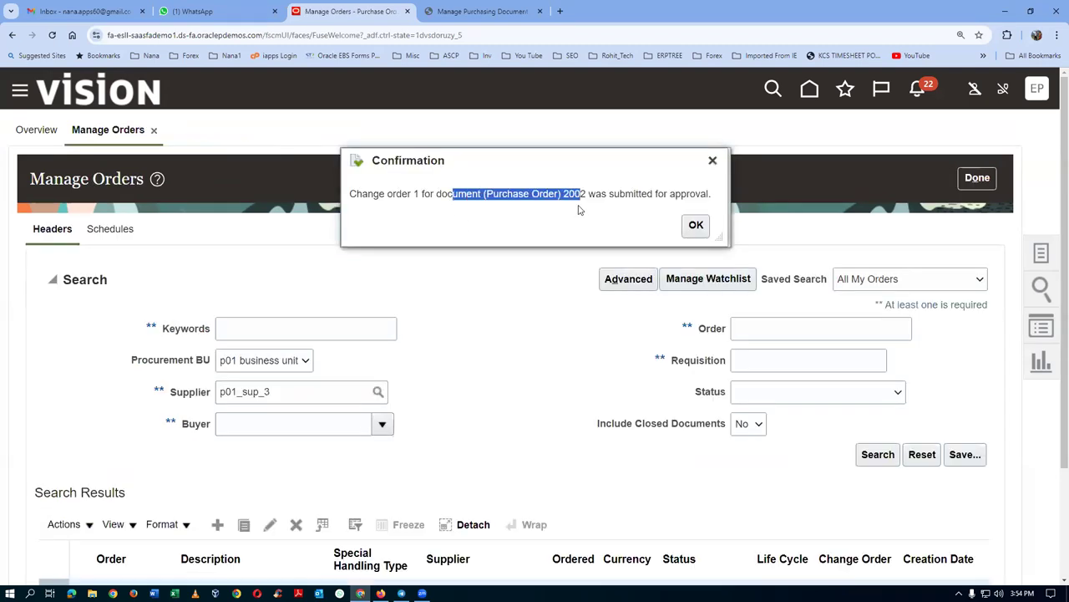
click(696, 226)
- Rerun the order search for supplier p01_sup_3 and view the information notice on order 2002
scroll(566, 331, down, 3)
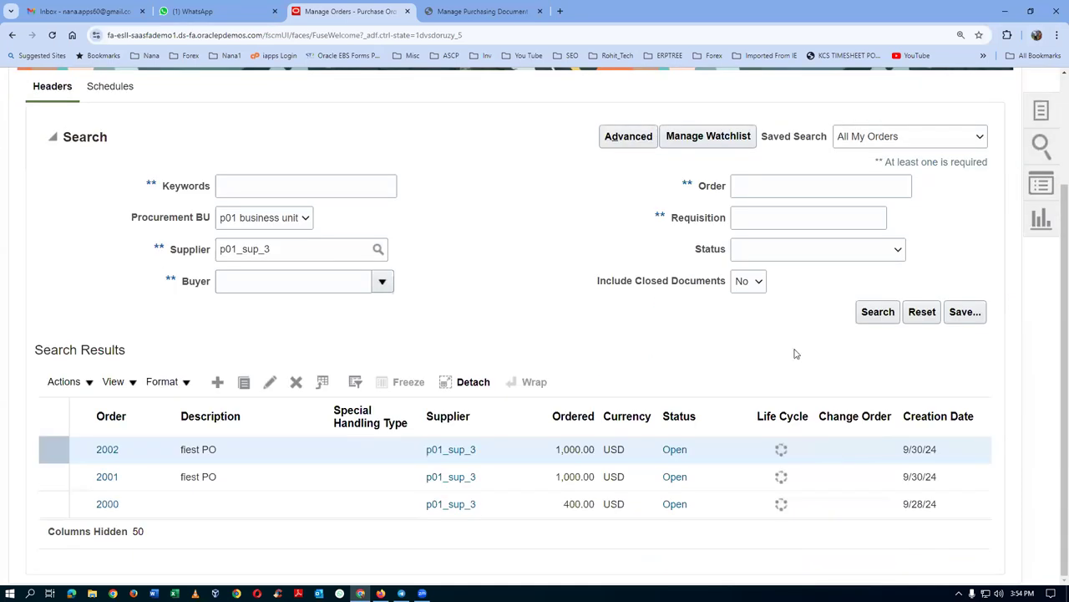
click(878, 314)
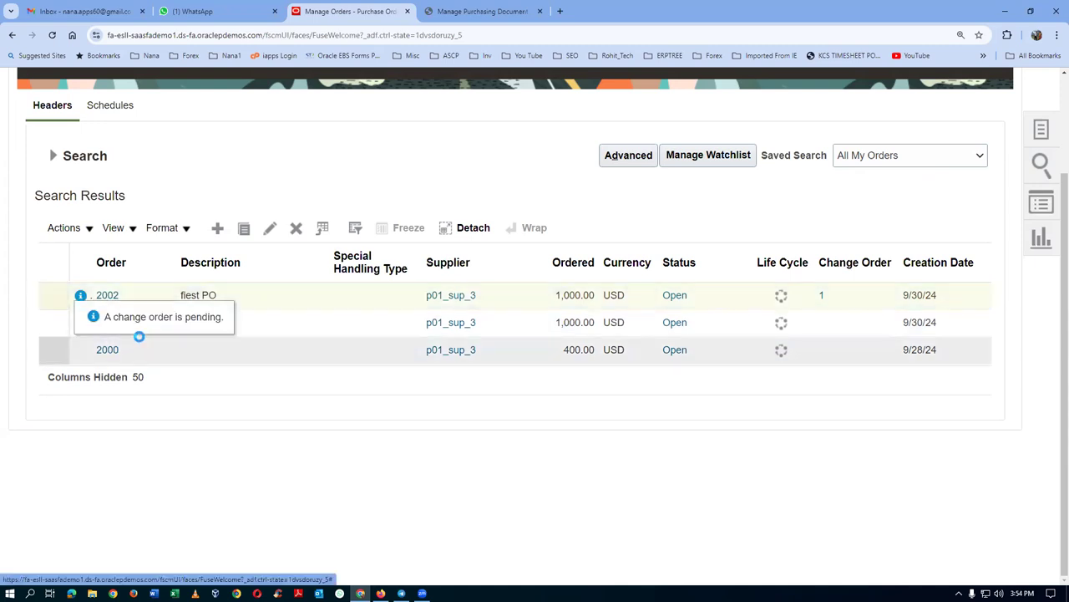
click(81, 296)
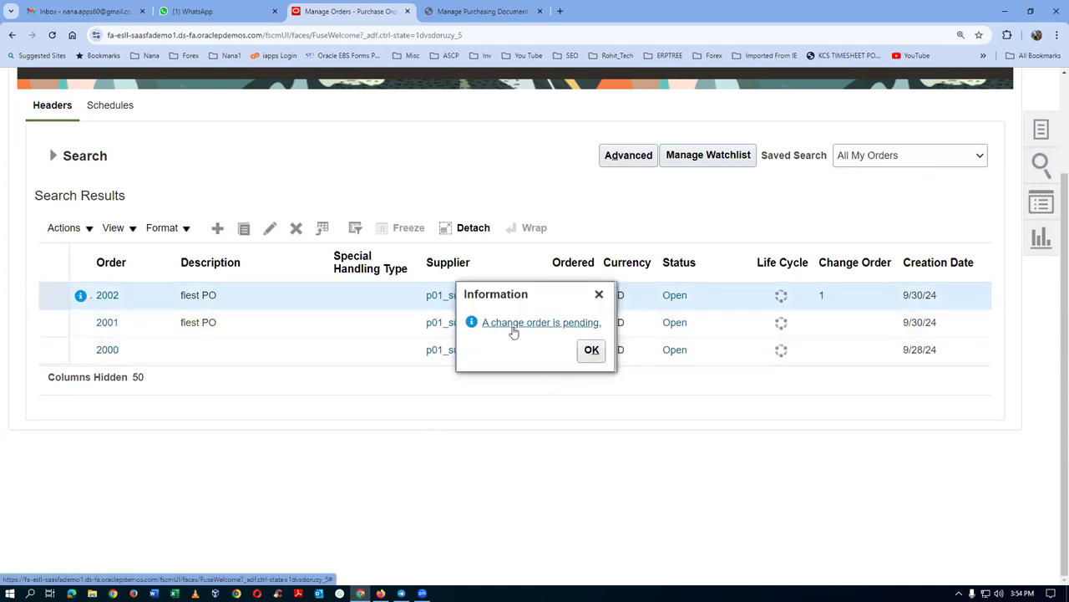
click(592, 352)
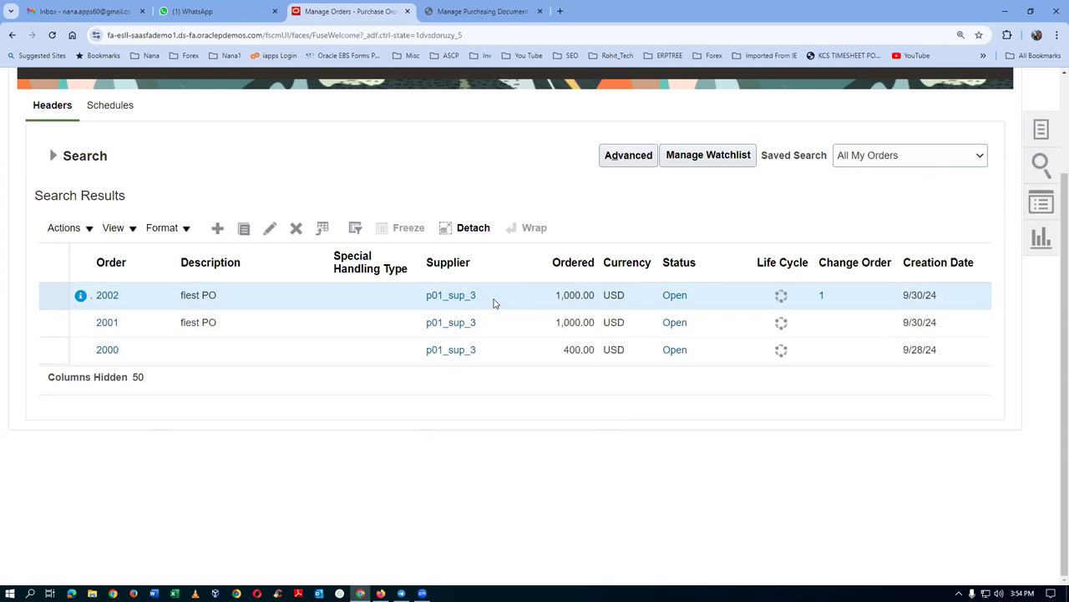
click(509, 507)
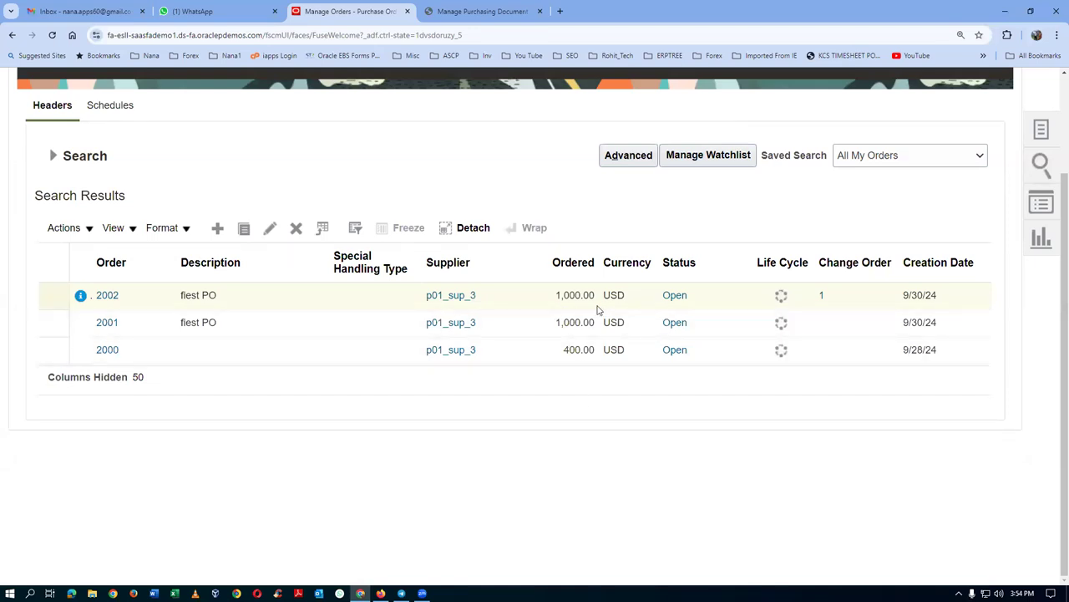
- Copy the base web address of the Oracle demo instance, without the page path
click(170, 37)
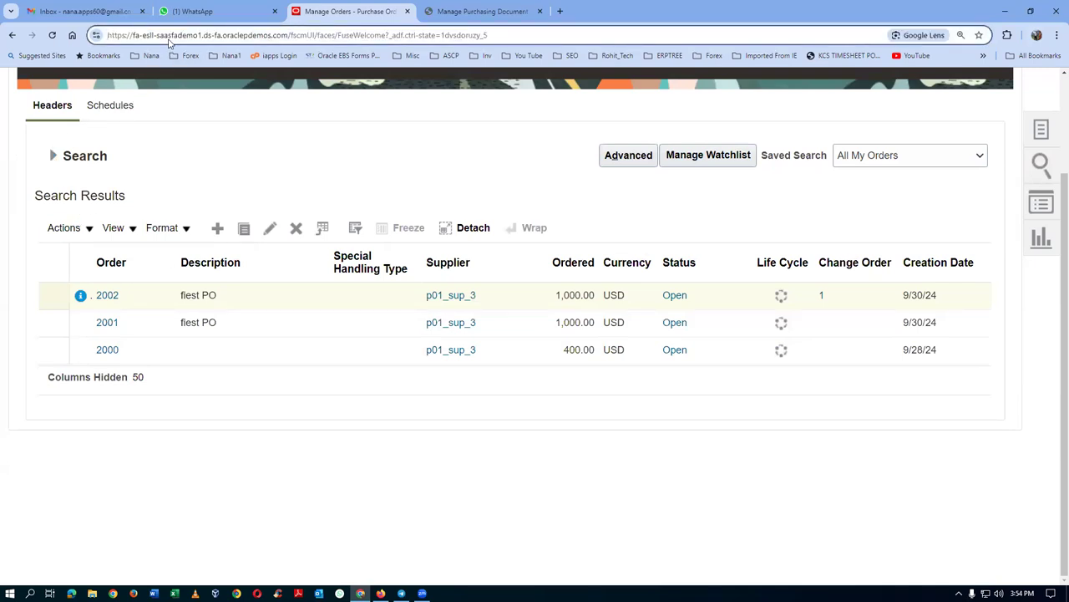
key(shift+Right)
key(shift+Right)
key(shift+Right)
key(shift+Right)
key(shift+Right)
key(shift+Right)
key(shift+Right)
key(shift+Right)
key(shift+Right)
key(shift+Right)
key(shift+Right)
key(shift+Right)
key(shift+Right)
key(shift+Right)
key(shift+Right)
key(shift+Right)
key(shift+Right)
key(shift+Right)
key(shift+Right)
key(shift+Right)
key(ctrl+c)
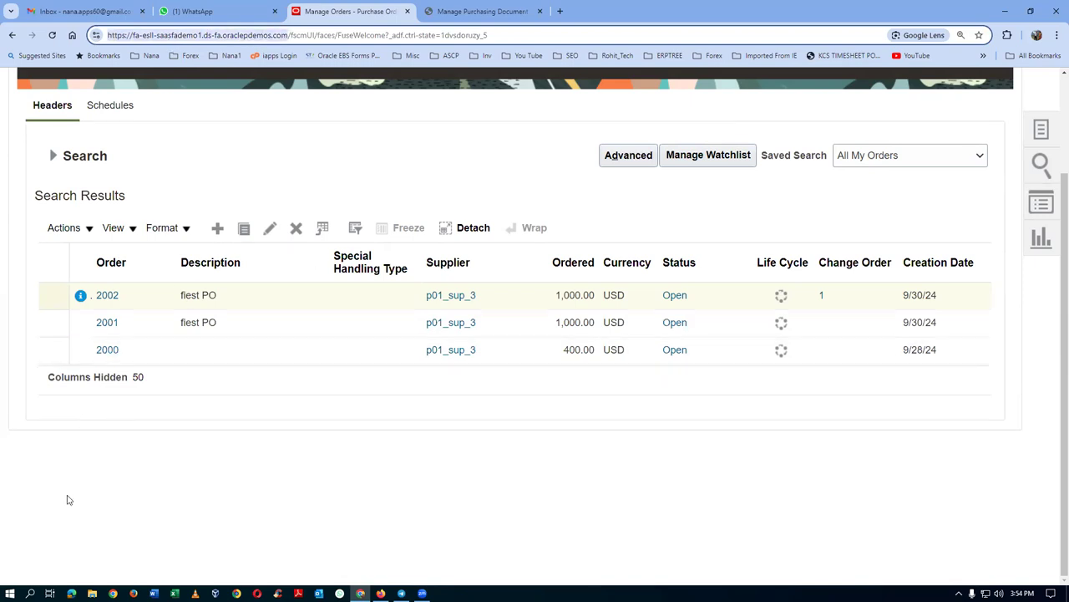
- Switch to Microsoft Edge and load the copied web address
click(72, 593)
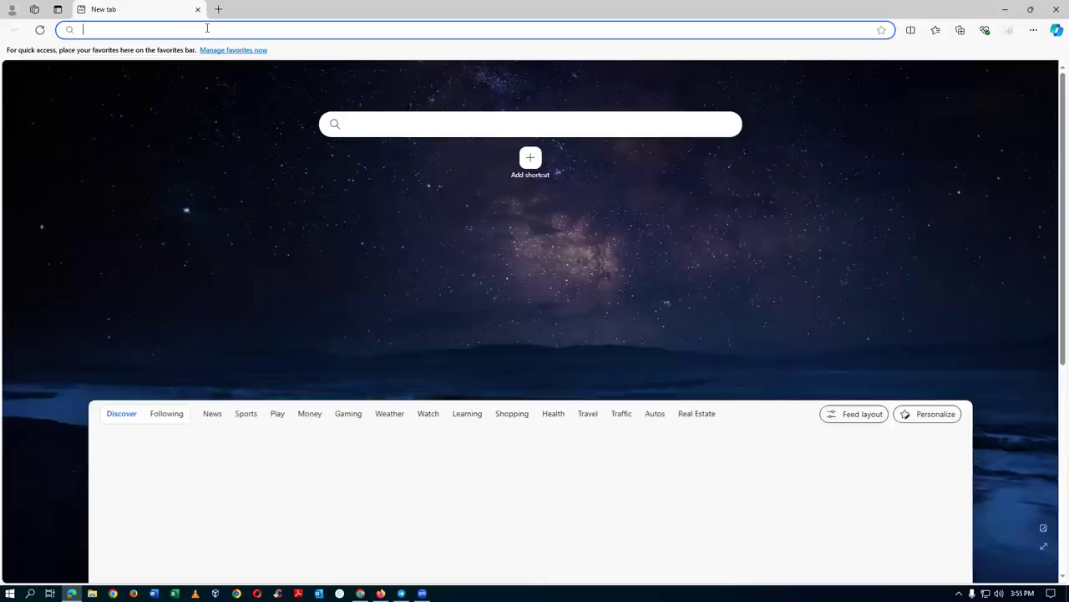
key(ctrl+v)
key(Return)
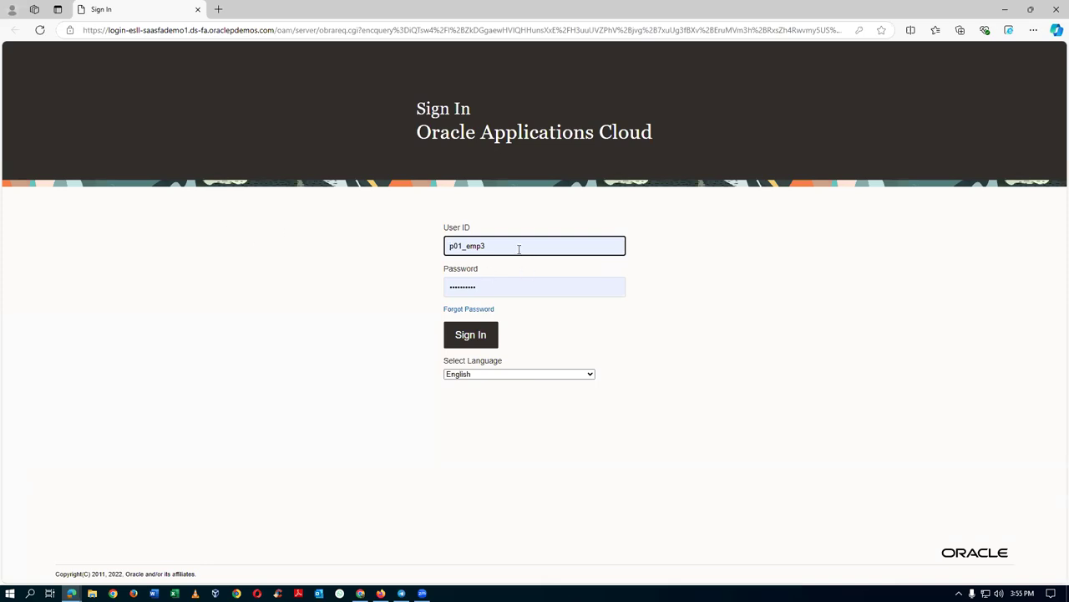
- Try to sign in with the user ID p01_emp2 and its saved password, and re-enter the user ID
click(519, 248)
key(BackSpace)
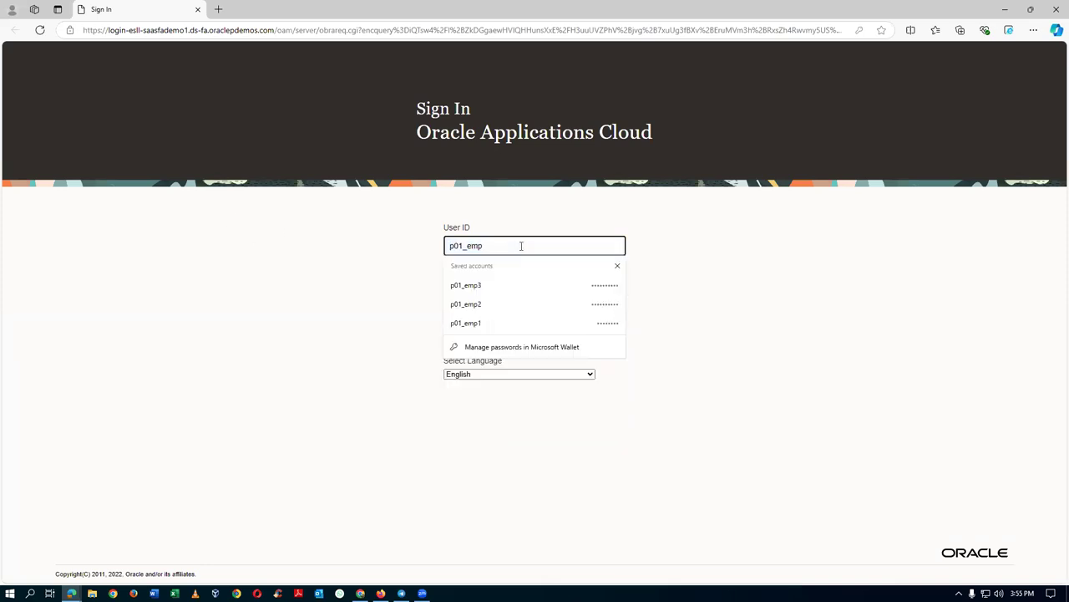
text(2)
click(487, 338)
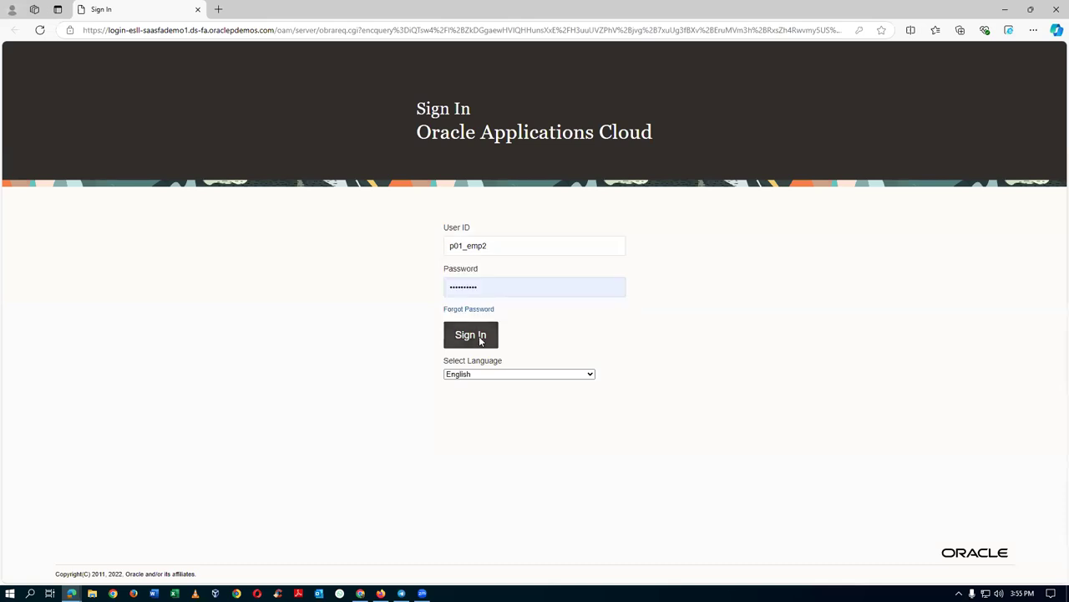
click(513, 255)
key(BackSpace)
text(2)
key(Tab)
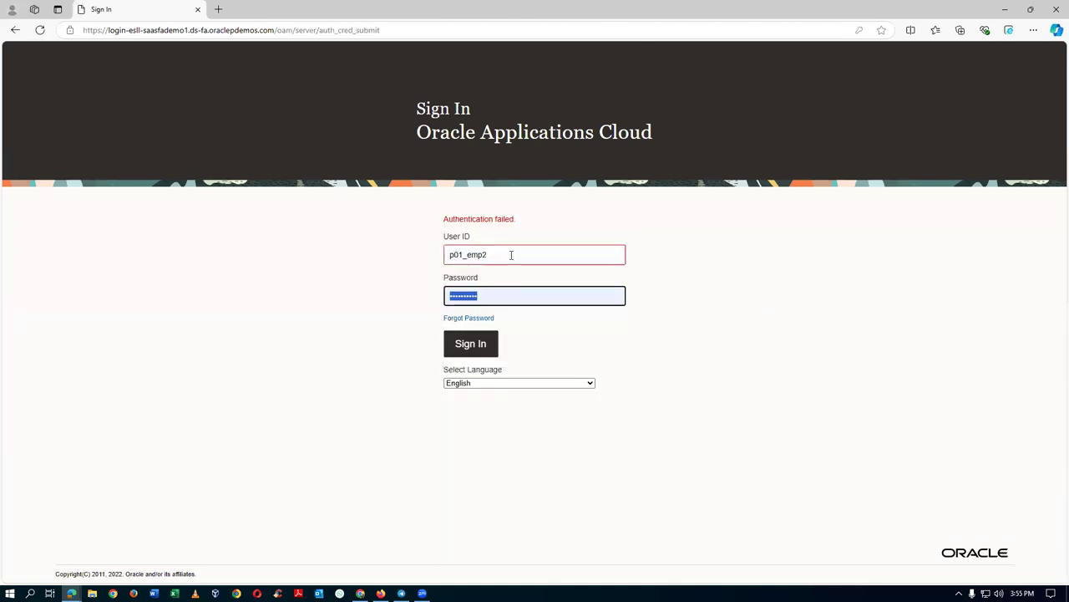
key(ctrl+n)
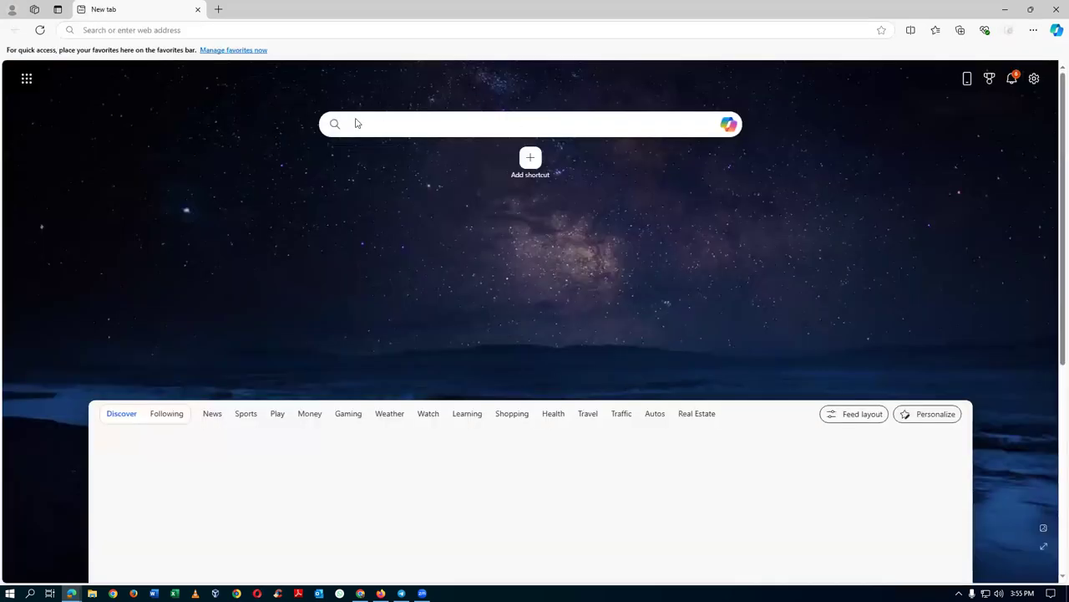
scroll(174, 148, down, 3)
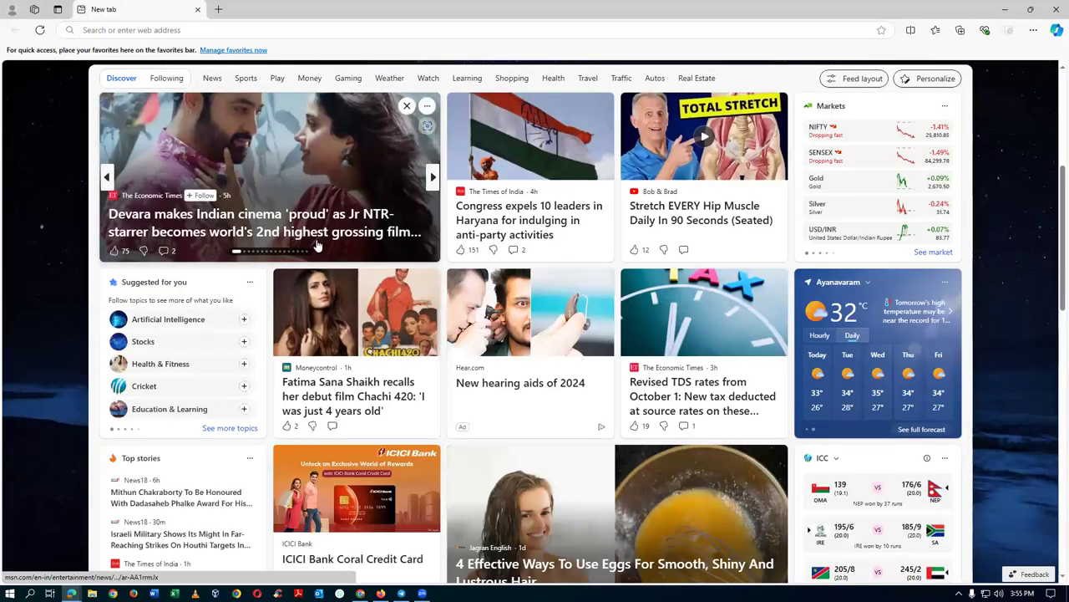
- Switch back to Chrome, duplicate the Manage Purchasing Document Approvals browser tab and open the home page in the copy
key(alt+Tab)
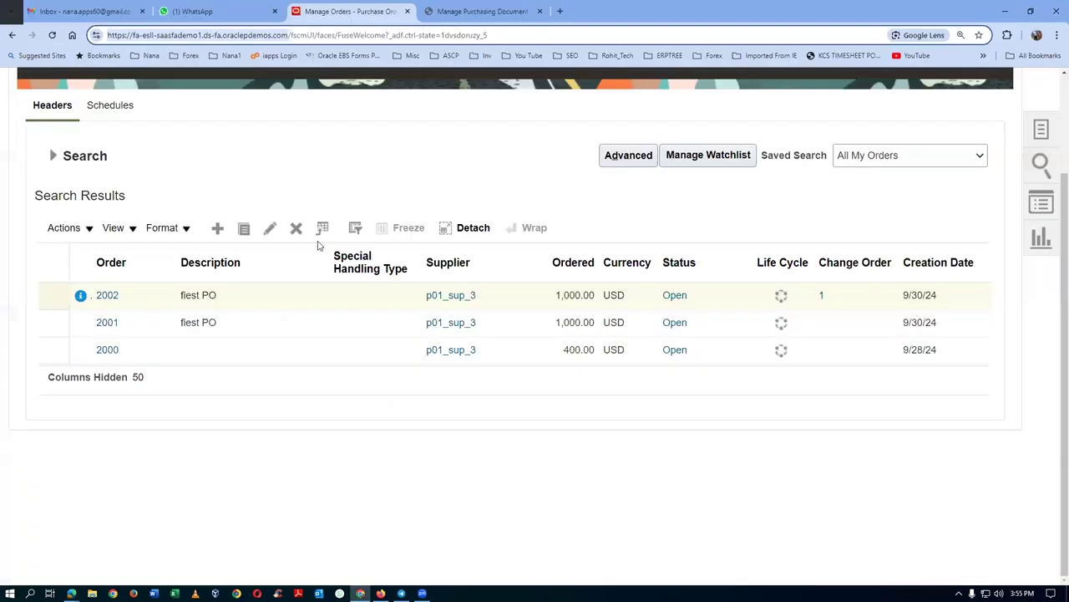
click(481, 11)
right_click(474, 12)
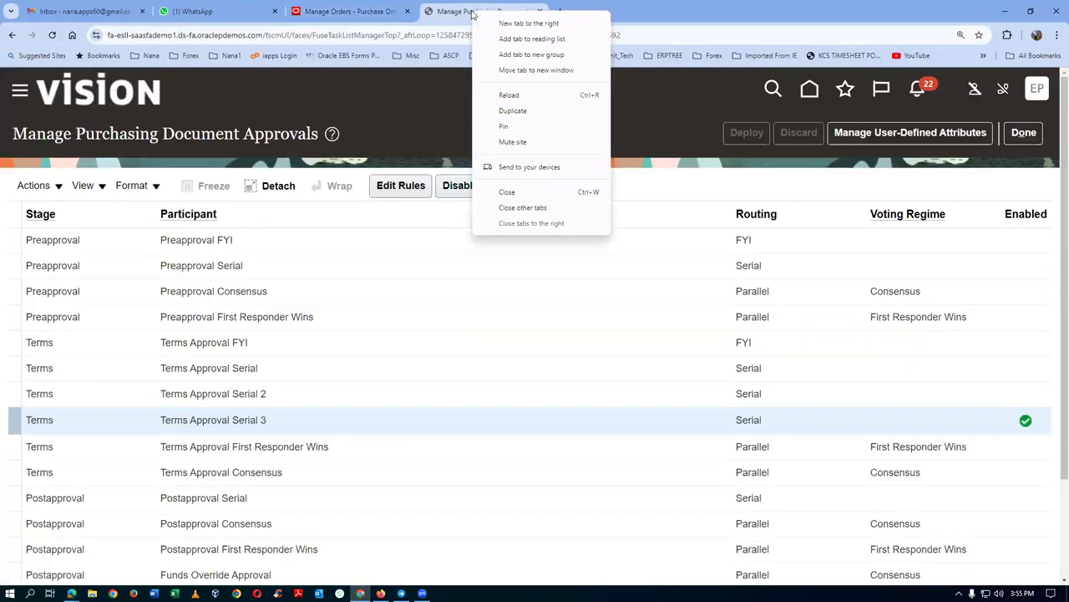
click(505, 111)
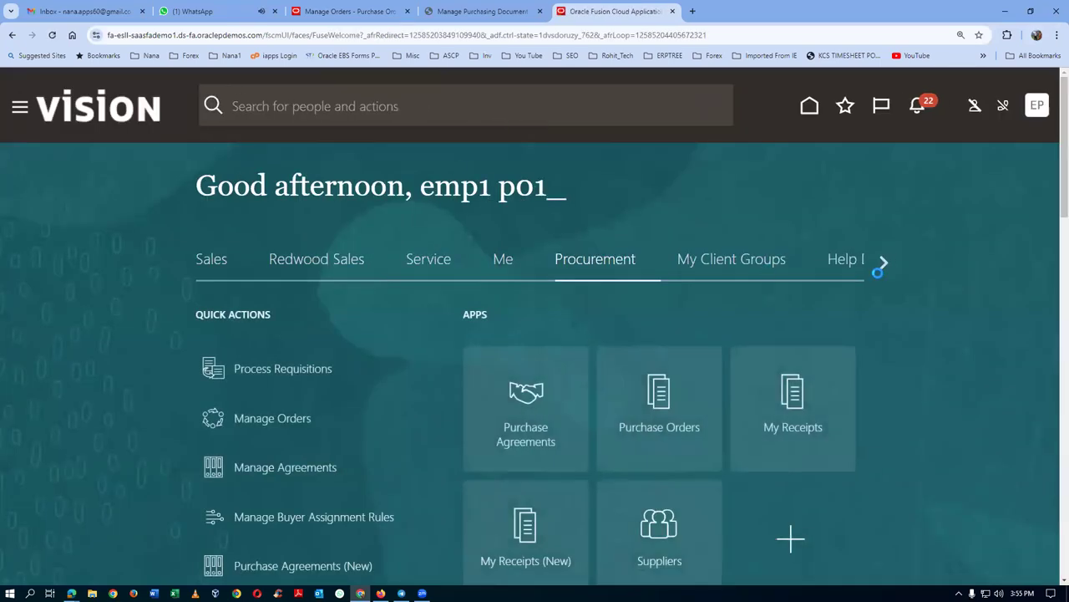
- Open the Security Console from the Tools group on the home page
click(884, 268)
click(885, 268)
click(886, 268)
click(885, 268)
click(886, 268)
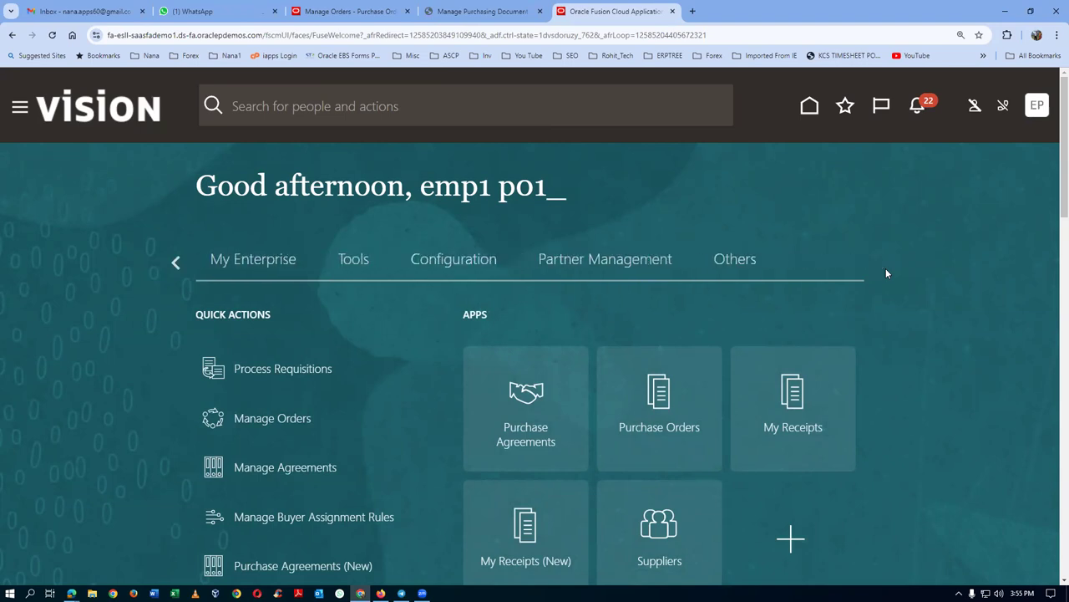
click(178, 264)
click(178, 264)
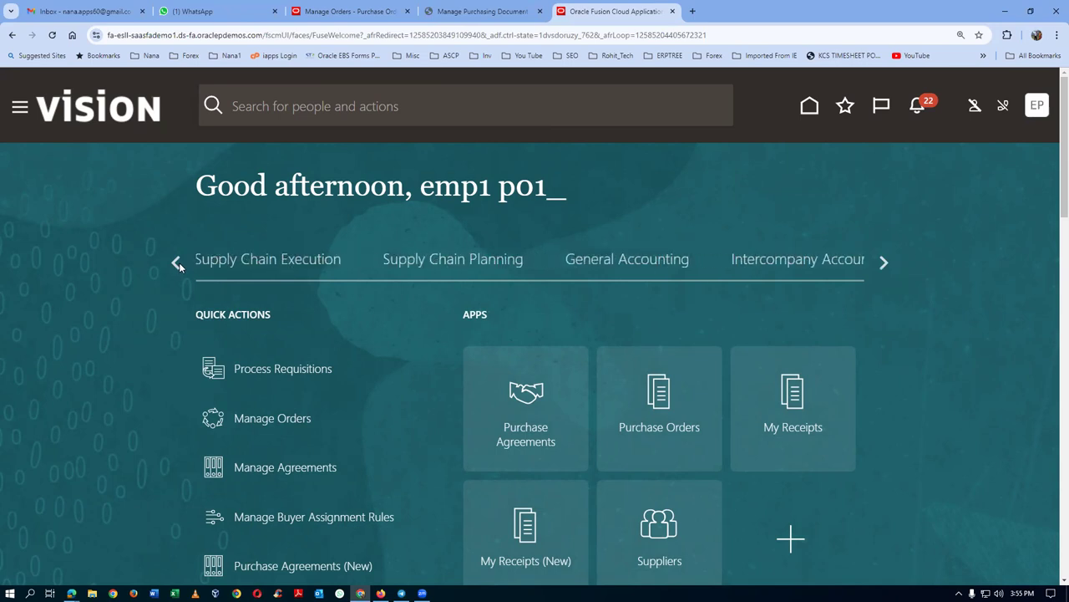
click(883, 263)
click(883, 263)
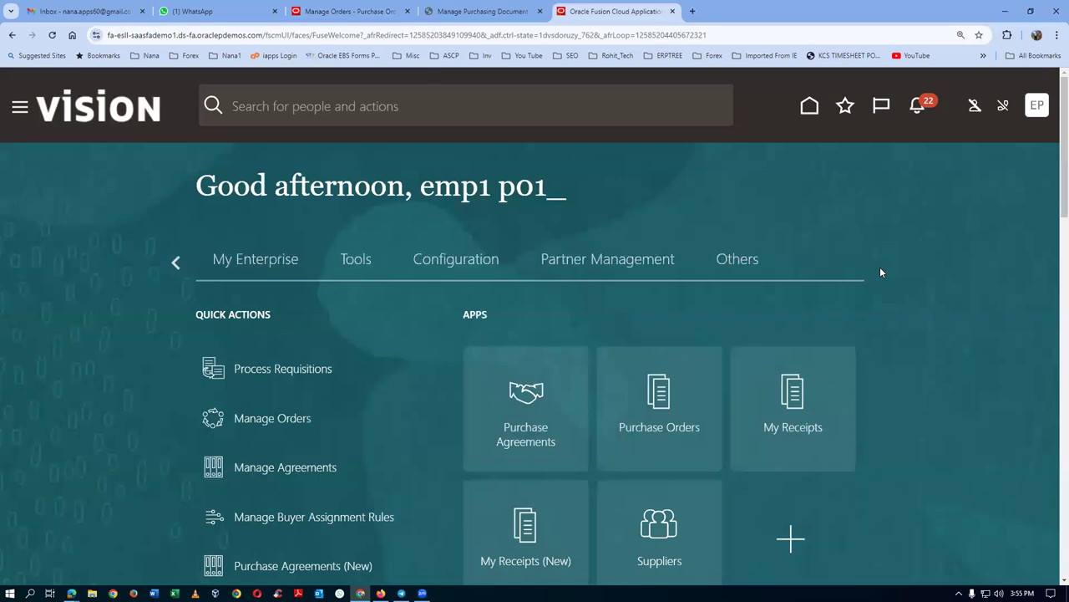
click(335, 258)
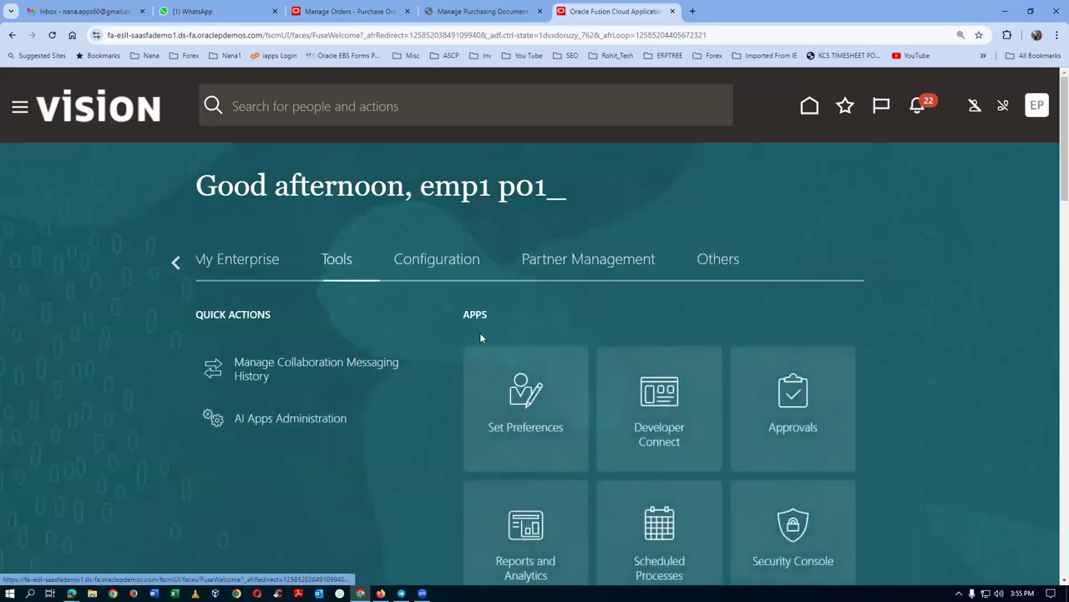
scroll(468, 351, down, 2)
click(782, 398)
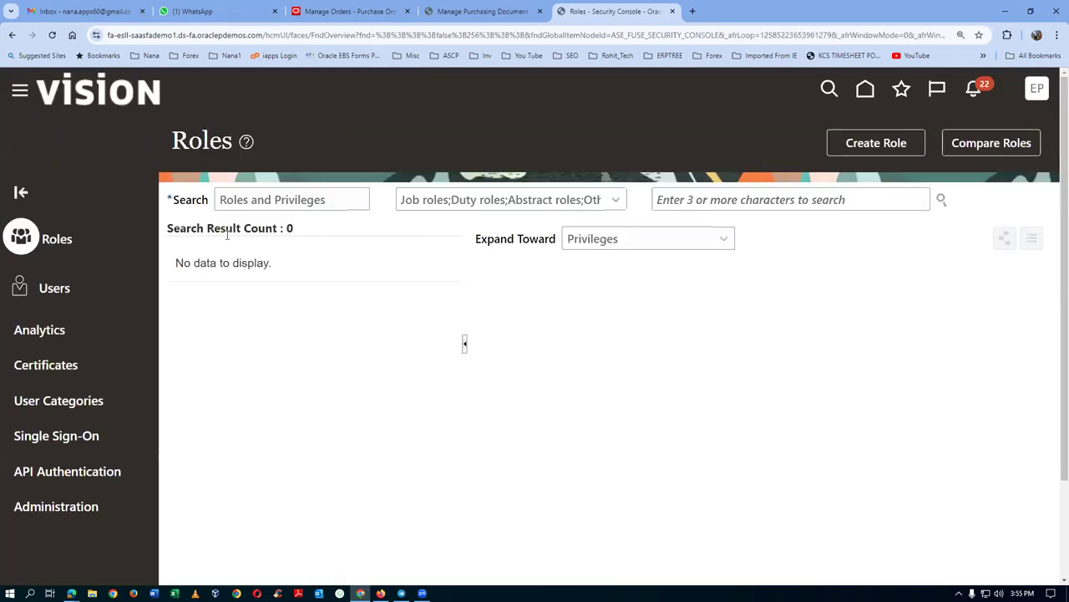
- Search the user accounts for user names starting with p01 and open the account details of p01_emp2
click(48, 289)
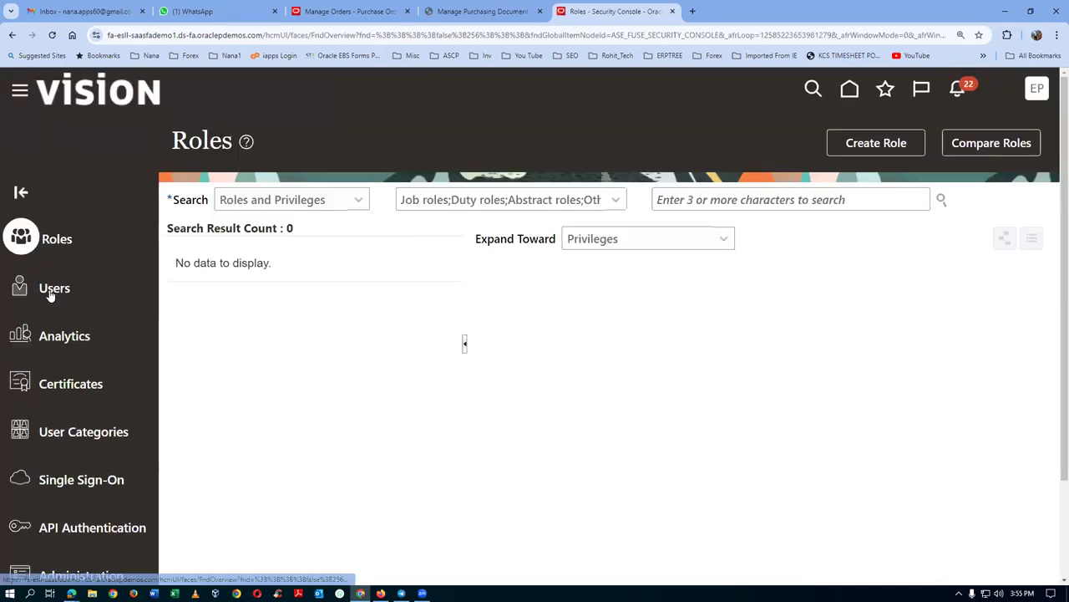
click(618, 203)
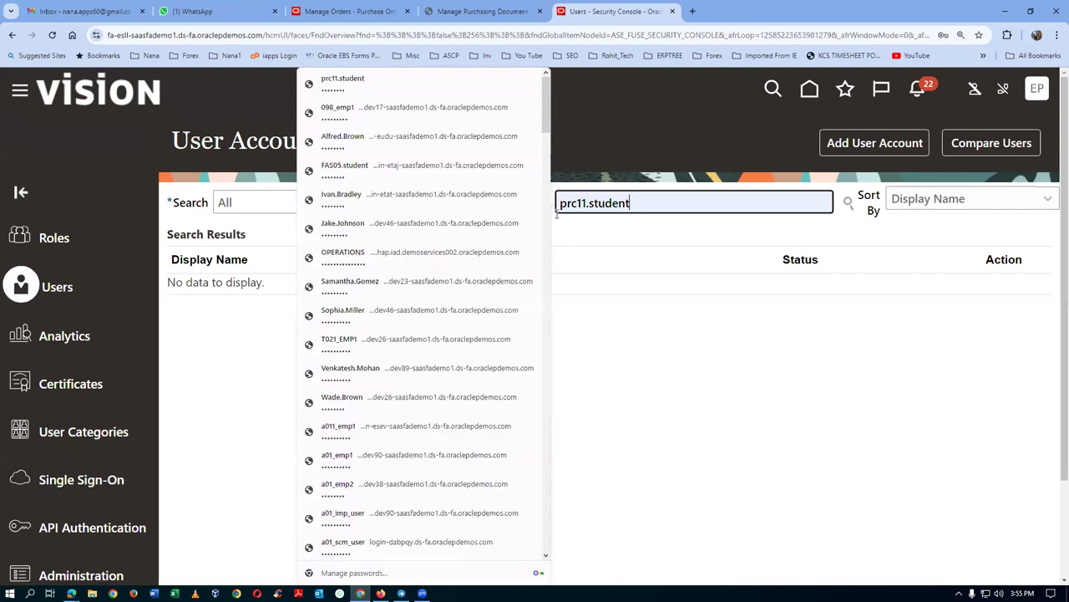
text(p01)
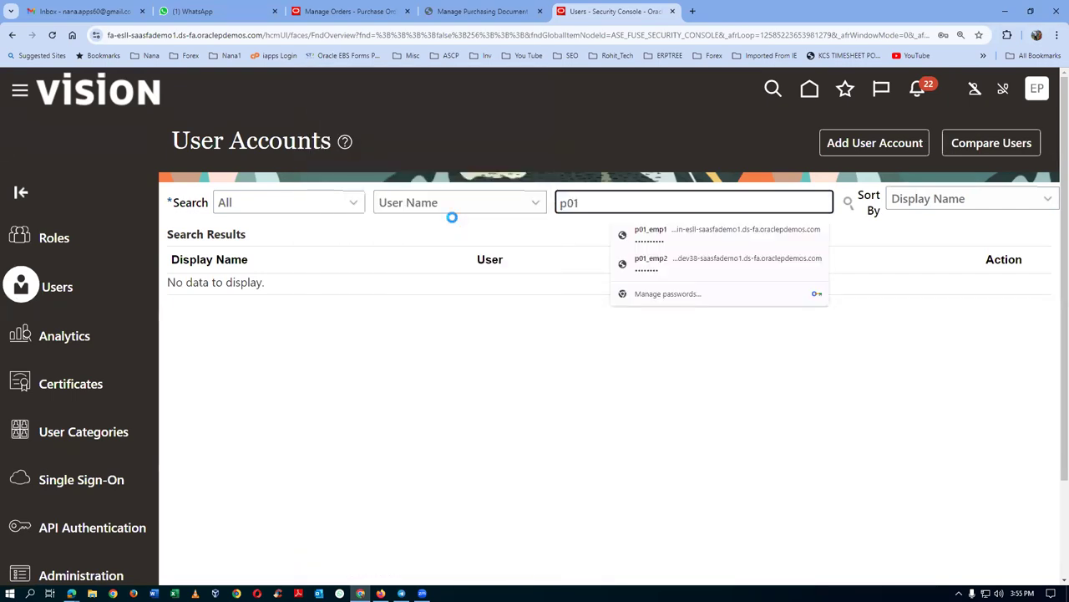
key(Return)
click(207, 368)
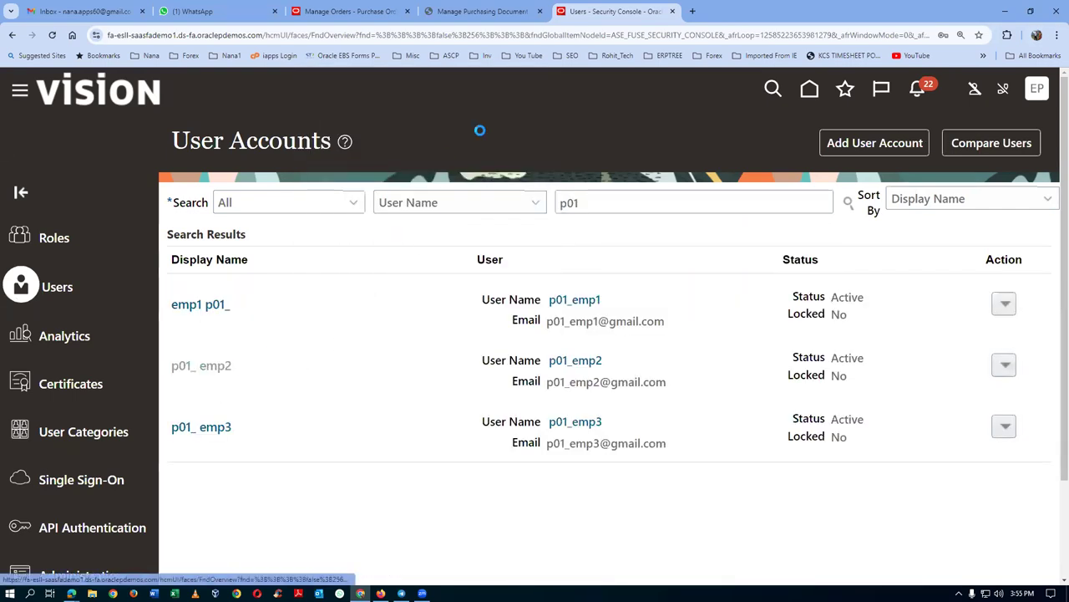
- Reset the account password of p01_emp2 manually, entering and confirming a new password, and return to the user accounts list
click(735, 147)
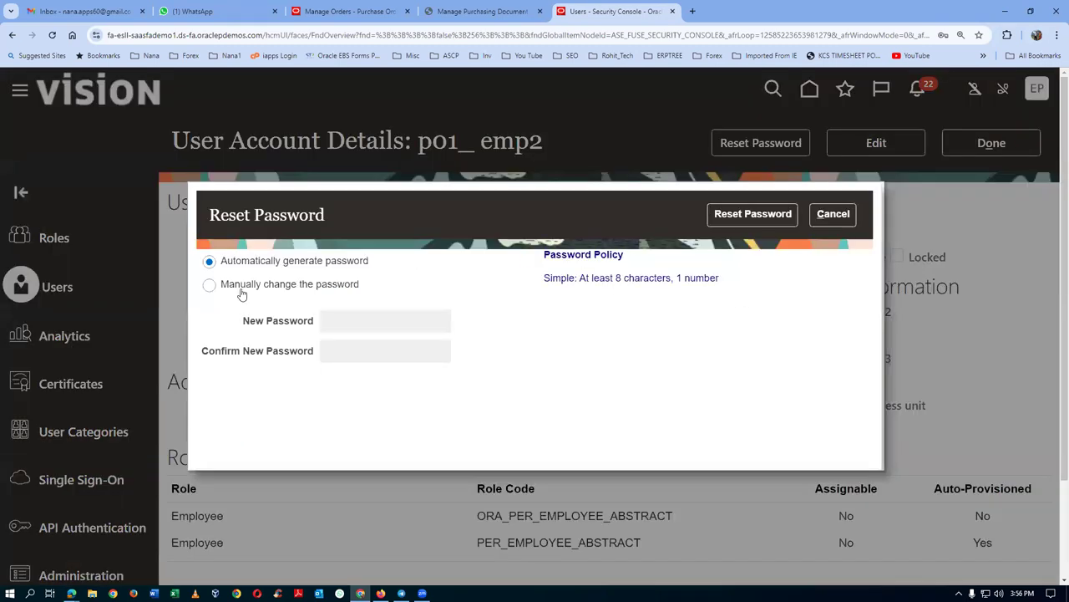
click(210, 285)
click(392, 321)
key(ctrl+v)
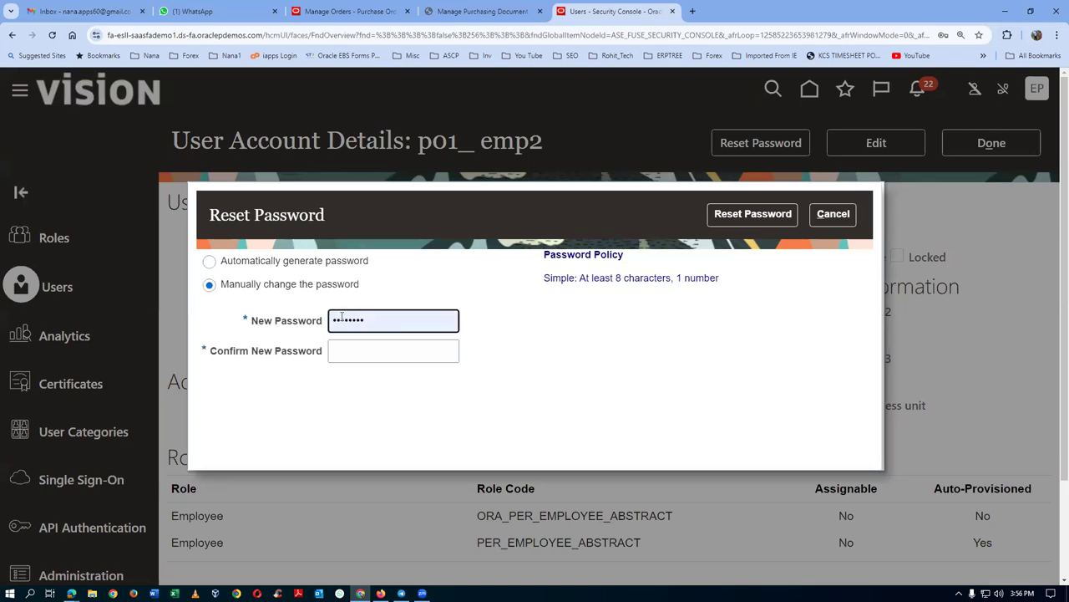
key(ctrl+a)
key(BackSpace)
click(342, 317)
text(••)
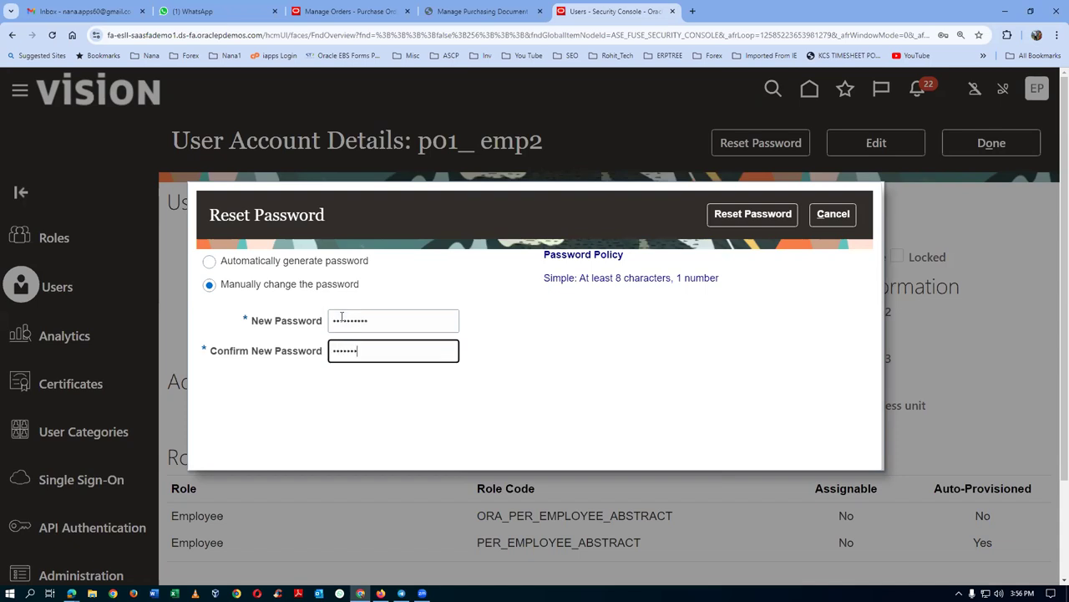
click(753, 214)
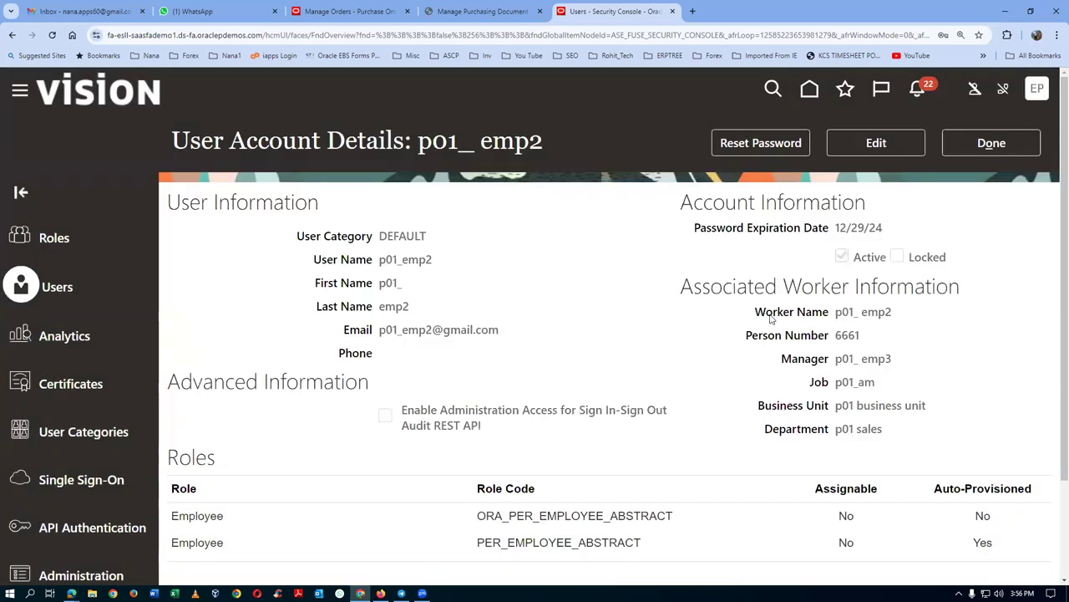
click(986, 145)
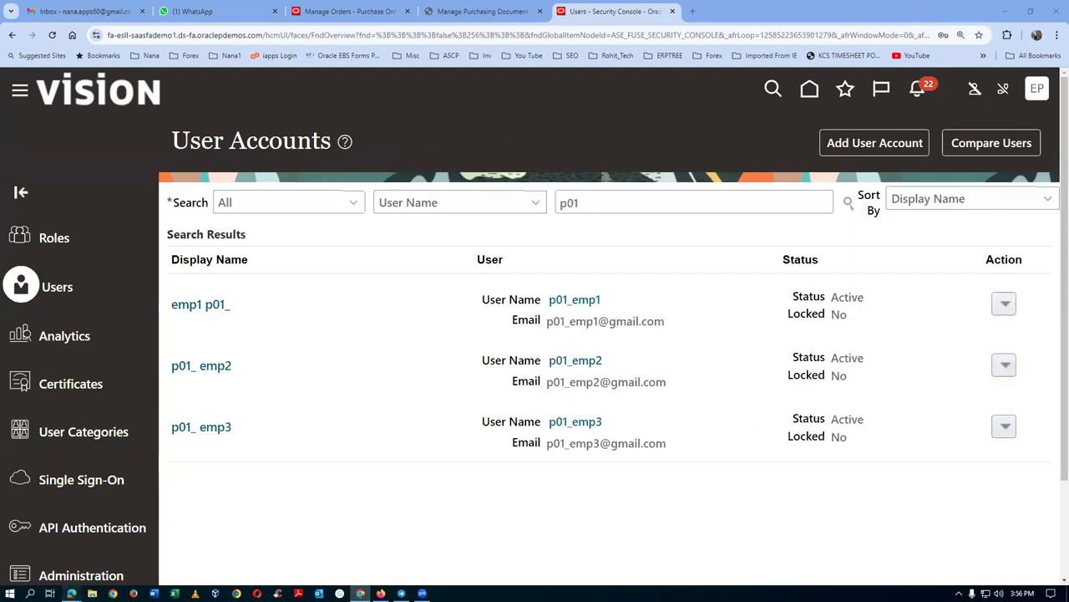
- Switch to Microsoft Edge and sign in with the user ID p01_emp2 and its new password
click(213, 578)
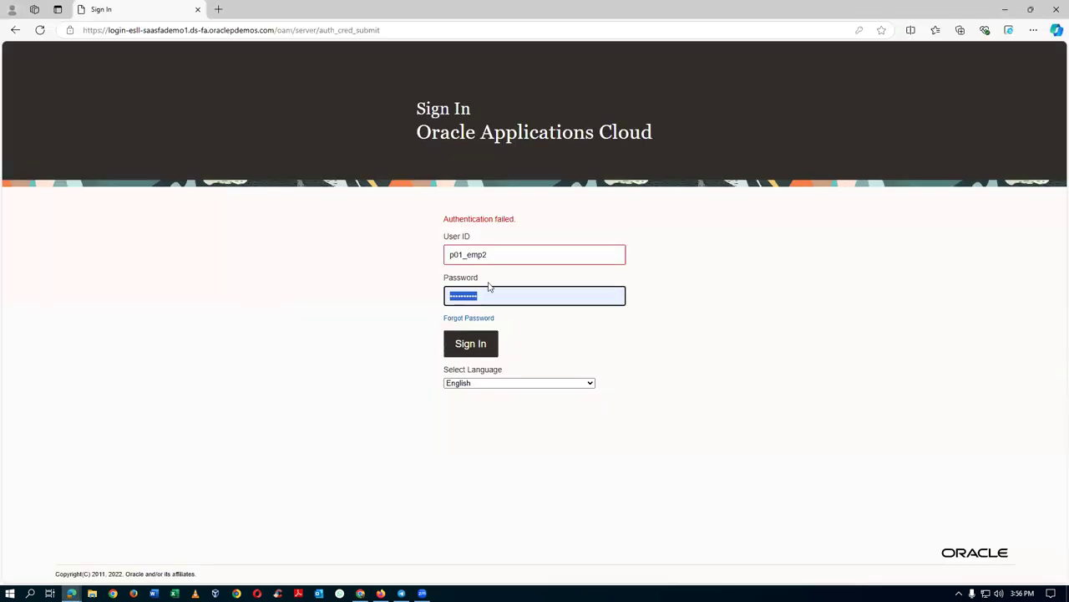
click(503, 254)
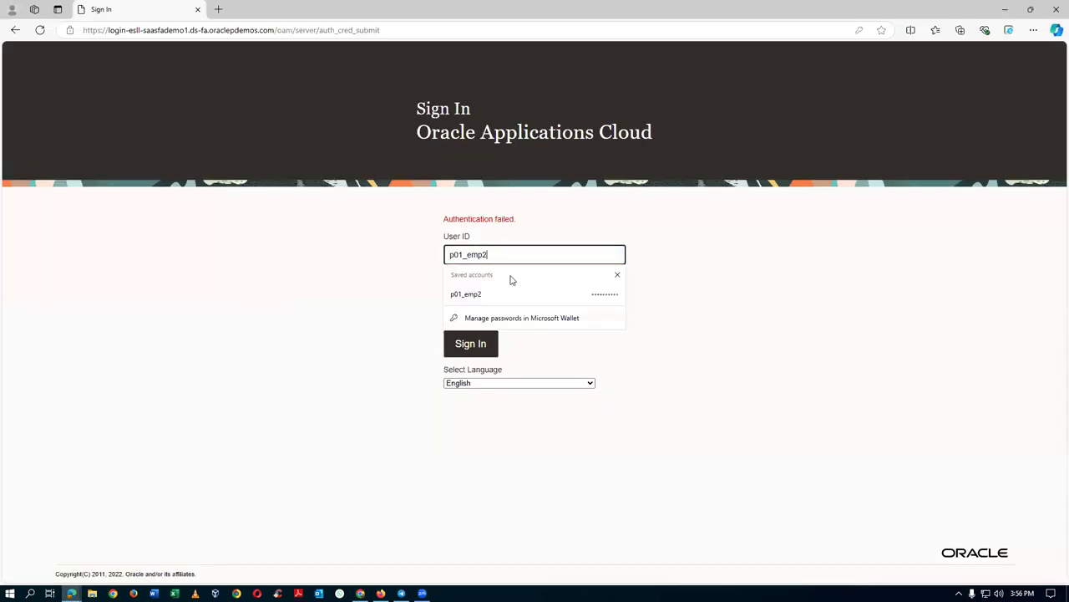
click(482, 347)
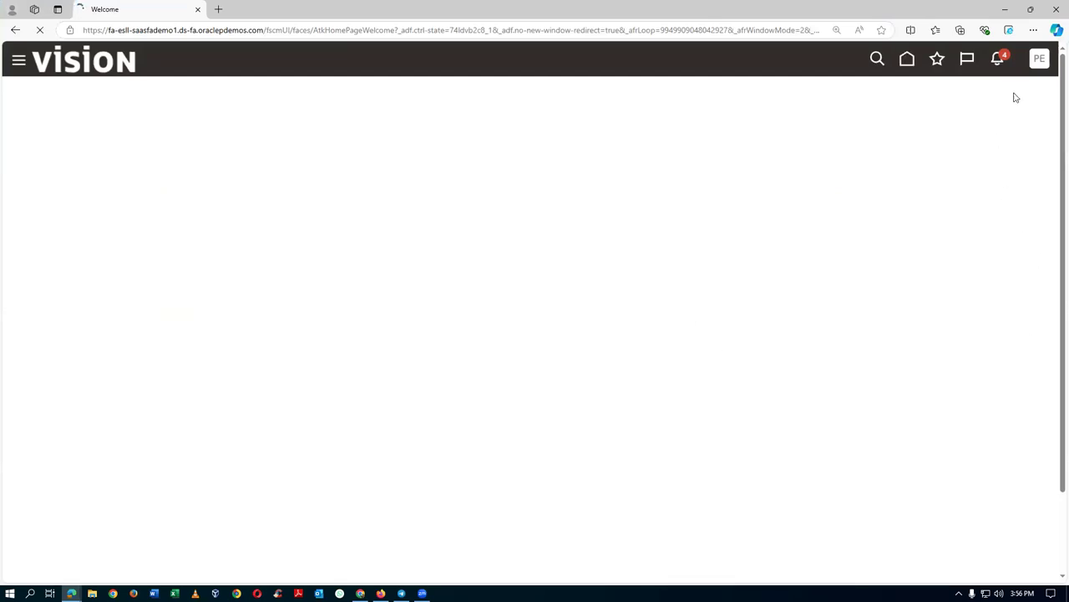
- Look at the pending notifications and open the Approvals task list under Tools
click(996, 59)
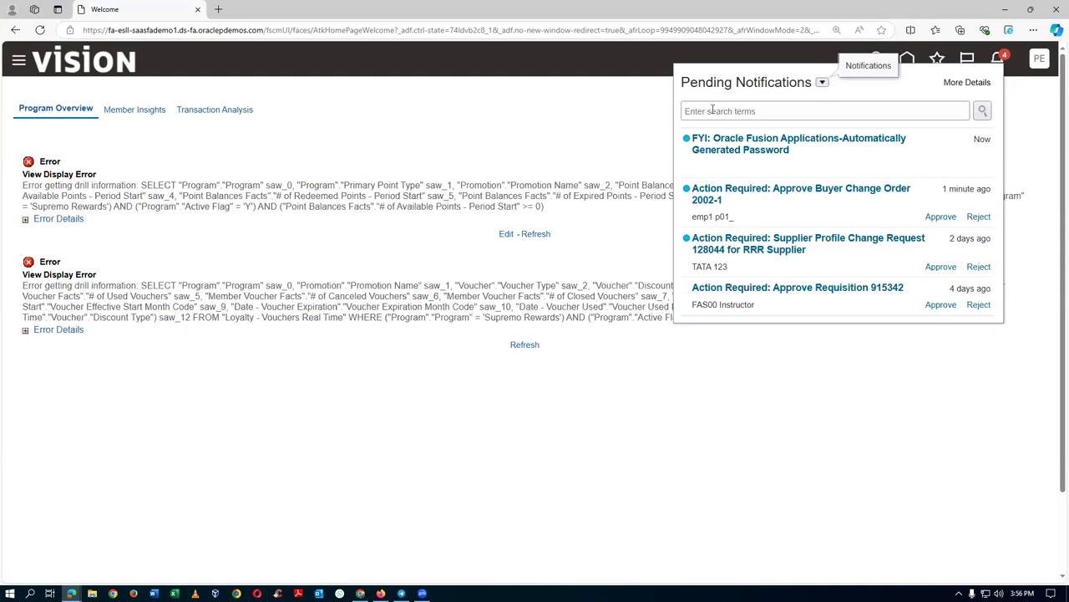
click(581, 127)
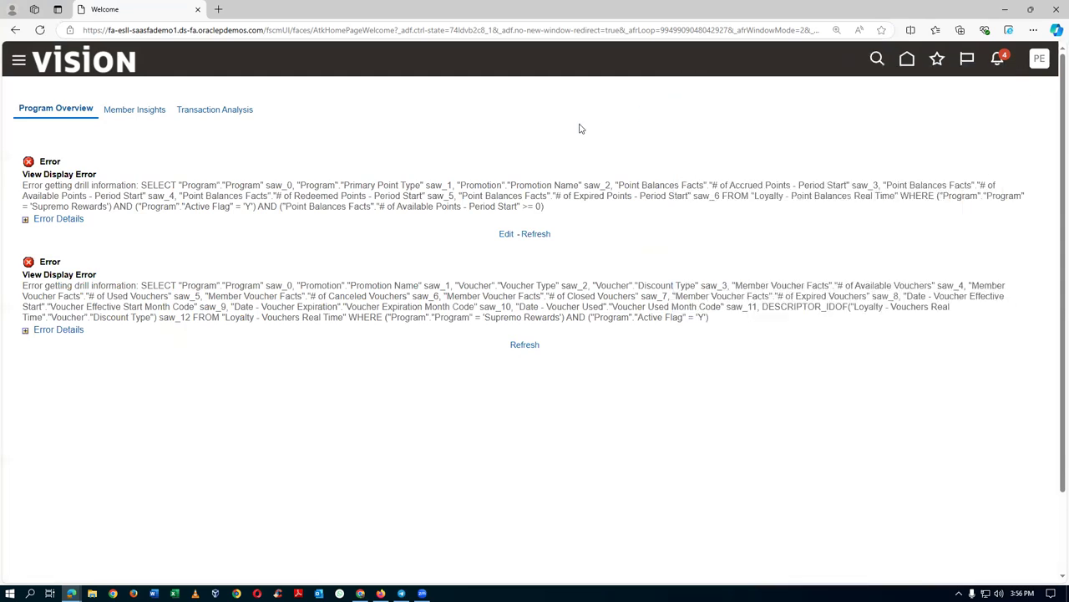
click(18, 62)
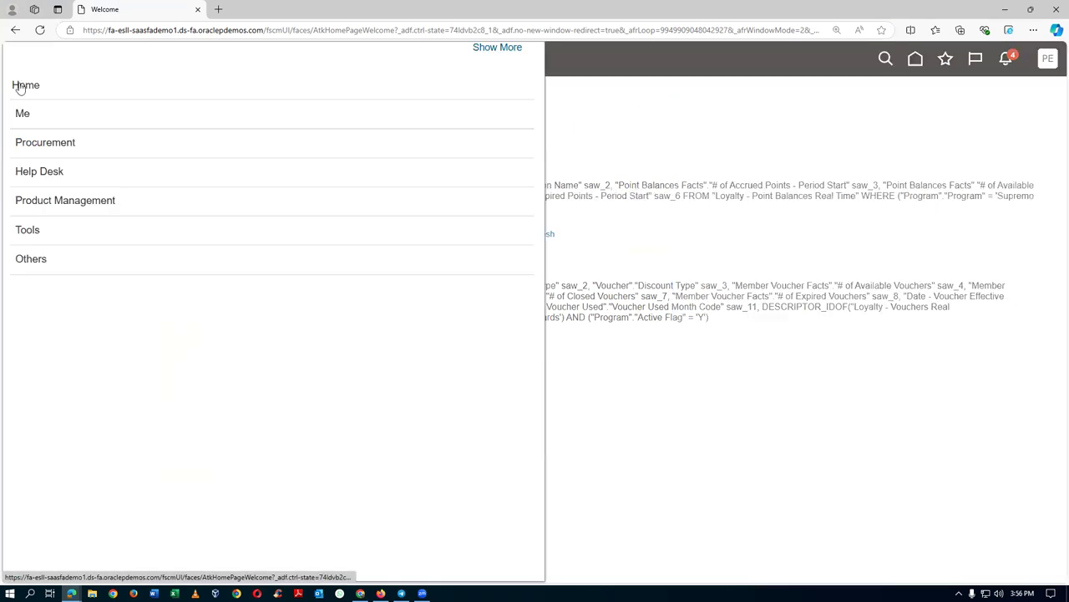
click(55, 239)
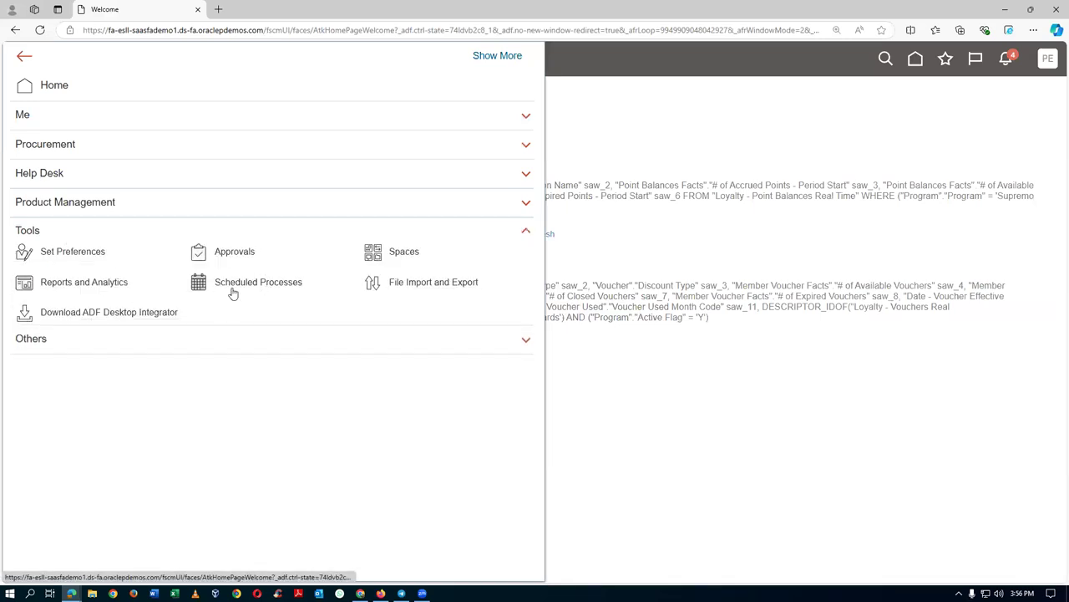
click(235, 255)
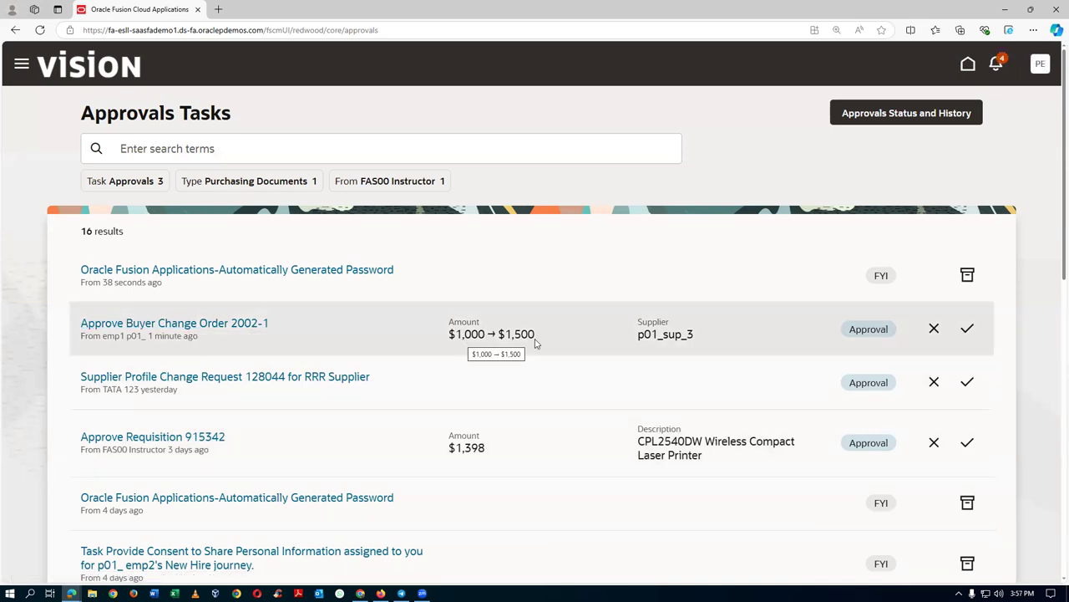
- Open the task Approve Buyer Change Order 2002-1, review its change description and amount, and approve it
click(209, 327)
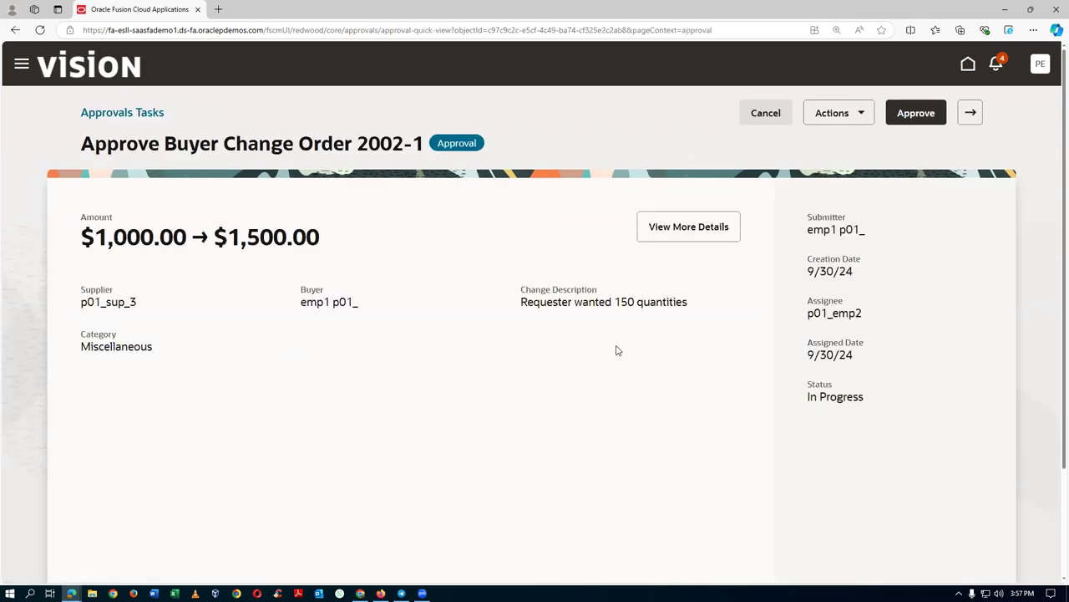
click(532, 301)
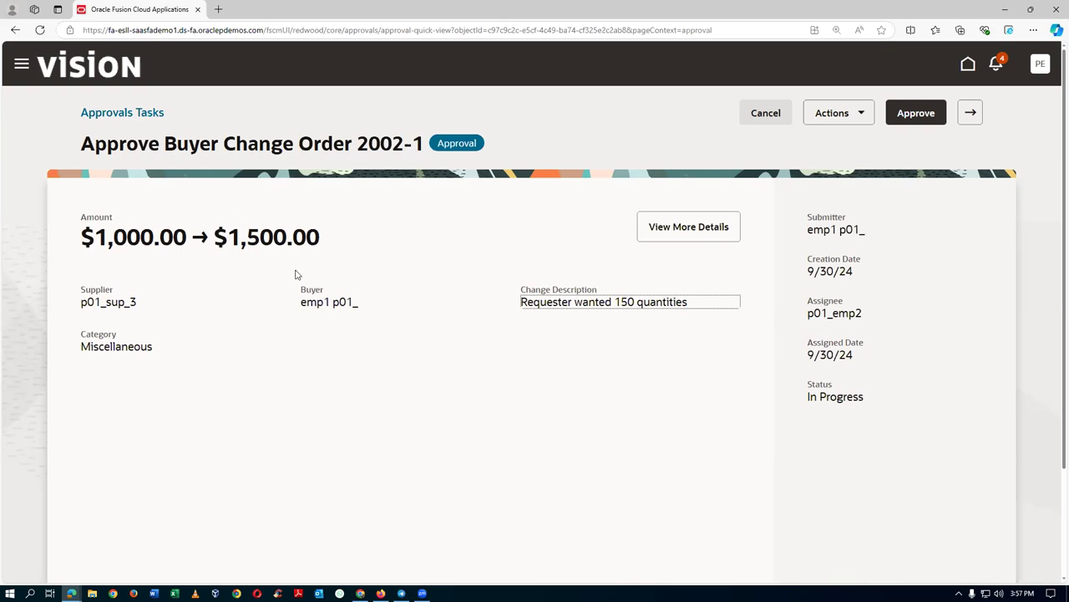
click(87, 238)
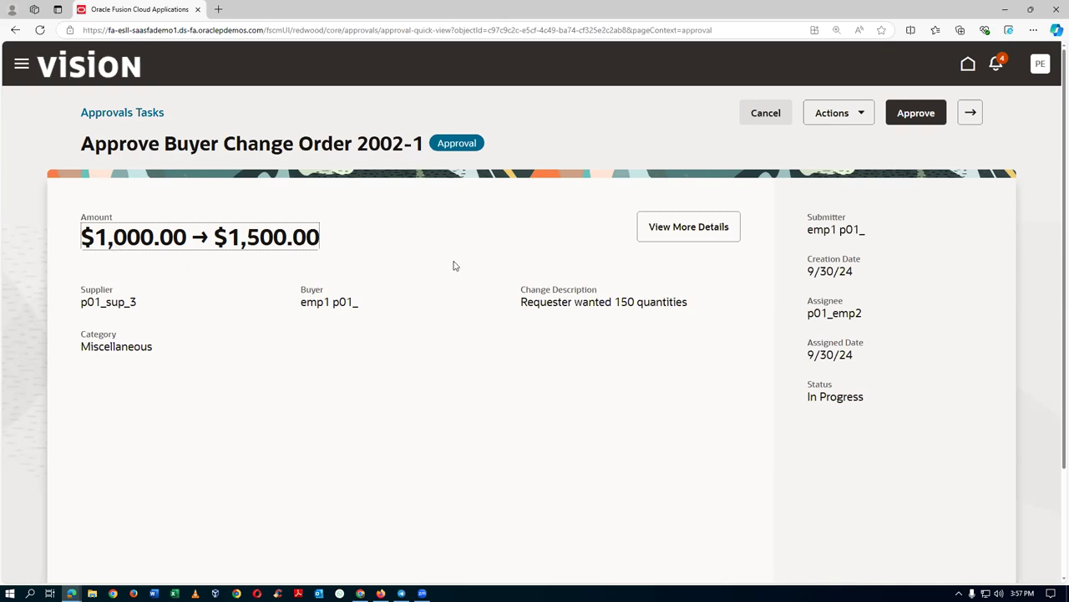
click(916, 118)
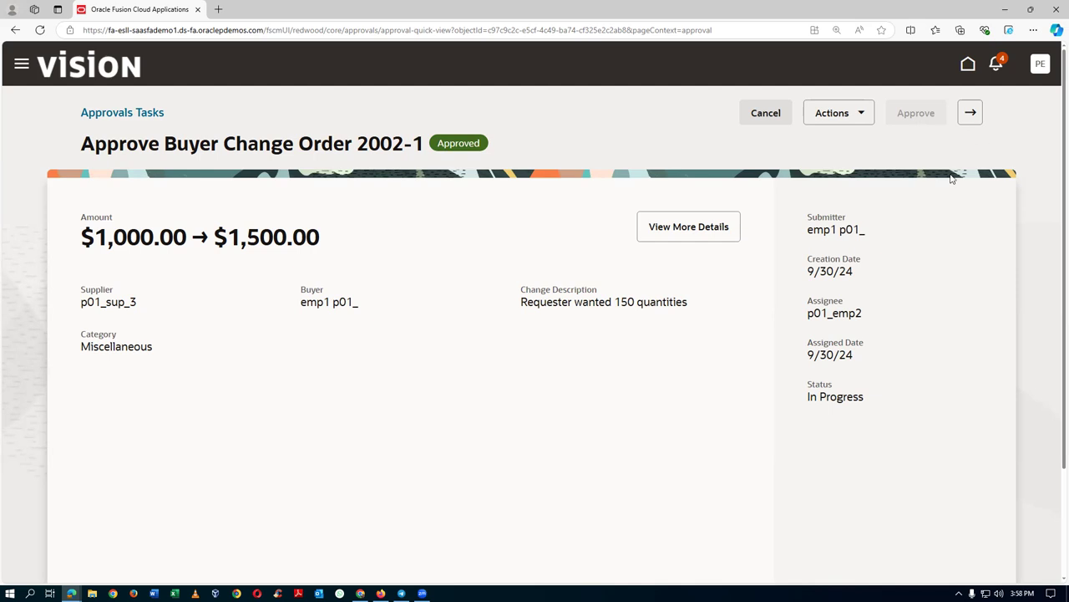
- Switch back to Chrome and rerun the Manage Orders search for supplier p01_sup_3 to refresh the order list
key(alt+Tab)
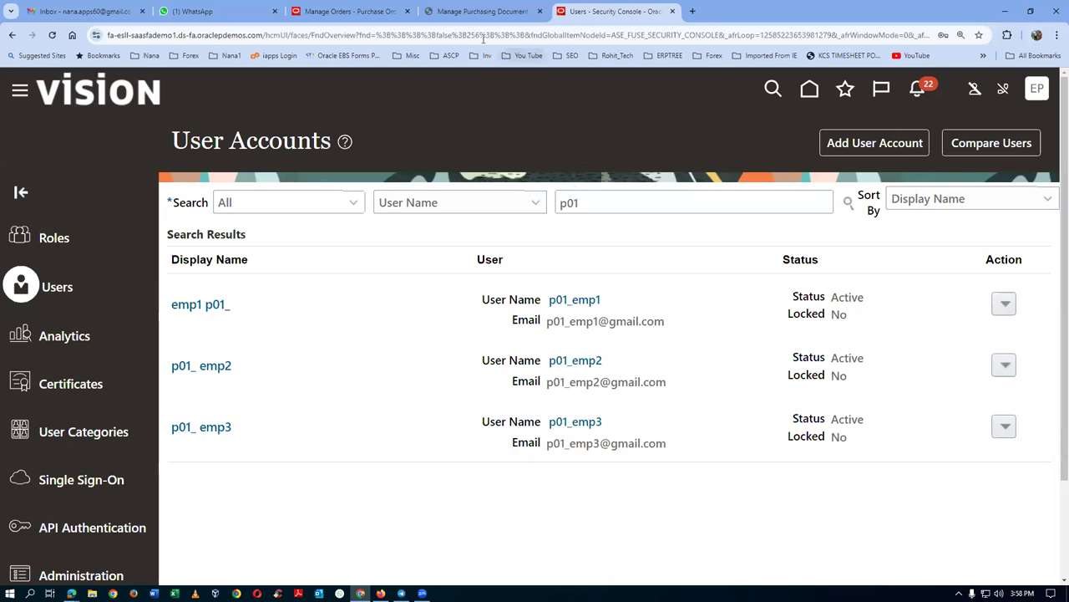
click(469, 11)
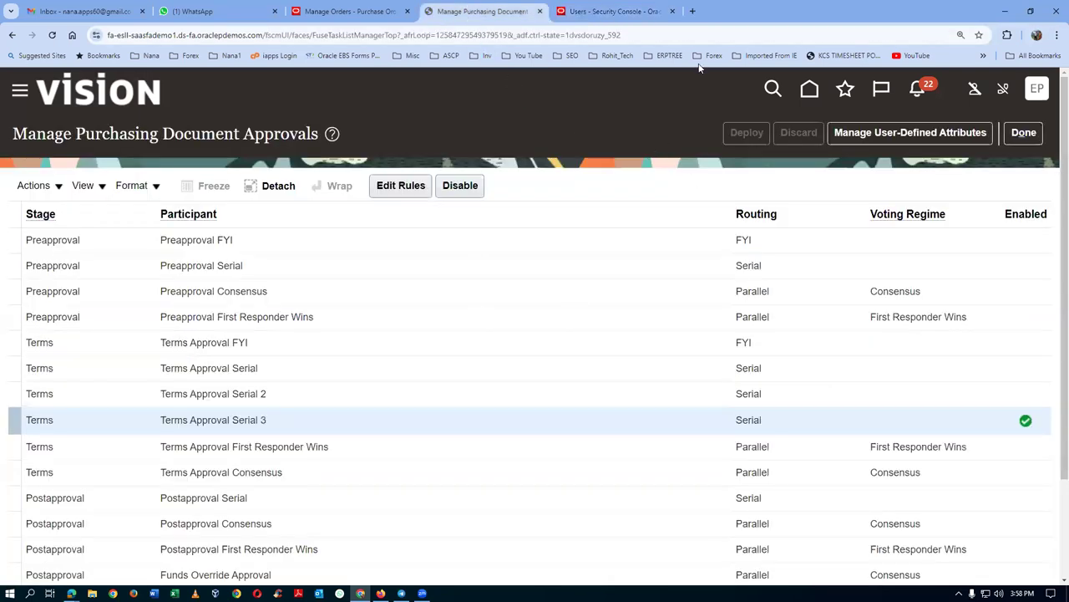
click(635, 11)
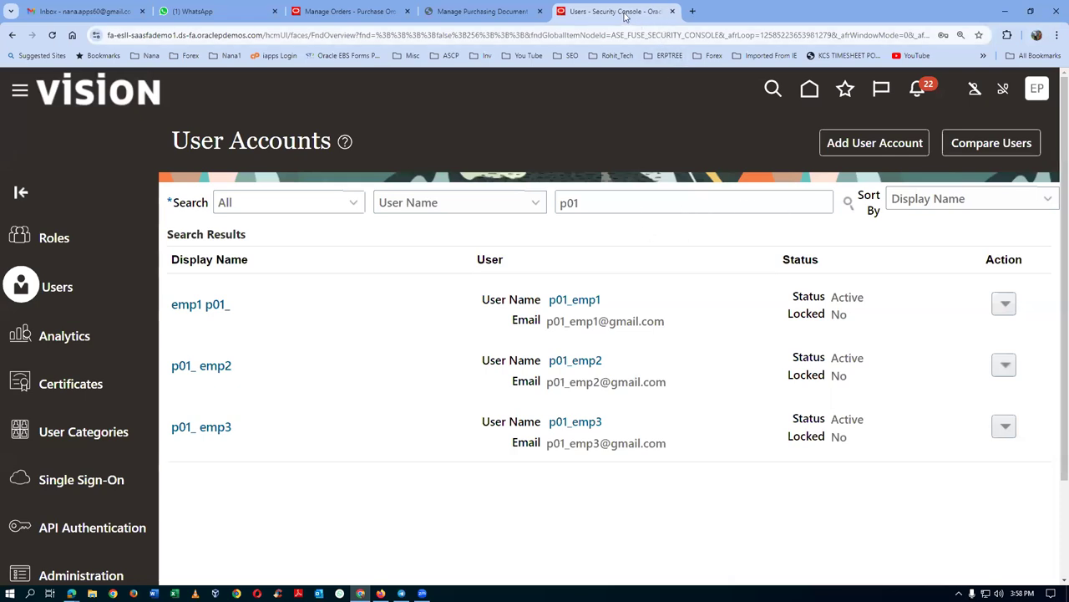
click(347, 12)
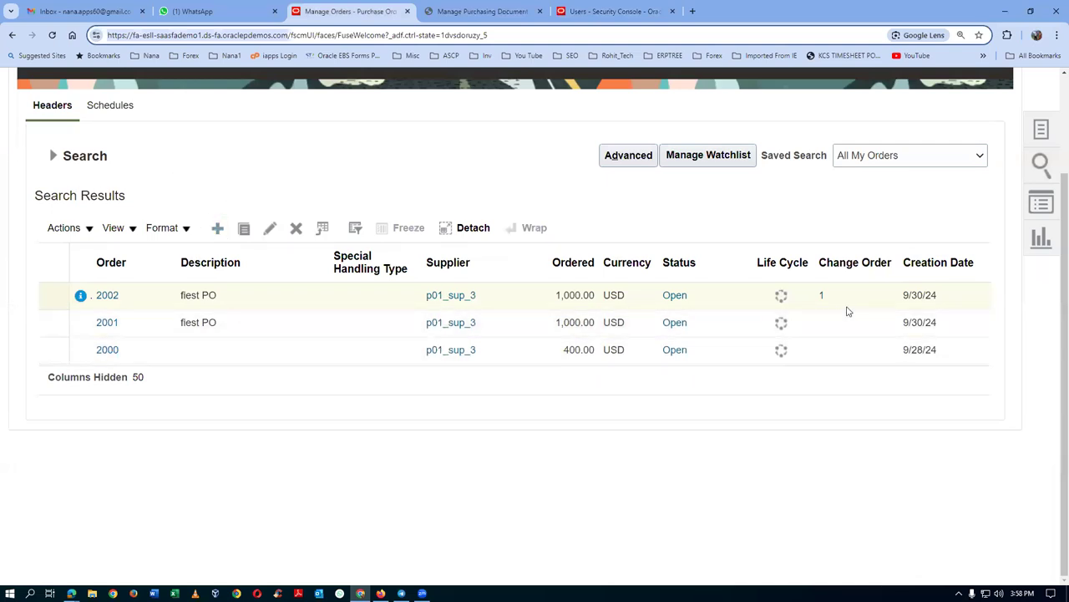
click(53, 156)
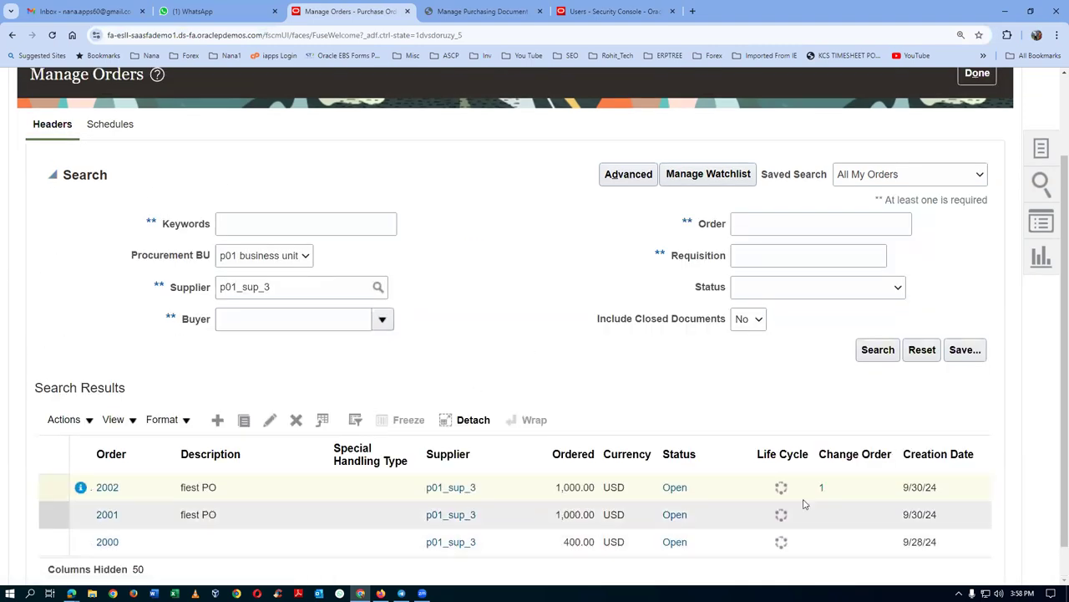
click(876, 349)
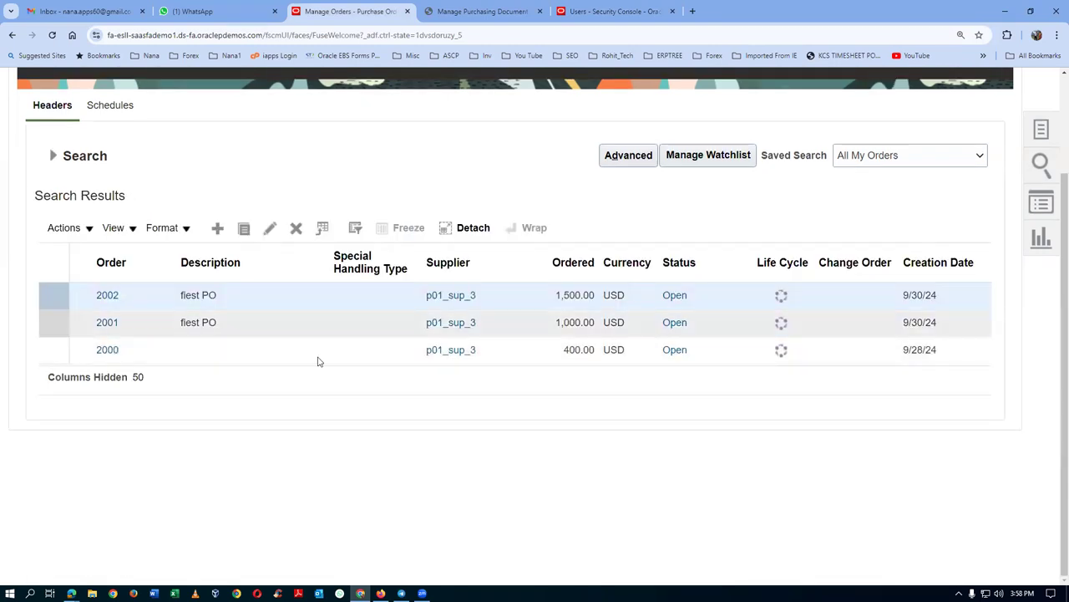
- Open purchase order 2002 and review its general details and terms
click(111, 297)
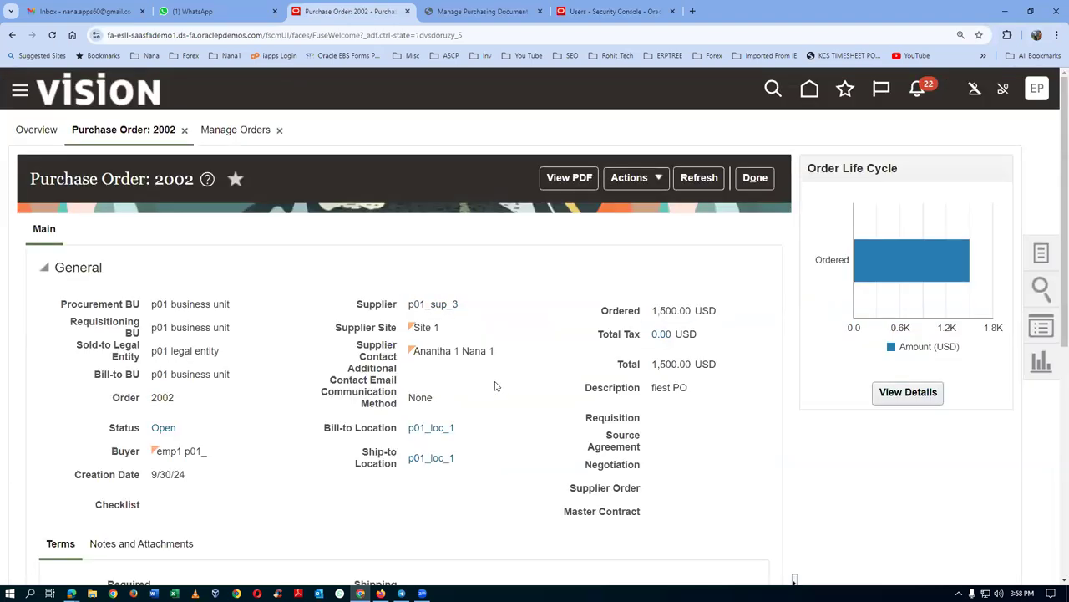
scroll(524, 380, down, 1)
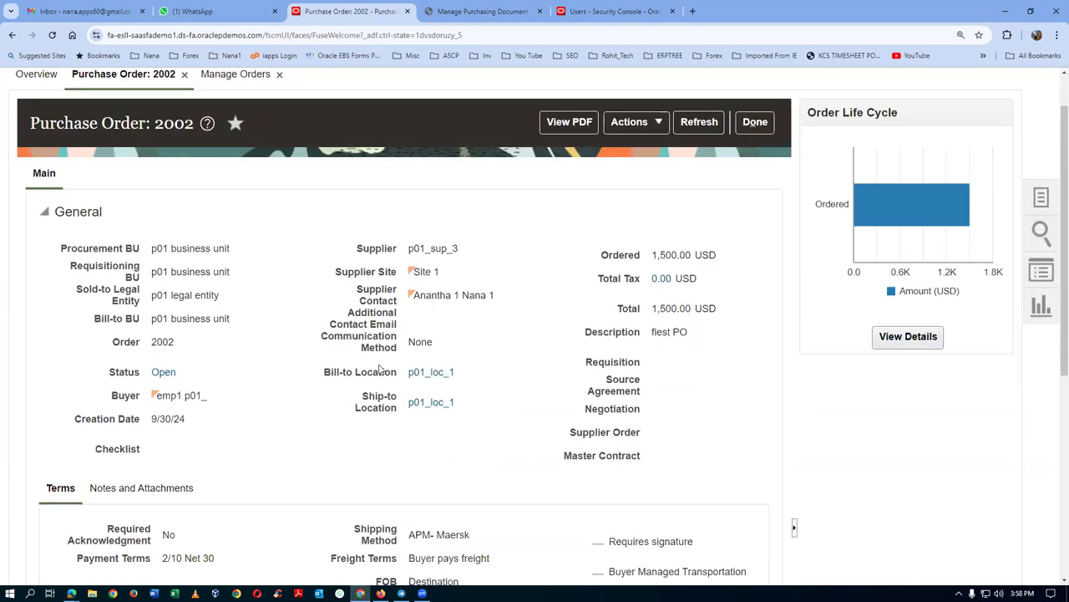
scroll(395, 368, down, 2)
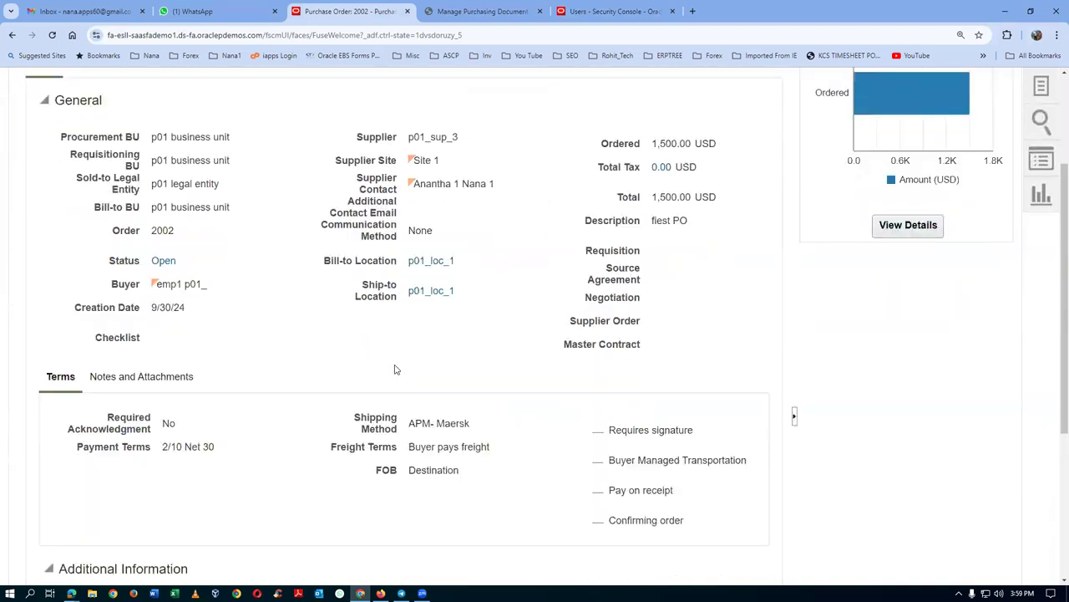
- Review the line of purchase order 2002, checking its quantity, price and ordered amount against the order header
scroll(400, 369, down, 2)
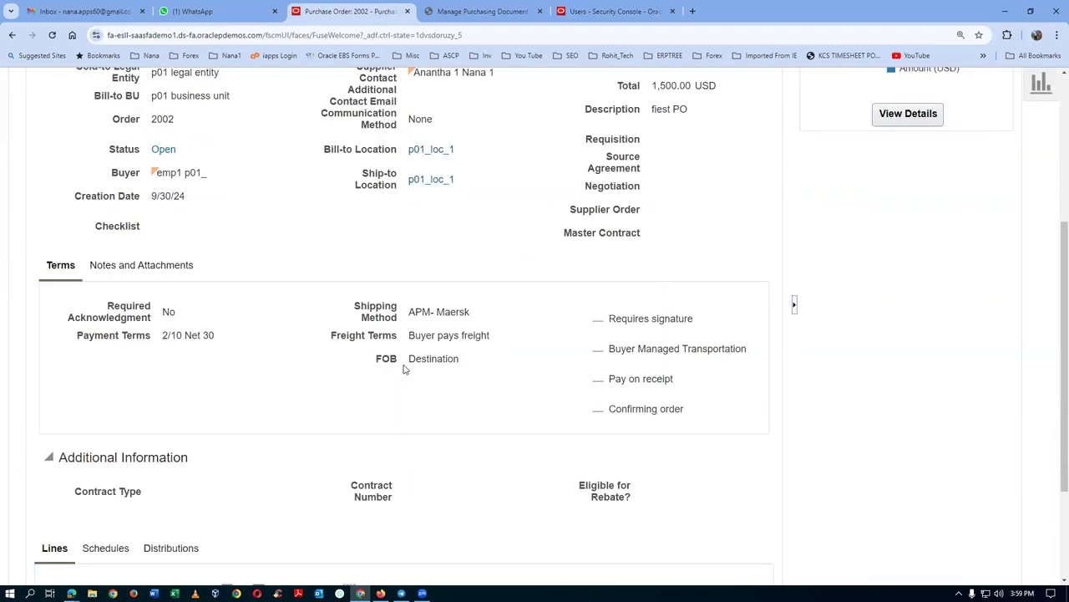
scroll(405, 369, down, 3)
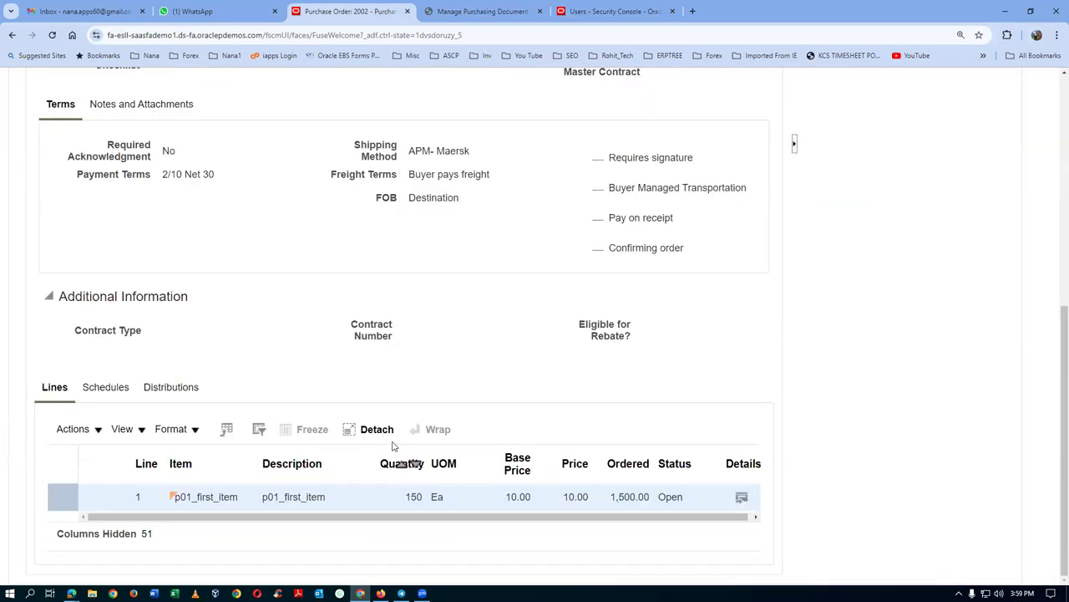
scroll(369, 293, up, 3)
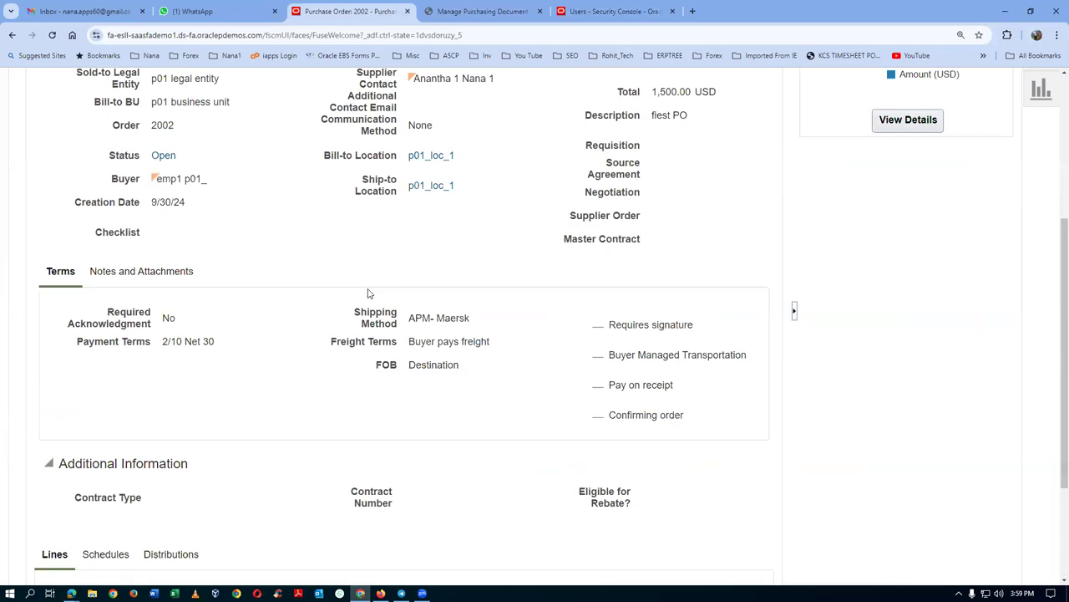
scroll(368, 294, up, 3)
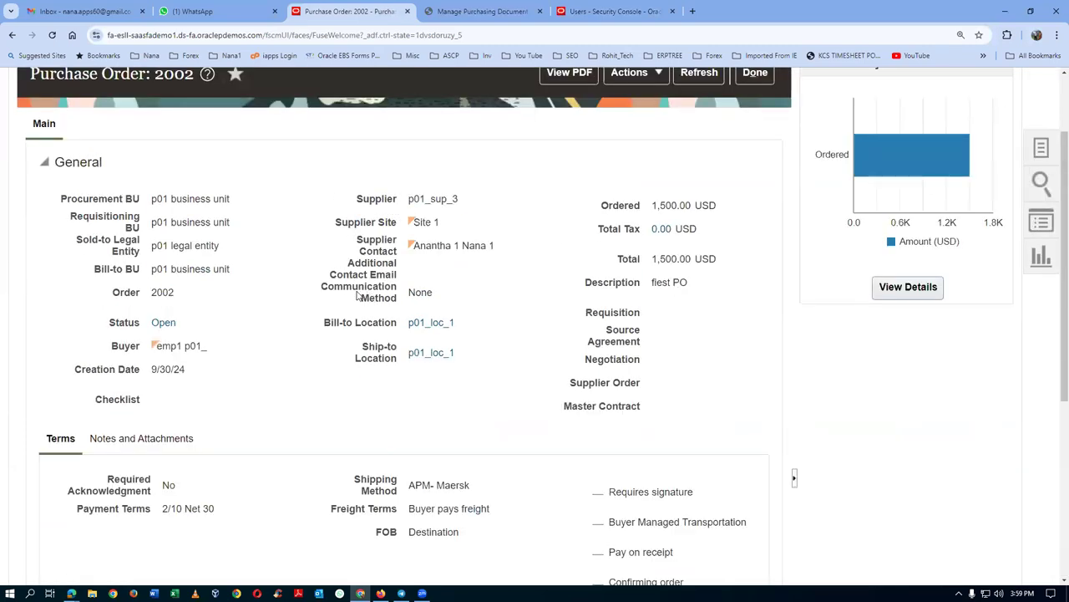
scroll(313, 359, down, 3)
scroll(316, 366, down, 3)
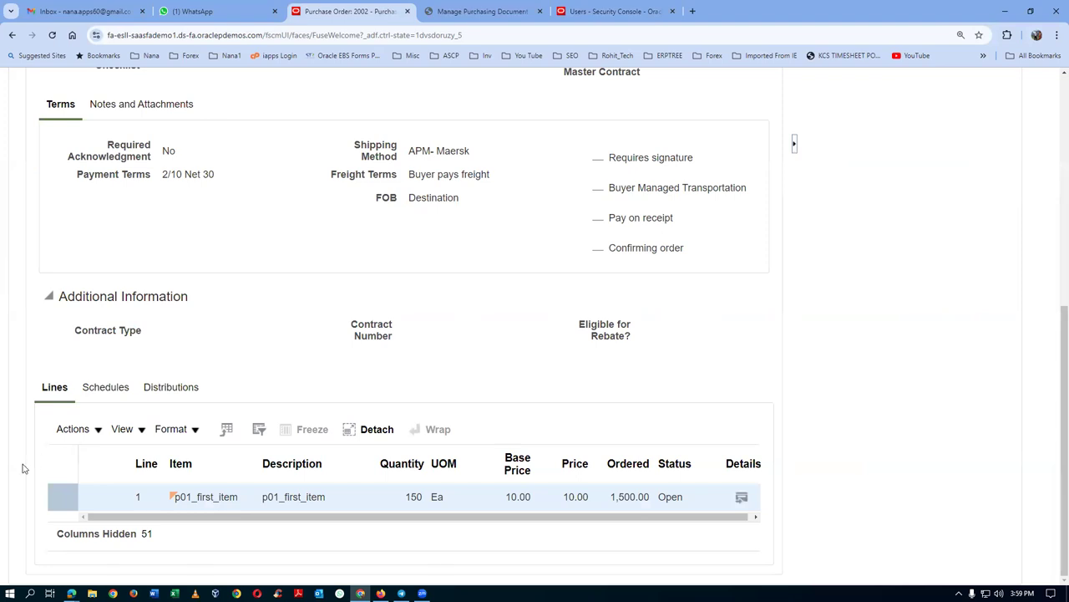
- Look through the columns available for the order's Lines table without changing the selection, and close purchase order 2002
click(126, 429)
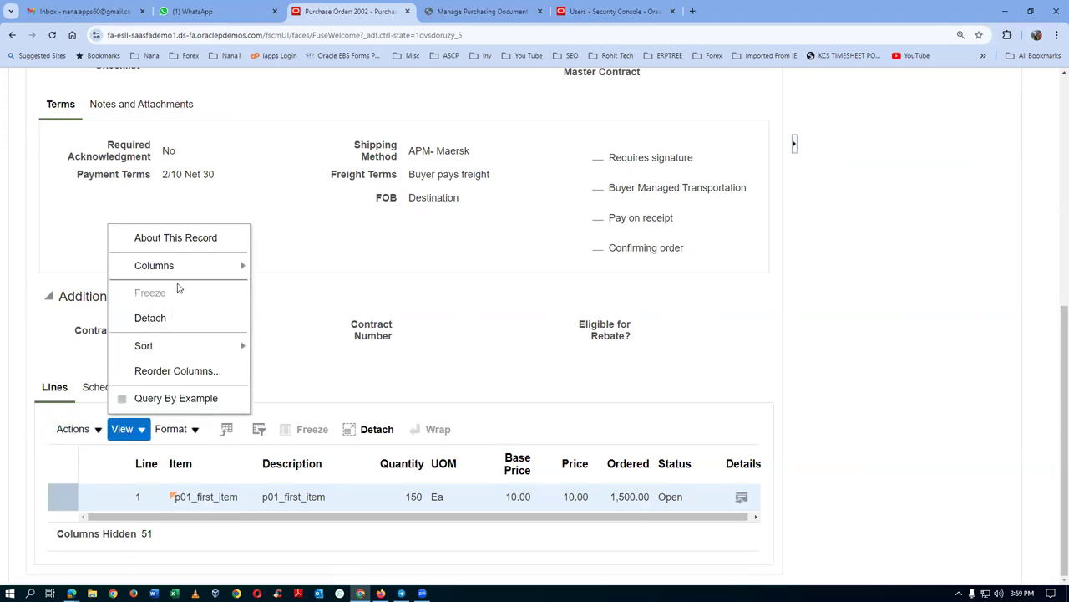
mouse_move(175, 269)
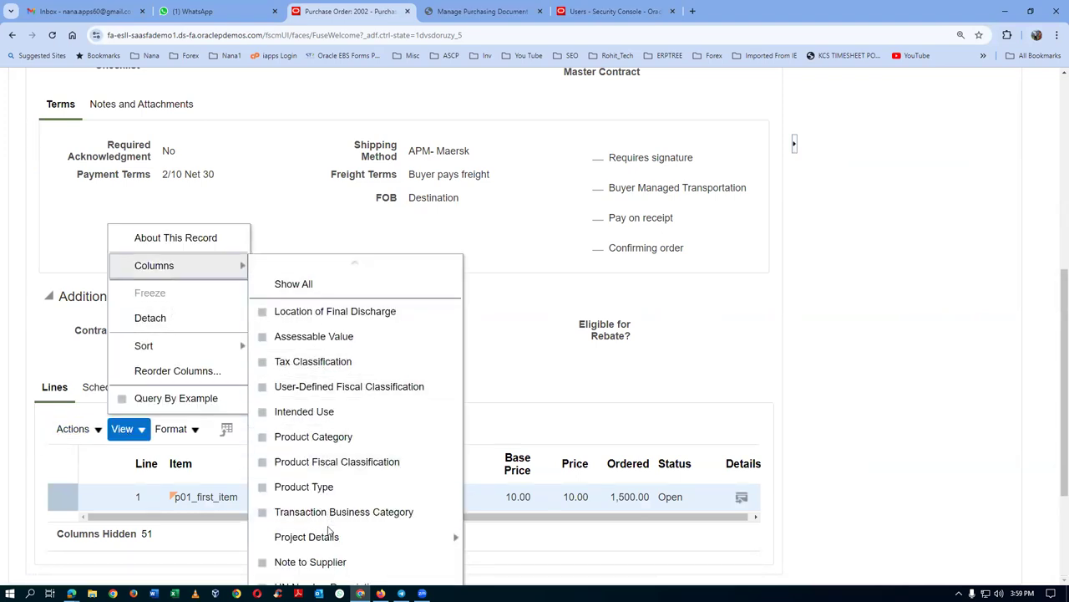
scroll(328, 538, down, 3)
scroll(330, 548, down, 3)
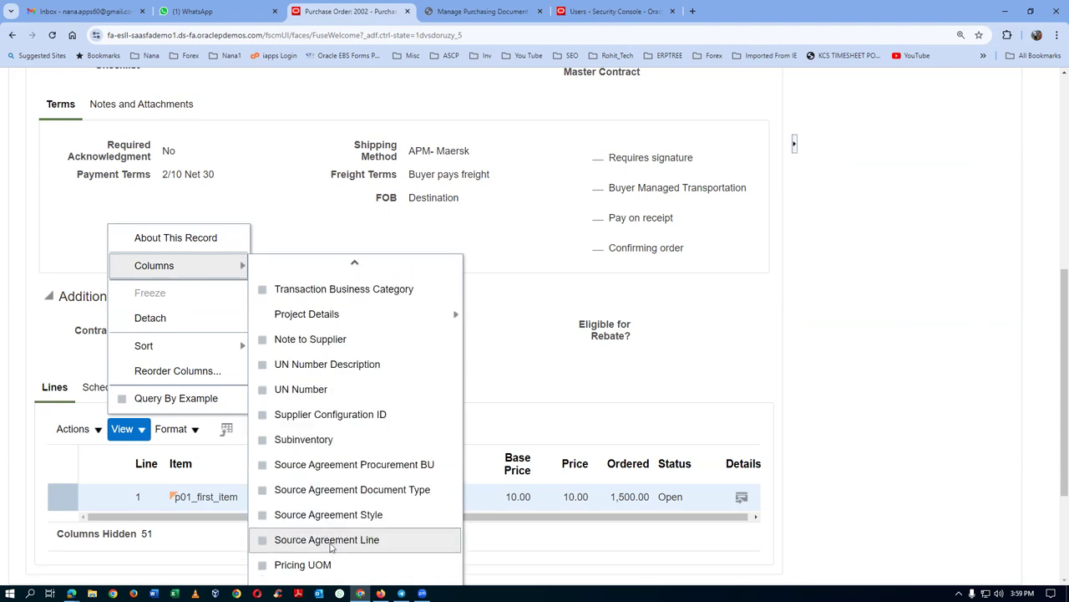
scroll(330, 545, down, 8)
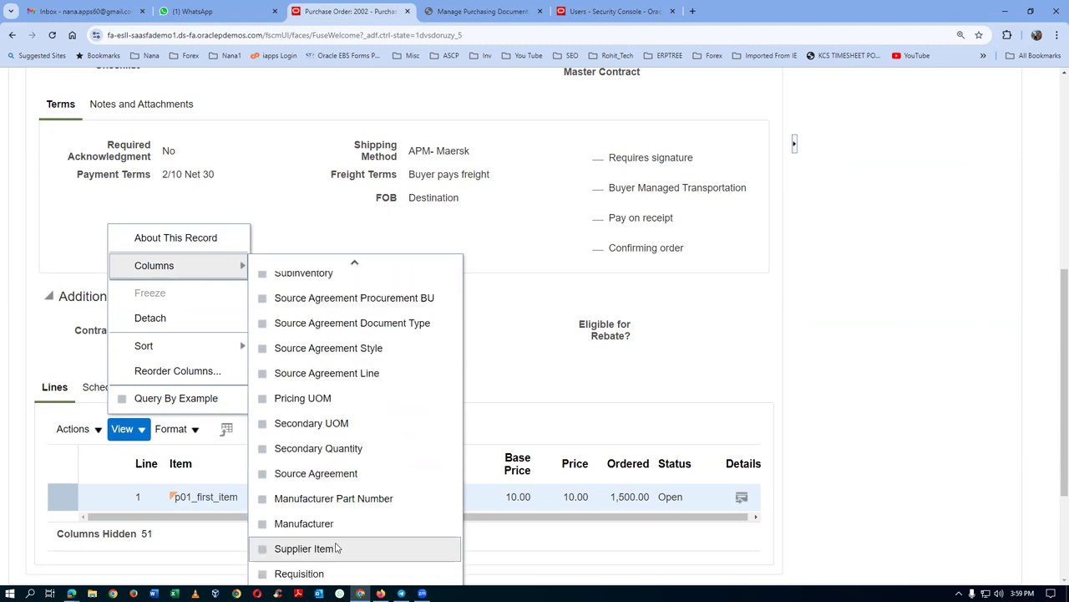
scroll(336, 546, down, 10)
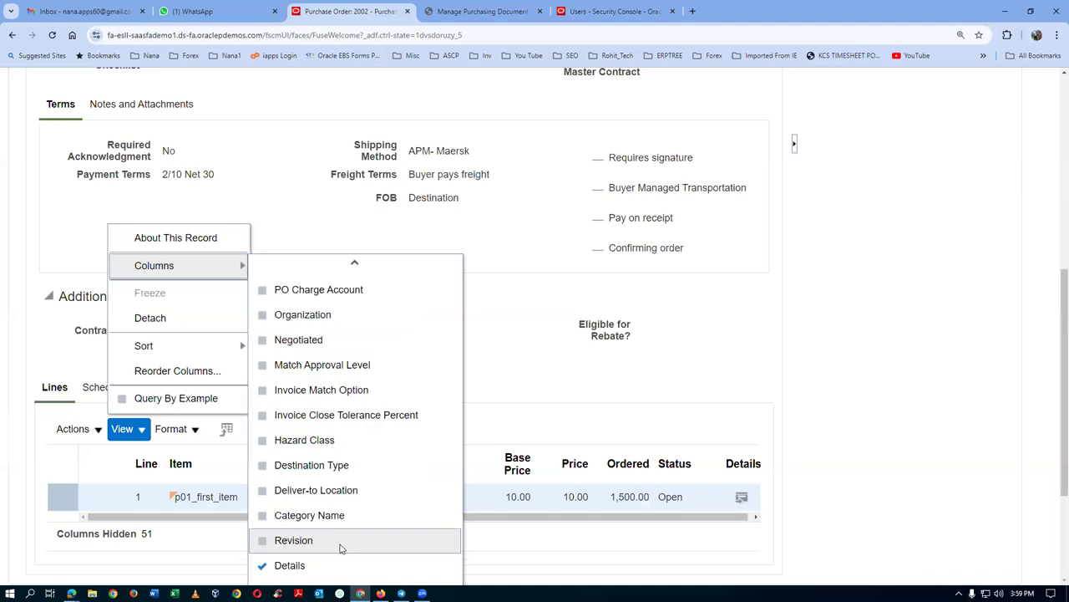
scroll(340, 548, down, 6)
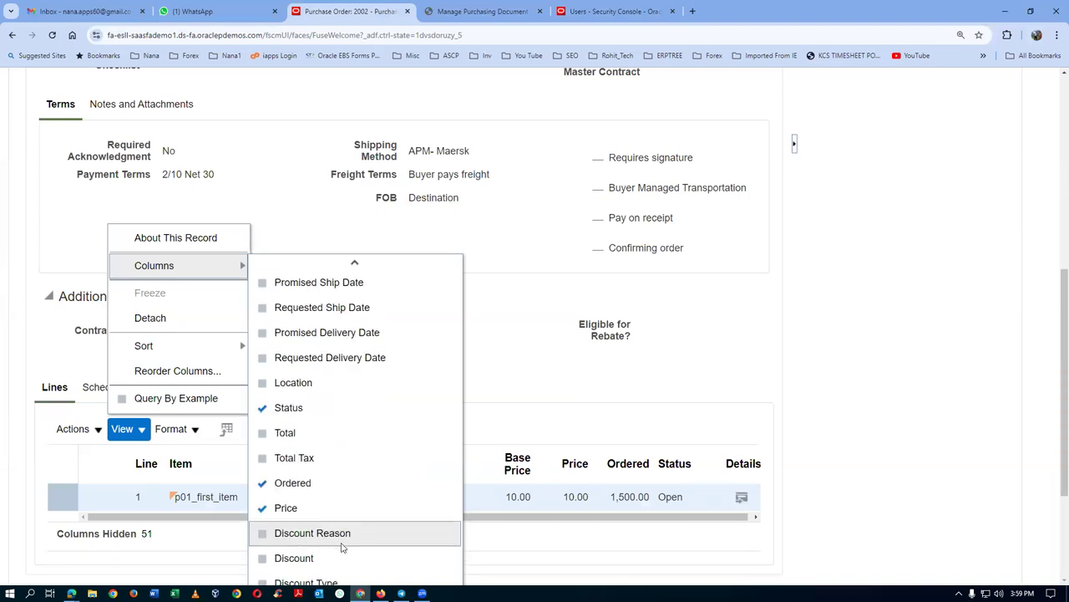
scroll(340, 547, down, 1)
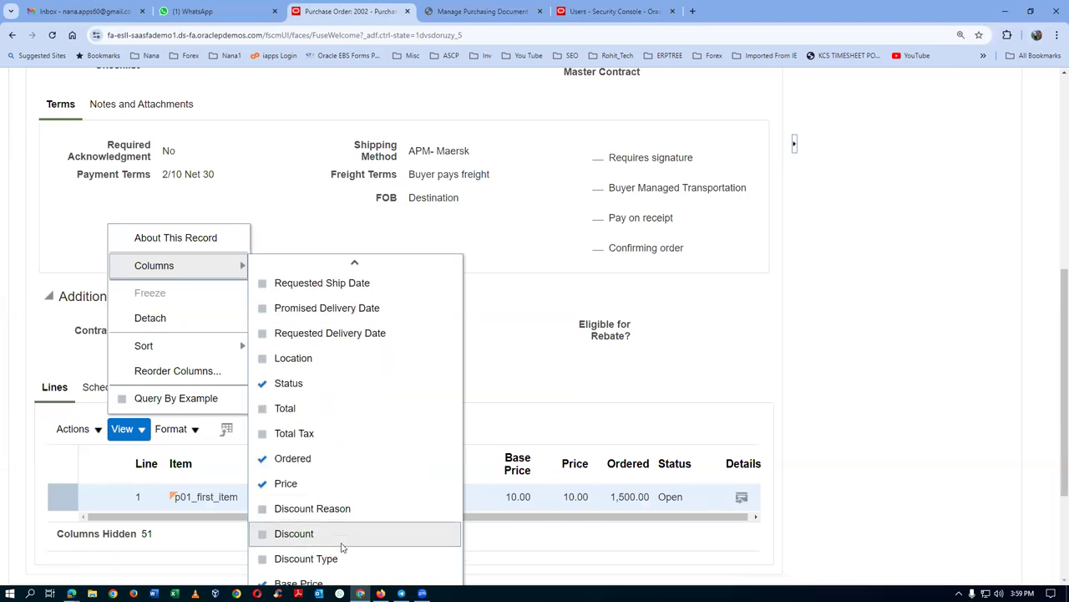
click(877, 281)
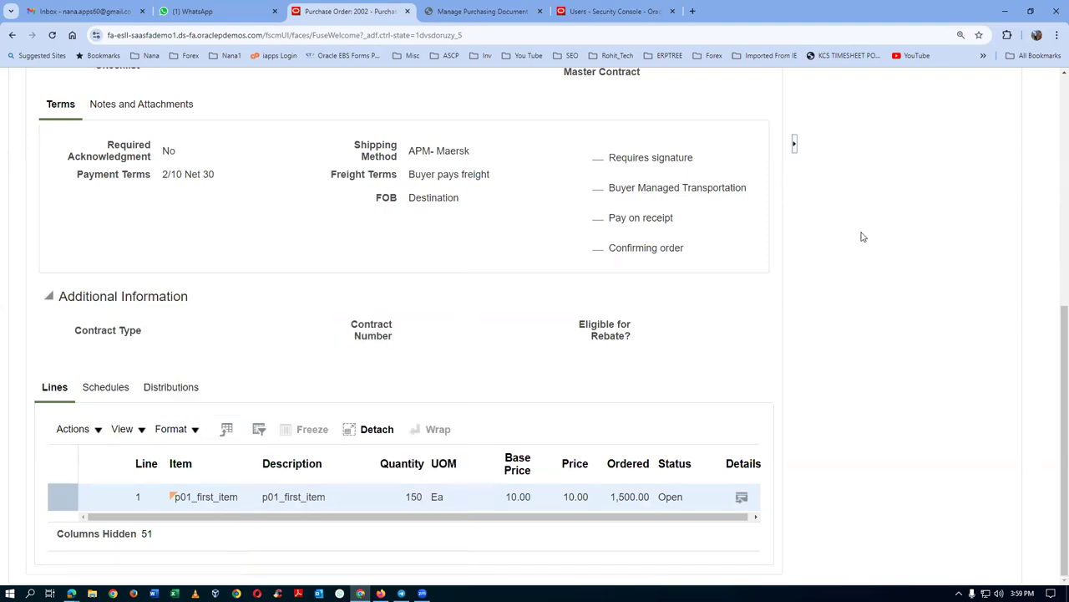
scroll(926, 206, up, 3)
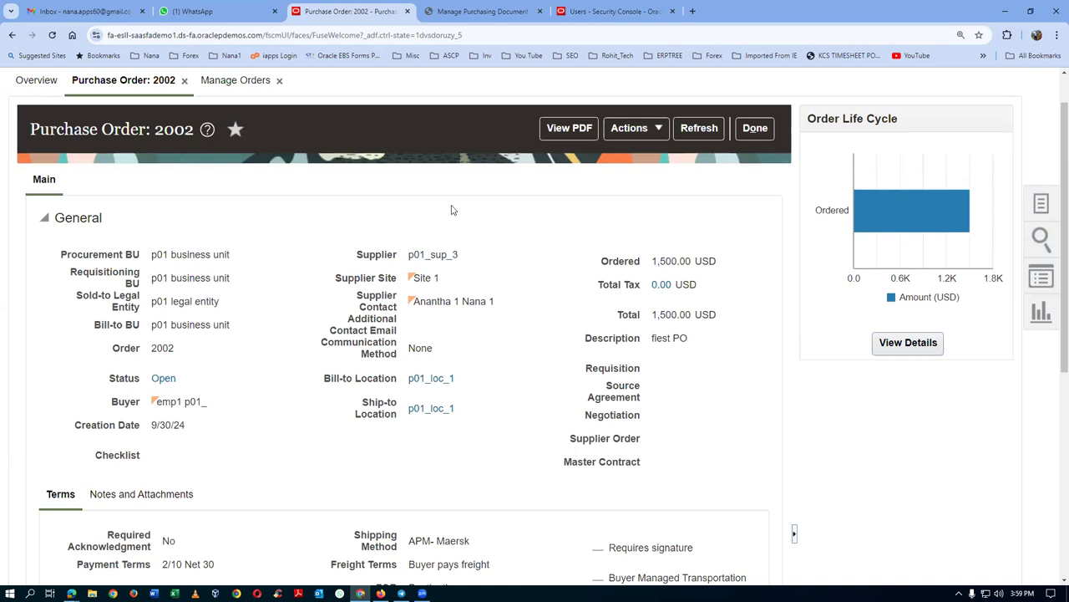
click(755, 128)
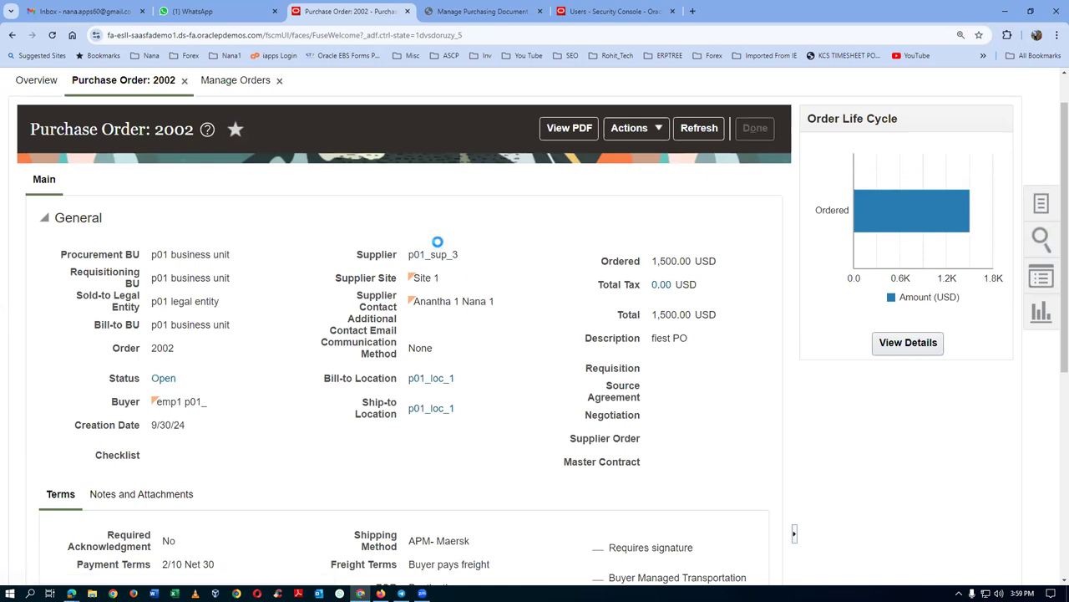